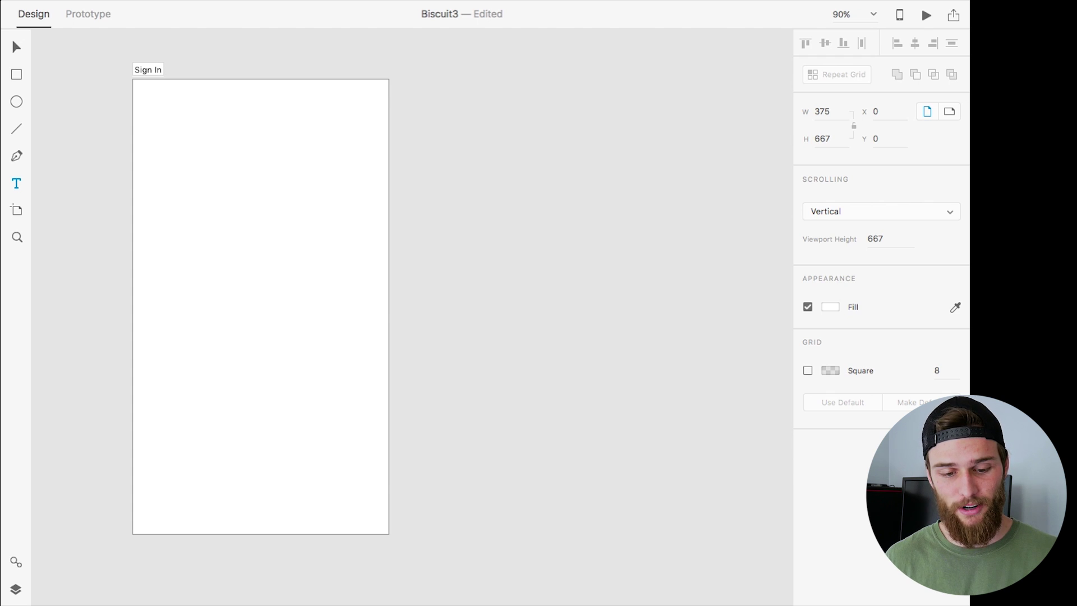
# Step: Give the Sign In artboard a light grey fill and turn on its square grid at size 15
pyautogui.press('Return')
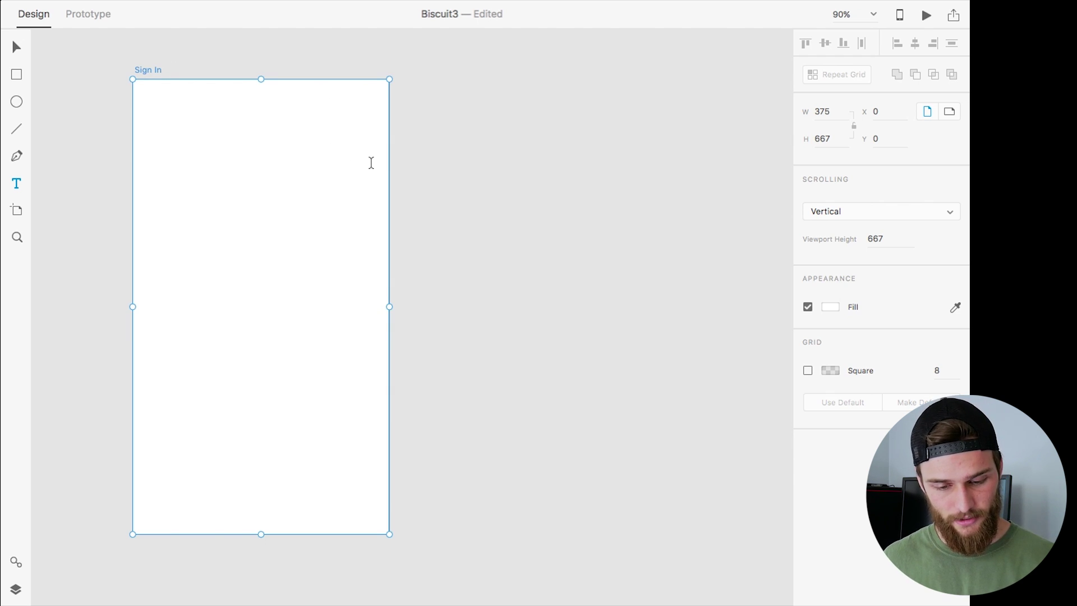
pyautogui.click(832, 309)
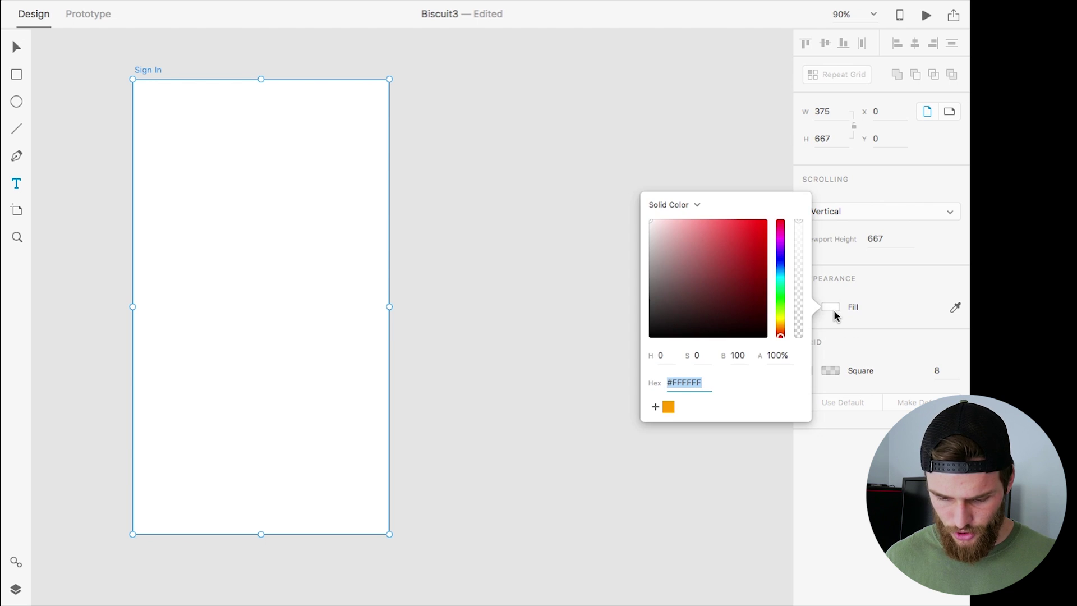
pyautogui.moveTo(677, 255)
pyautogui.mouseDown()
pyautogui.moveTo(639, 250)
pyautogui.moveTo(639, 239)
pyautogui.mouseUp()
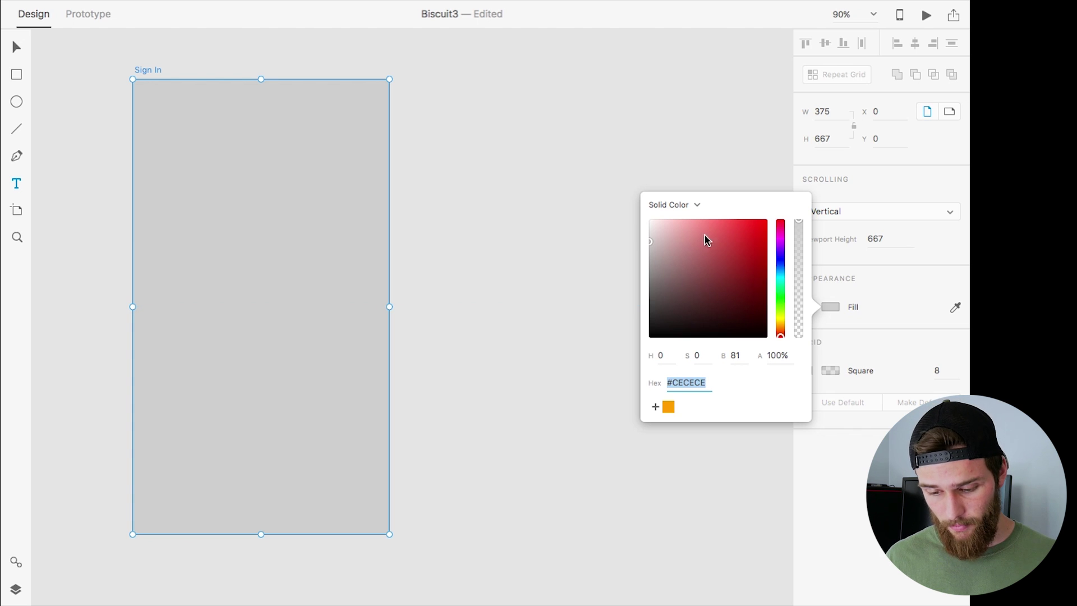
pyautogui.moveTo(652, 241); pyautogui.dragTo(650, 239)
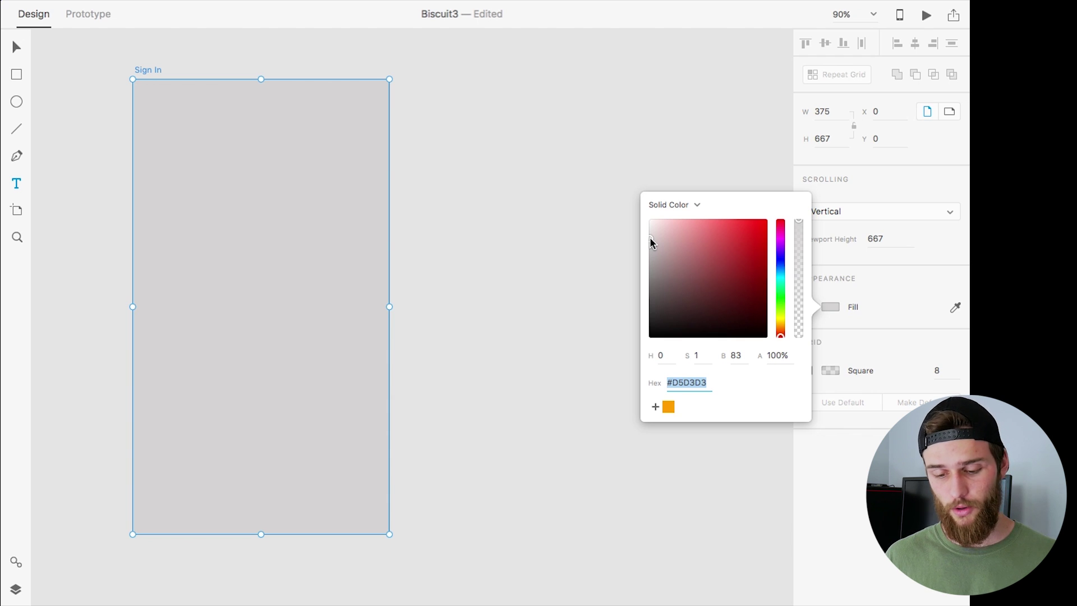
pyautogui.moveTo(651, 237); pyautogui.dragTo(647, 236)
pyautogui.click(841, 361)
pyautogui.click(808, 370)
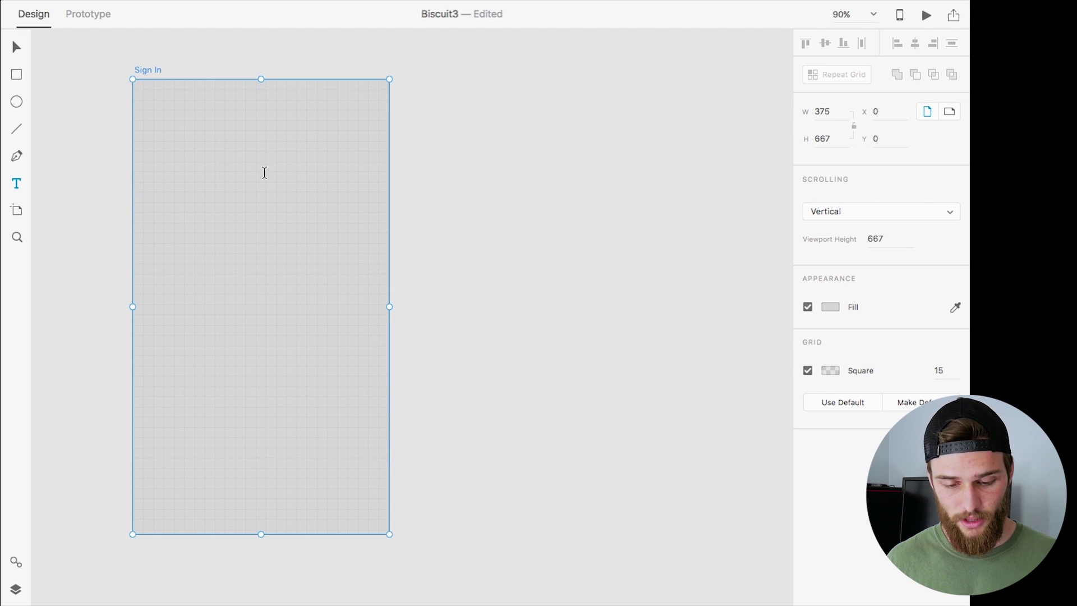
# Step: Add the title text BISCUIT at font size 50 and centre it horizontally in the artboard's upper half
pyautogui.click(260, 220)
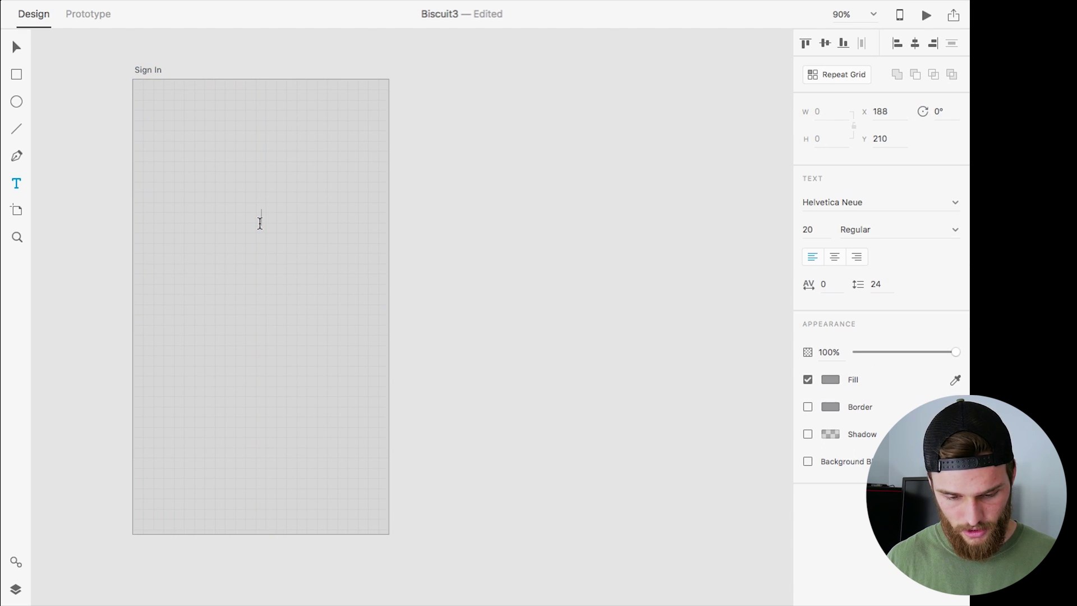
pyautogui.write('BISCUIT')
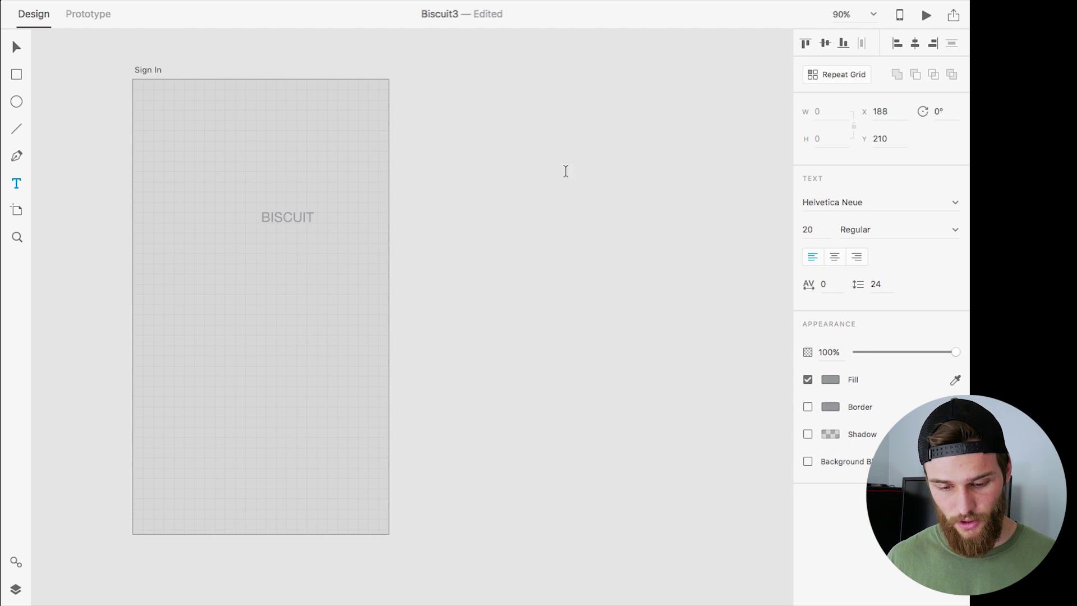
pyautogui.moveTo(263, 219); pyautogui.dragTo(323, 219)
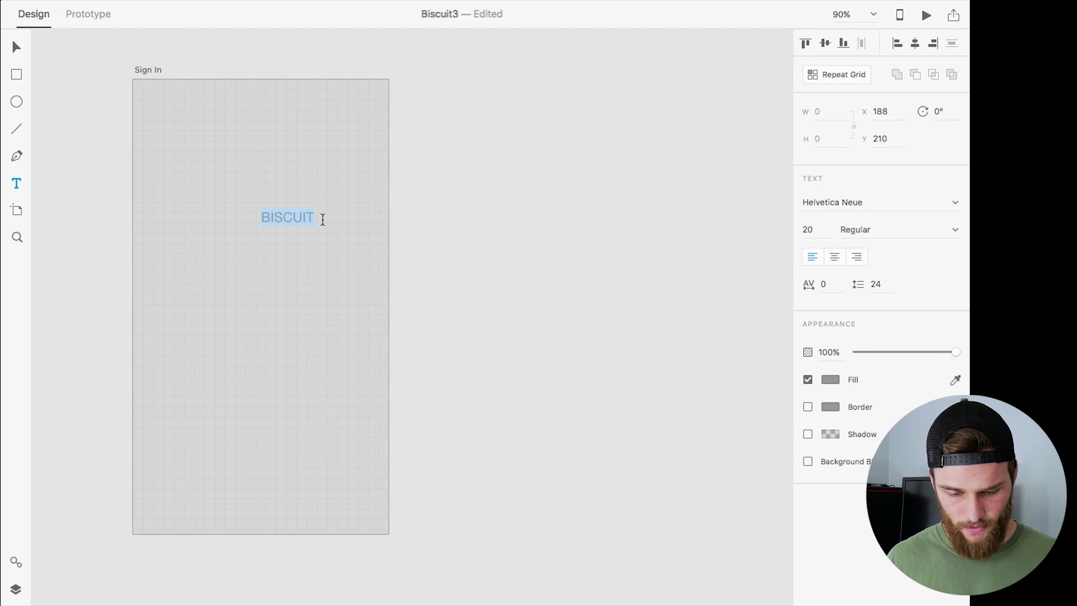
pyautogui.click(814, 229)
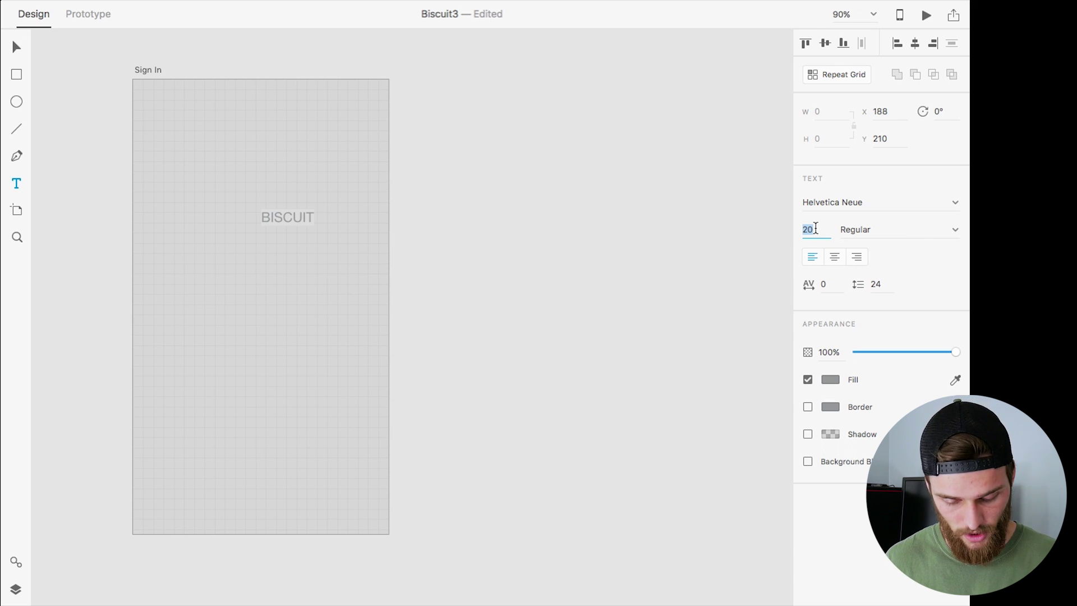
pyautogui.write('50')
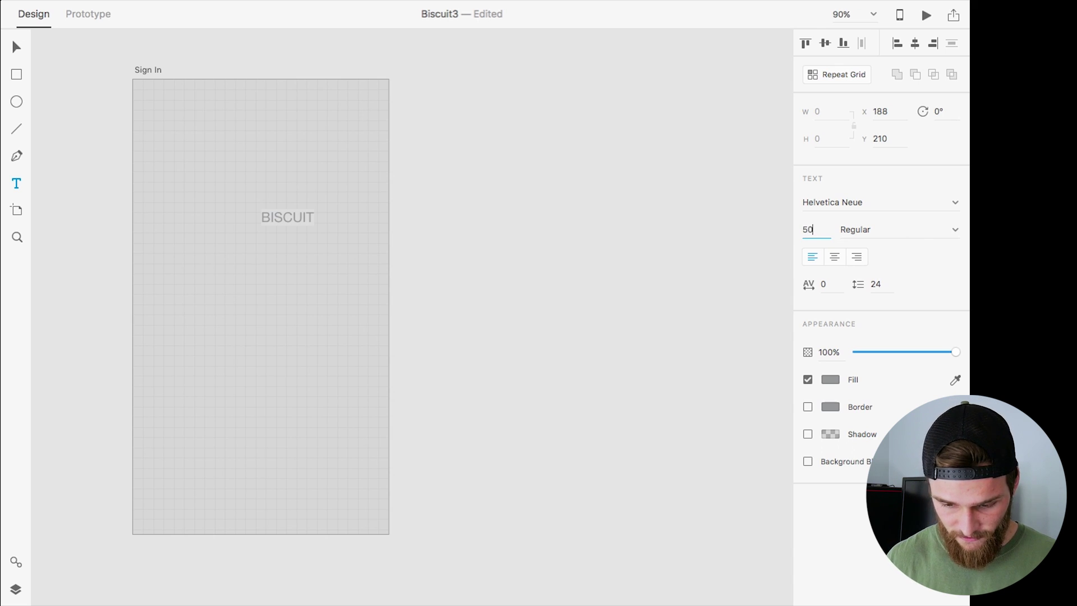
pyautogui.press('Return')
pyautogui.click(16, 47)
pyautogui.moveTo(325, 207); pyautogui.dragTo(266, 227)
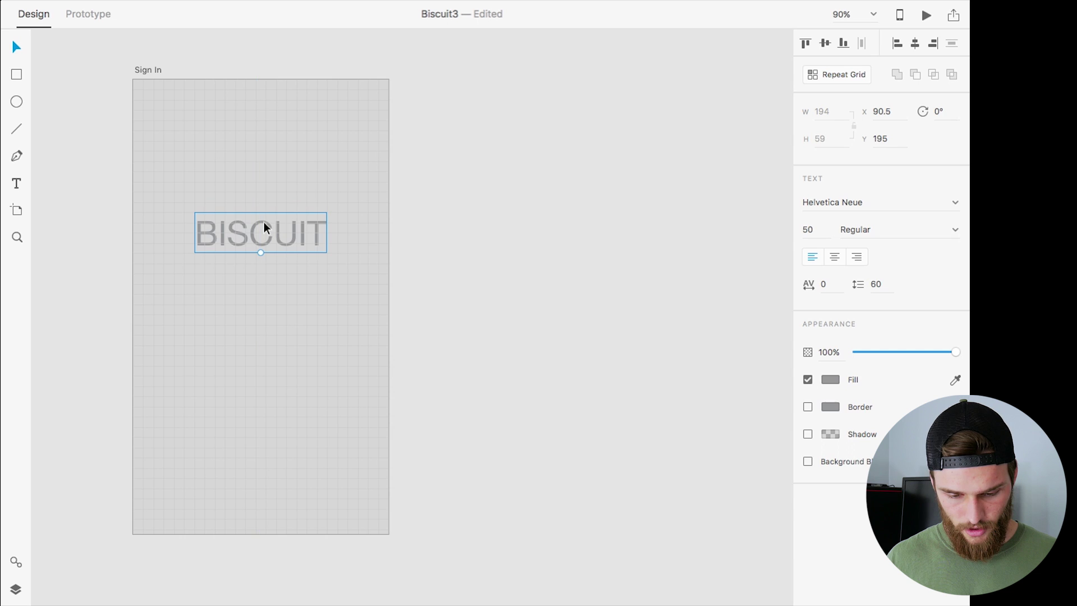
# Step: Make the BISCUIT title white (#FFFFFF) in Medium weight and recentre it on the artboard
pyautogui.click(829, 382)
pyautogui.click(658, 304)
pyautogui.moveTo(658, 303); pyautogui.dragTo(613, 264)
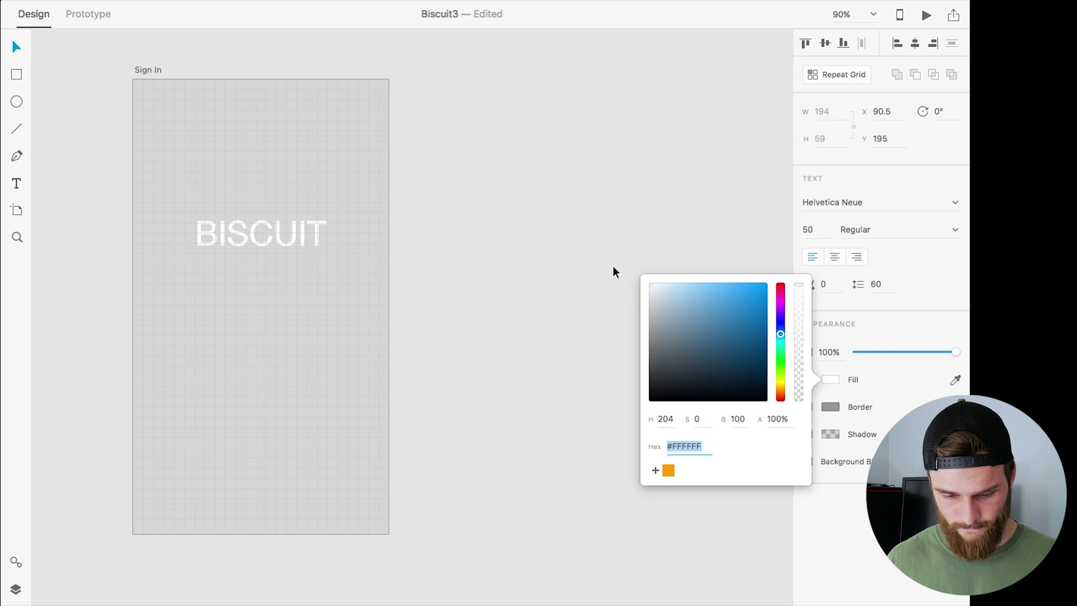
pyautogui.click(929, 240)
pyautogui.click(956, 231)
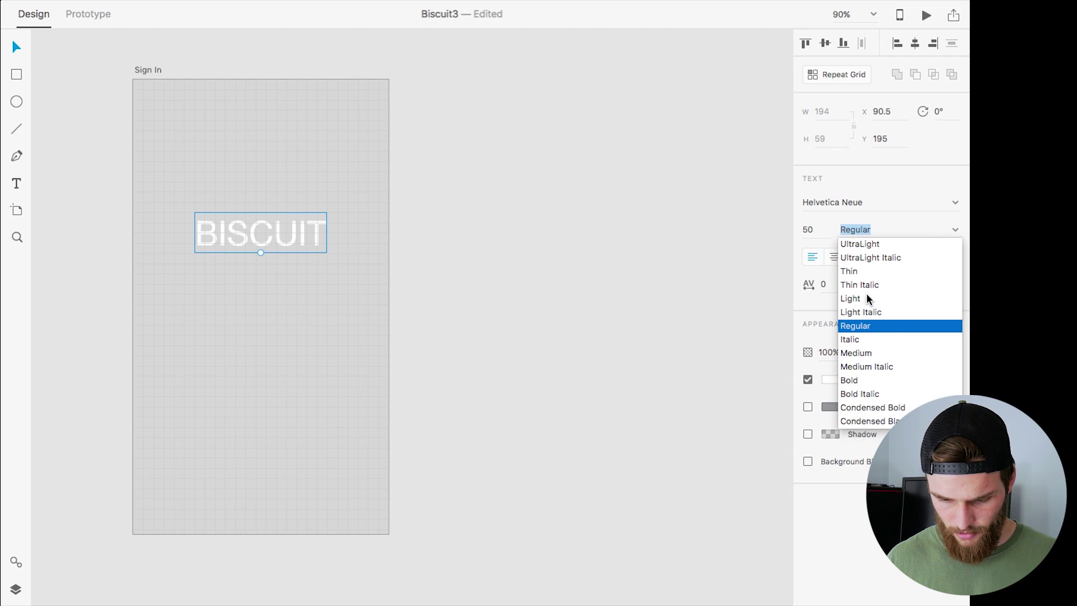
pyautogui.click(857, 352)
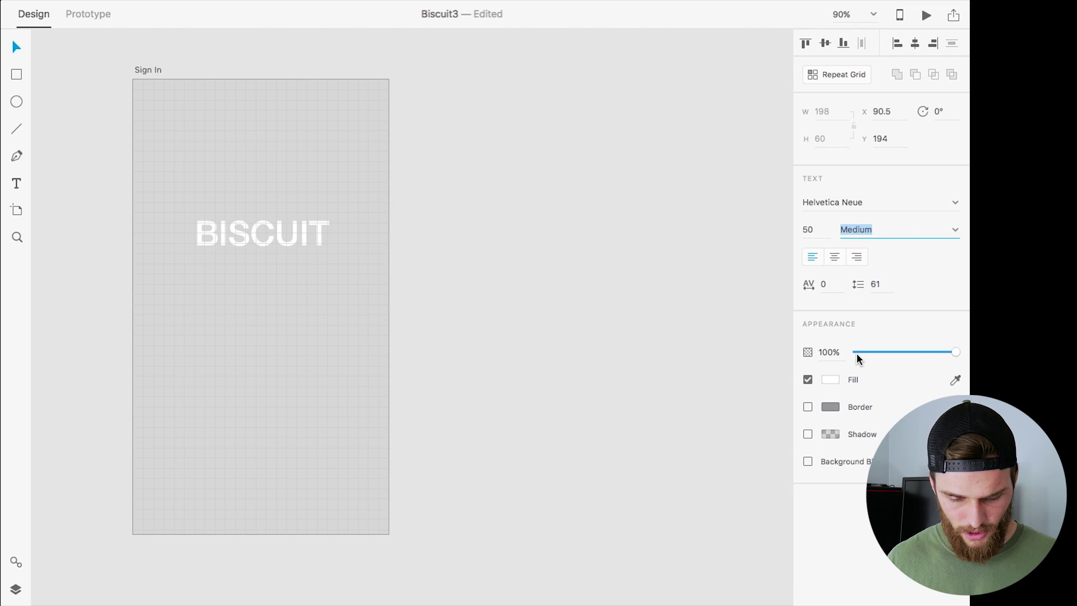
pyautogui.moveTo(272, 233); pyautogui.dragTo(272, 232)
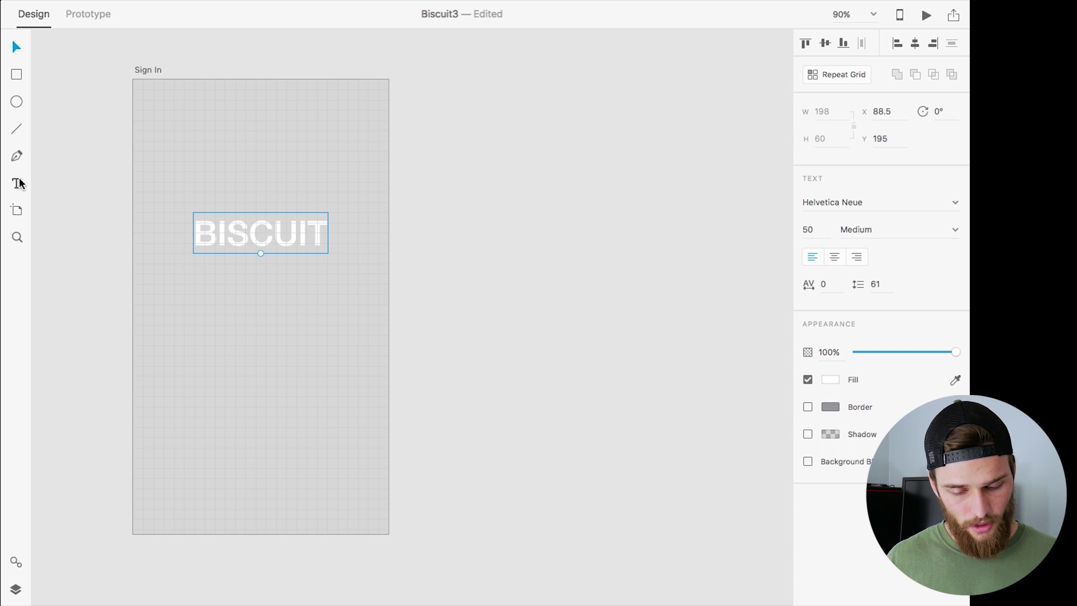
# Step: Draw a 345 by 60 rectangle at X 15, Y 270 below the title and round its corners to a radius of 30
pyautogui.click(18, 82)
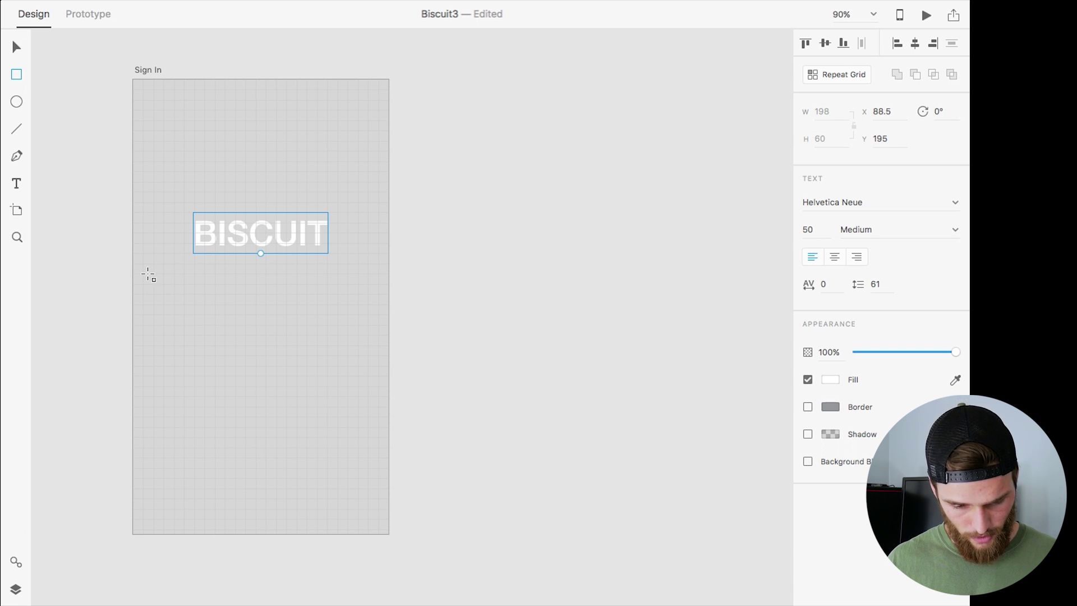
pyautogui.scroll(5, 145, 268)
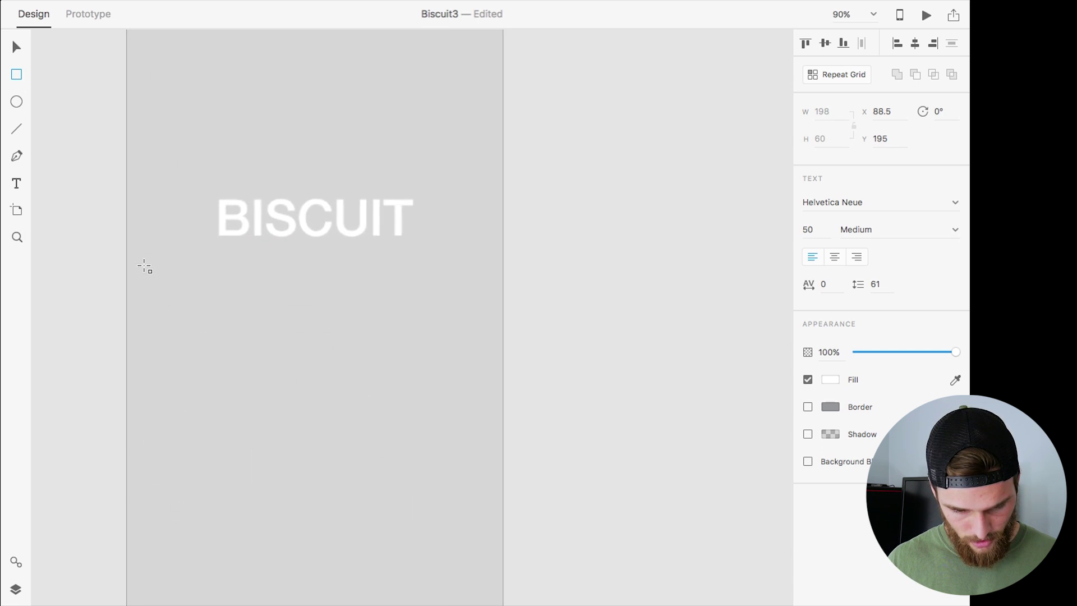
pyautogui.scroll(5, 146, 268)
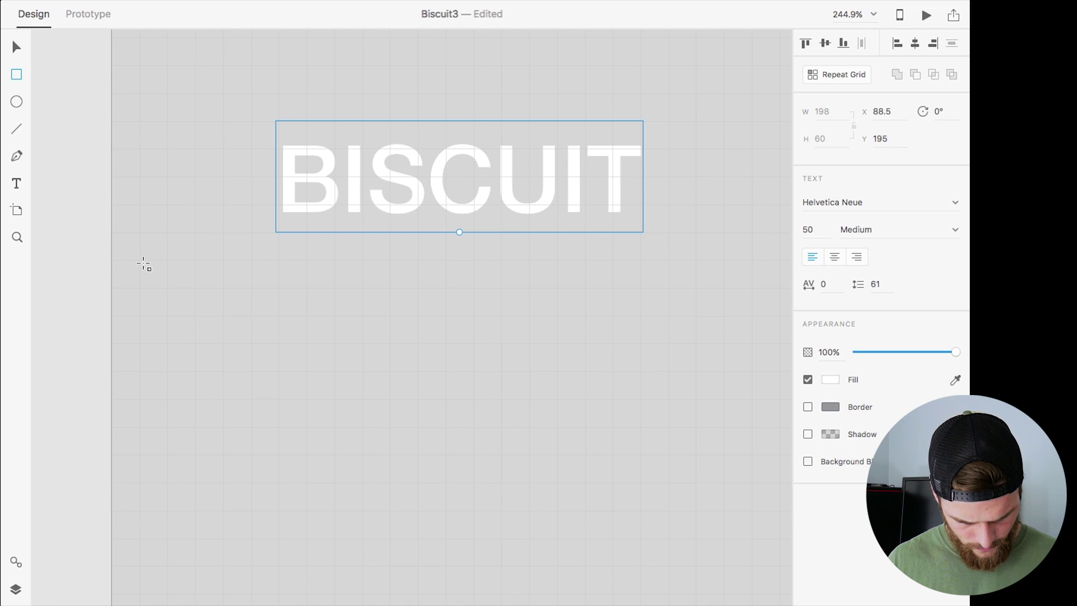
pyautogui.moveTo(142, 262)
pyautogui.mouseDown()
pyautogui.moveTo(529, 351)
pyautogui.moveTo(645, 414)
pyautogui.moveTo(785, 441)
pyautogui.moveTo(757, 468)
pyautogui.moveTo(759, 385)
pyautogui.mouseUp()
pyautogui.hscroll(2, 529, 353)
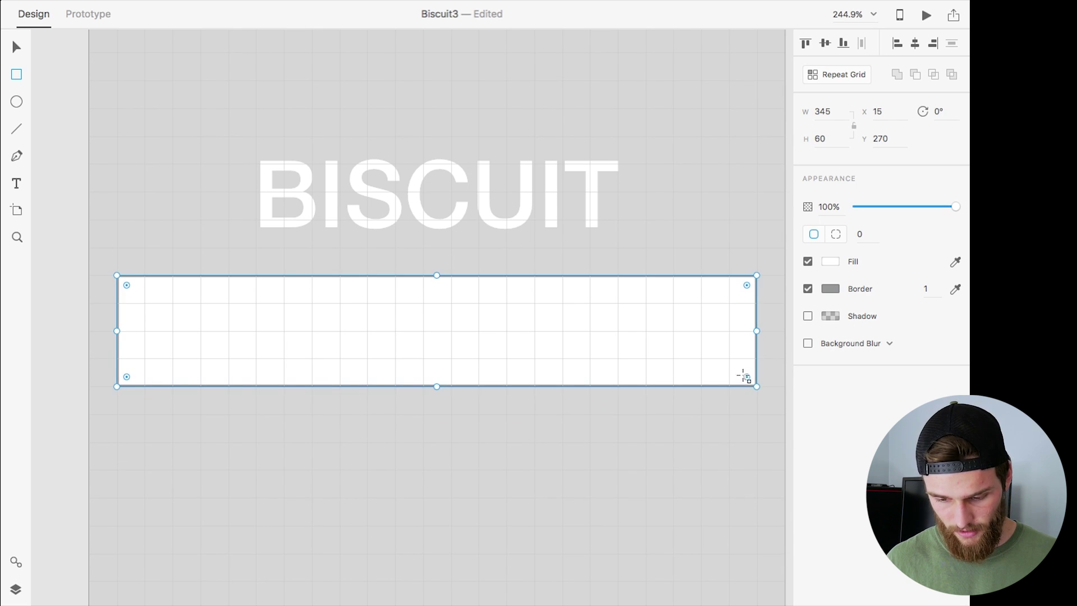
pyautogui.moveTo(746, 376); pyautogui.dragTo(623, 326)
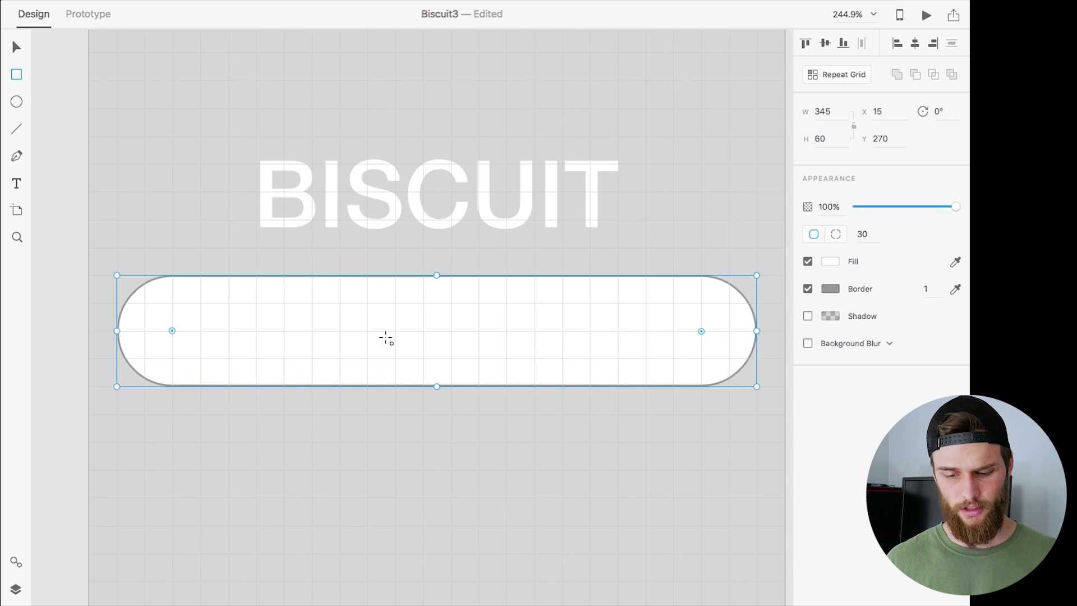
# Step: Narrow the rounded rectangle from both ends to a width of 315, starting at X 30
pyautogui.scroll(-5, 325, 396)
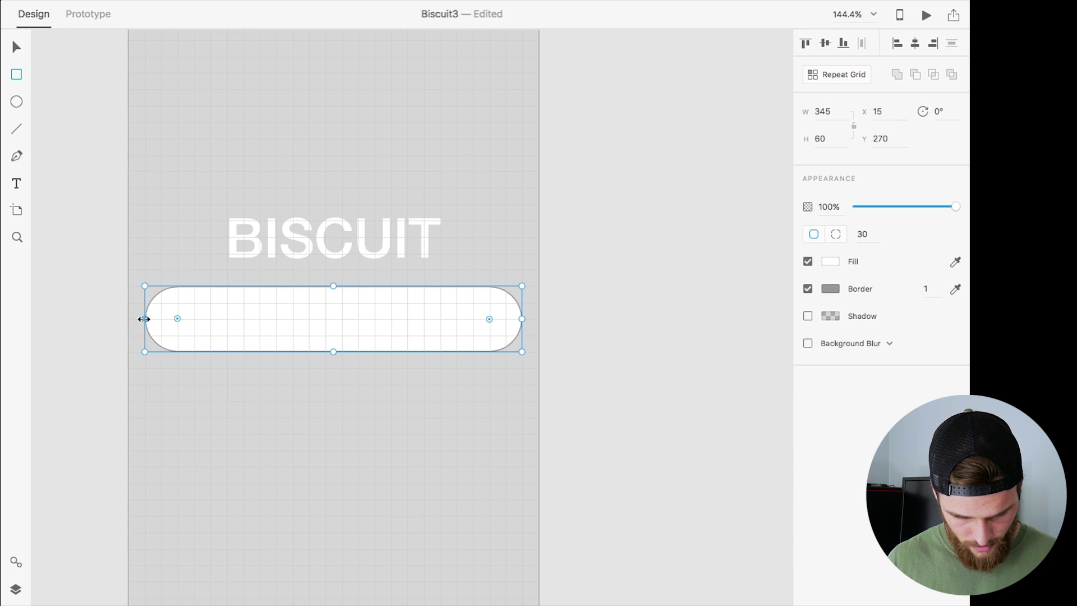
pyautogui.moveTo(144, 319); pyautogui.dragTo(156, 319)
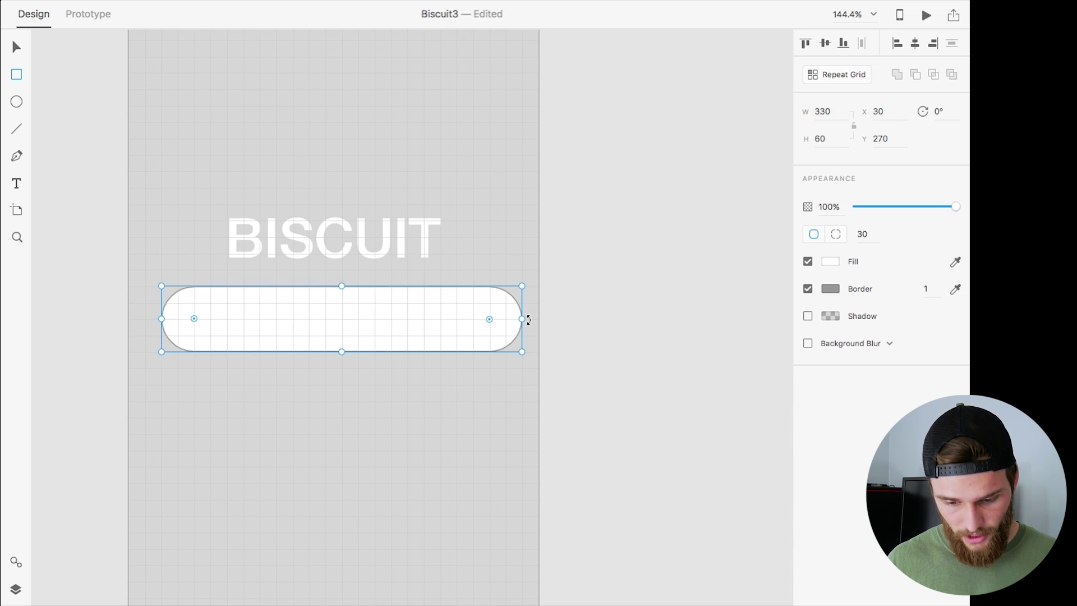
pyautogui.moveTo(522, 319); pyautogui.dragTo(506, 318)
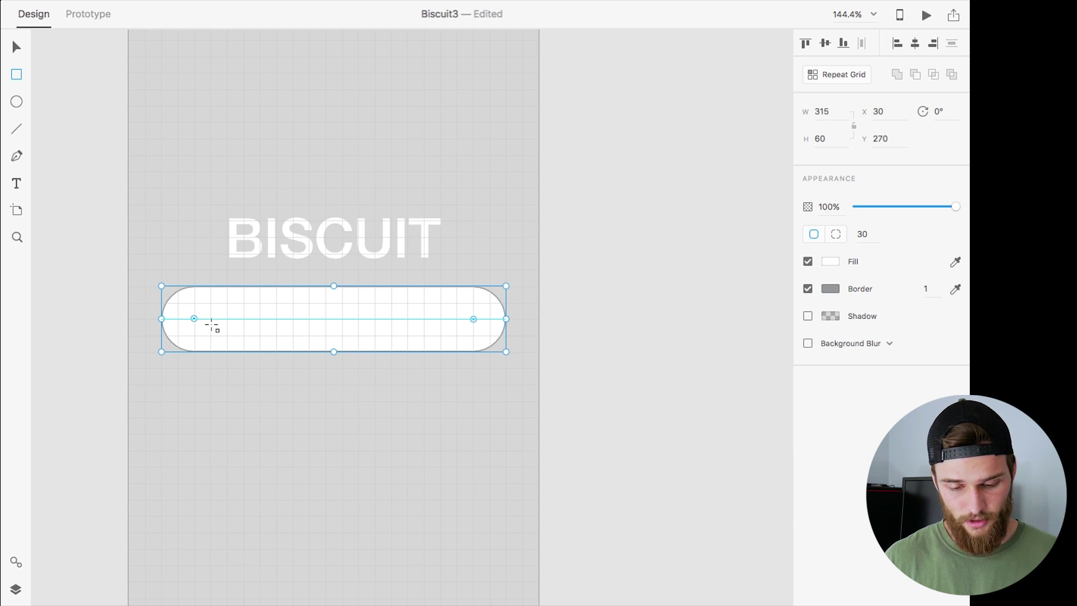
# Step: Add the text Email inside the rounded rectangle and colour it white
pyautogui.click(17, 184)
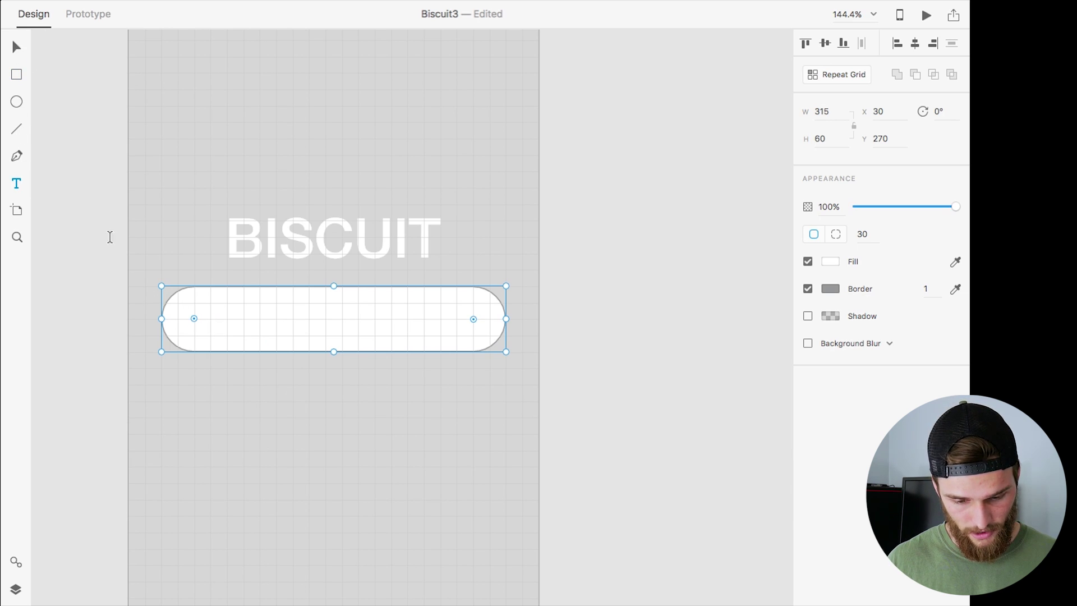
pyautogui.click(231, 321)
pyautogui.write('Email')
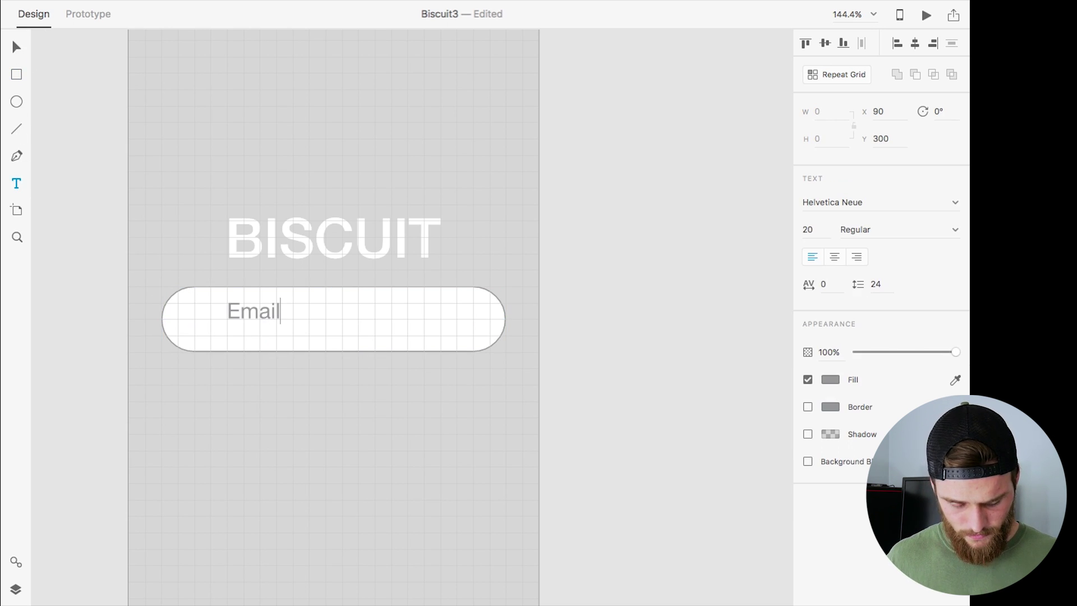
pyautogui.doubleClick(268, 312)
pyautogui.click(831, 380)
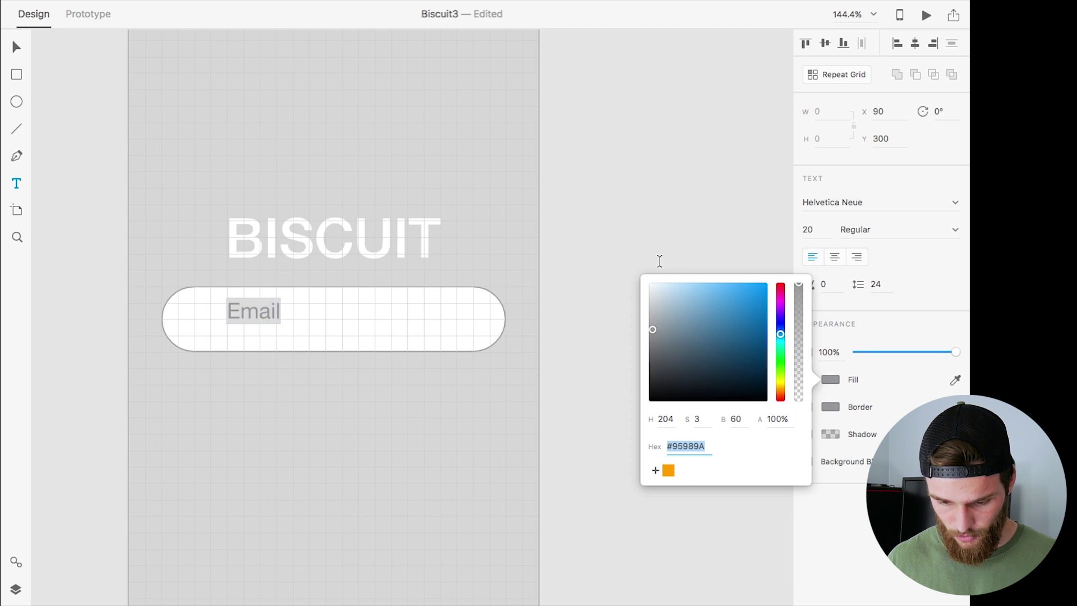
pyautogui.moveTo(665, 312); pyautogui.dragTo(649, 282)
pyautogui.click(810, 228)
pyautogui.press('Escape')
pyautogui.press('Escape')
# Step: Fill the rounded rectangle behind the Email text with medium grey and remove its border
pyautogui.click(16, 47)
pyautogui.click(481, 320)
pyautogui.click(831, 261)
pyautogui.click(646, 216)
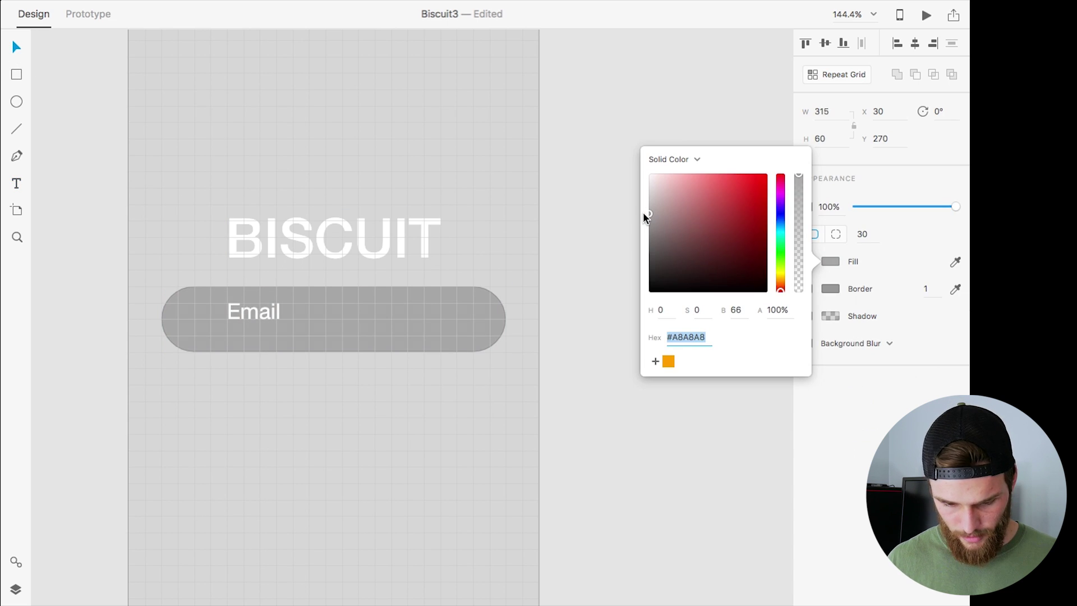
pyautogui.click(830, 290)
pyautogui.click(830, 290)
pyautogui.click(748, 292)
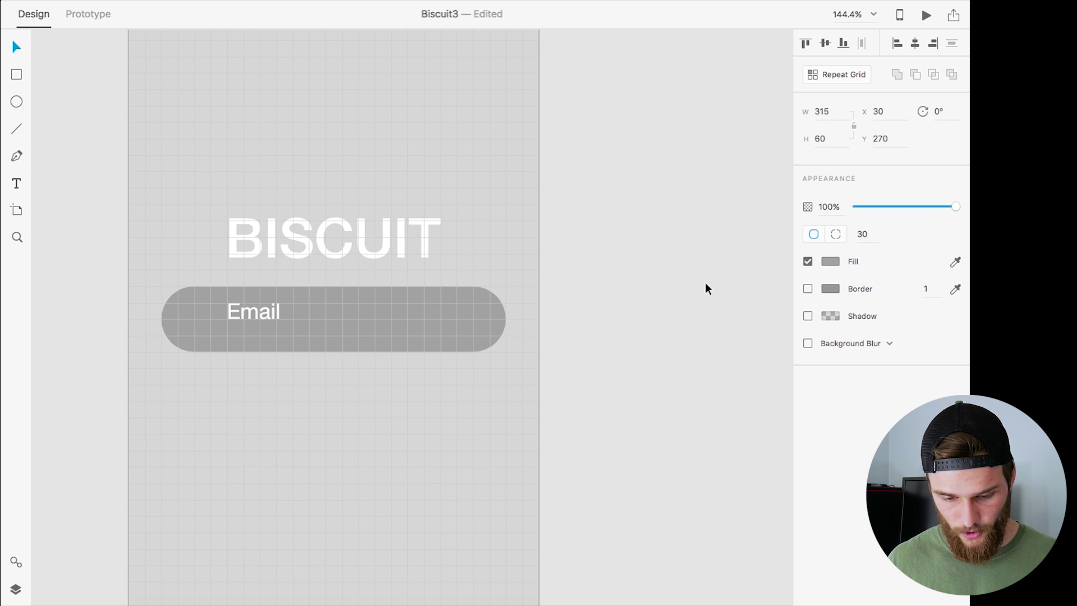
# Step: Centre the Email label vertically in the rounded field, placing it at X 89, Y 288
pyautogui.moveTo(253, 312); pyautogui.dragTo(249, 323)
pyautogui.press('Right')
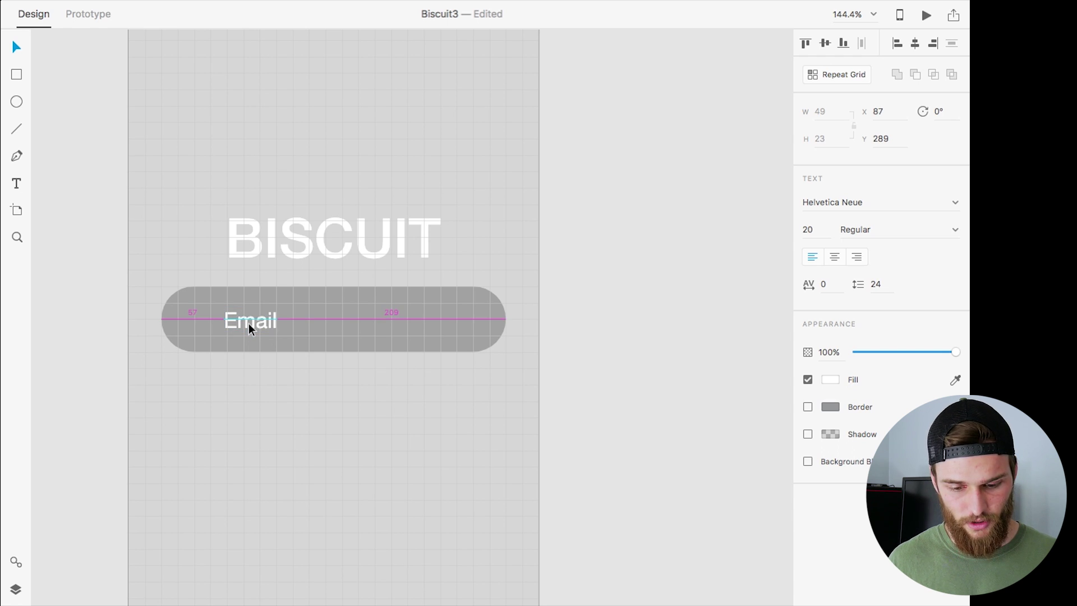
pyautogui.press('Right')
pyautogui.press('Right')
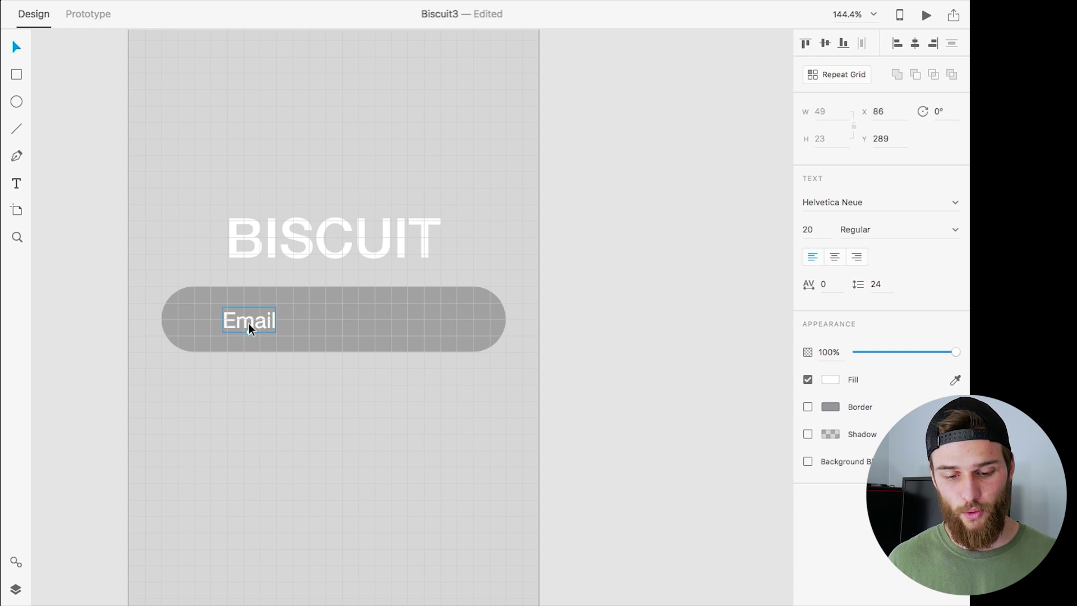
pyautogui.press('Right')
pyautogui.press('Right')
pyautogui.press('Right')
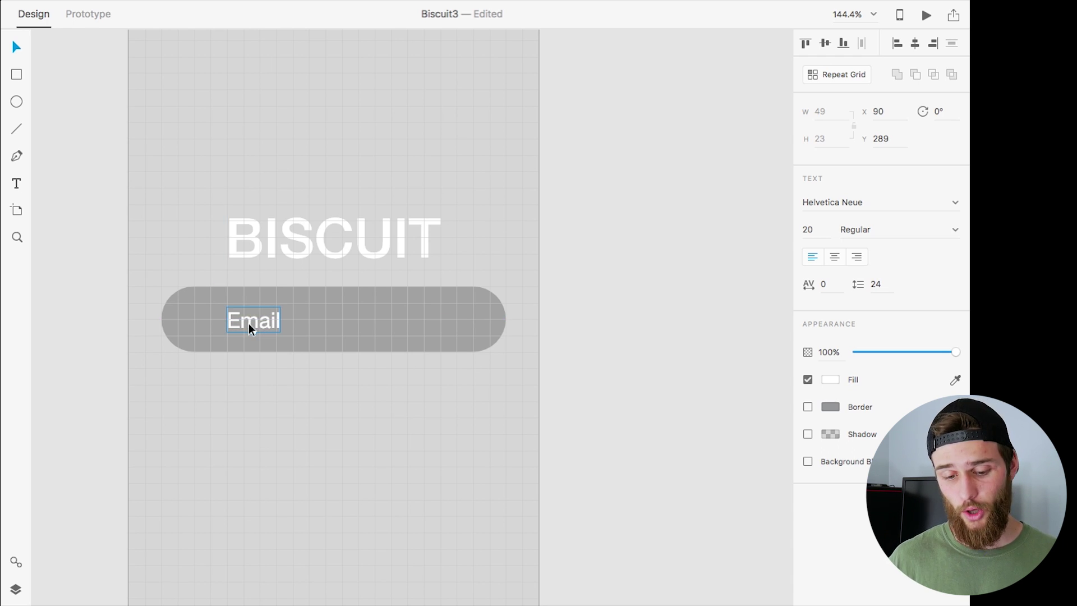
pyautogui.moveTo(248, 323); pyautogui.dragTo(248, 324)
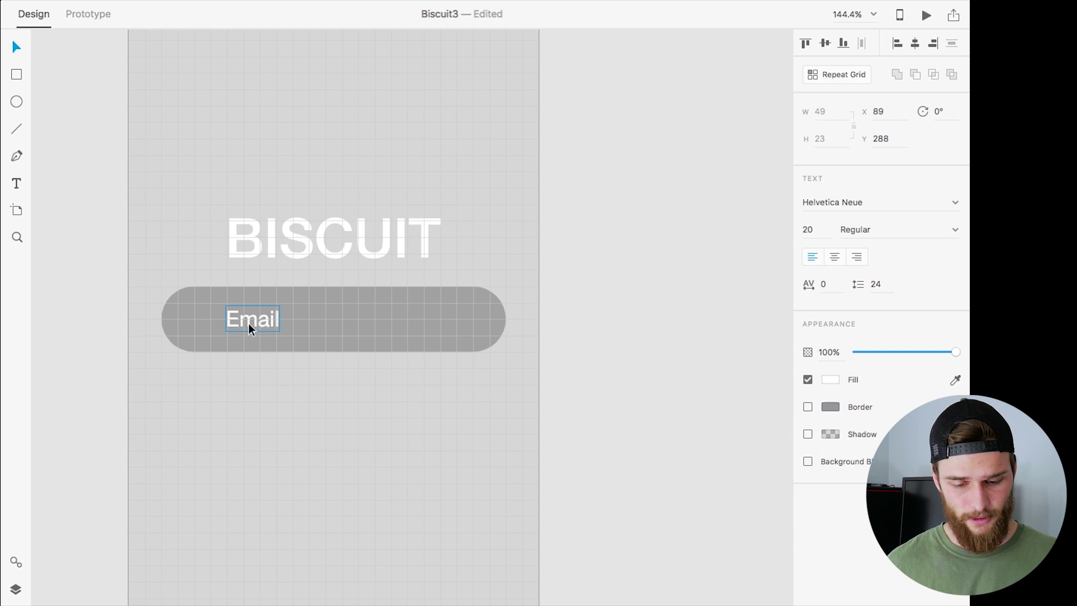
# Step: Group the Email label together with the rounded rectangle behind it
pyautogui.click(122, 246)
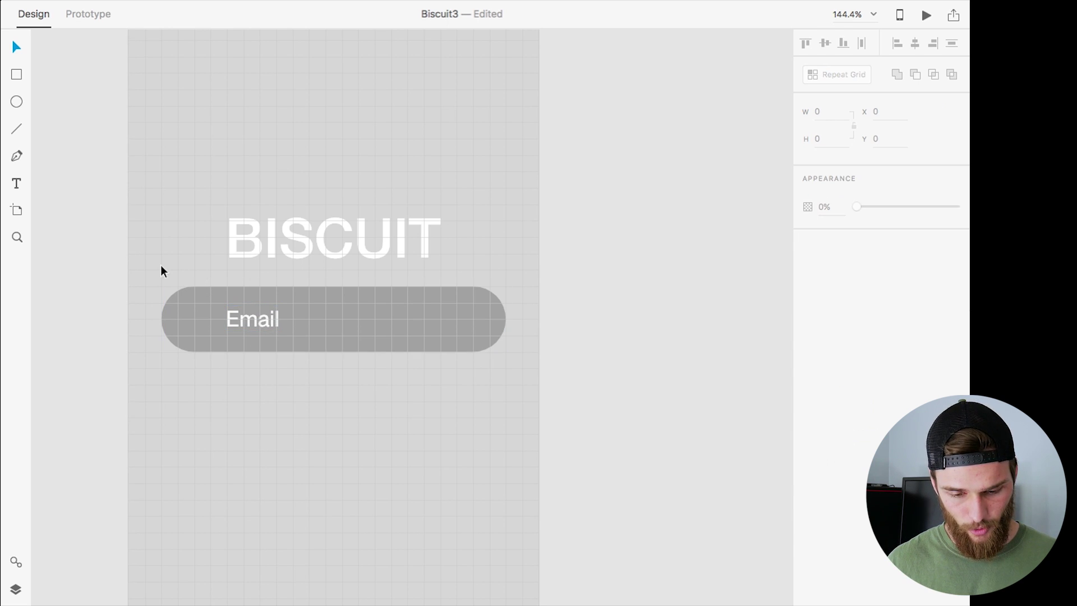
pyautogui.moveTo(150, 265); pyautogui.dragTo(286, 345)
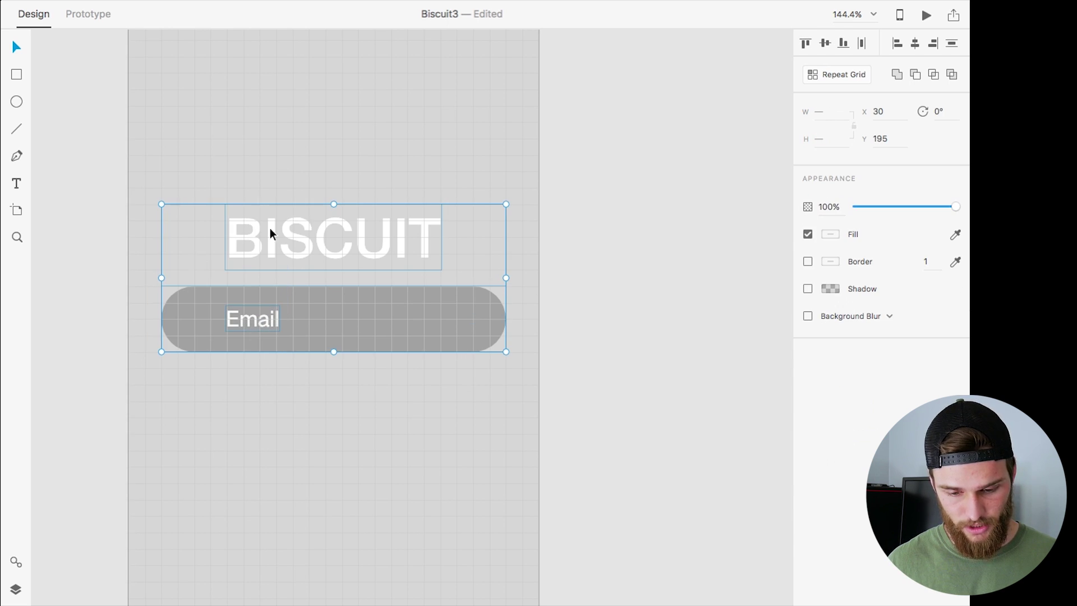
pyautogui.click(138, 238)
pyautogui.moveTo(145, 281); pyautogui.dragTo(257, 329)
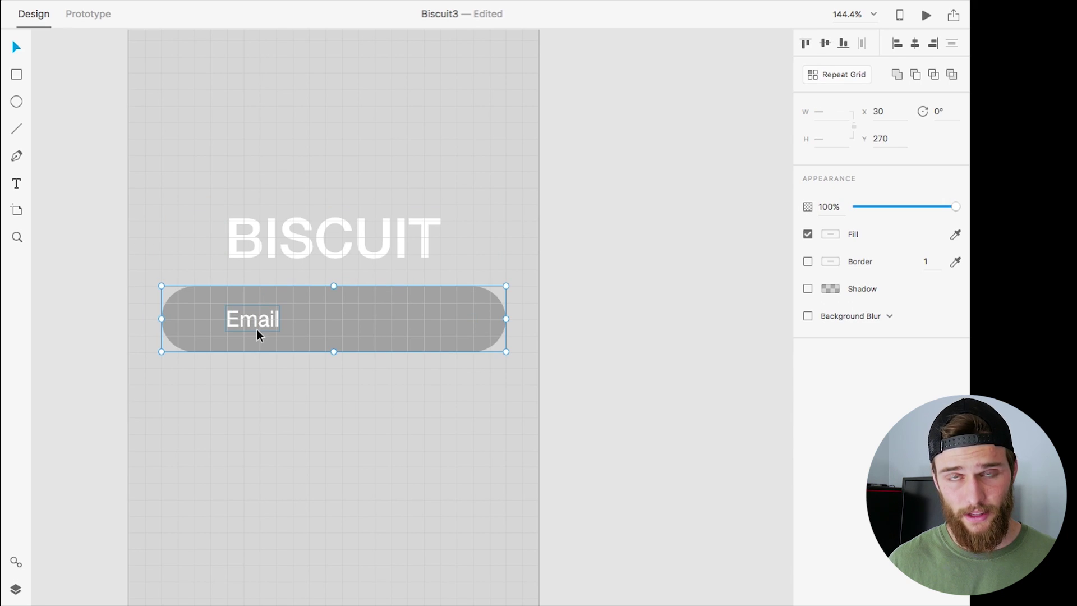
pyautogui.click(139, 245)
pyautogui.click(192, 301)
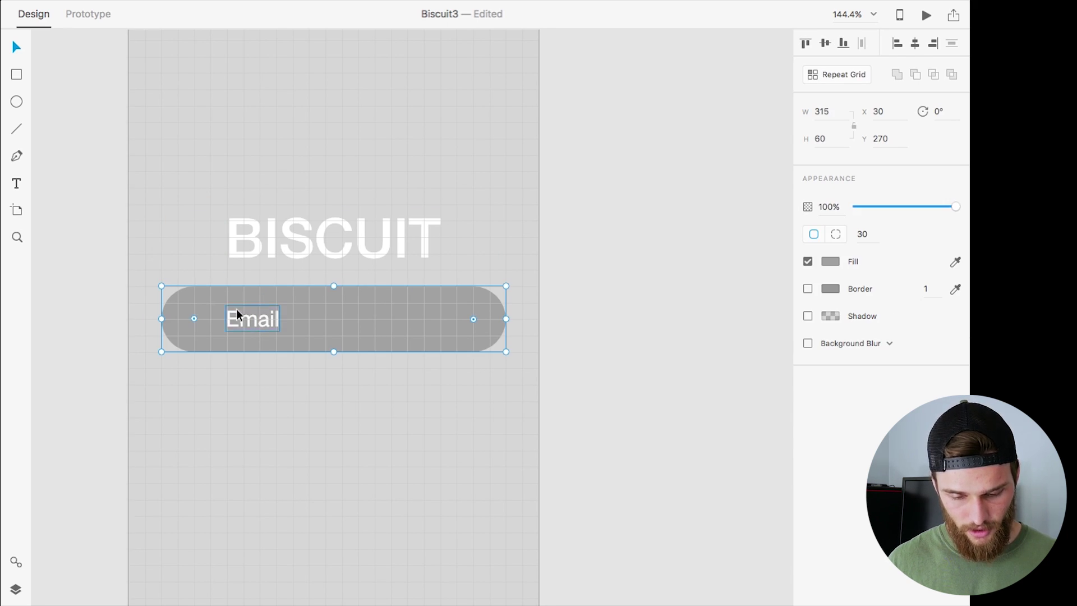
pyautogui.keyDown('shift'); pyautogui.click(251, 315); pyautogui.keyUp('shift')
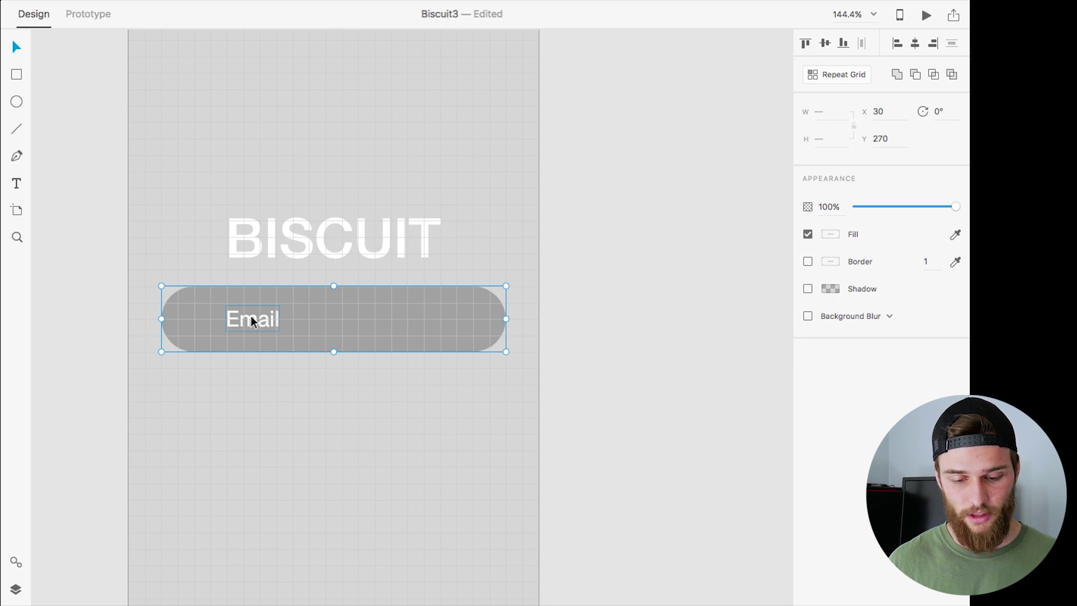
pyautogui.press('super+g')
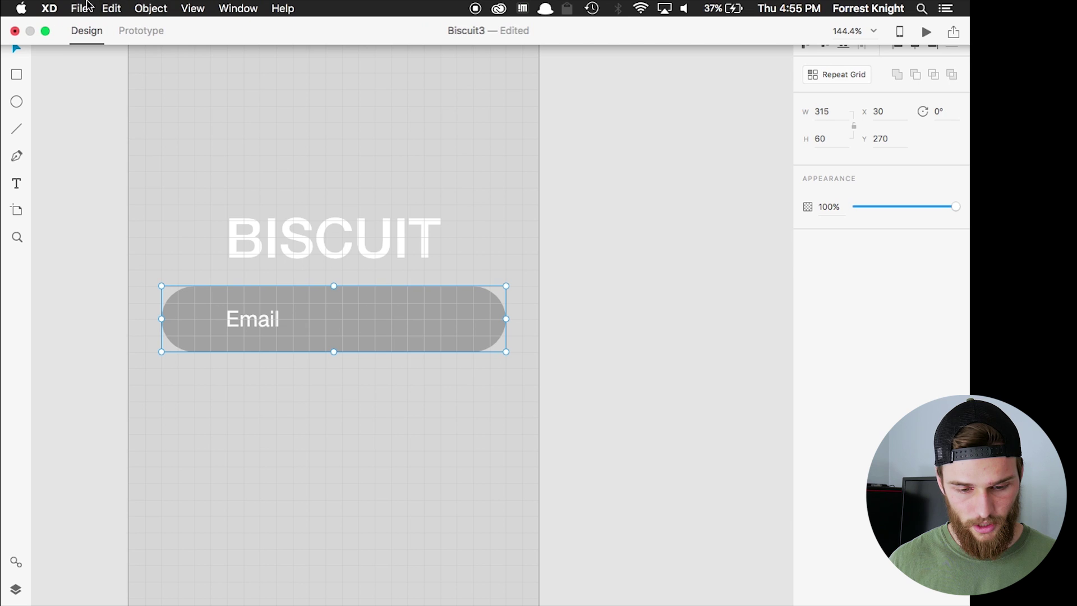
pyautogui.click(151, 9)
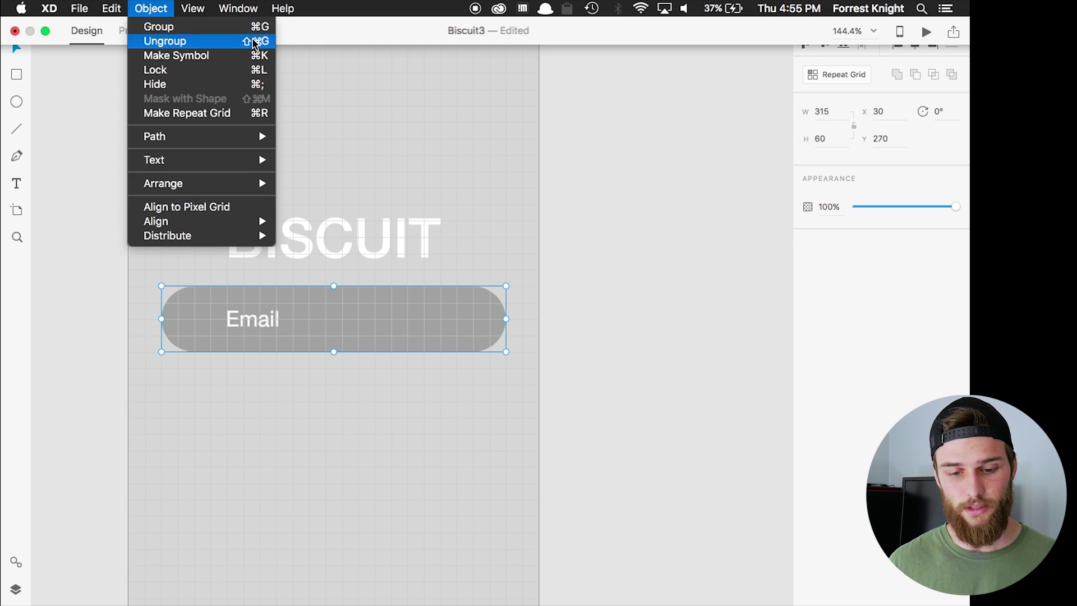
pyautogui.click(242, 423)
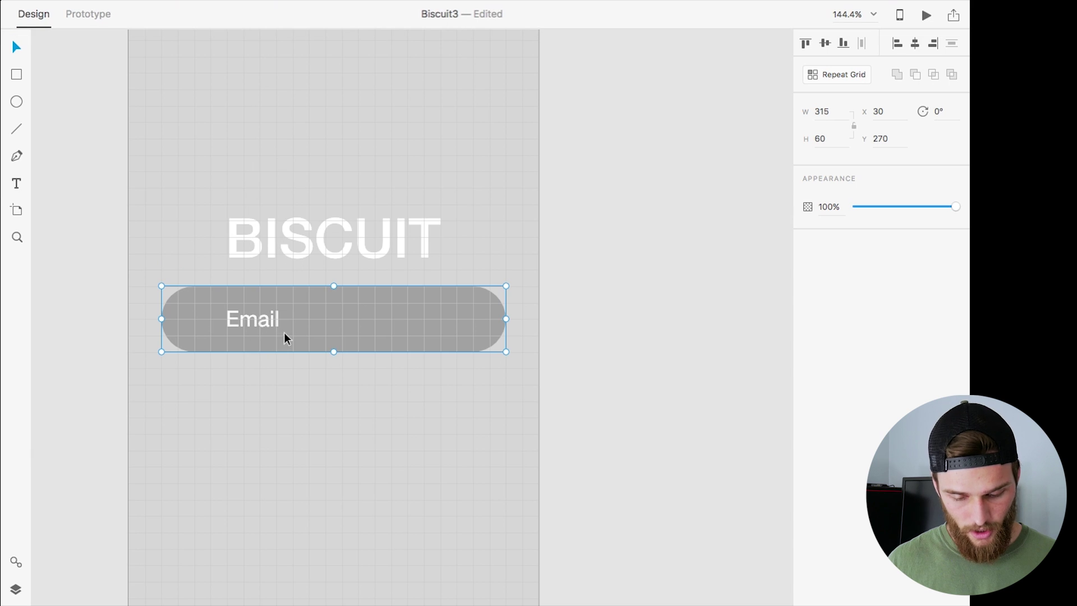
# Step: Duplicate the Email field group directly below at X 30, Y 345 and change the copy's text to Password
pyautogui.moveTo(317, 320); pyautogui.dragTo(311, 401)
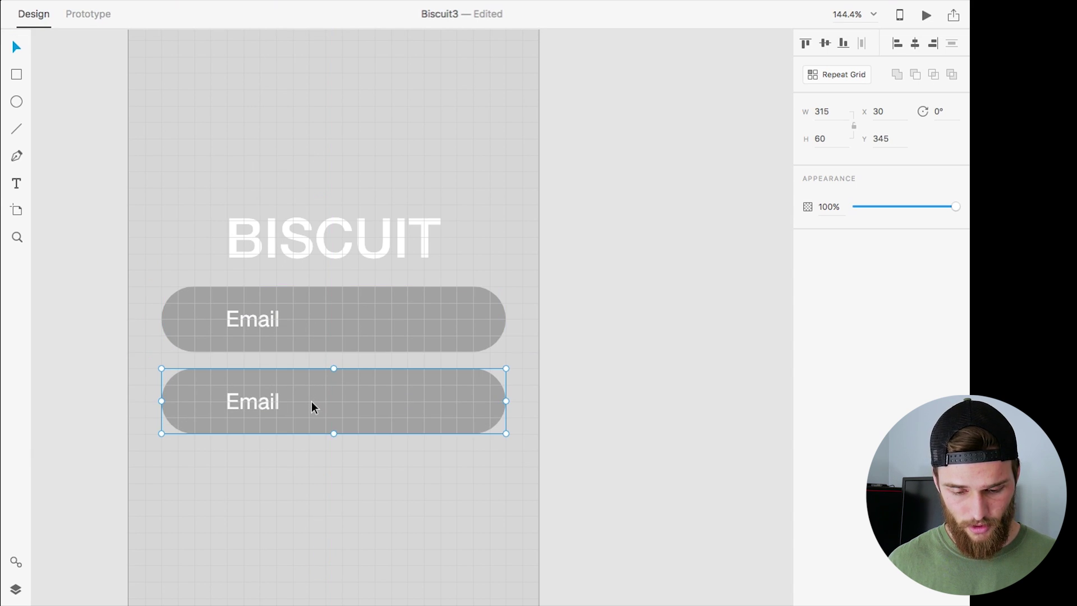
pyautogui.doubleClick(252, 406)
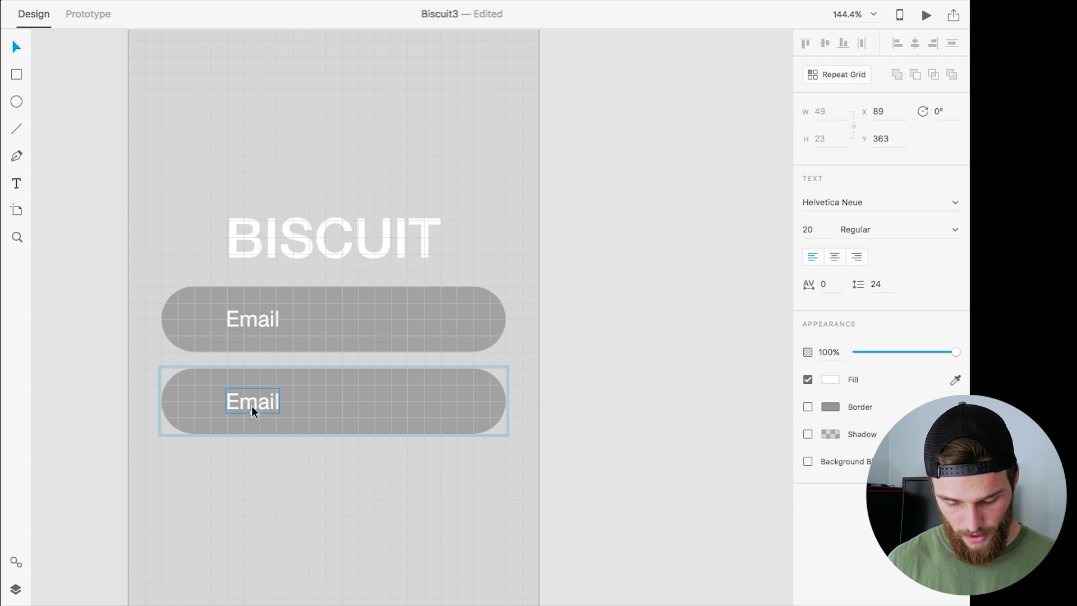
pyautogui.press('a')
pyautogui.press('v')
pyautogui.press('Return')
pyautogui.press('super+0')
pyautogui.write('Password')
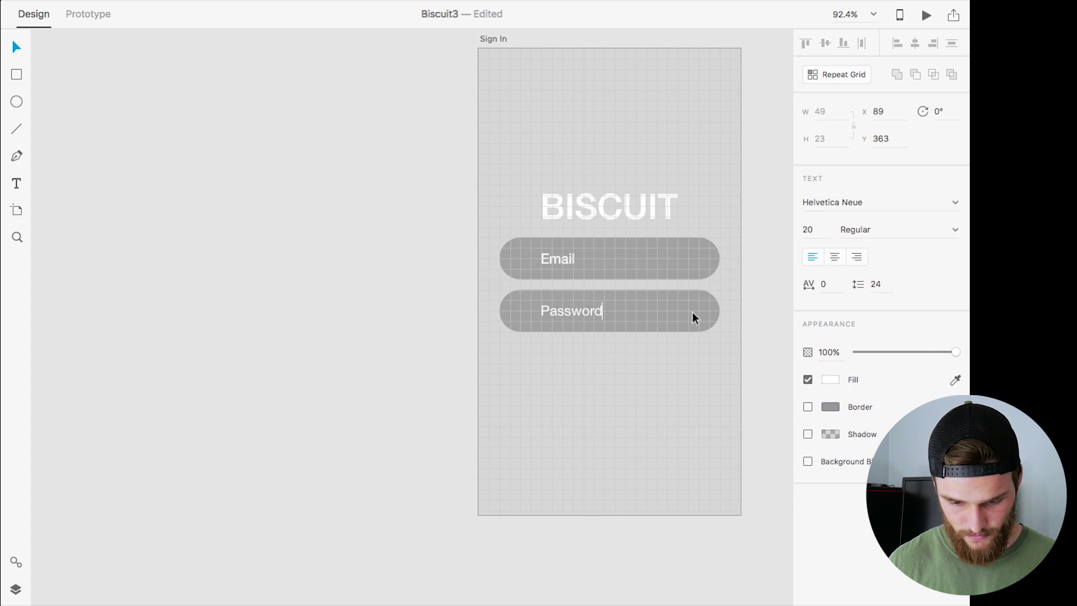
pyautogui.press('Escape')
pyautogui.scroll(5, 577, 337)
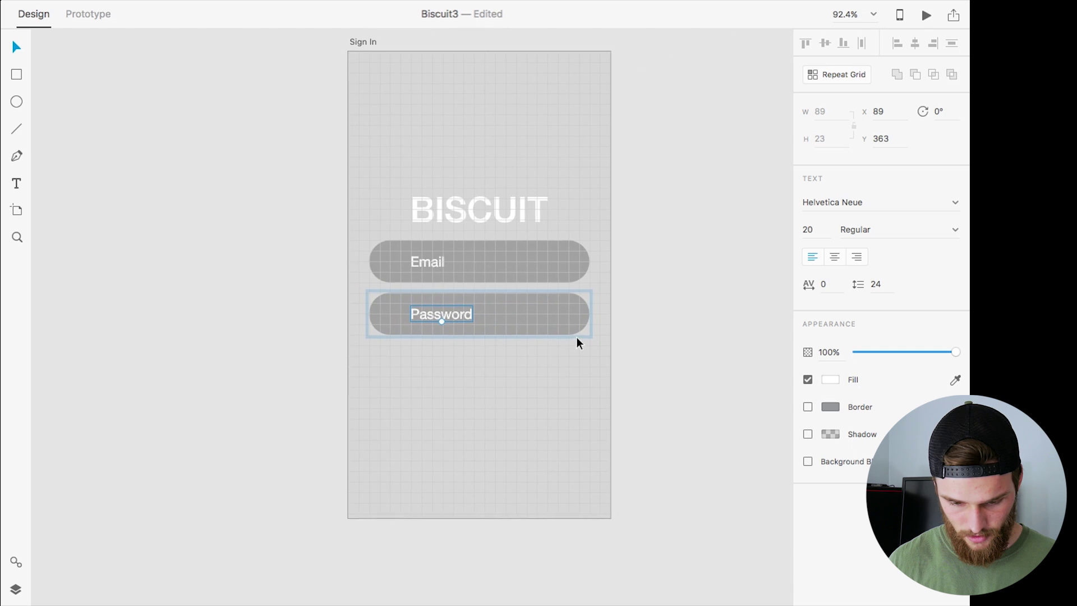
pyautogui.doubleClick(184, 262)
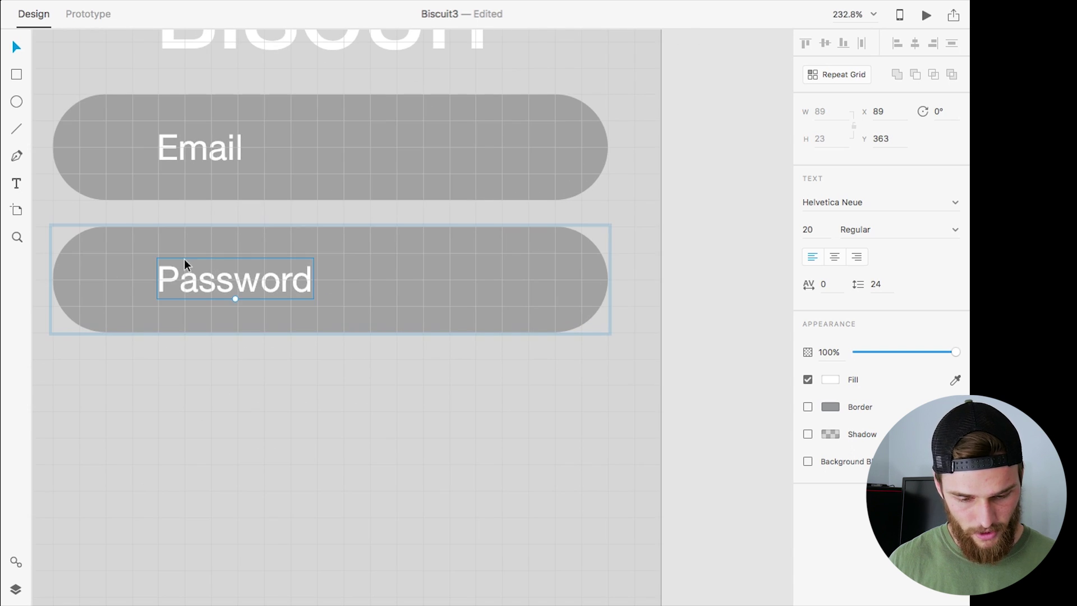
pyautogui.click(327, 287)
pyautogui.hscroll(-2, 327, 287)
pyautogui.scroll(-2, 327, 288)
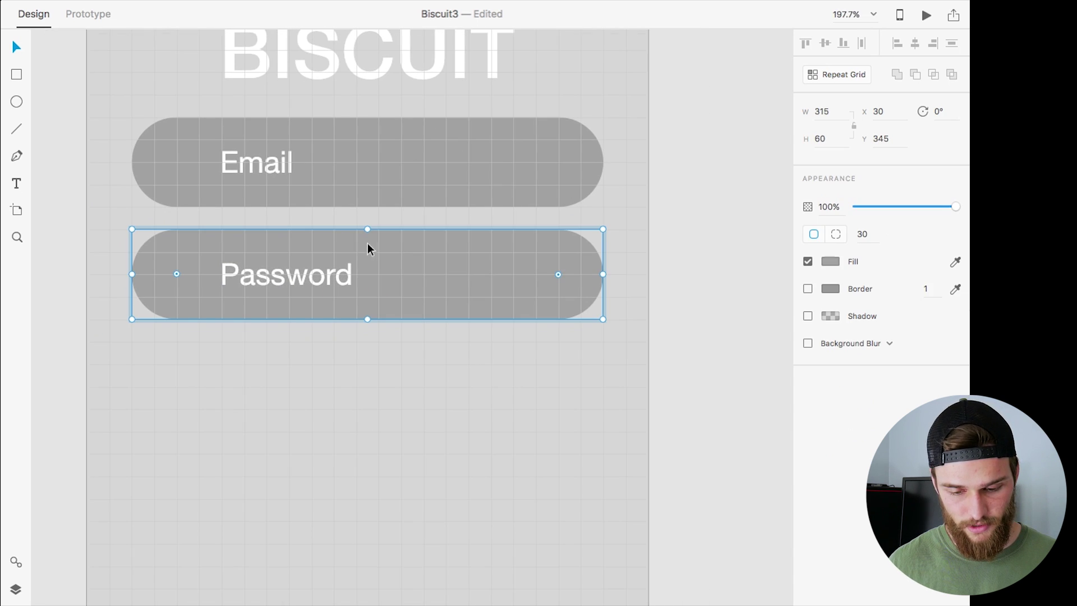
pyautogui.moveTo(197, 247); pyautogui.dragTo(180, 339)
pyautogui.press('super+z')
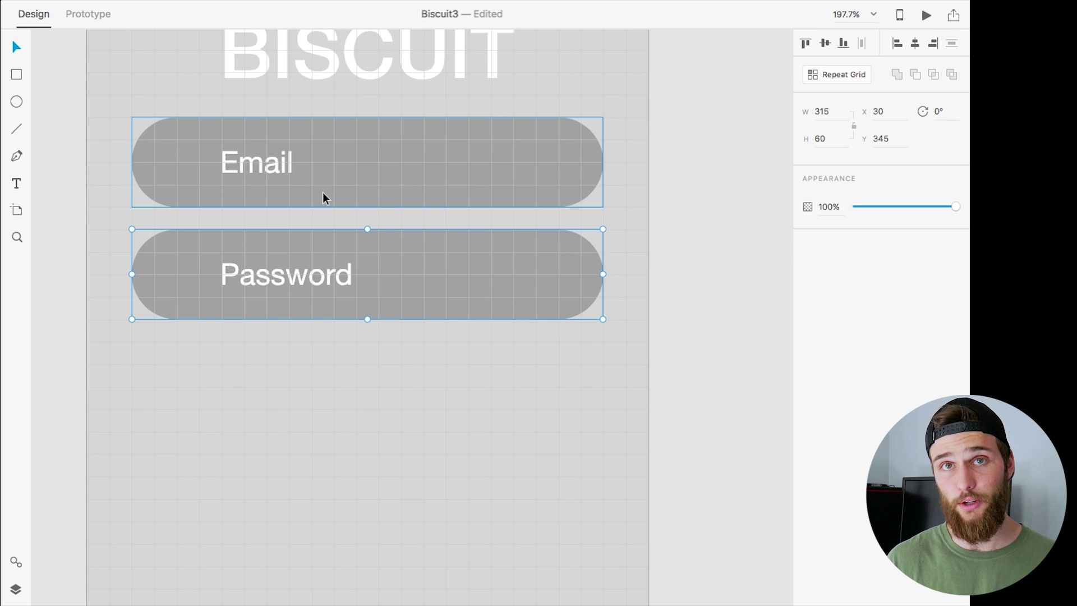
pyautogui.click(384, 428)
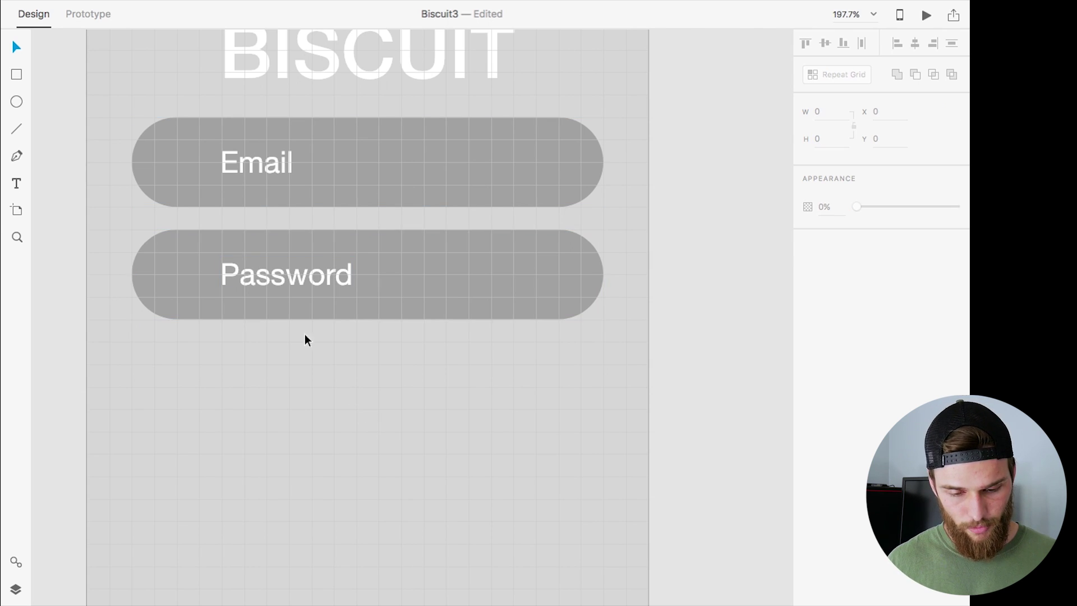
# Step: Add the text Lost Password below the Password field and colour it white (#FFFFFF)
pyautogui.click(16, 184)
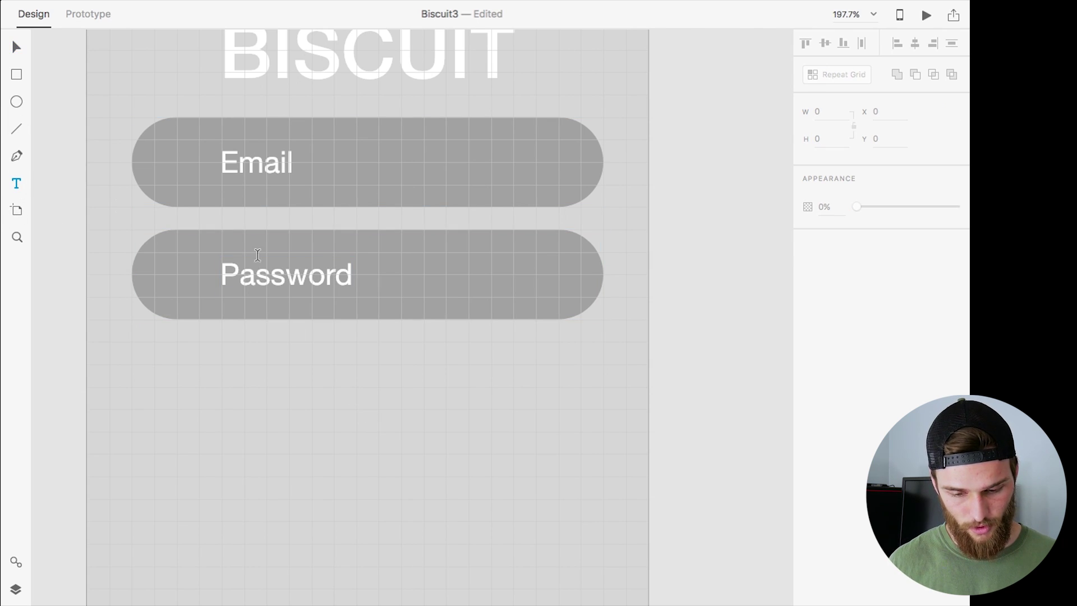
pyautogui.click(368, 355)
pyautogui.write('Lost Password')
pyautogui.tripleClick(430, 353)
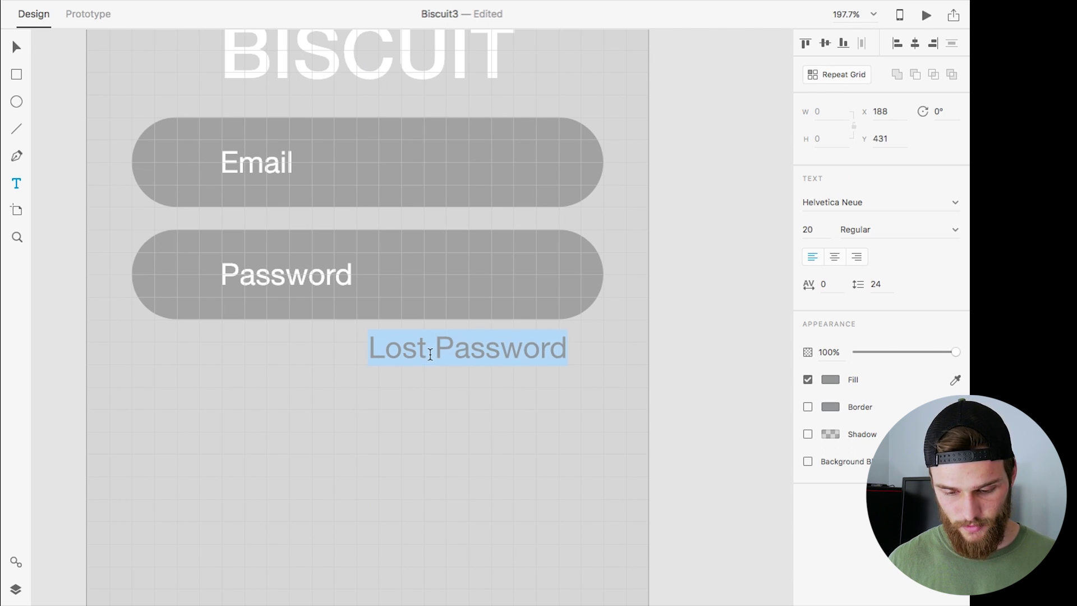
pyautogui.click(831, 380)
pyautogui.moveTo(668, 302); pyautogui.dragTo(614, 279)
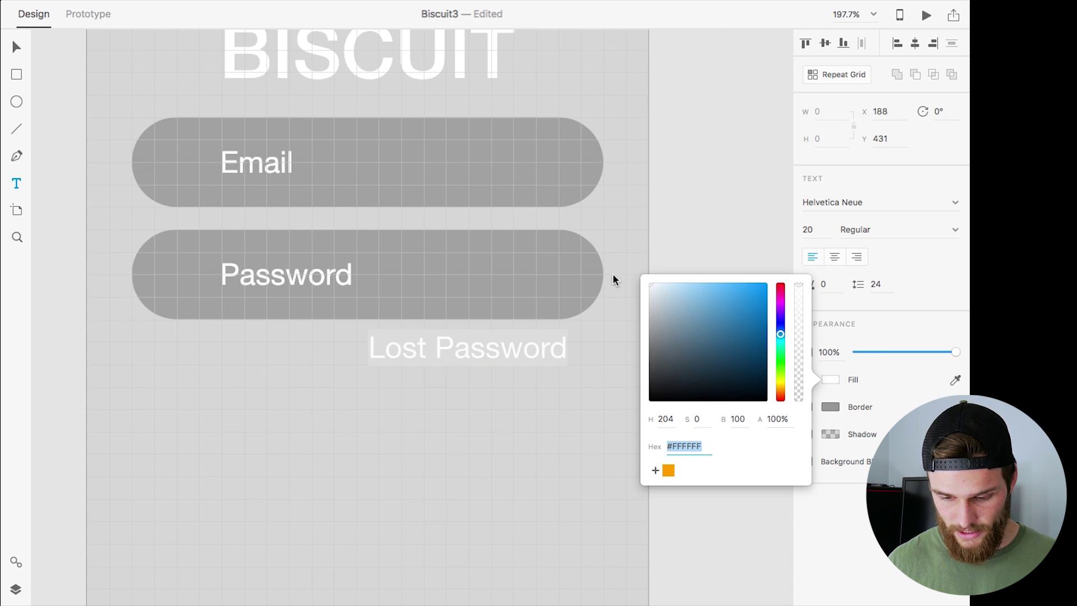
# Step: Set the Lost Password text size to 14 and centre it below the Password field at X 140.5, Y 420
pyautogui.click(822, 230)
pyautogui.write('14')
pyautogui.press('Return')
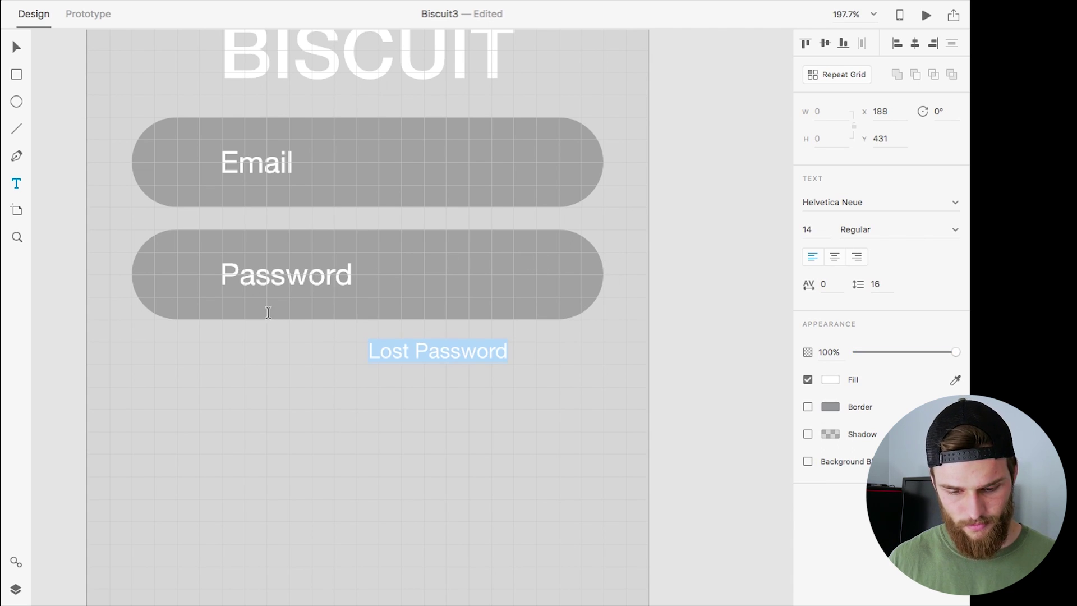
pyautogui.click(16, 47)
pyautogui.moveTo(458, 353); pyautogui.dragTo(385, 356)
# Step: Duplicate the Password field group below the Lost Password text, placing the copy at X 30, Y 451
pyautogui.scroll(-5, 385, 356)
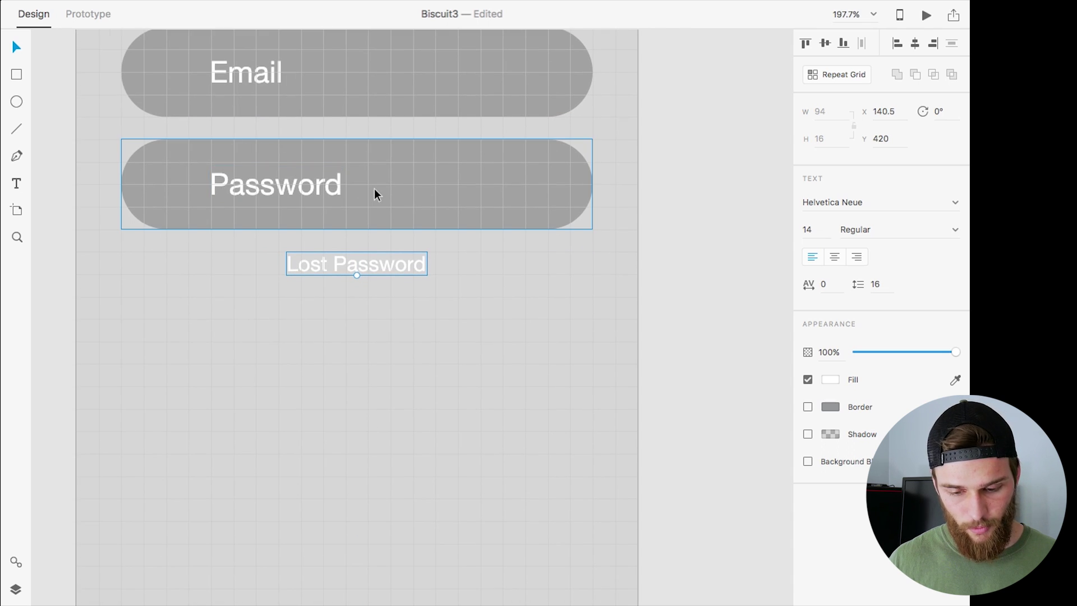
pyautogui.click(357, 157)
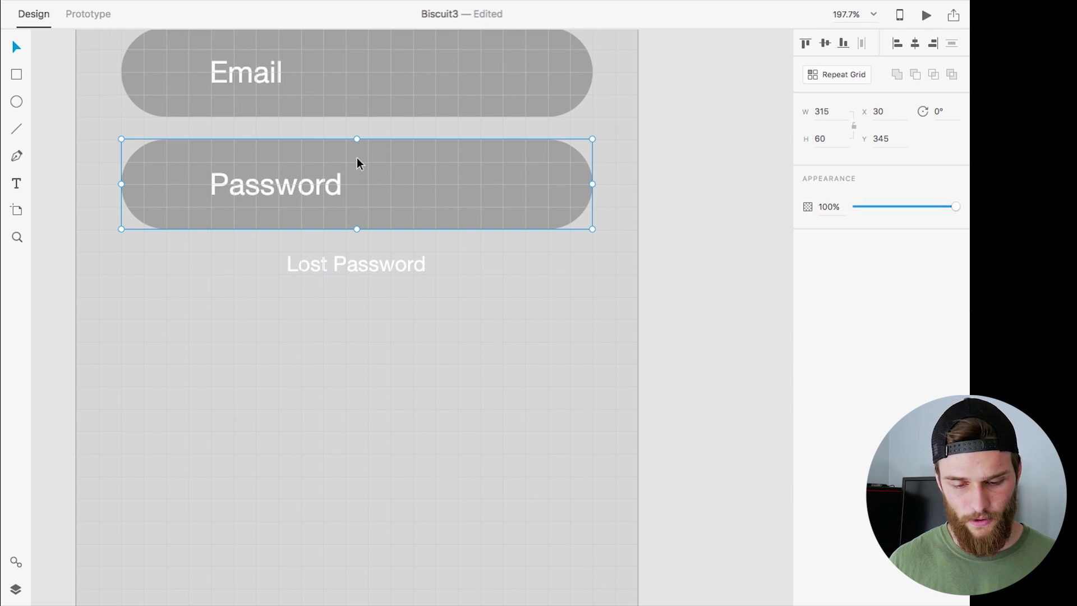
pyautogui.moveTo(357, 157); pyautogui.dragTo(356, 317)
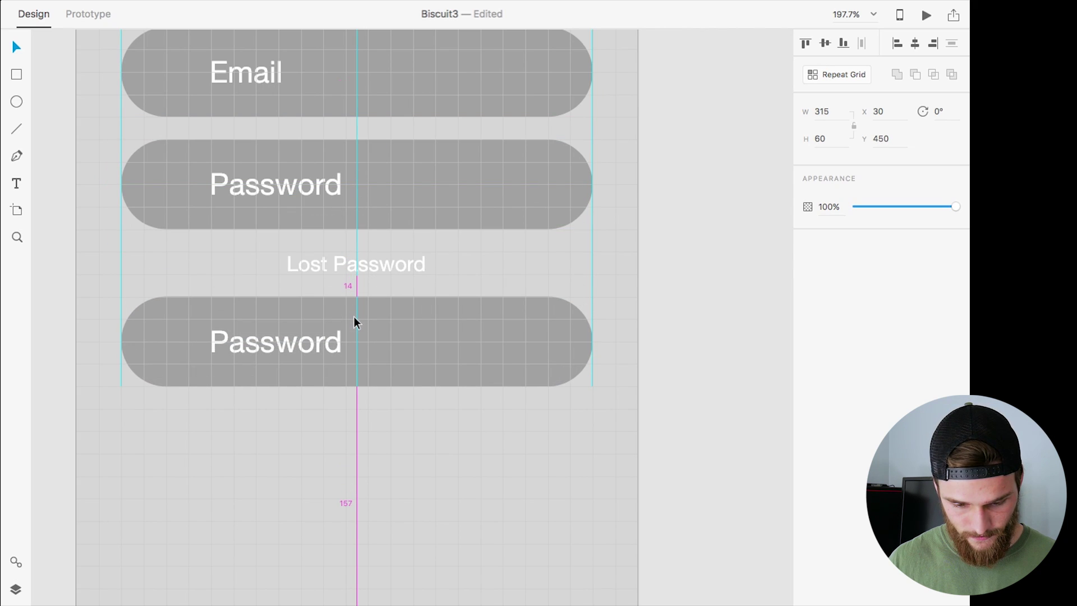
pyautogui.moveTo(354, 317); pyautogui.dragTo(355, 318)
pyautogui.press('Down')
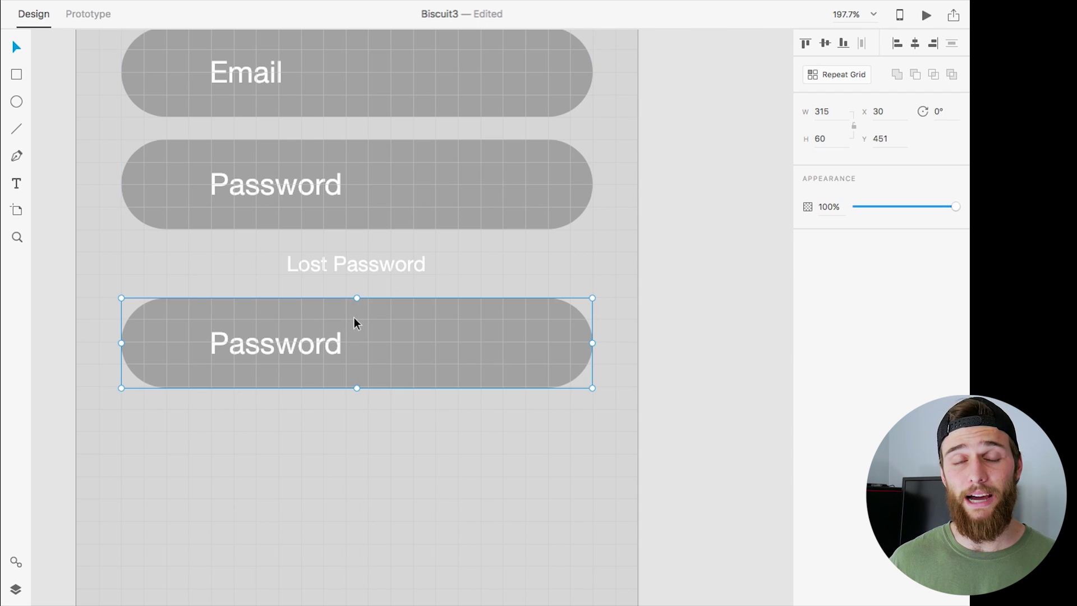
pyautogui.press('Up')
pyautogui.press('Up')
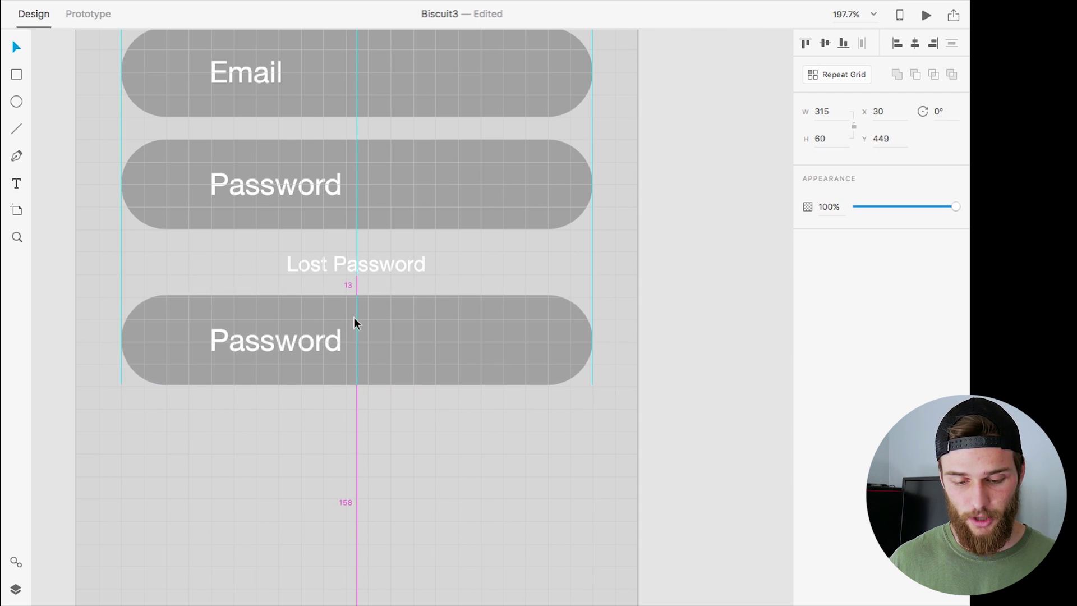
pyautogui.press('Left')
pyautogui.press('Right')
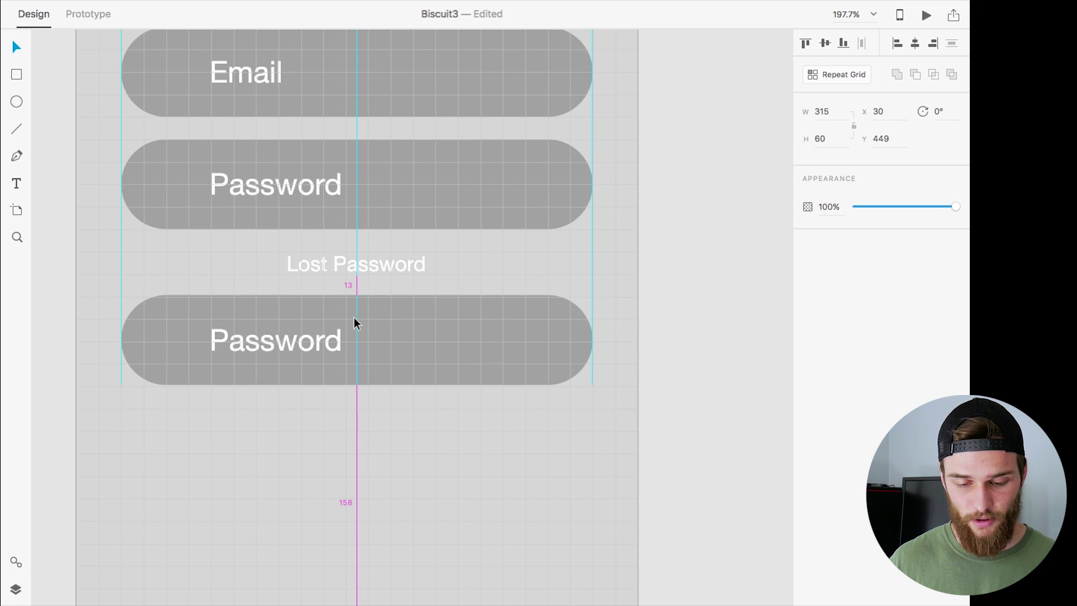
pyautogui.press('Down')
pyautogui.press('Down')
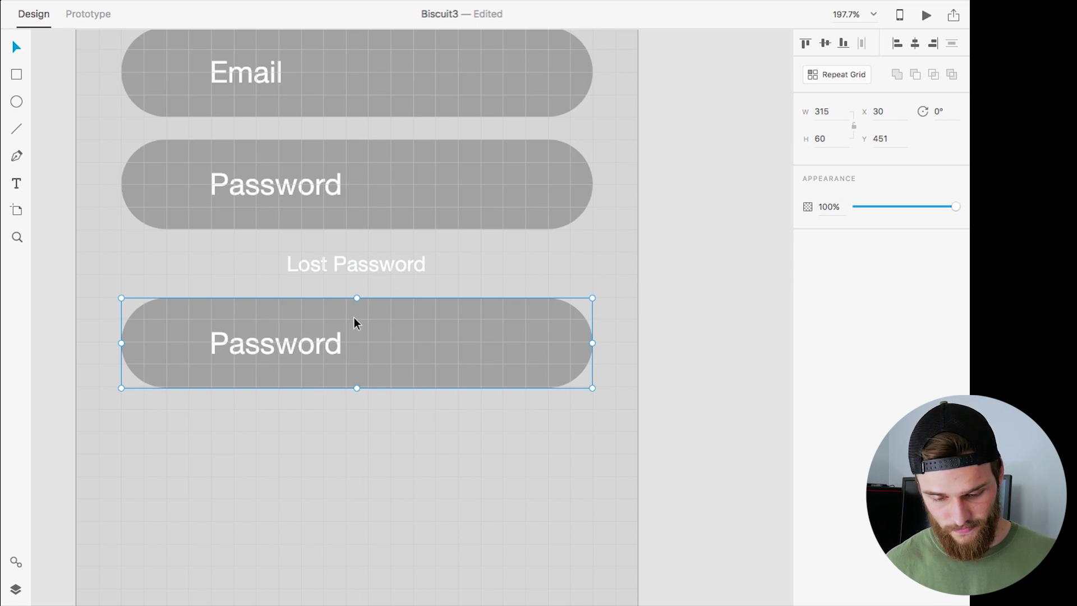
# Step: Change the label of the lowest field to Sign In and centre it in the shape at X 156.5, Y 469
pyautogui.doubleClick(266, 347)
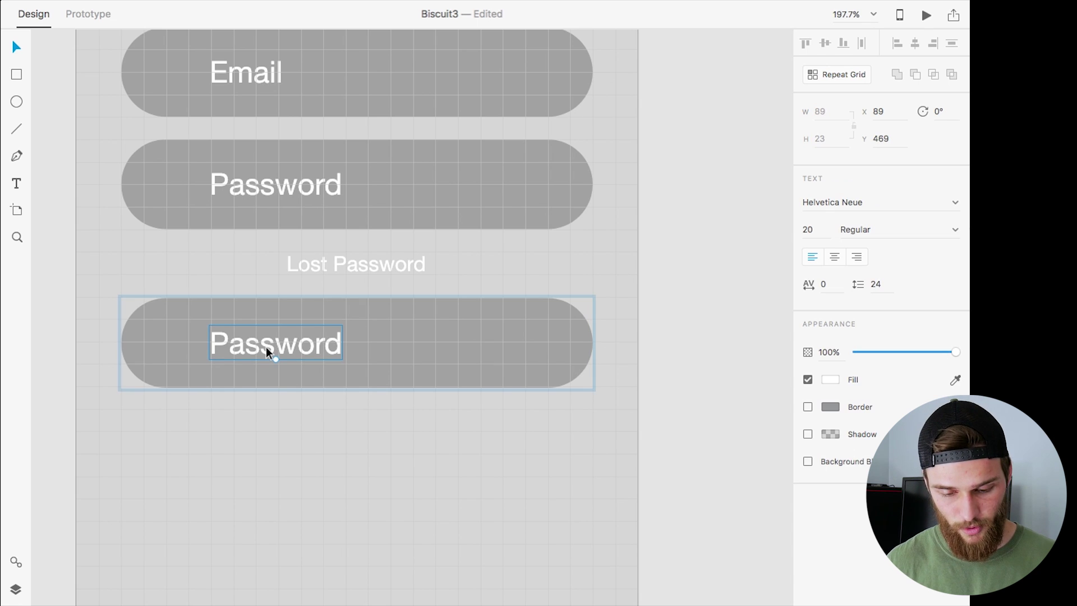
pyautogui.doubleClick(266, 347)
pyautogui.write('Sign In')
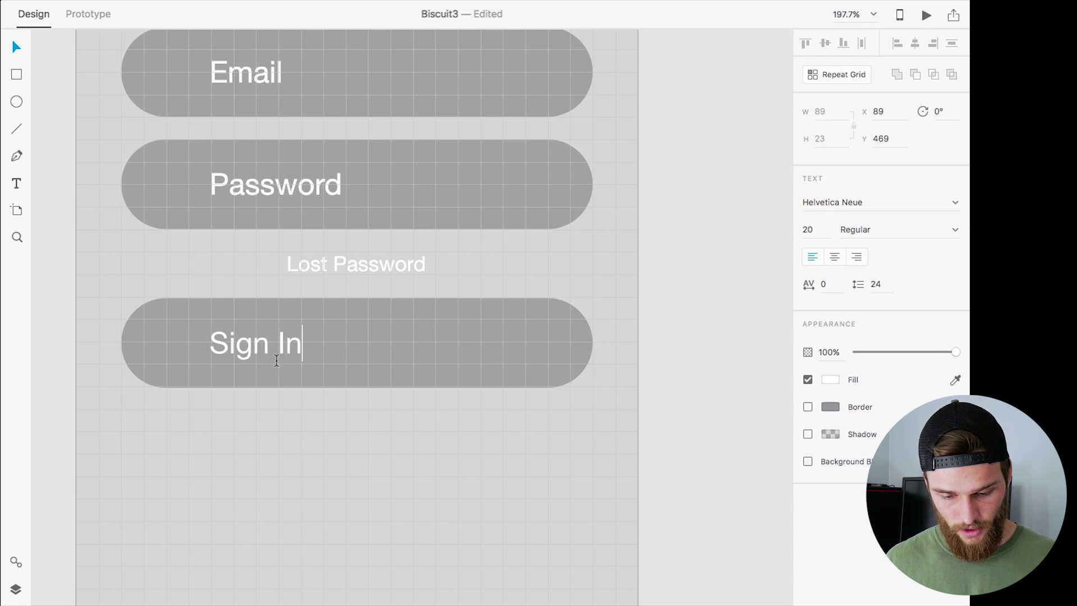
pyautogui.press('Escape')
pyautogui.moveTo(284, 345); pyautogui.dragTo(386, 351)
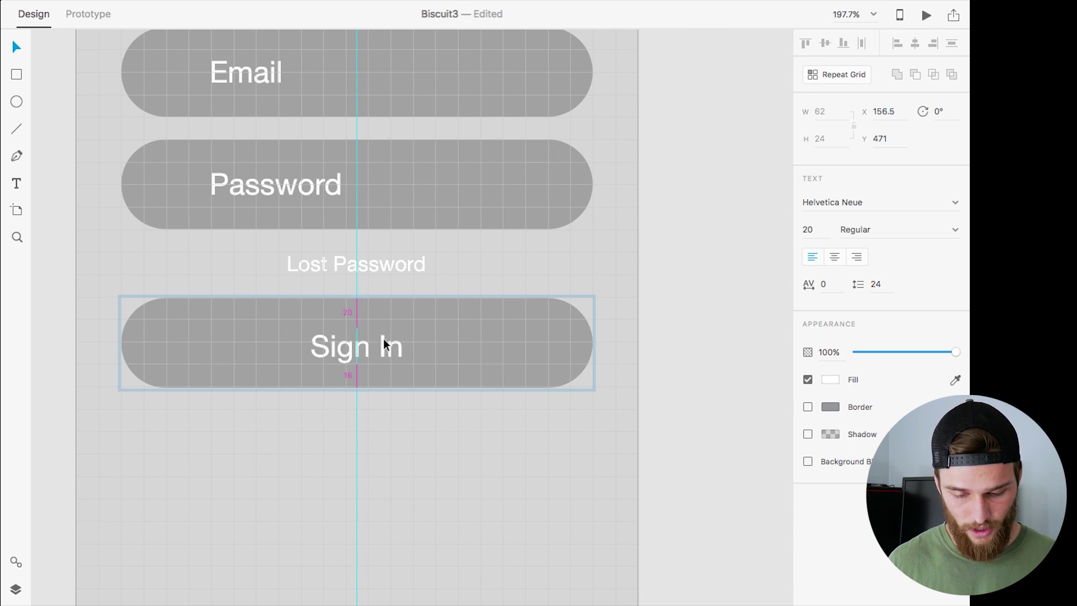
pyautogui.press('Up')
pyautogui.press('Up')
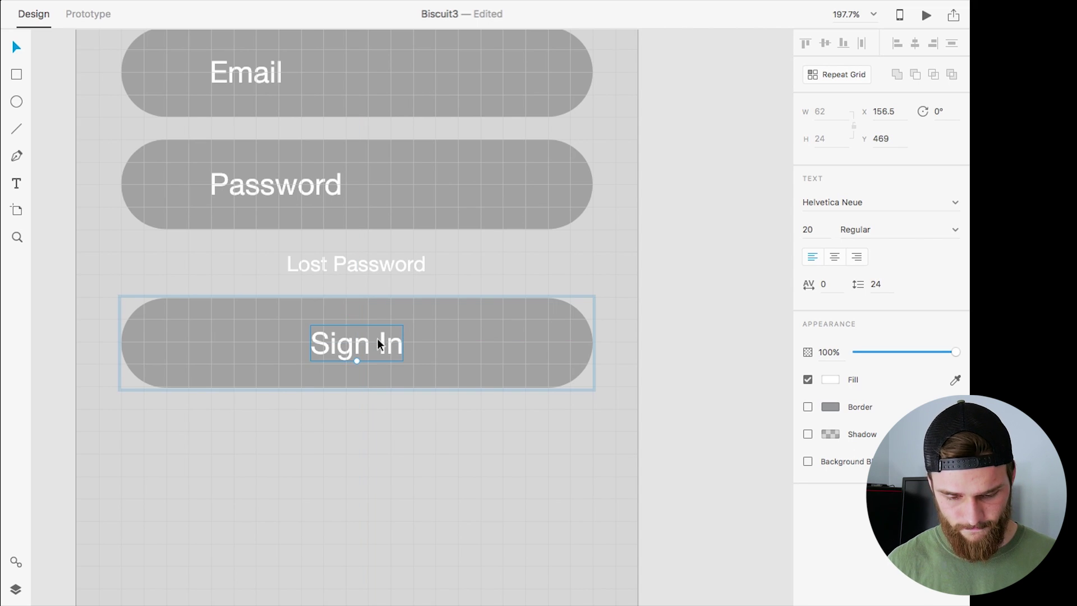
# Step: Fill the rounded rectangle behind the Sign In label with orange (#FF9D00)
pyautogui.click(455, 352)
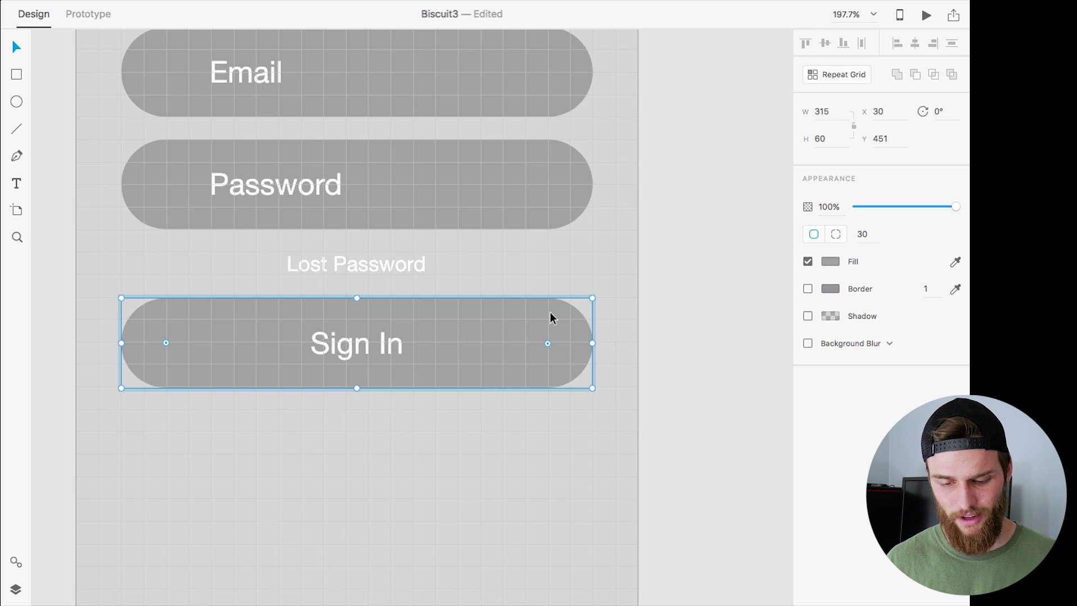
pyautogui.click(831, 262)
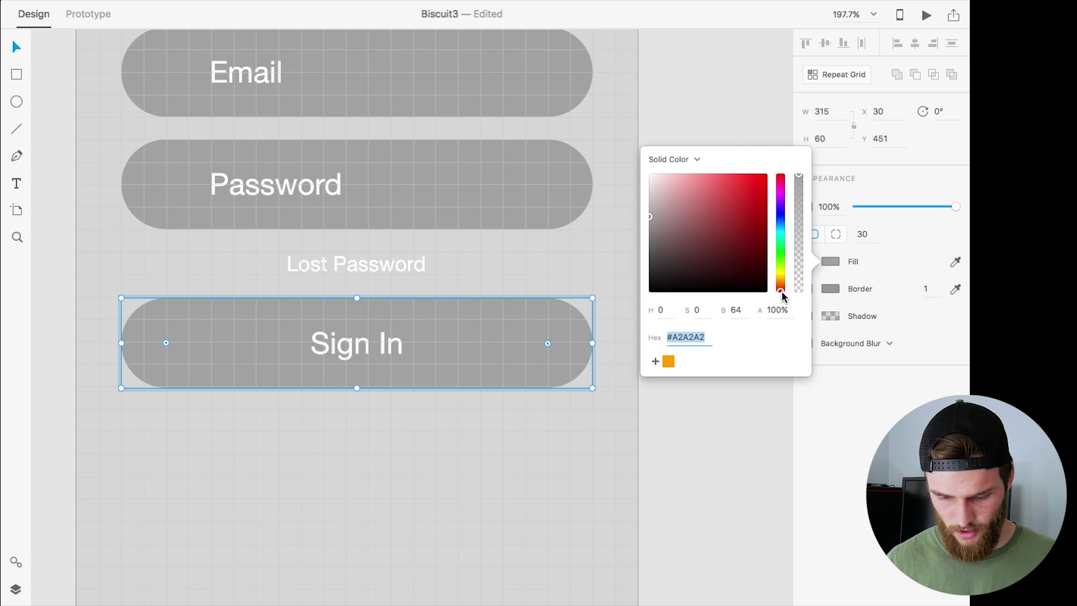
pyautogui.moveTo(784, 283)
pyautogui.mouseDown()
pyautogui.moveTo(698, 199)
pyautogui.moveTo(810, 222)
pyautogui.mouseUp()
pyautogui.click(781, 278)
pyautogui.moveTo(780, 278); pyautogui.dragTo(780, 279)
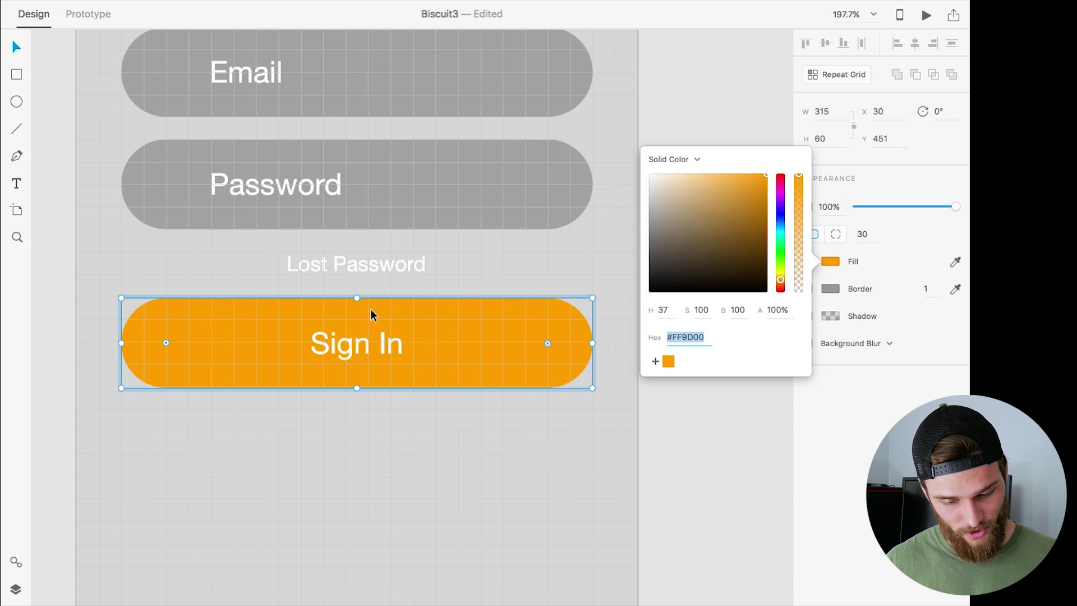
pyautogui.click(475, 323)
# Step: Duplicate the Lost Password text below the orange Sign In button, placing the copy at X 140.5, Y 526
pyautogui.click(344, 271)
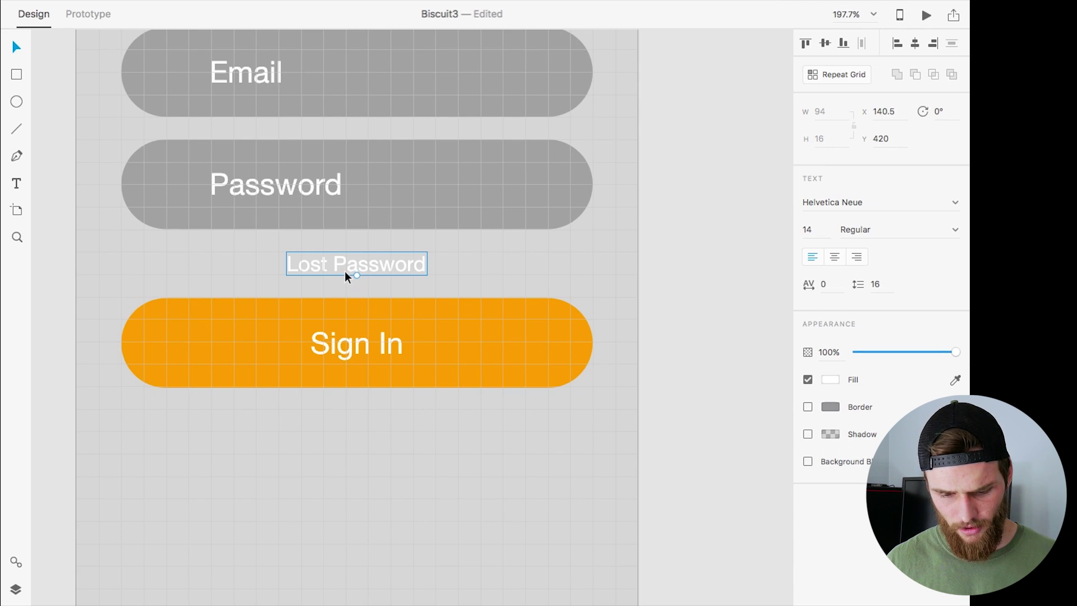
pyautogui.scroll(-2, 344, 271)
pyautogui.moveTo(355, 219); pyautogui.dragTo(353, 378)
pyautogui.press('Down')
# Step: Change the copied text below the orange button to Sign Up and centre it at X 162, Y 526
pyautogui.doubleClick(352, 378)
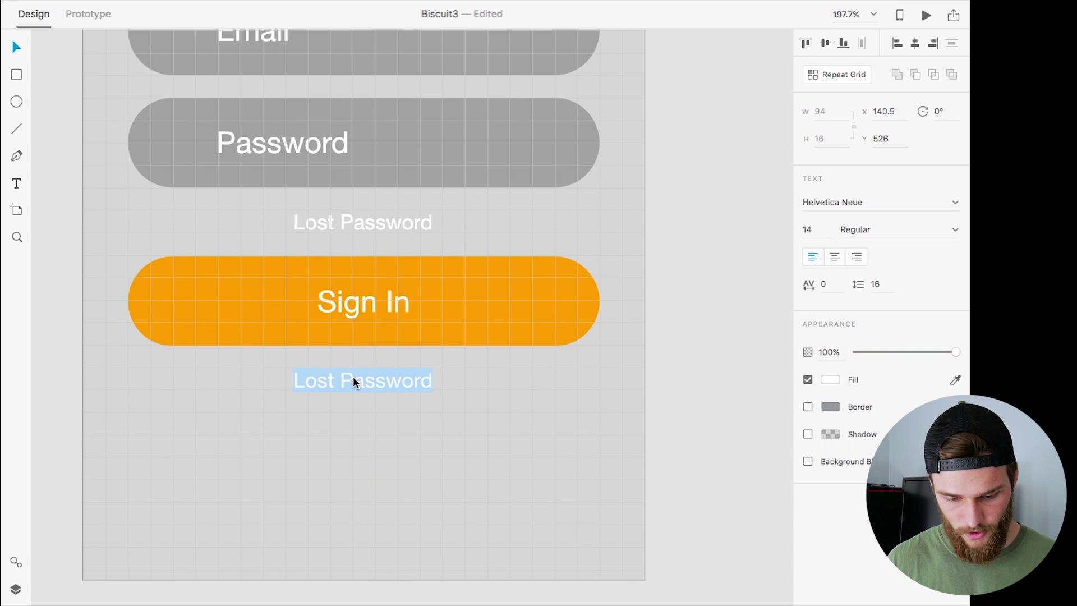
pyautogui.write('Sign Up')
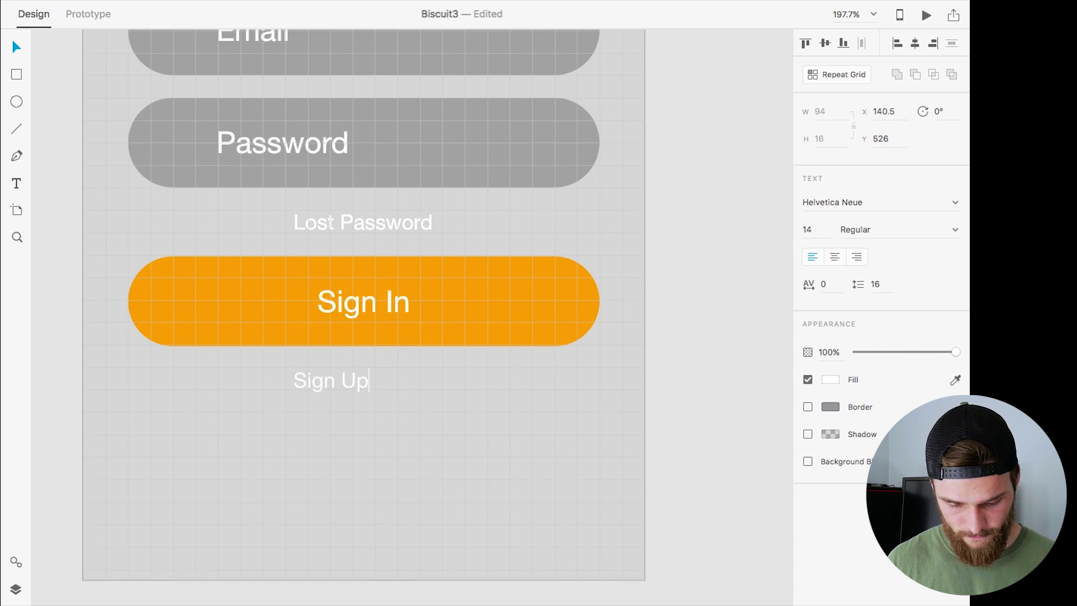
pyautogui.press('Escape')
pyautogui.moveTo(336, 382); pyautogui.dragTo(370, 384)
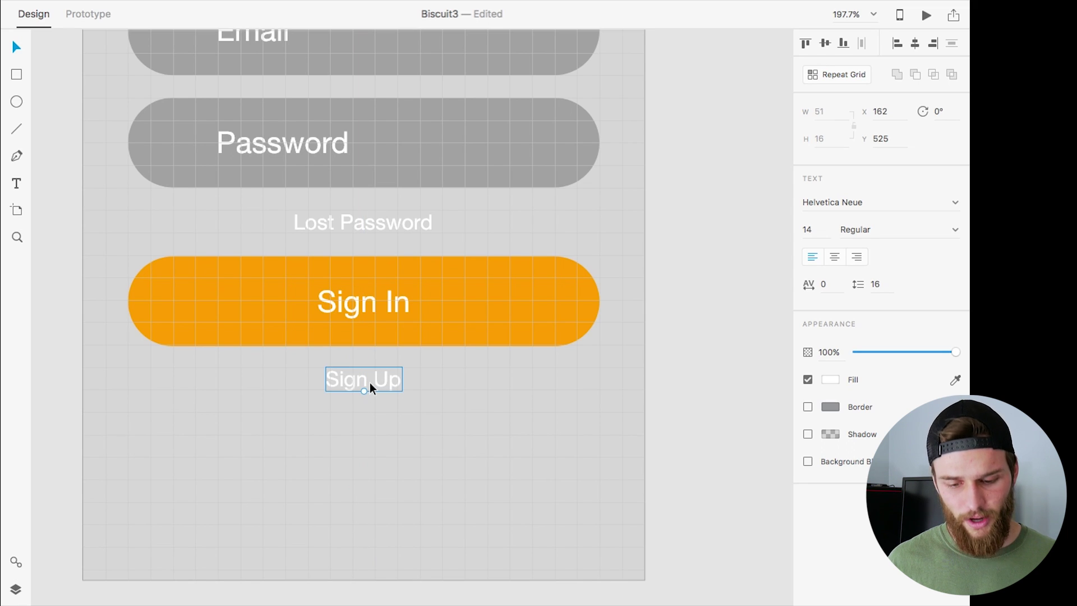
pyautogui.press('Down')
pyautogui.scroll(5, 369, 383)
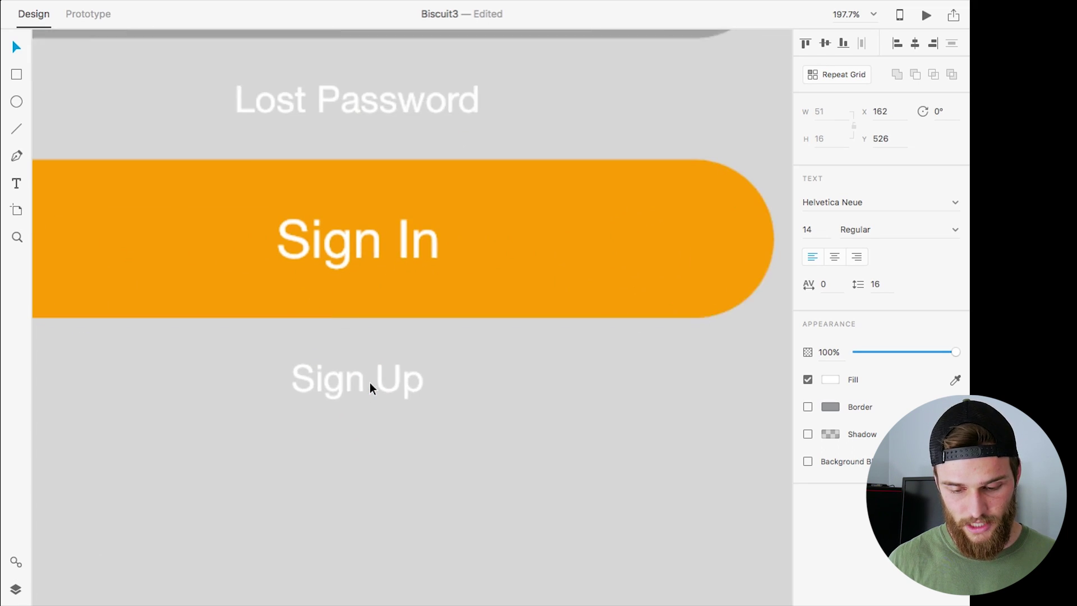
pyautogui.scroll(-5, 369, 382)
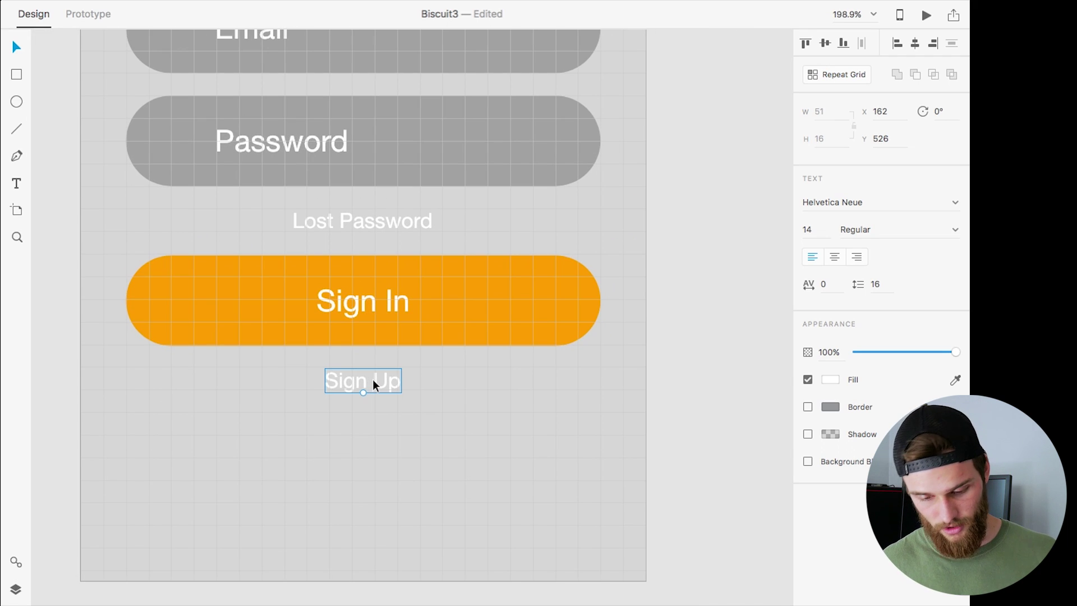
pyautogui.moveTo(373, 379); pyautogui.dragTo(369, 380)
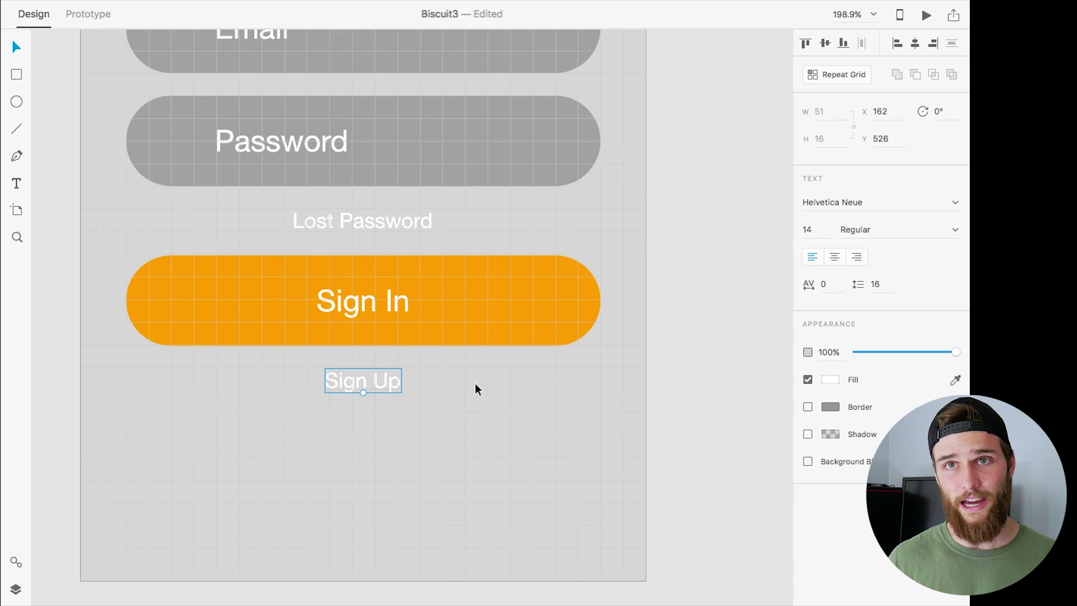
# Step: Add a letter B as text above the BISCUIT title and set its size to 100
pyautogui.scroll(-4, 476, 388)
pyautogui.scroll(-4, 476, 383)
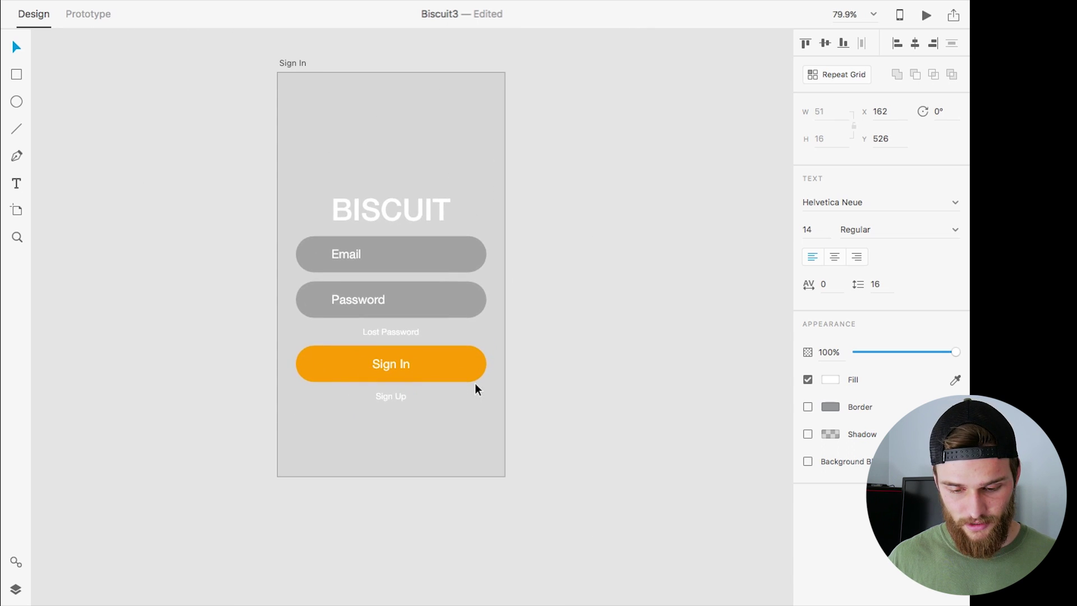
pyautogui.scroll(3, 476, 383)
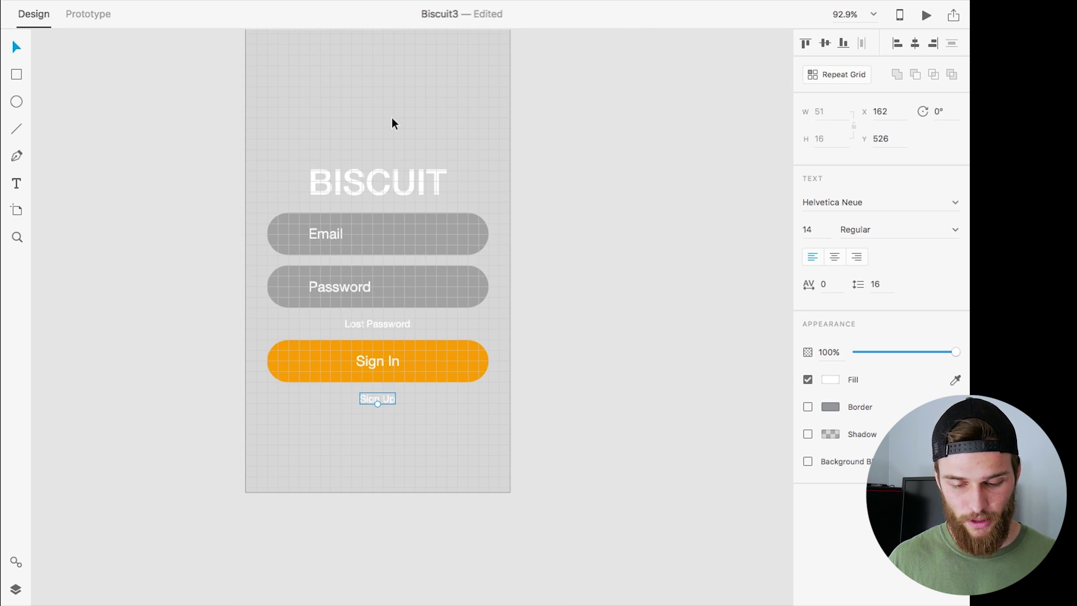
pyautogui.scroll(-2, 391, 119)
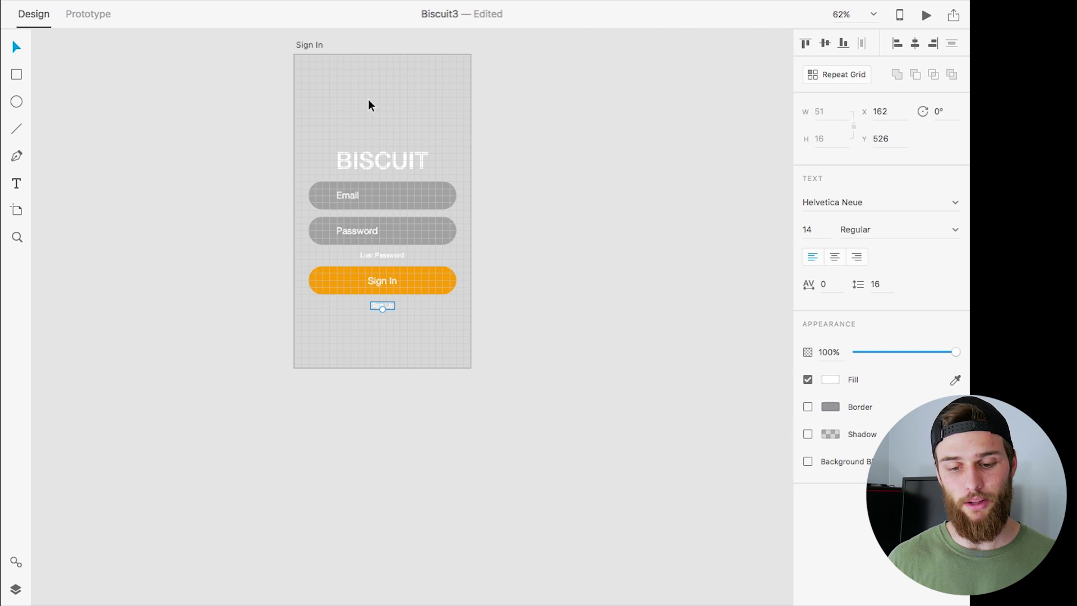
pyautogui.click(16, 183)
pyautogui.click(382, 112)
pyautogui.write('B')
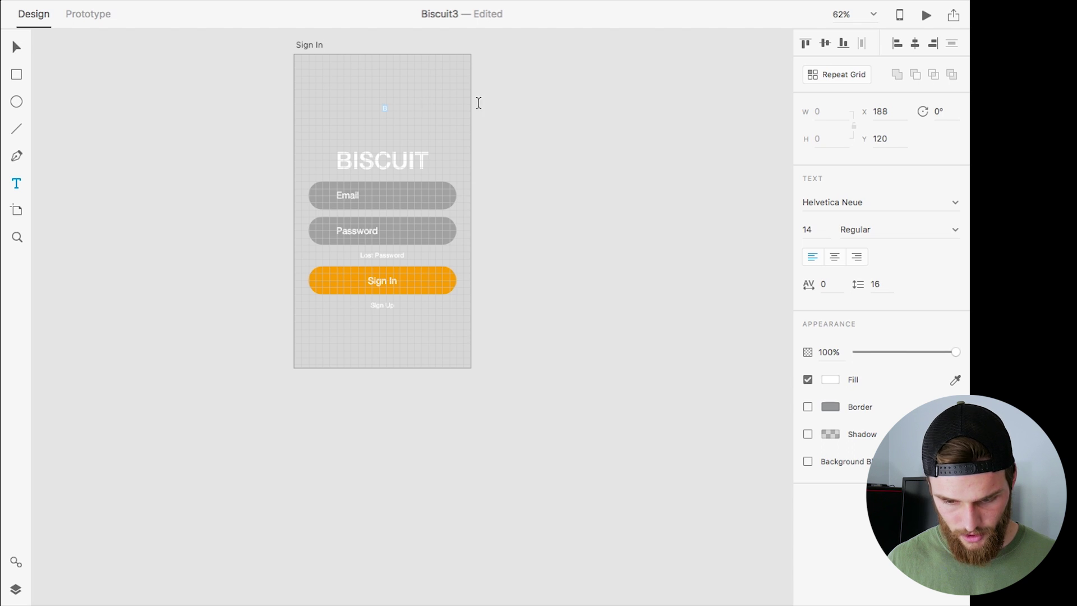
pyautogui.click(818, 229)
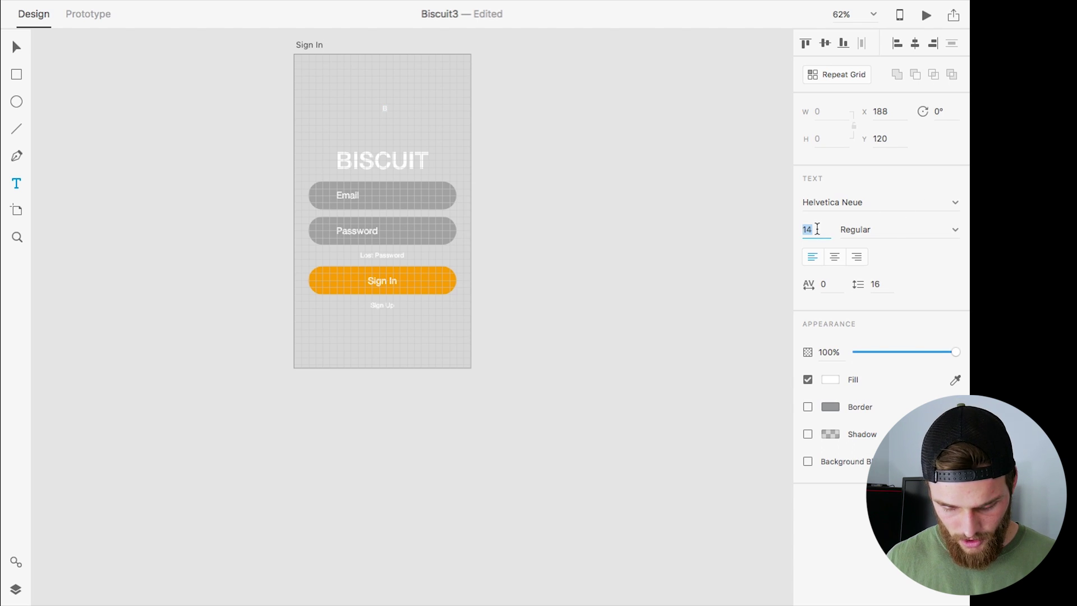
pyautogui.write('100')
pyautogui.press('Return')
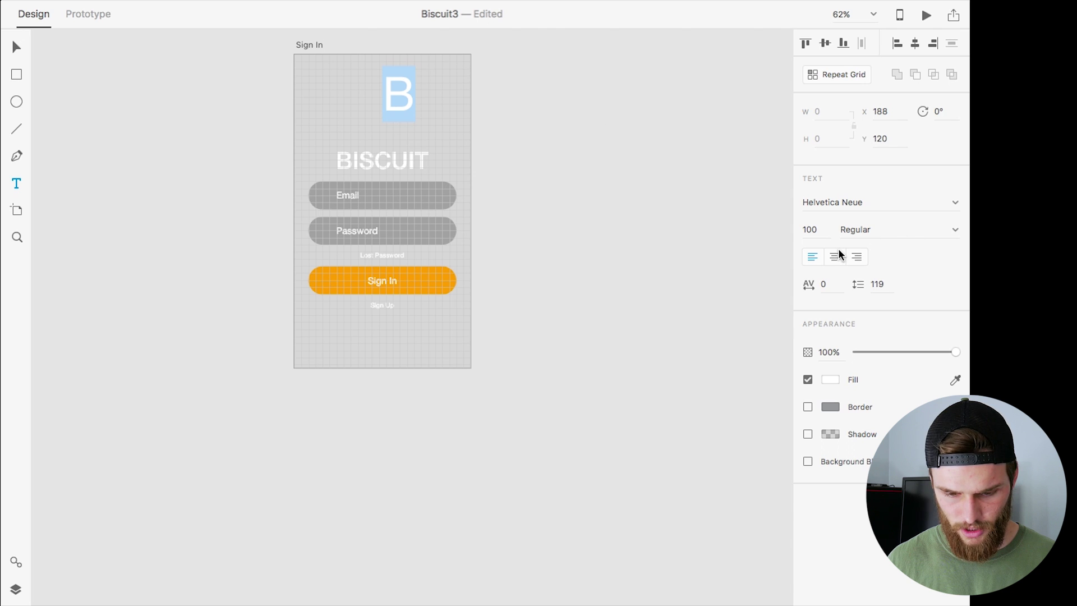
# Step: Centre the large B above the BISCUIT title at X 153, Y 64
pyautogui.press('Escape')
pyautogui.click(16, 47)
pyautogui.moveTo(394, 99); pyautogui.dragTo(387, 112)
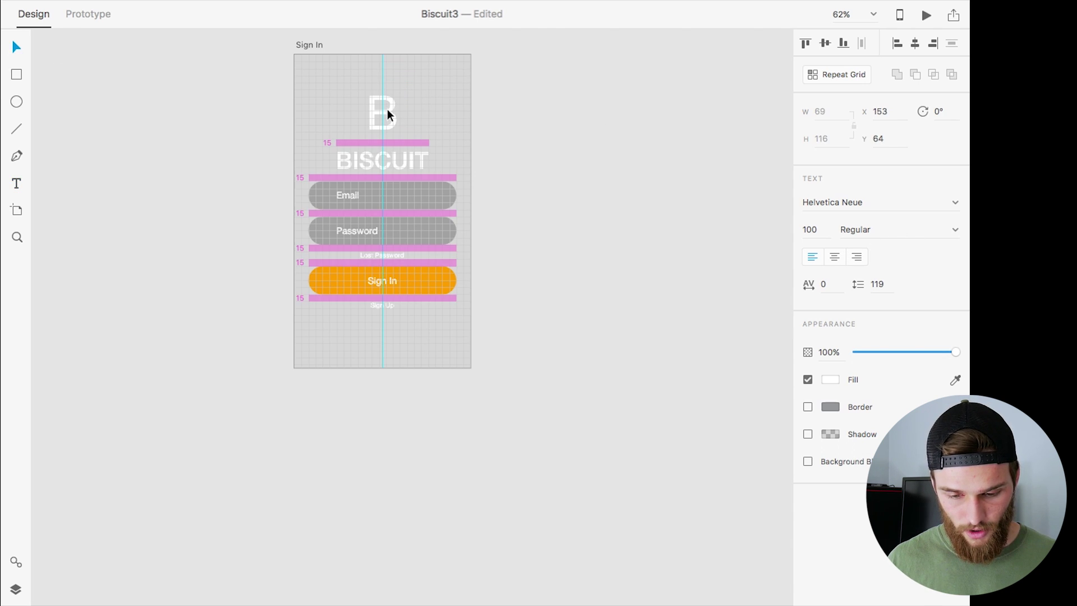
pyautogui.click(561, 152)
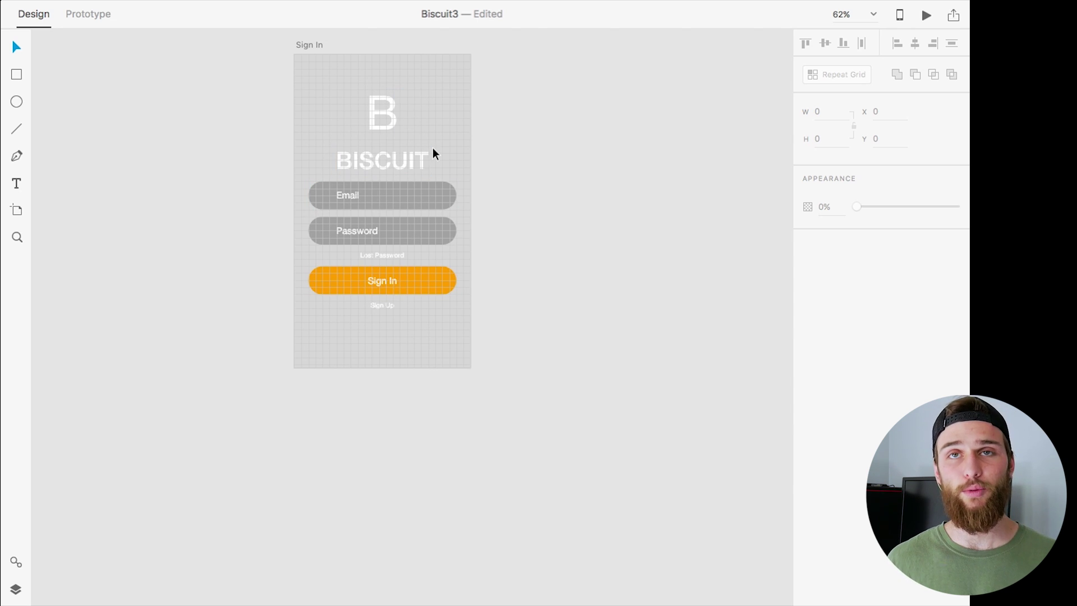
# Step: Add a 375 × 667 artboard beside the Sign In artboard and name it Content Feed
pyautogui.click(17, 212)
pyautogui.click(554, 78)
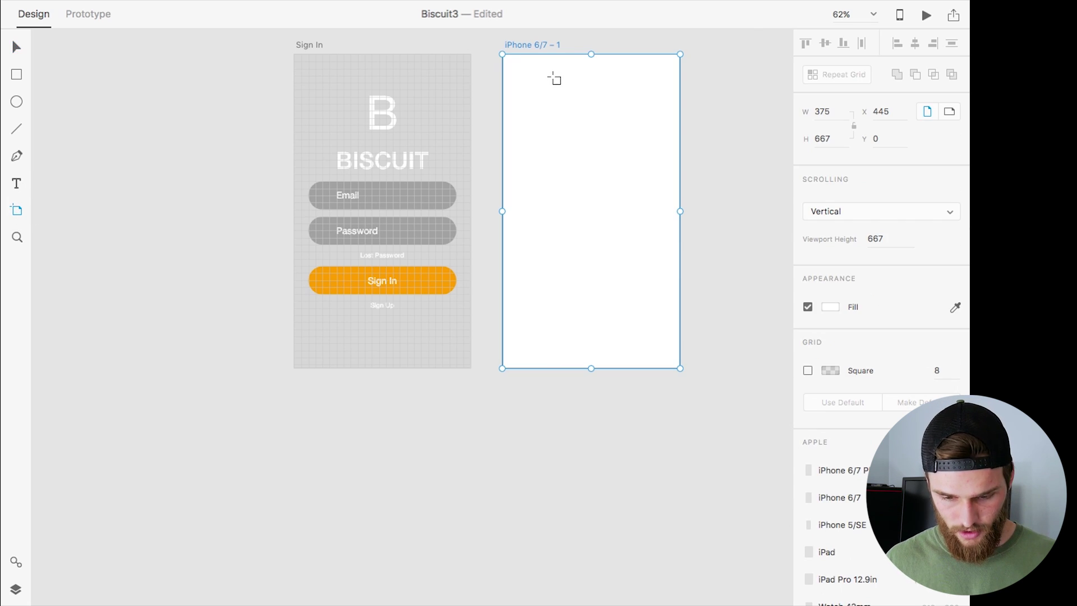
pyautogui.press('Escape')
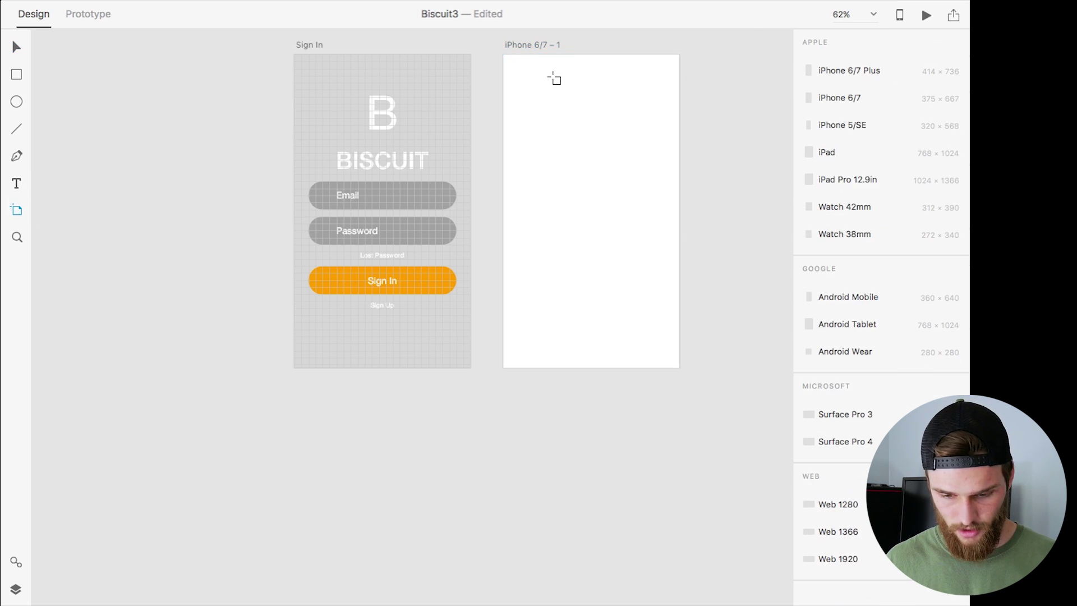
pyautogui.click(16, 50)
pyautogui.doubleClick(543, 45)
pyautogui.write('Content Feed')
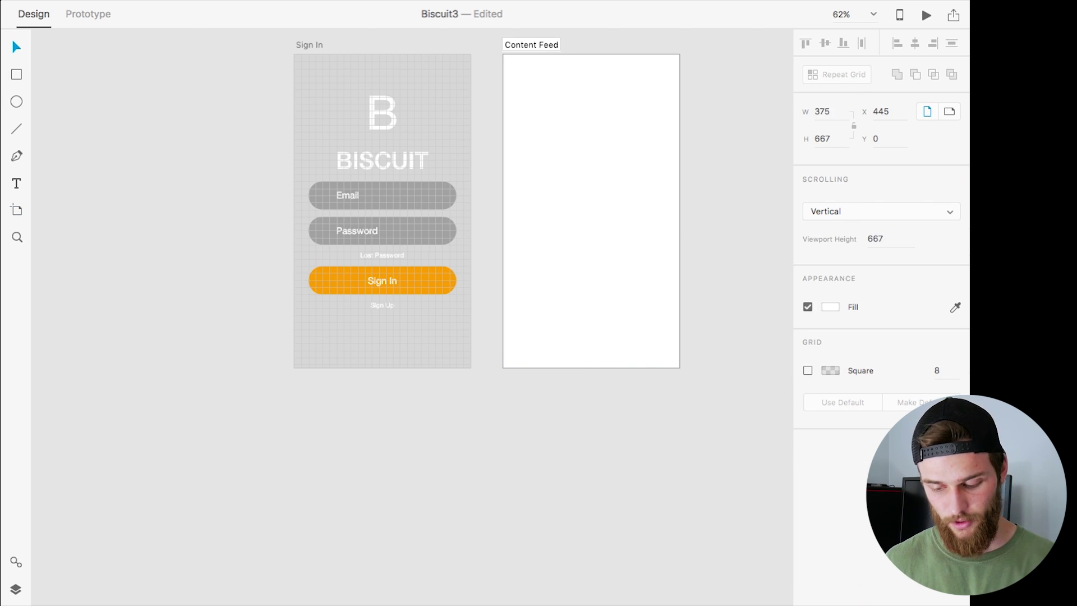
pyautogui.press('Return')
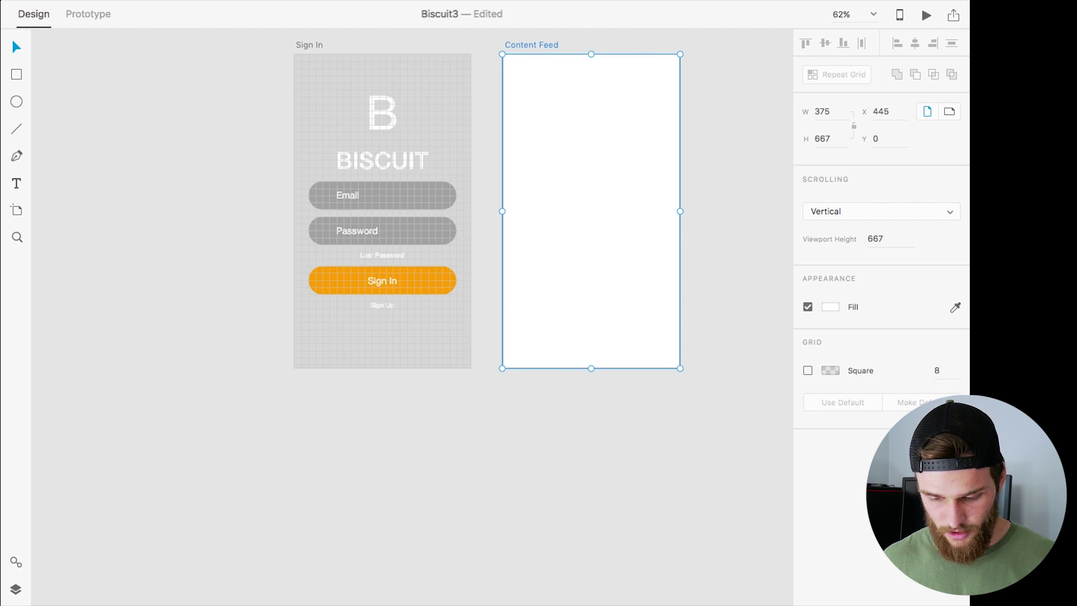
# Step: Fill the Content Feed artboard with the grey sampled from the Sign In background and turn on its square grid
pyautogui.click(955, 307)
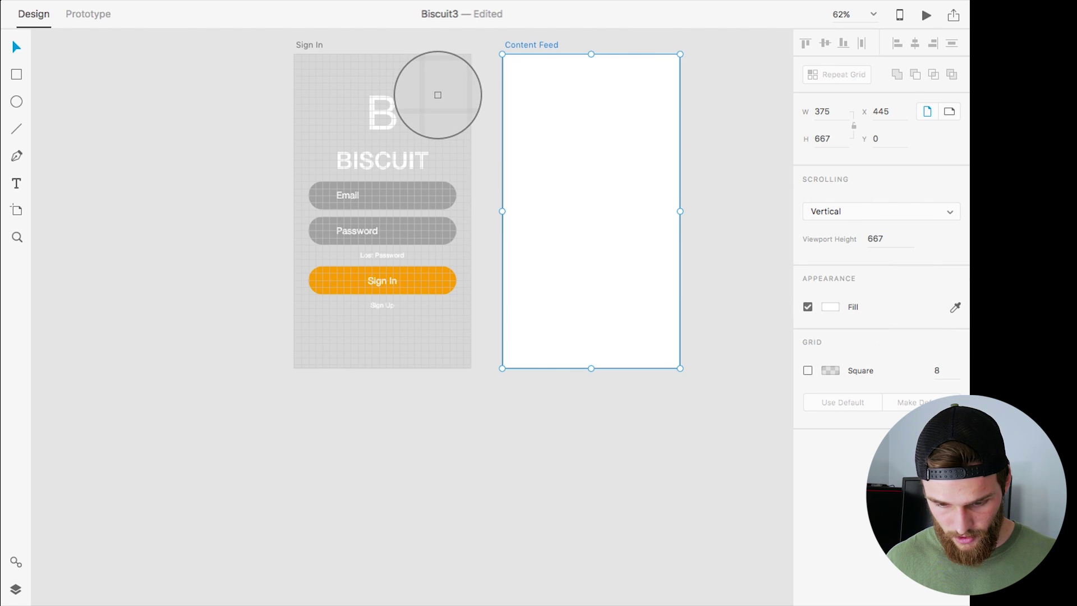
pyautogui.click(438, 96)
pyautogui.click(809, 371)
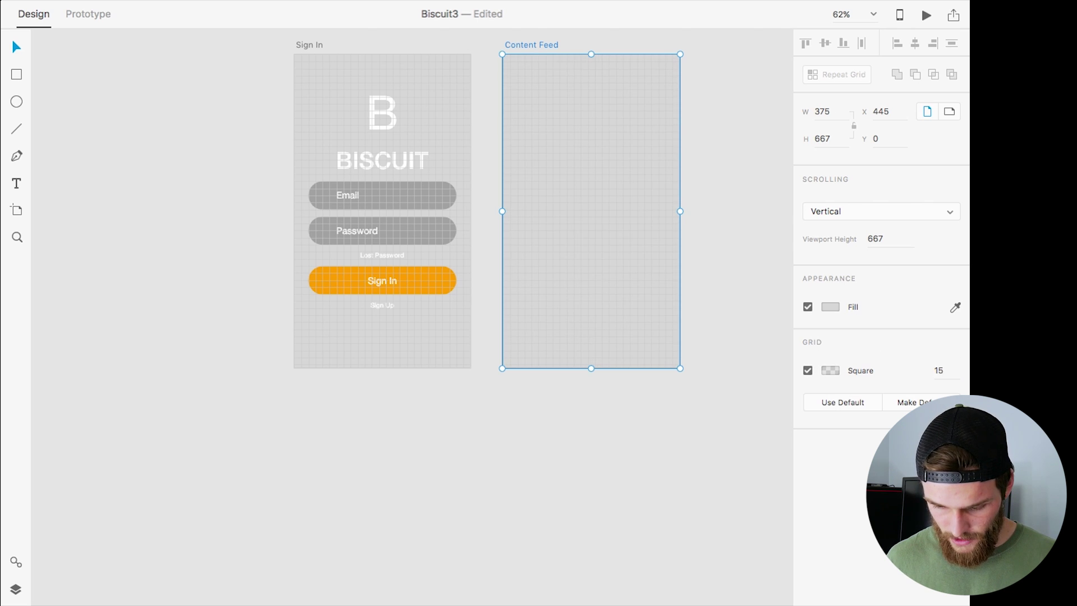
pyautogui.hscroll(5, 599, 124)
pyautogui.scroll(3, 599, 124)
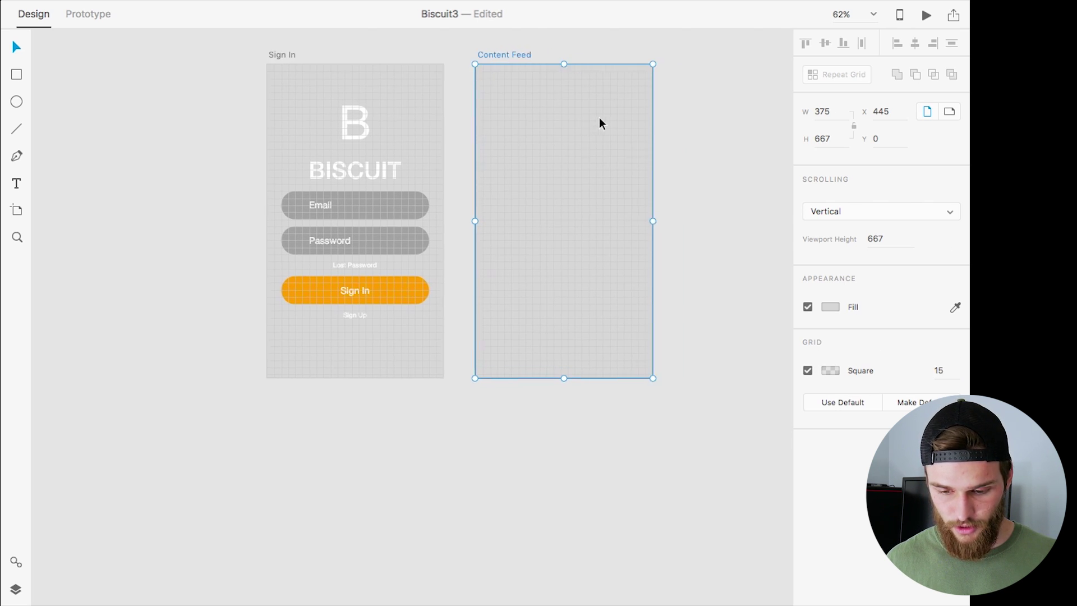
pyautogui.click(574, 131)
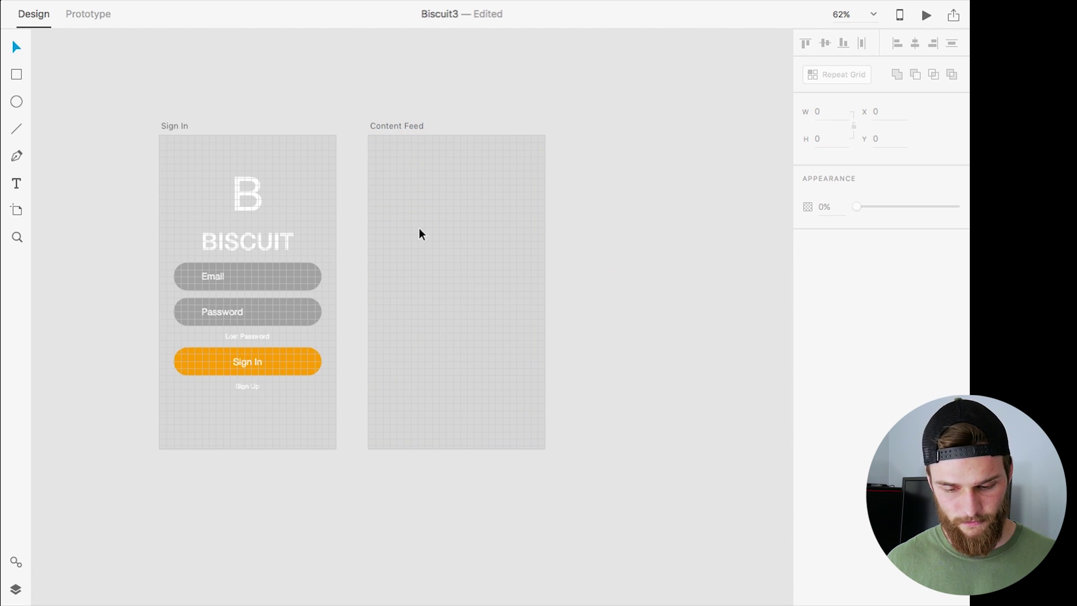
pyautogui.scroll(5, 419, 228)
pyautogui.hscroll(3, 419, 228)
pyautogui.scroll(2, 419, 228)
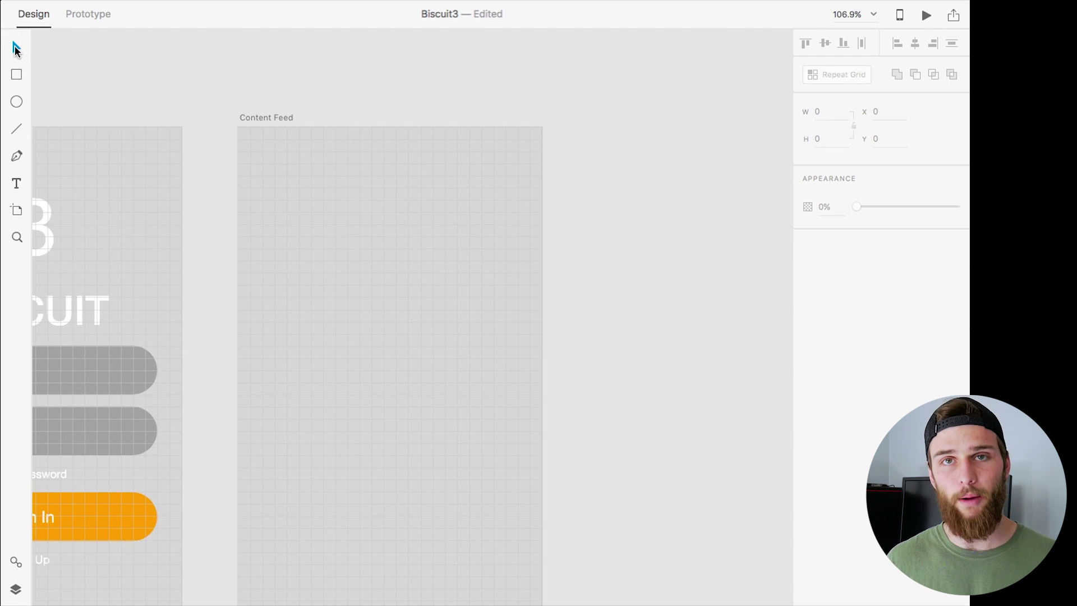
pyautogui.scroll(-3, 267, 205)
pyautogui.hscroll(-2, 267, 205)
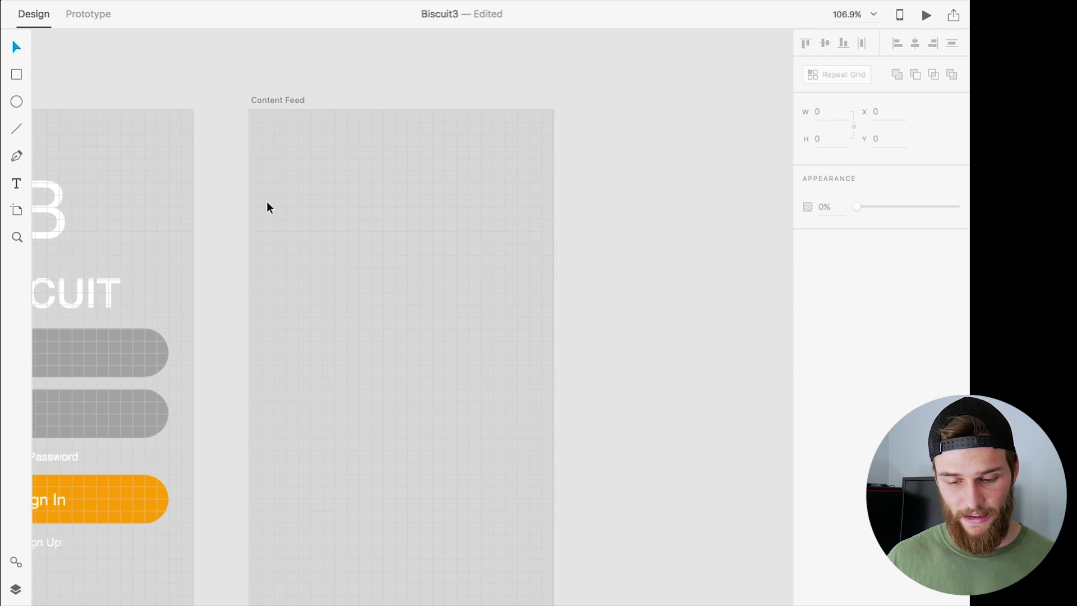
pyautogui.scroll(-2, 268, 205)
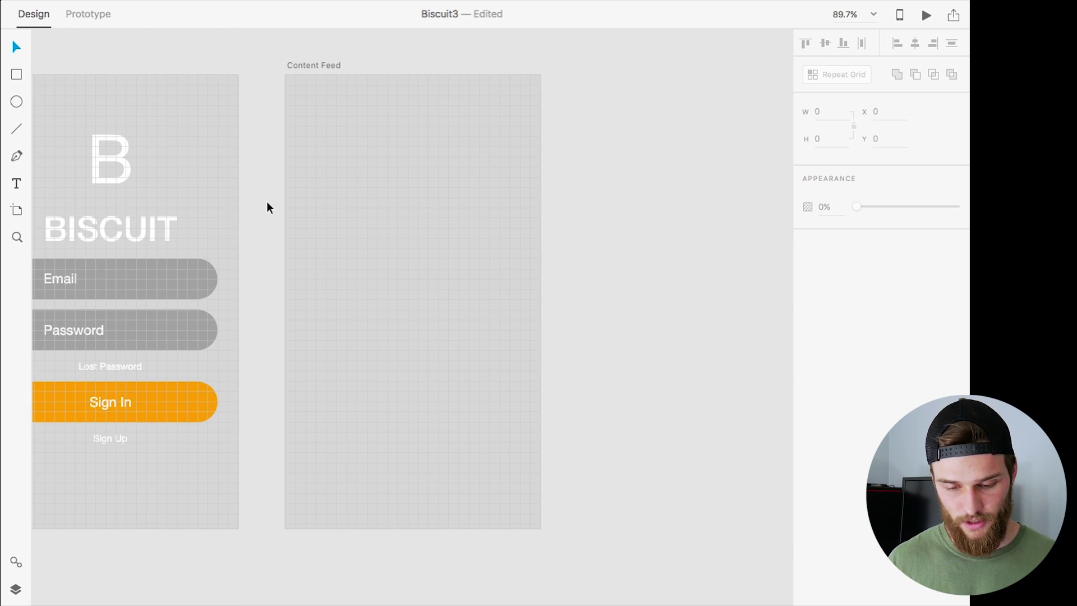
pyautogui.scroll(-3, 267, 203)
pyautogui.scroll(2, 267, 203)
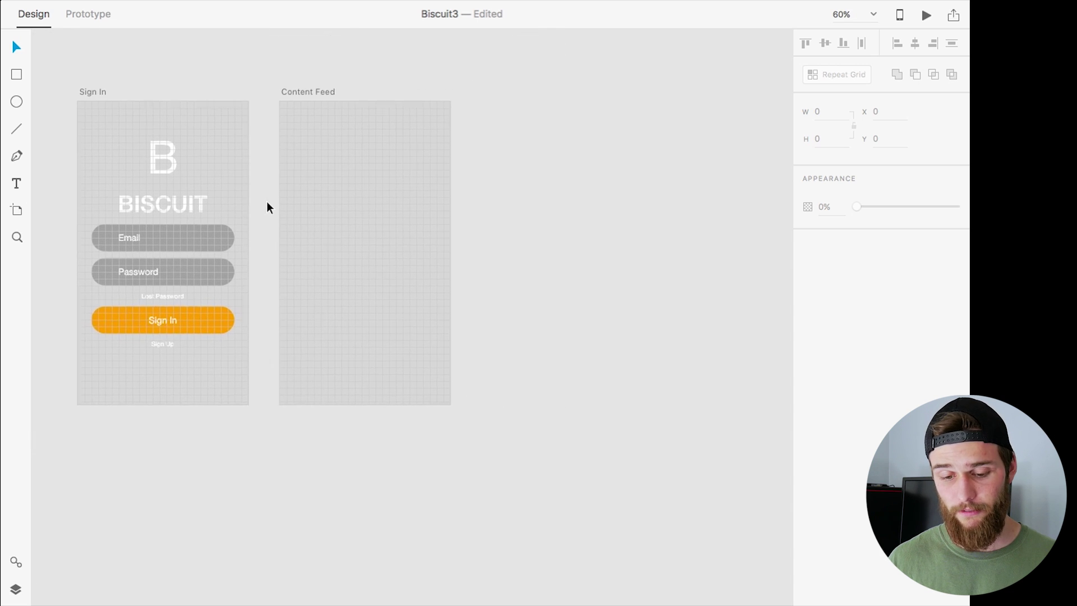
# Step: Draw a borderless 375 × 60 rectangle across the top of the Content Feed artboard at X 0, Y 0
pyautogui.hscroll(-3, 267, 203)
pyautogui.click(16, 73)
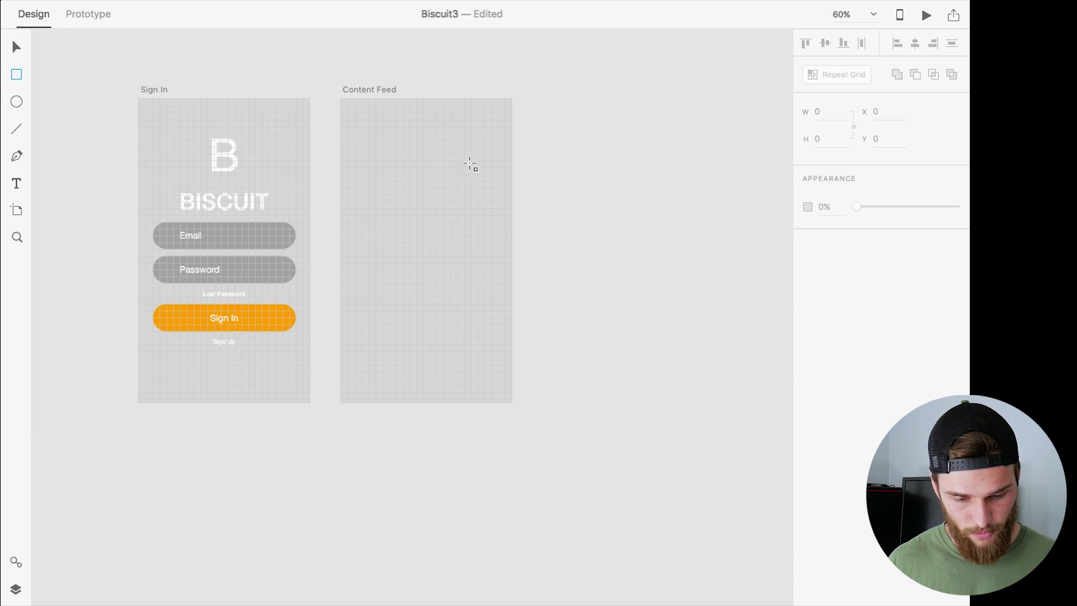
pyautogui.scroll(5, 481, 163)
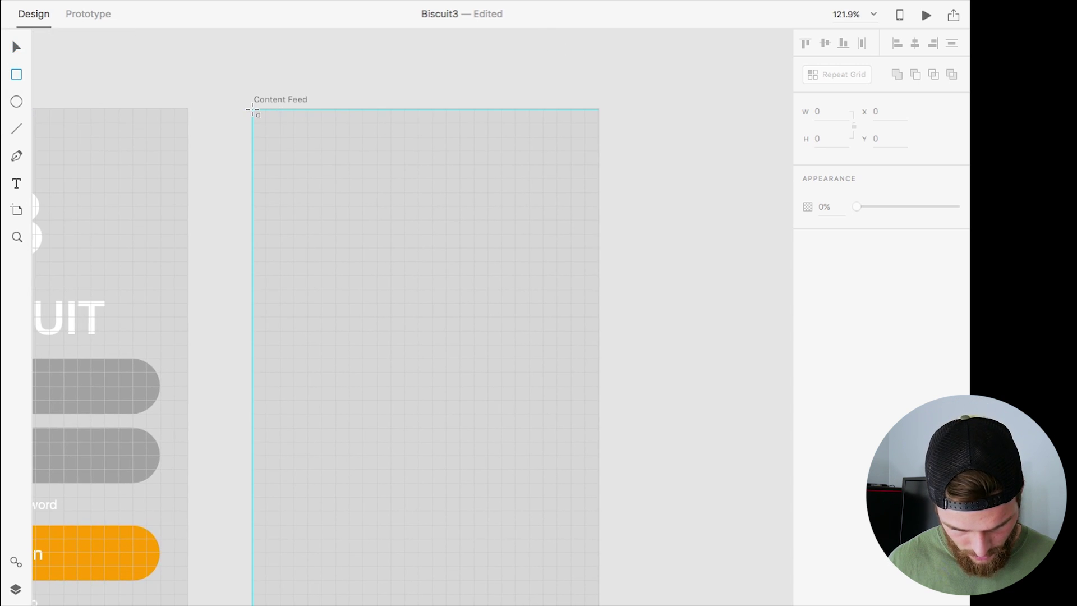
pyautogui.moveTo(253, 110); pyautogui.dragTo(599, 165)
pyautogui.scroll(-5, 408, 151)
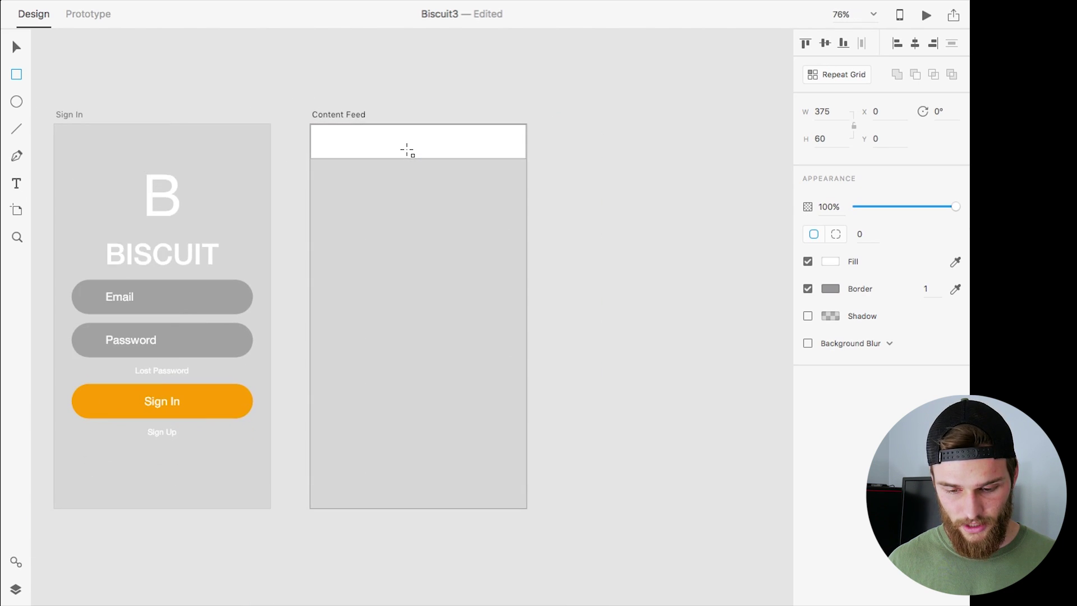
pyautogui.scroll(-5, 409, 151)
pyautogui.scroll(4, 412, 150)
pyautogui.click(808, 289)
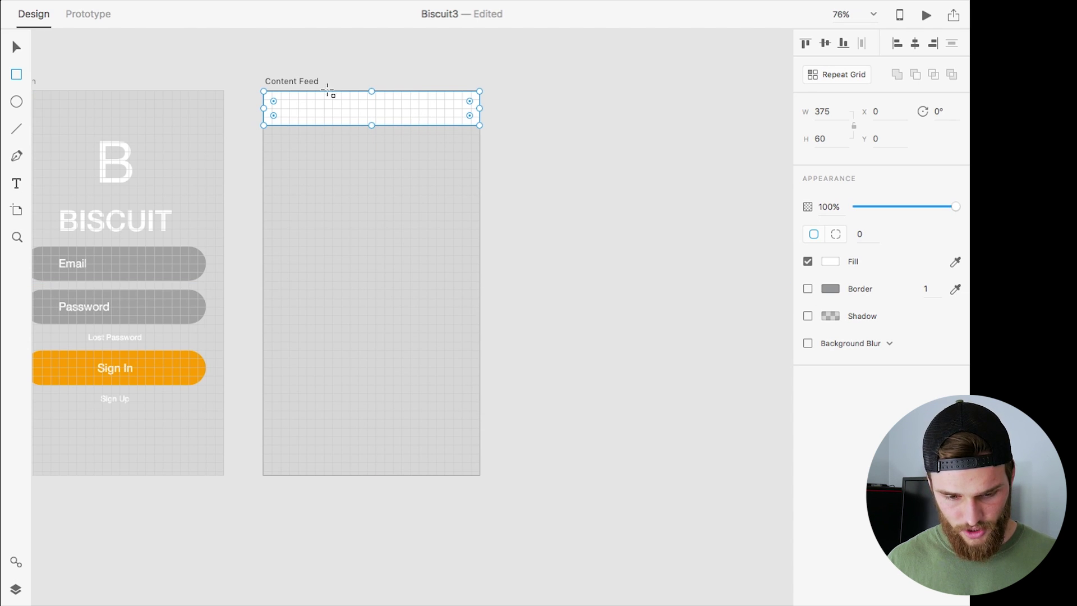
pyautogui.click(289, 72)
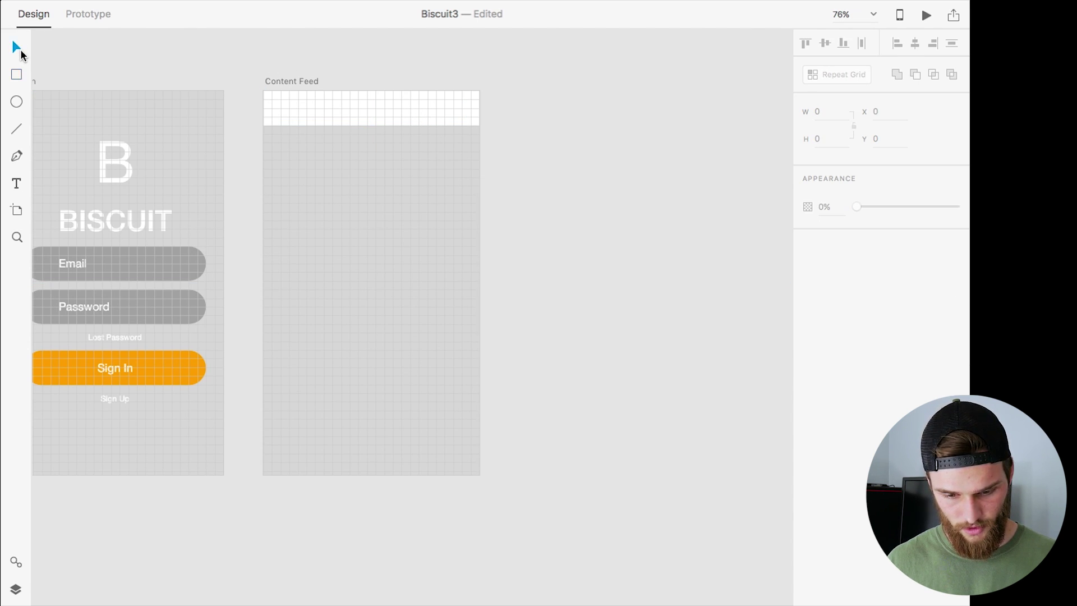
# Step: Duplicate the white header rectangle to the bottom of the Content Feed artboard at X 0, Y 607
pyautogui.moveTo(345, 106); pyautogui.dragTo(346, 450)
pyautogui.scroll(-5, 345, 450)
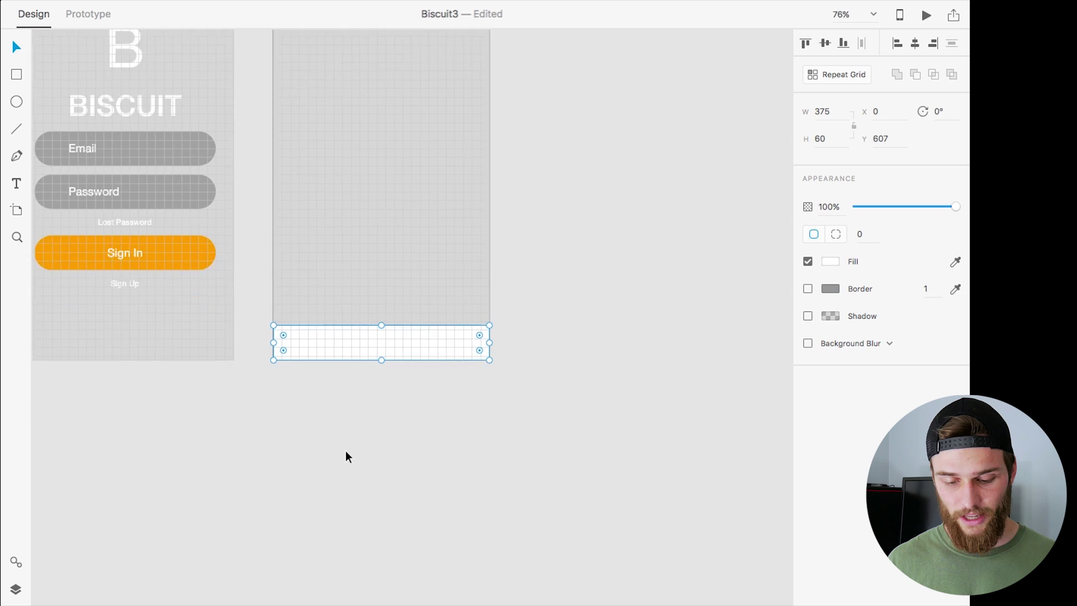
pyautogui.press('Escape')
pyautogui.scroll(5, 459, 198)
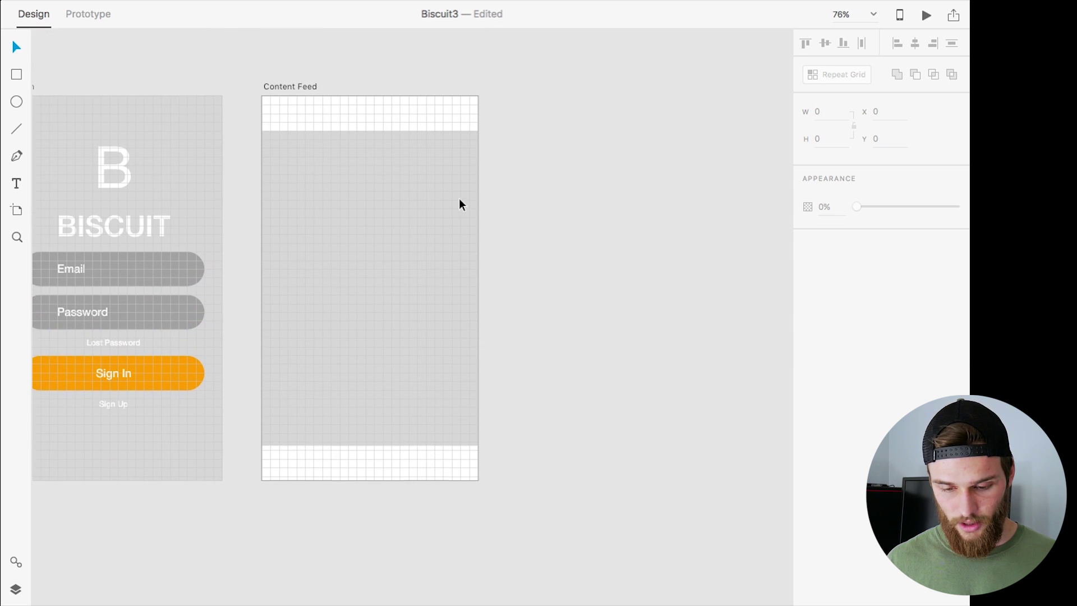
# Step: Extend the Content Feed artboard downward to a height of about 1174, keeping the viewport height at 667
pyautogui.click(292, 86)
pyautogui.scroll(-5, 522, 303)
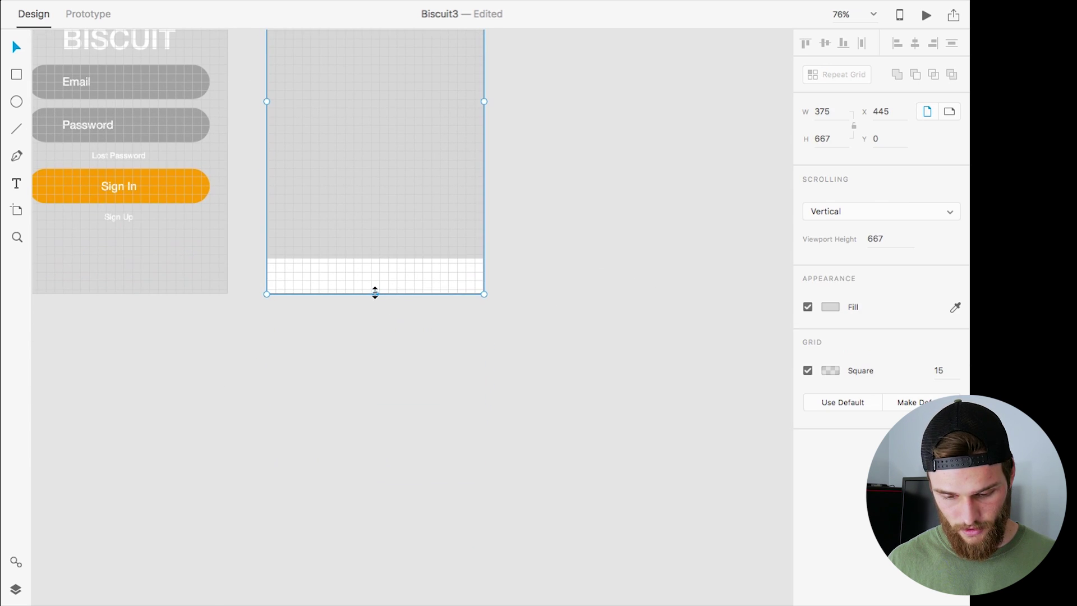
pyautogui.moveTo(372, 293); pyautogui.dragTo(378, 581)
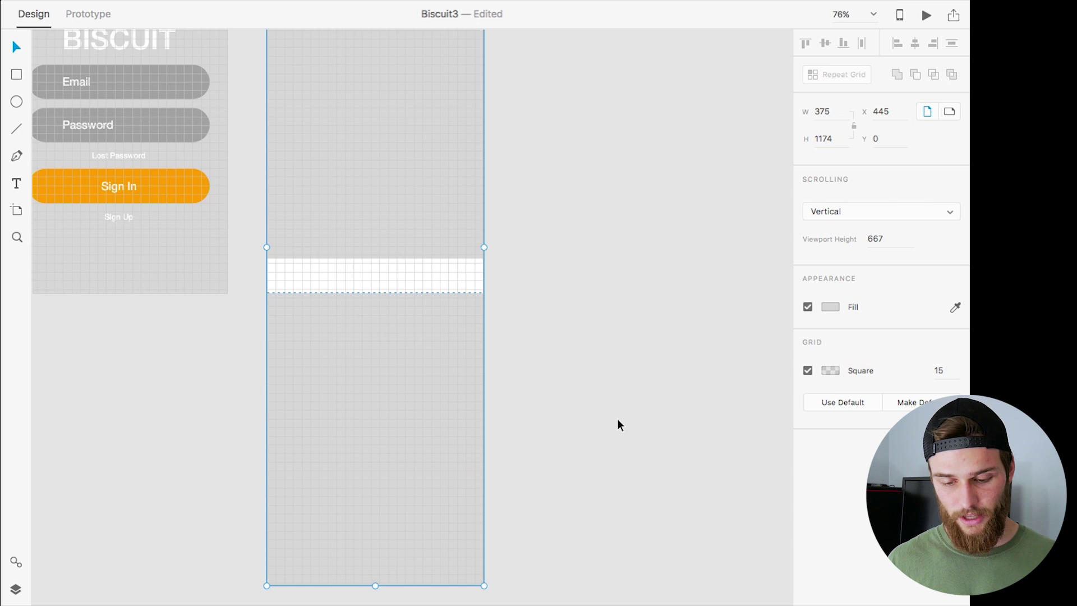
# Step: Examine the extended Content Feed artboard from its header down past the dashed viewport line to its lower edge
pyautogui.scroll(5, 617, 418)
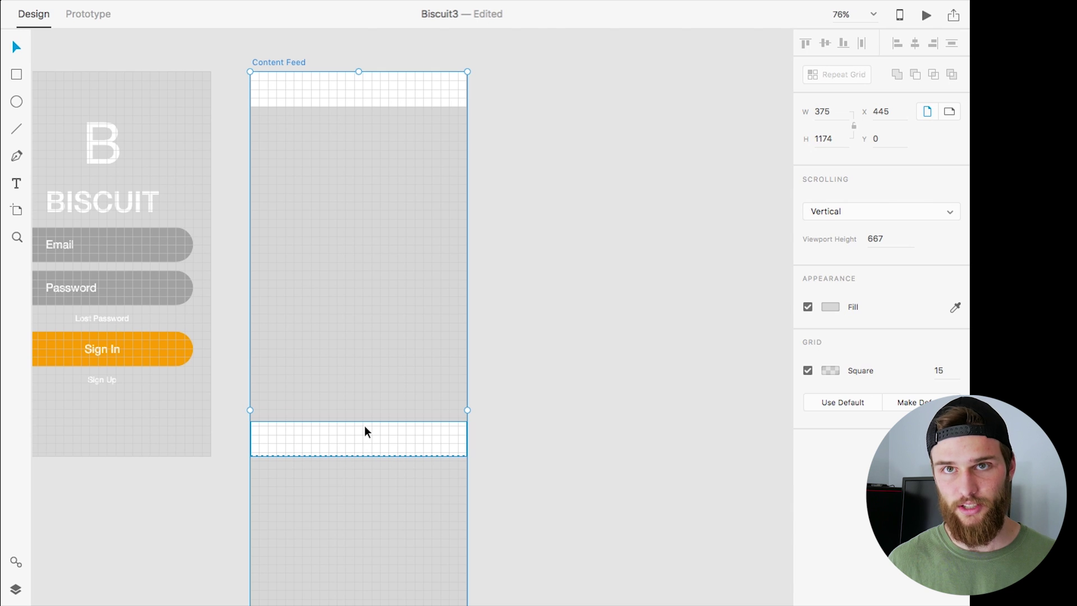
pyautogui.scroll(-3, 365, 432)
pyautogui.hscroll(-1, 364, 432)
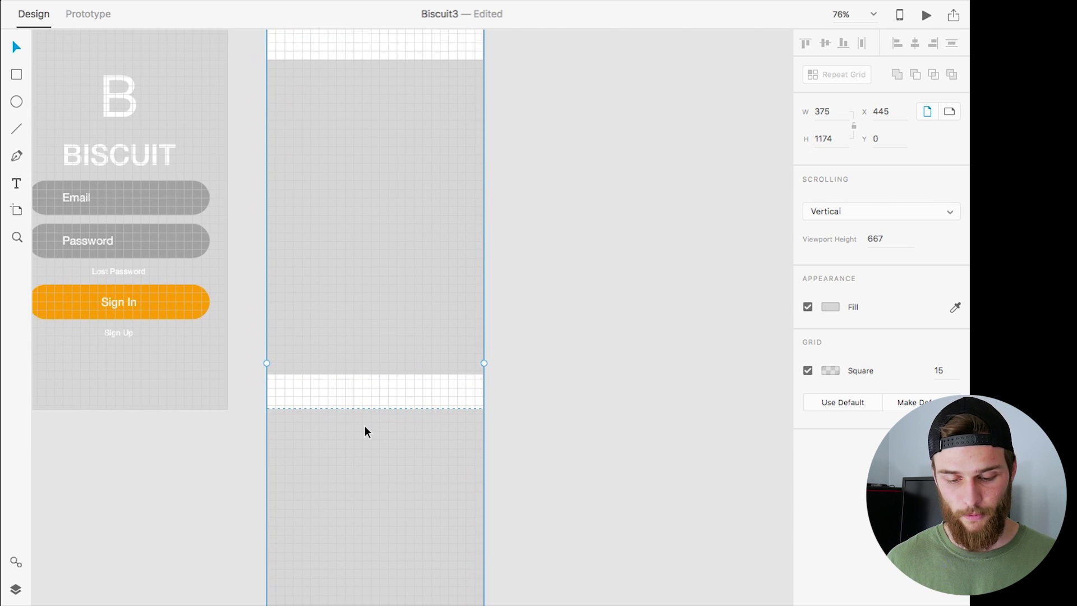
pyautogui.scroll(4, 365, 433)
pyautogui.hscroll(1, 365, 433)
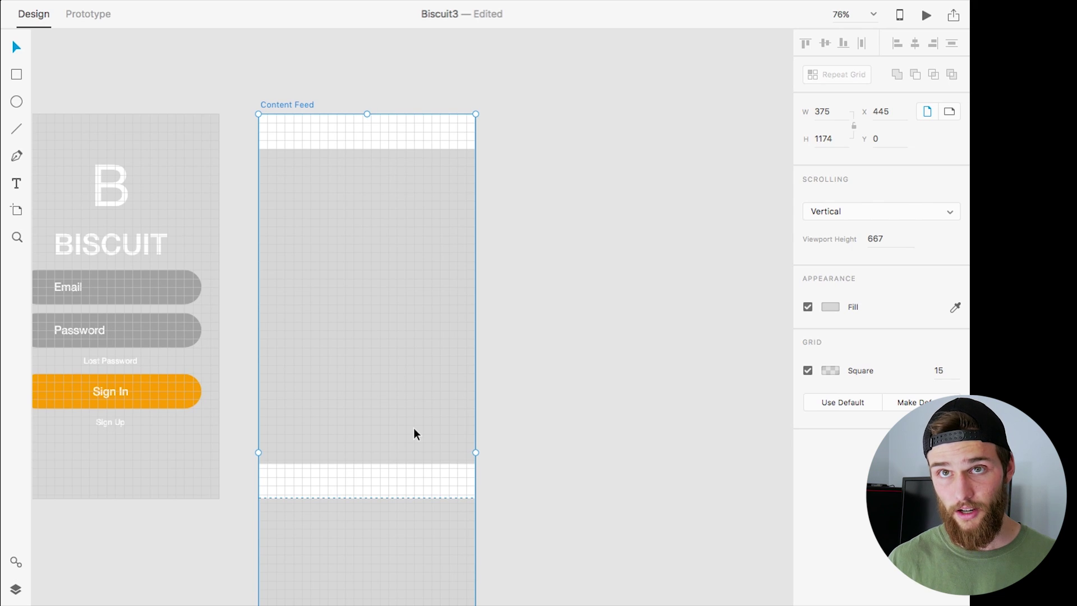
pyautogui.click(403, 379)
pyautogui.scroll(-5, 403, 365)
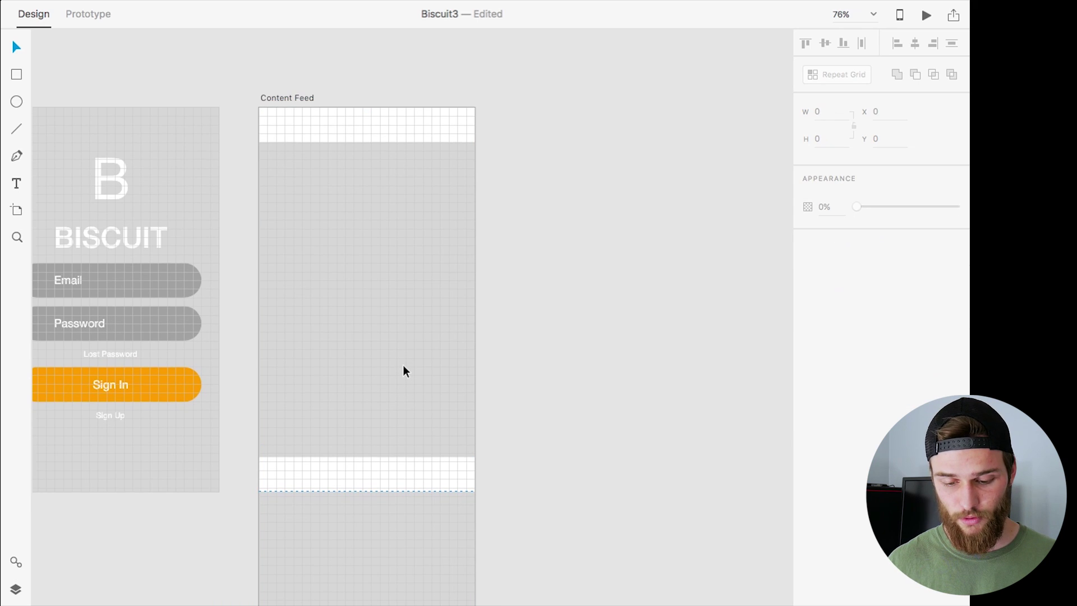
pyautogui.hscroll(-1, 403, 365)
pyautogui.scroll(-6, 404, 371)
pyautogui.hscroll(-1, 404, 371)
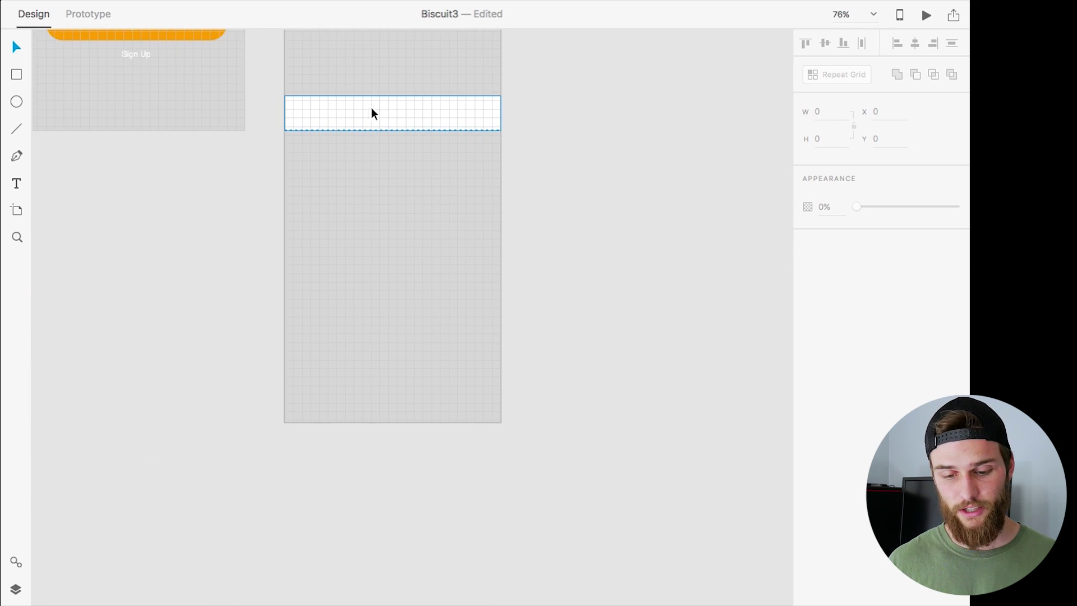
pyautogui.scroll(10, 407, 119)
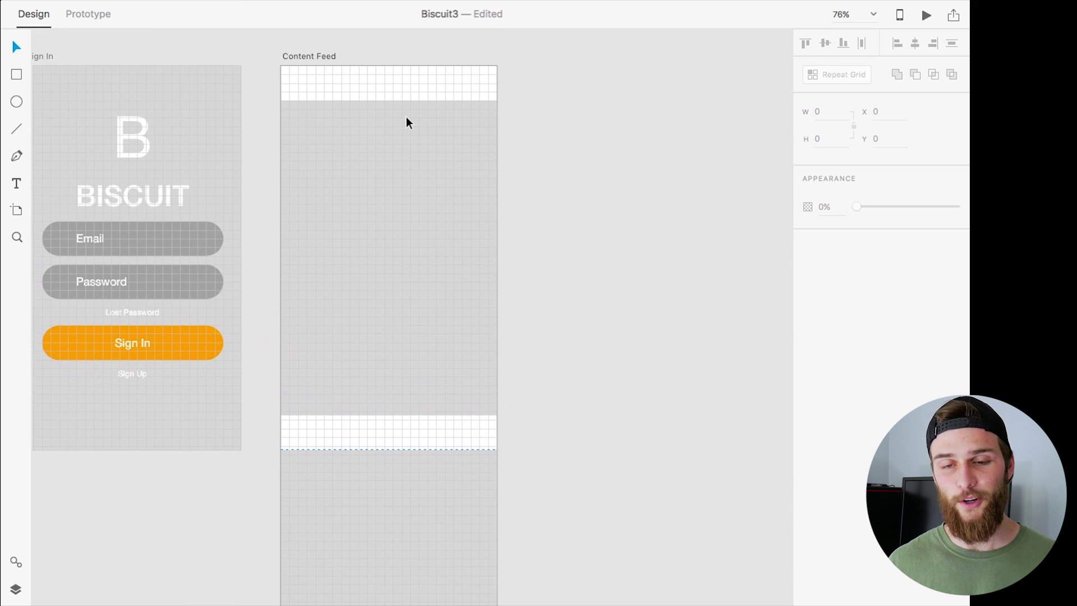
# Step: Preview the Content Feed screen, scroll it down and up to check how the white bars behave, and close the preview
pyautogui.click(927, 15)
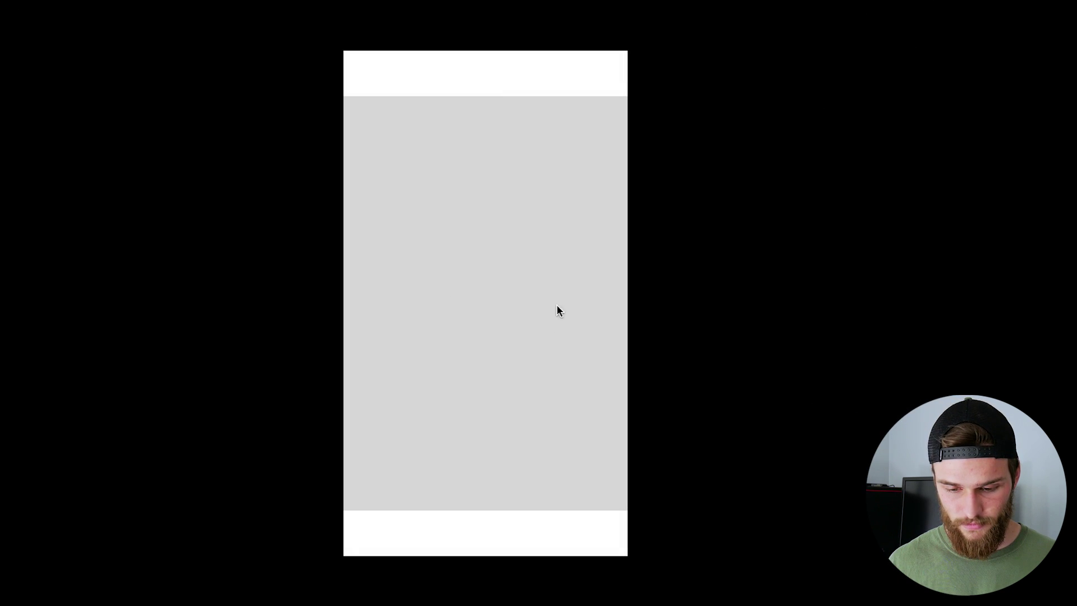
pyautogui.scroll(-6, 492, 388)
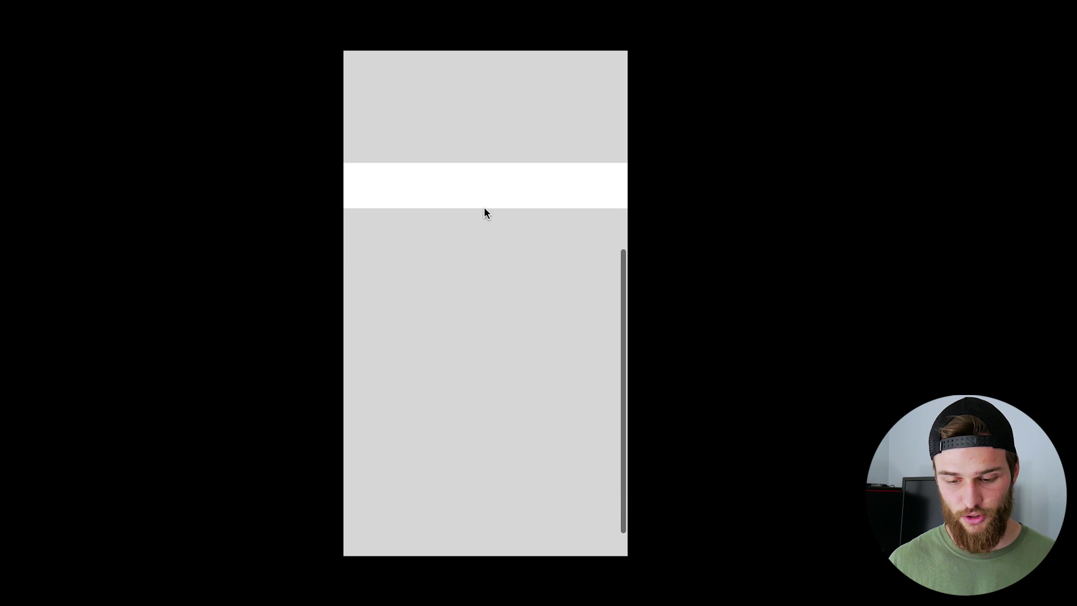
pyautogui.scroll(6, 503, 191)
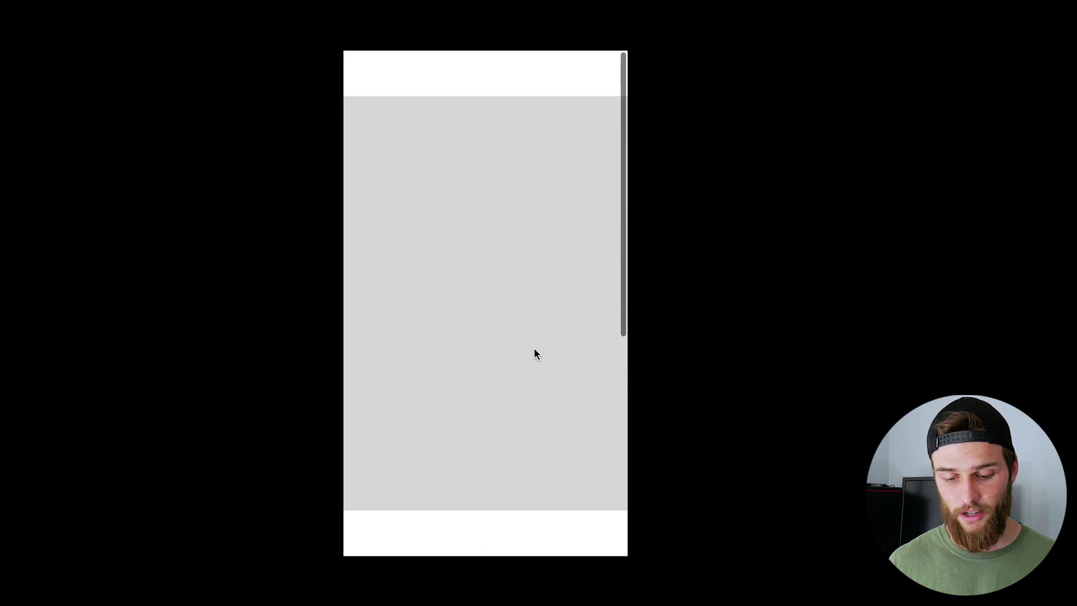
pyautogui.scroll(-6, 534, 348)
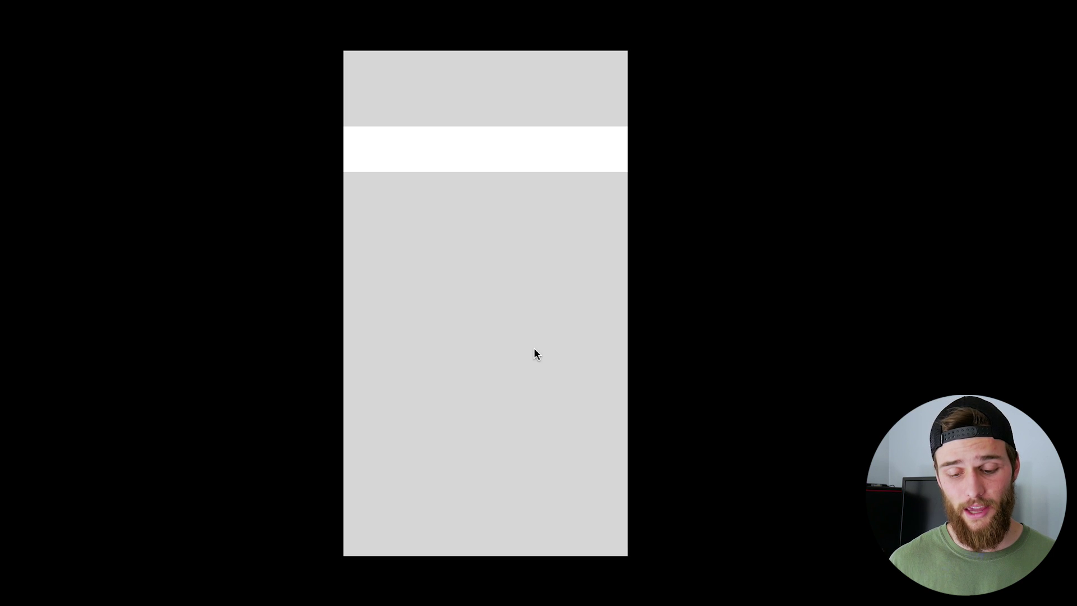
pyautogui.scroll(6, 534, 348)
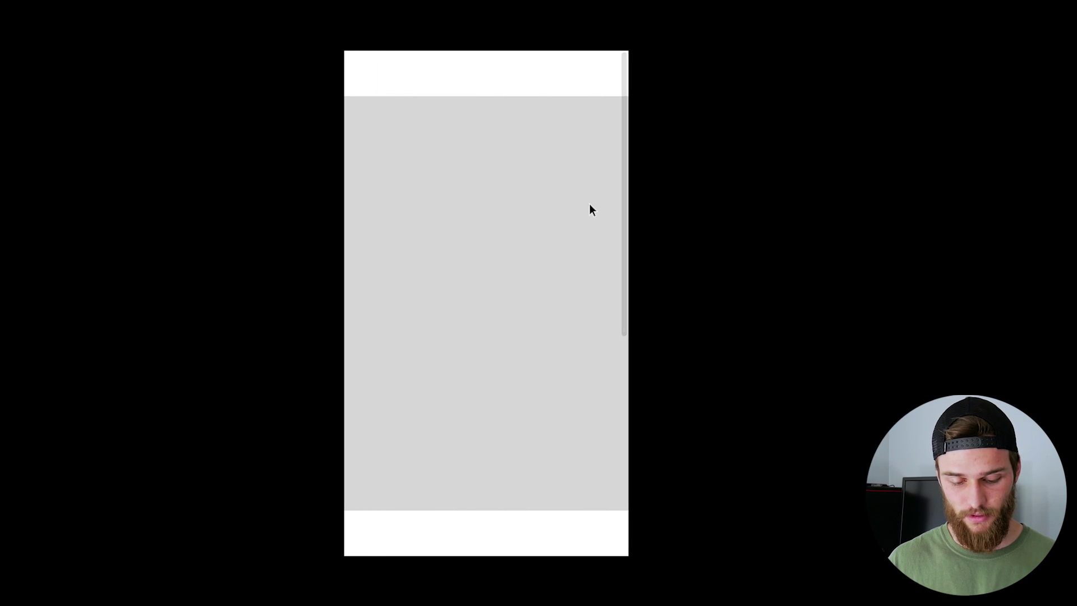
pyautogui.press('Escape')
pyautogui.click(641, 76)
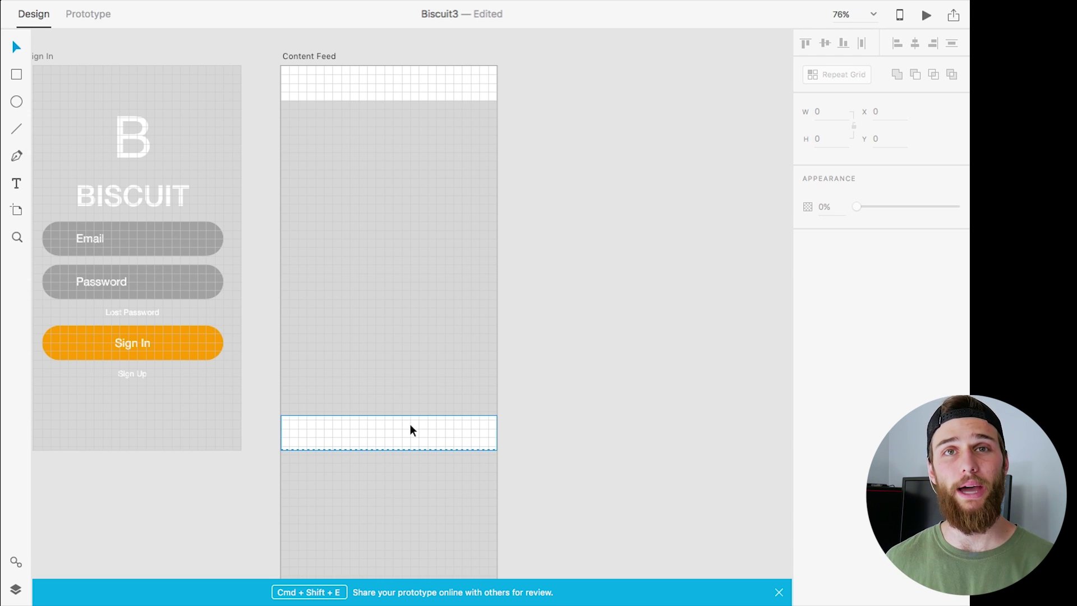
# Step: Delete the lower white bar from the Content Feed artboard and shorten the artboard to a height of 667
pyautogui.click(379, 434)
pyautogui.press('Delete')
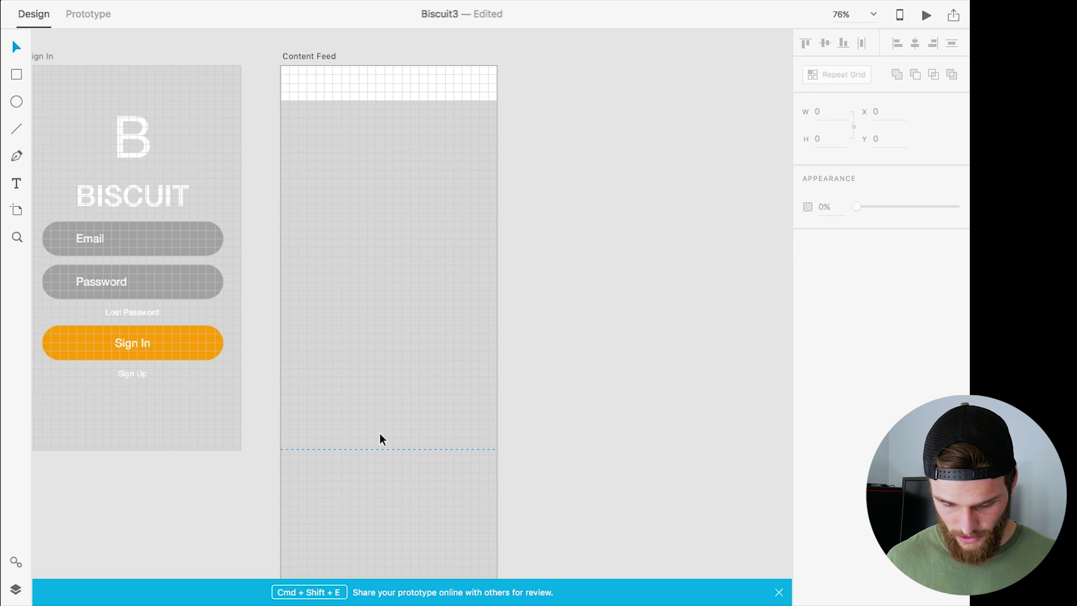
pyautogui.scroll(-5, 377, 435)
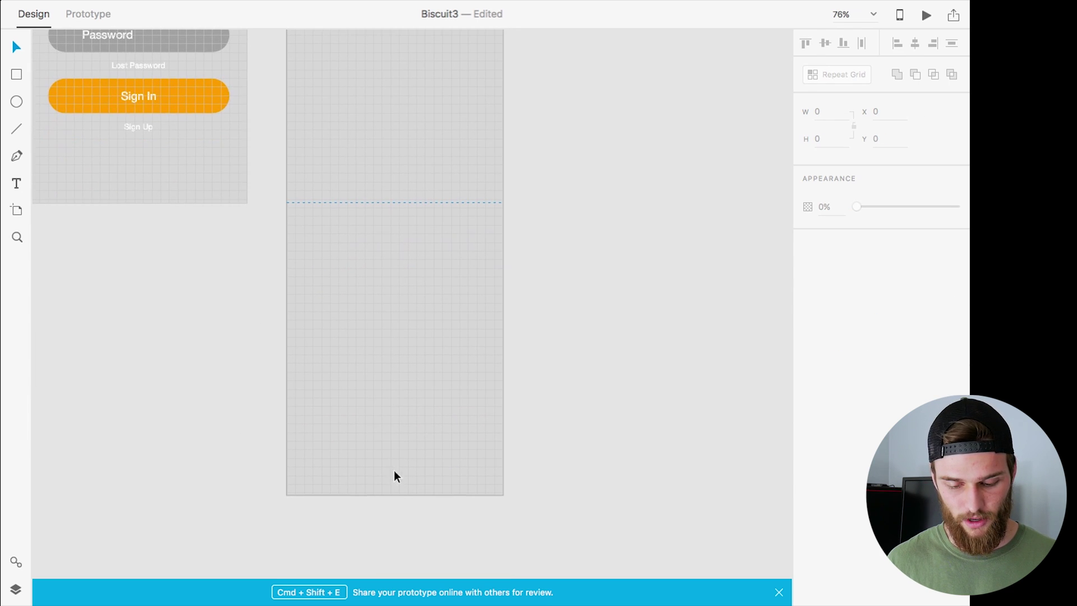
pyautogui.click(393, 316)
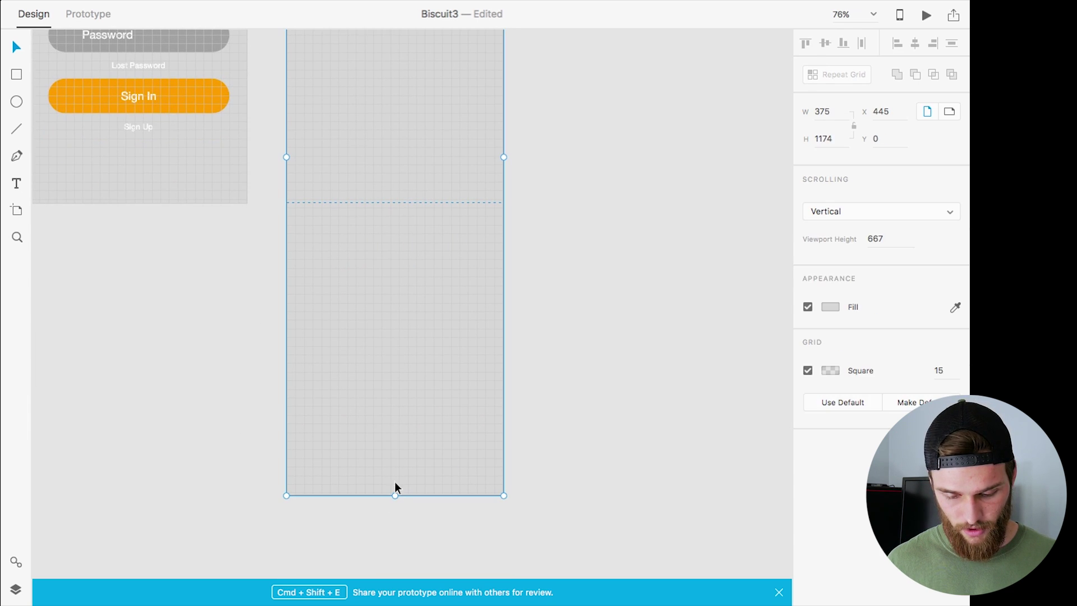
pyautogui.moveTo(396, 496); pyautogui.dragTo(394, 199)
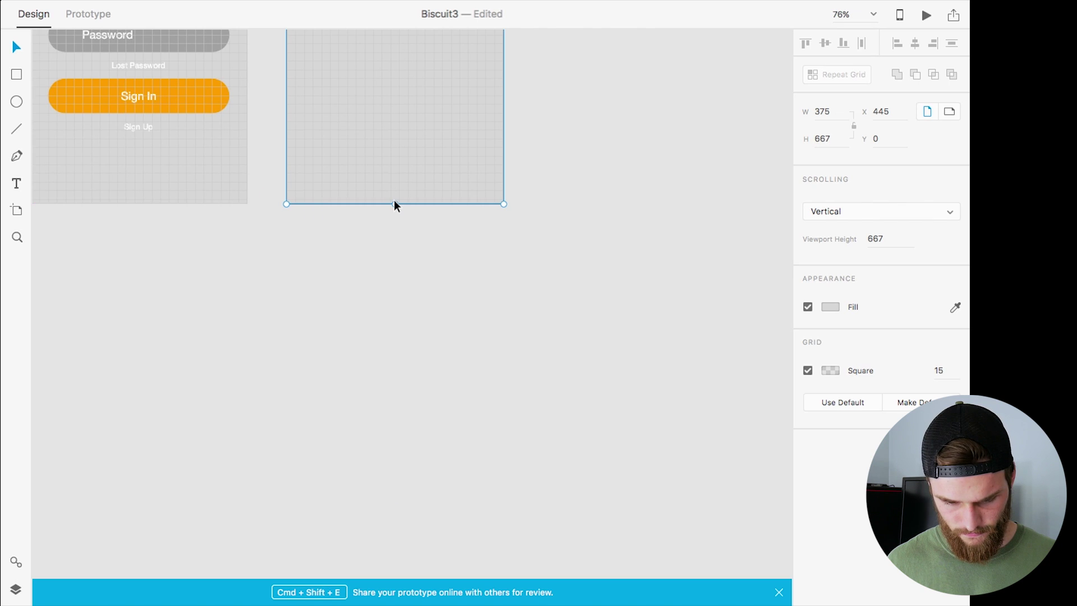
# Step: Fill the Content Feed header rectangle with the orange sampled from the Sign In button
pyautogui.scroll(4, 394, 202)
pyautogui.scroll(-3, 393, 205)
pyautogui.click(370, 150)
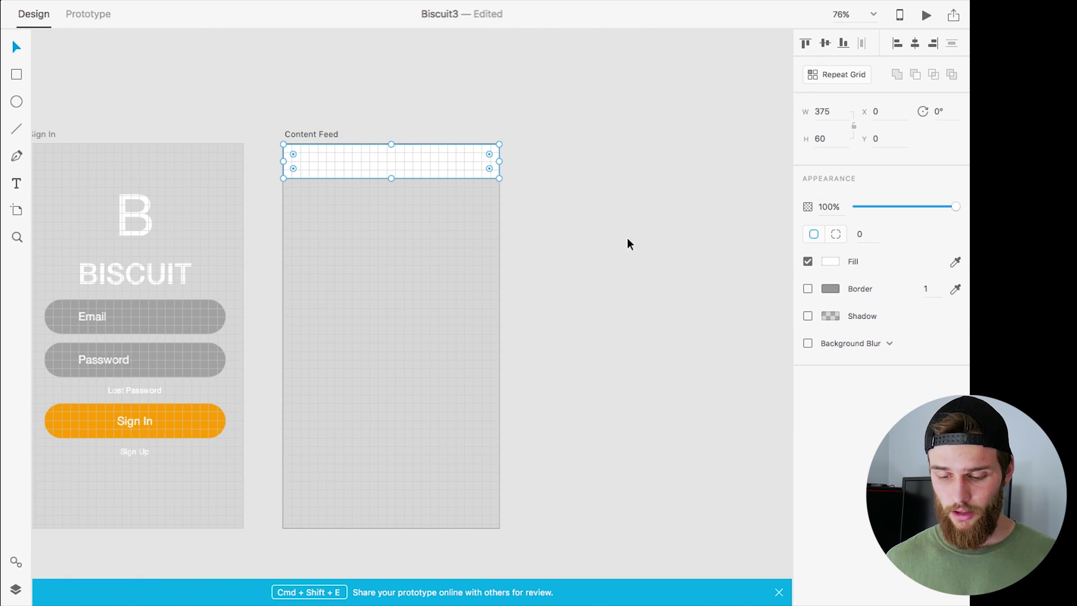
pyautogui.click(832, 288)
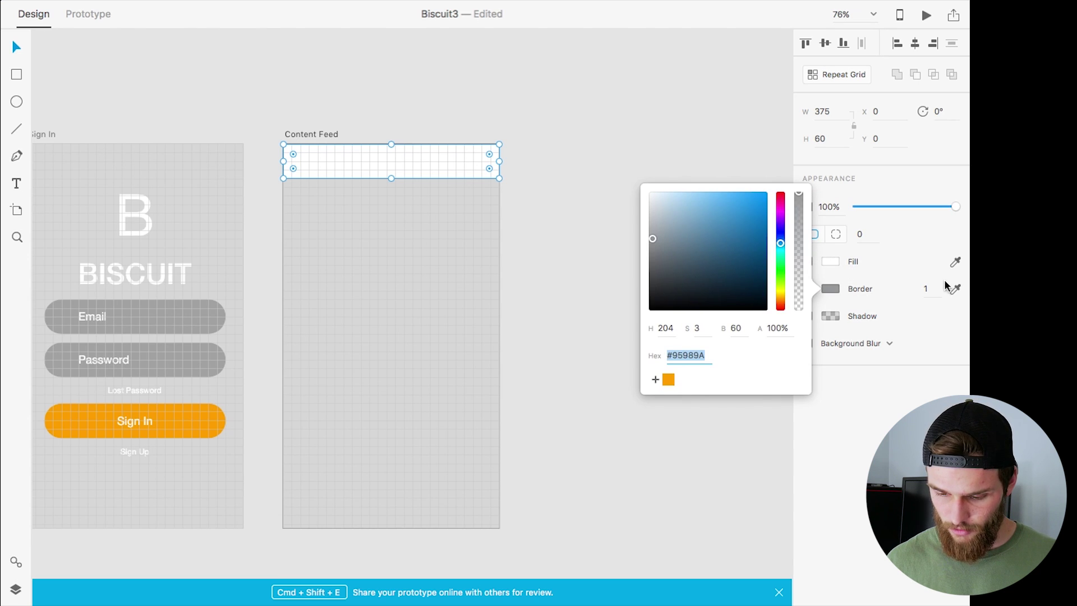
pyautogui.click(831, 261)
pyautogui.click(955, 261)
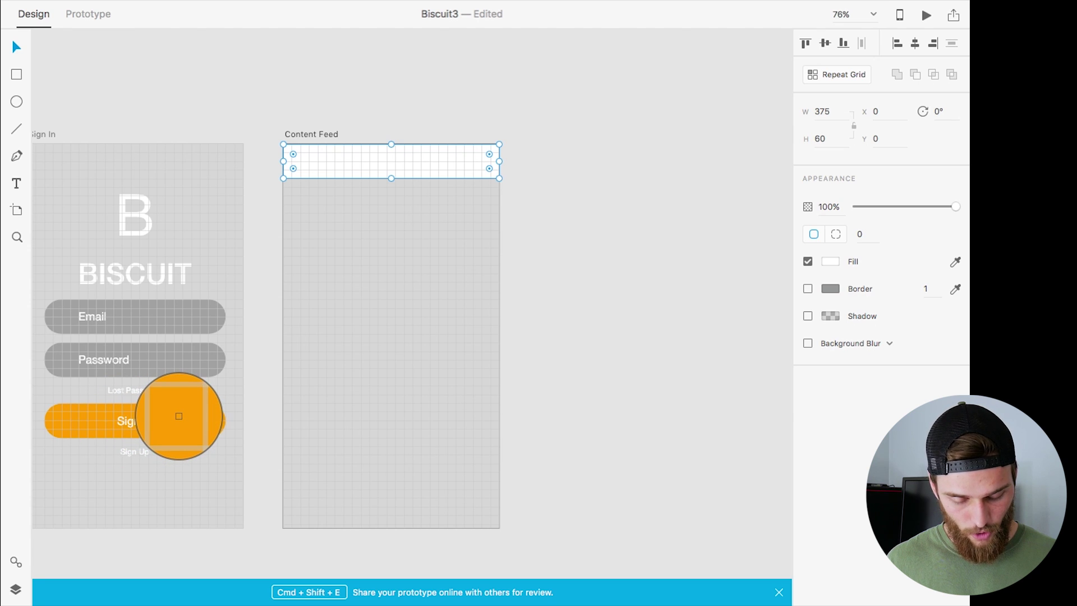
pyautogui.click(179, 416)
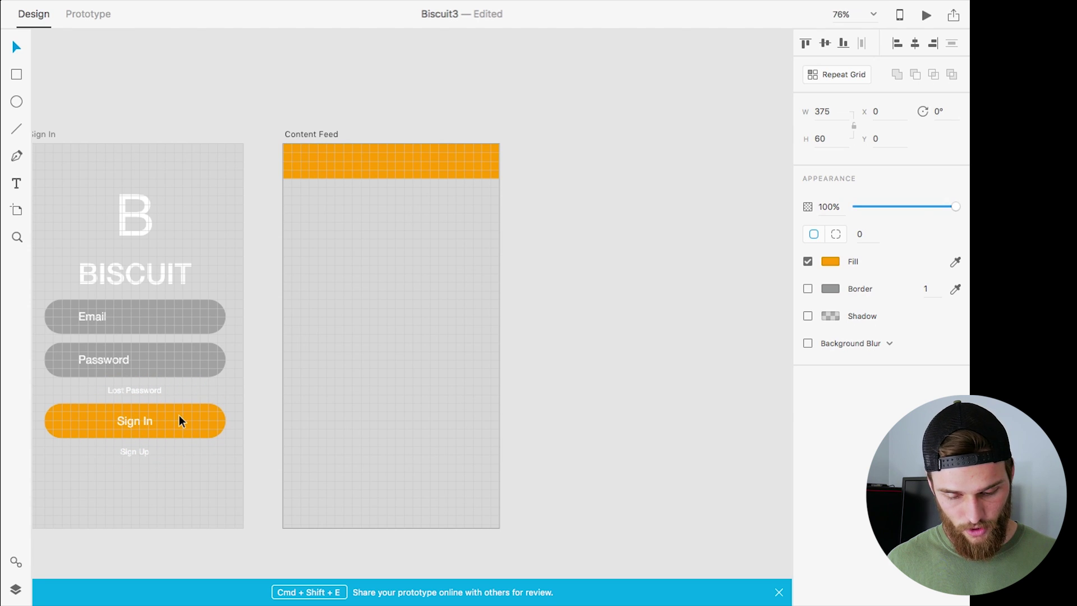
pyautogui.click(832, 264)
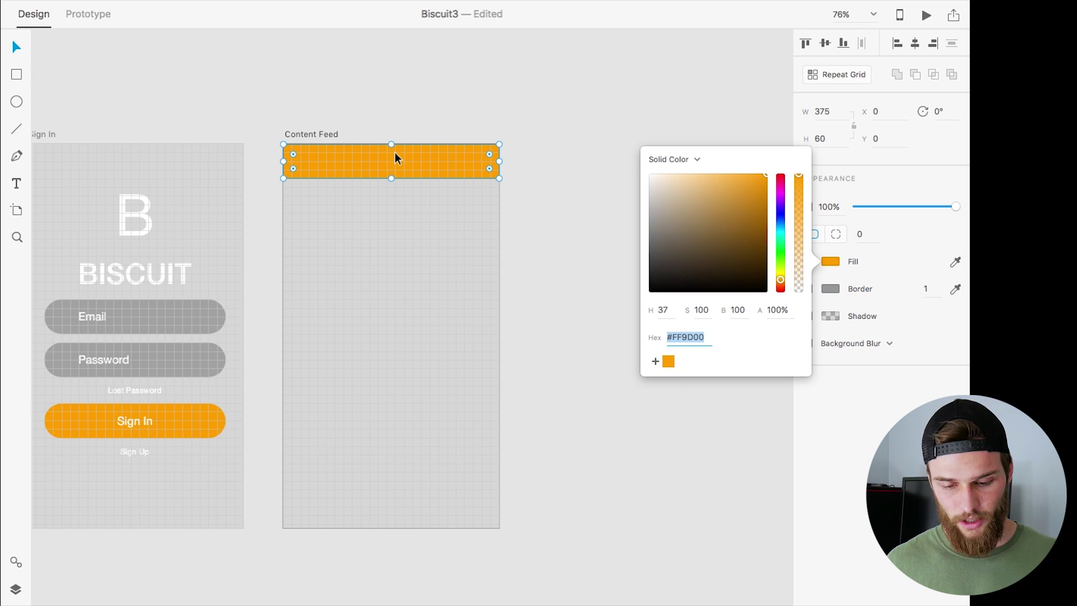
# Step: Copy the BISCUIT title from the Sign In screen onto the orange Content Feed header at X 80, Y 0
pyautogui.click(125, 272)
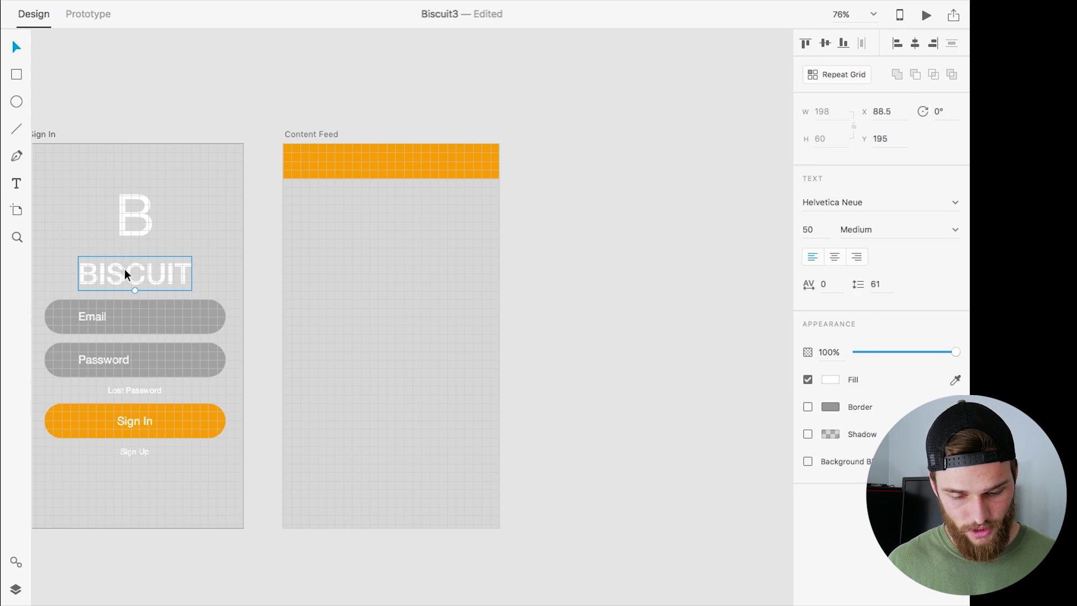
pyautogui.moveTo(125, 271); pyautogui.dragTo(379, 157)
# Step: Set the header's BISCUIT title to font size 30 and centre it in the header at X 128, Y 12
pyautogui.doubleClick(378, 156)
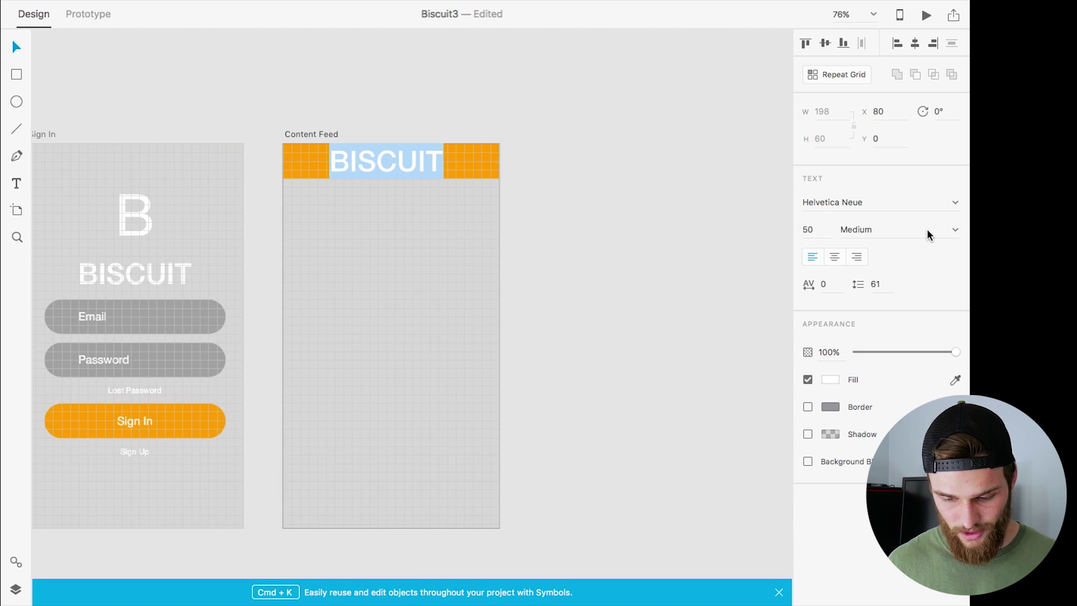
pyautogui.click(810, 229)
pyautogui.write('30')
pyautogui.press('Return')
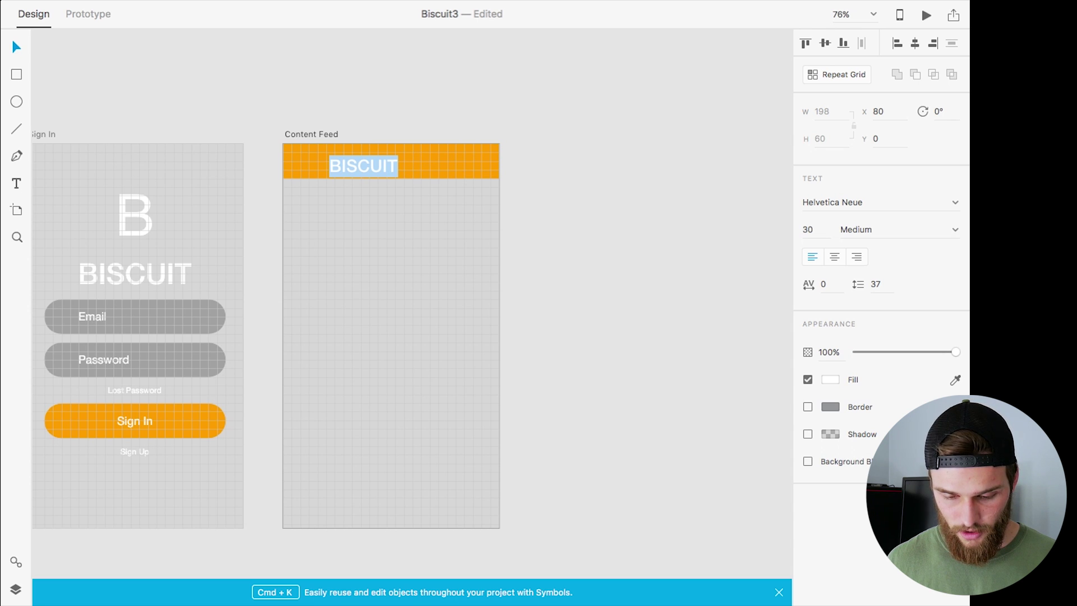
pyautogui.click(16, 46)
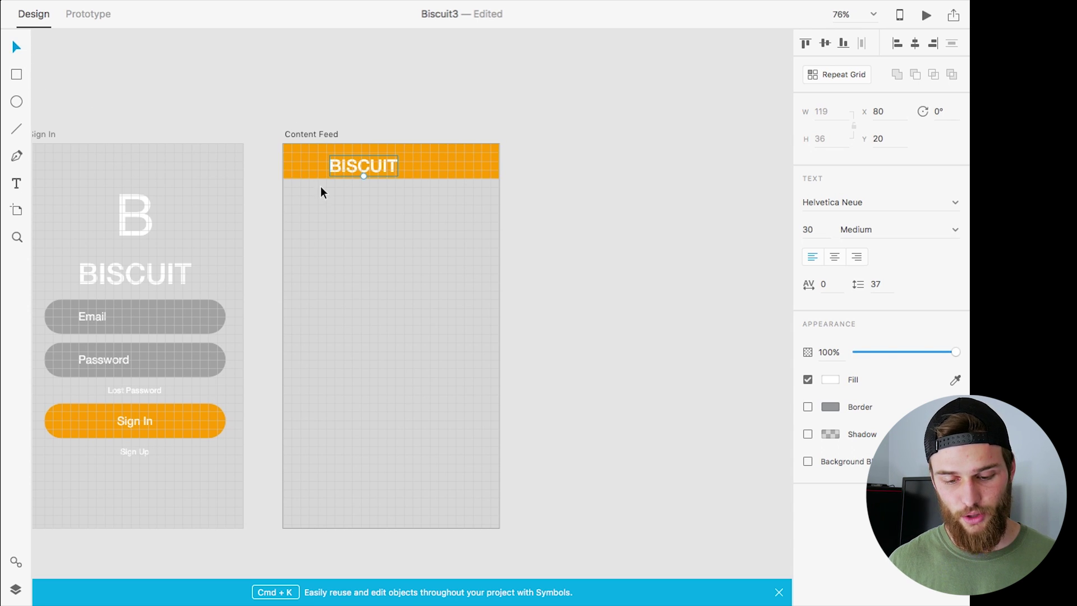
pyautogui.moveTo(355, 163); pyautogui.dragTo(383, 160)
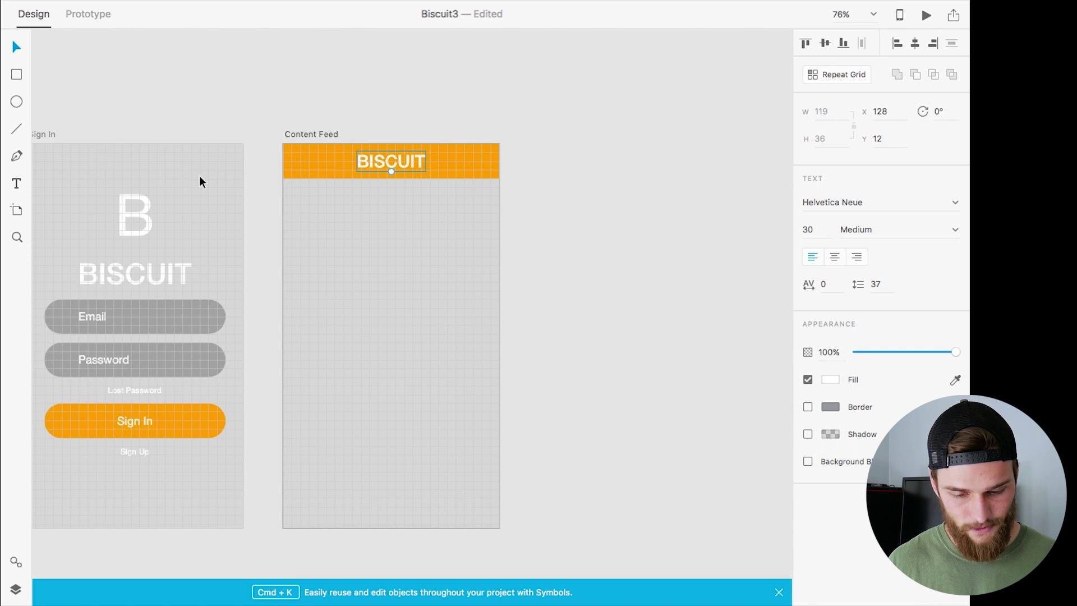
# Step: Start a pen path near the right end of the Content Feed header, running from X 345, Y 15 to X 330, Y 45
pyautogui.scroll(5, 363, 211)
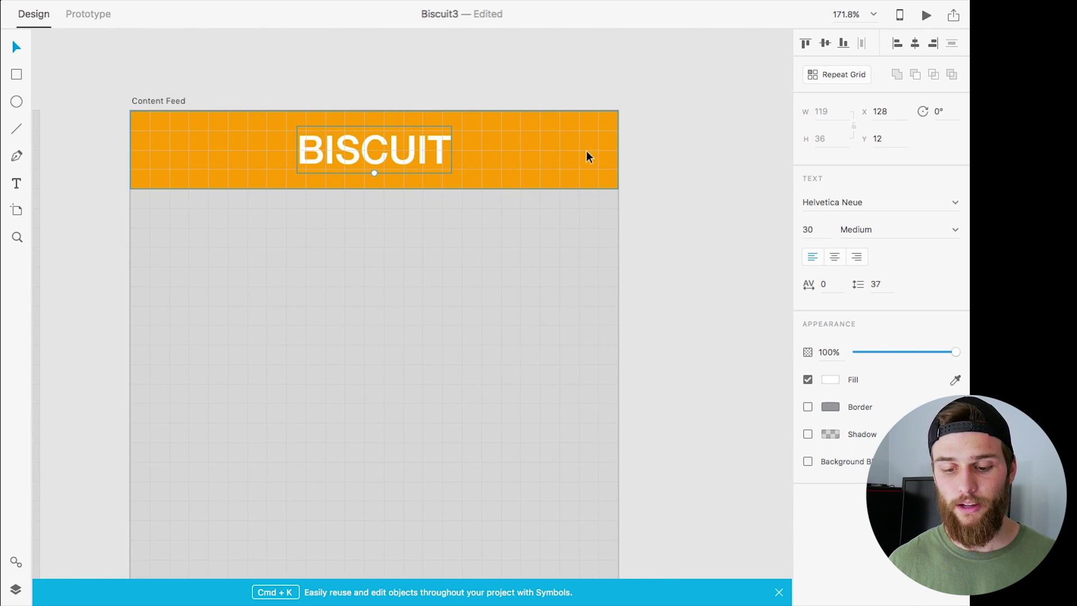
pyautogui.scroll(10, 572, 148)
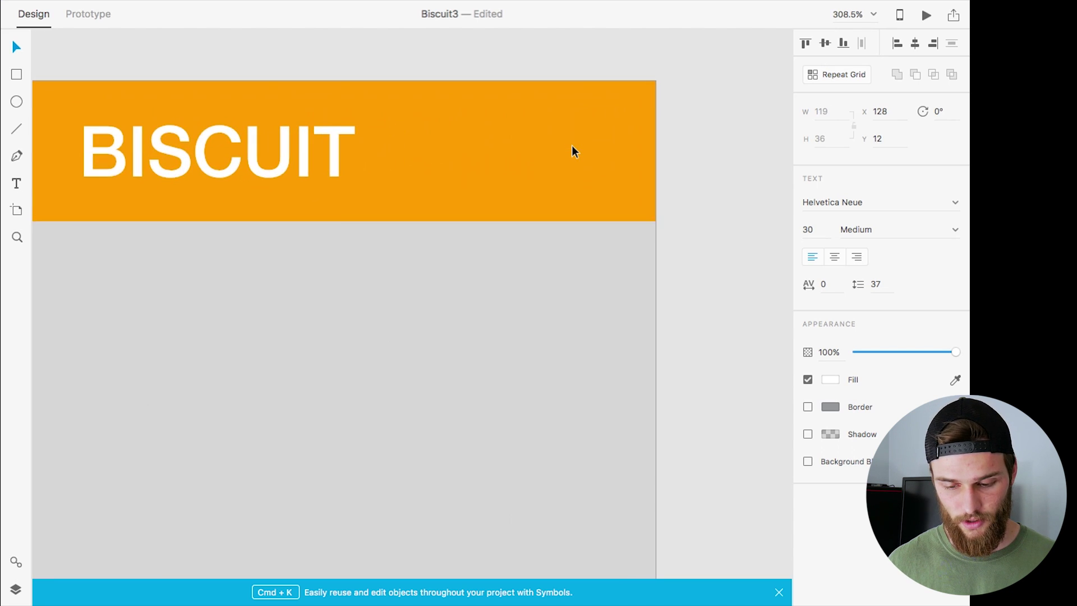
pyautogui.click(16, 158)
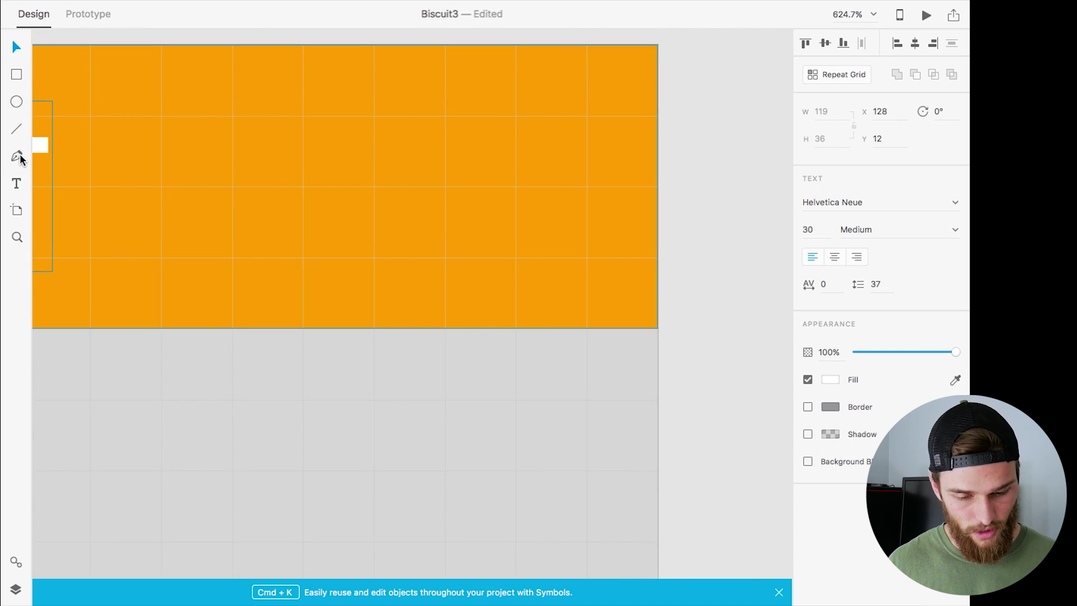
pyautogui.click(516, 116)
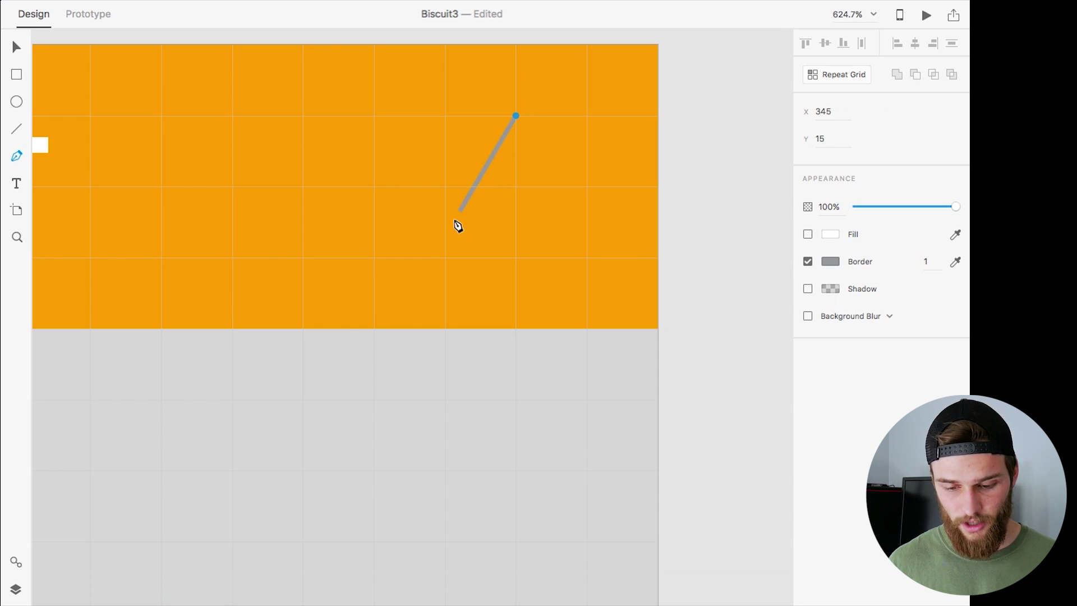
pyautogui.click(446, 258)
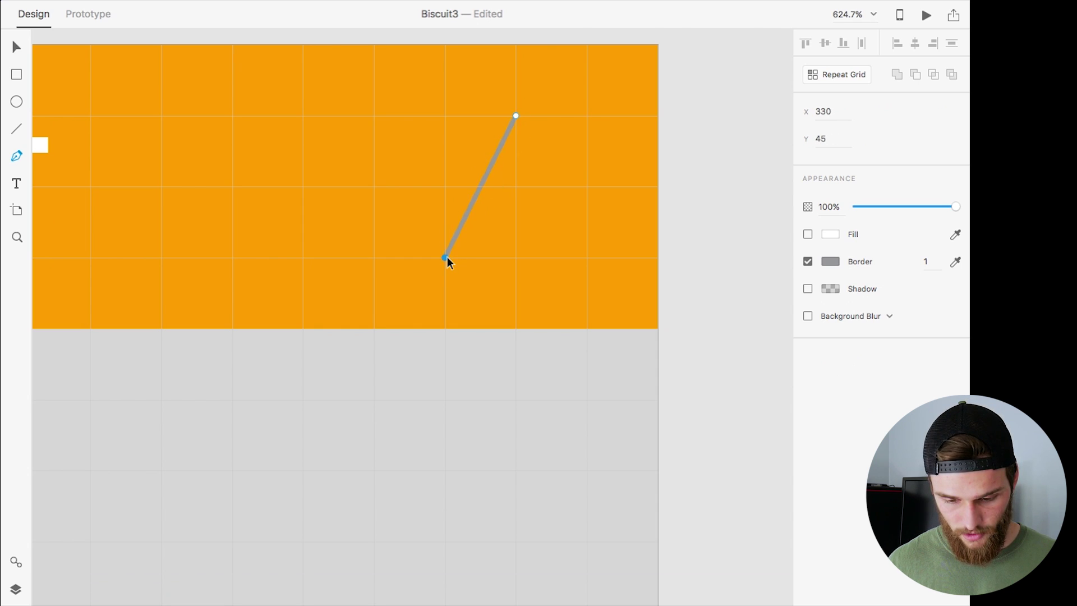
pyautogui.click(516, 202)
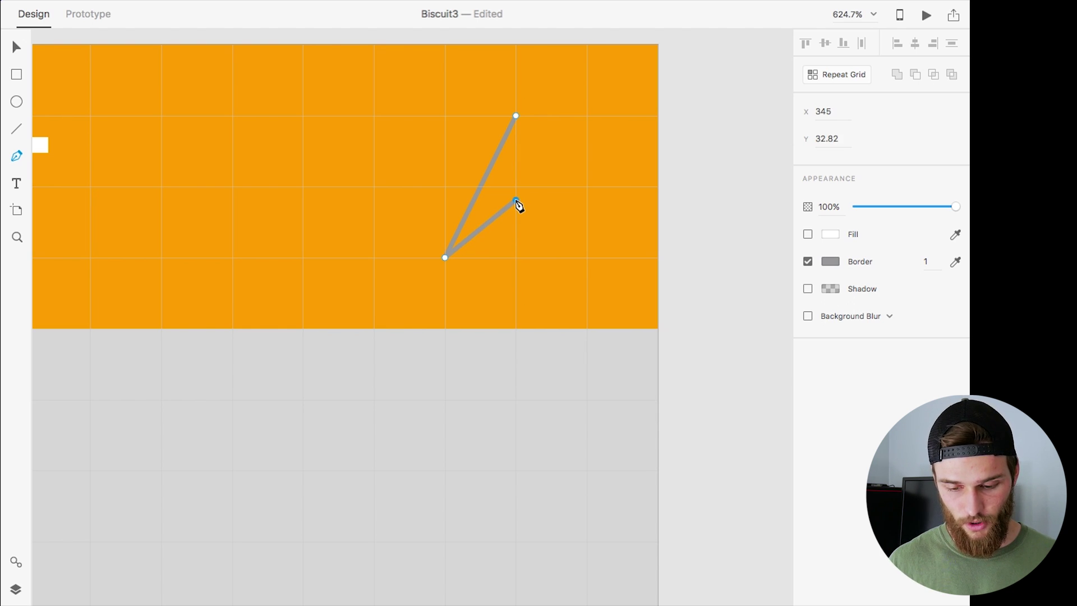
pyautogui.moveTo(517, 202); pyautogui.dragTo(547, 202)
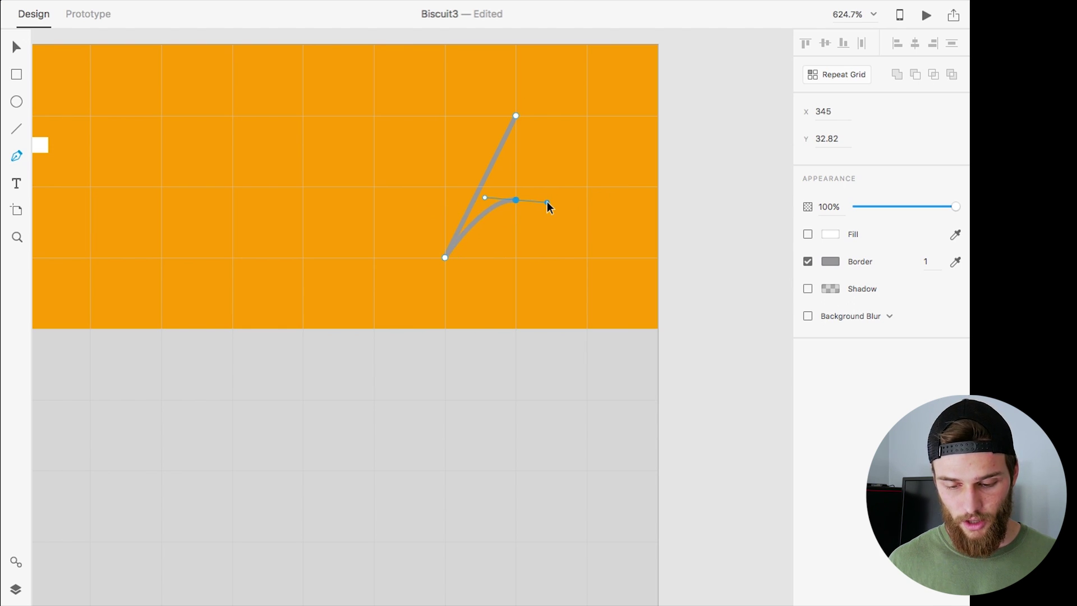
pyautogui.hotkey('ctrl', 'z')
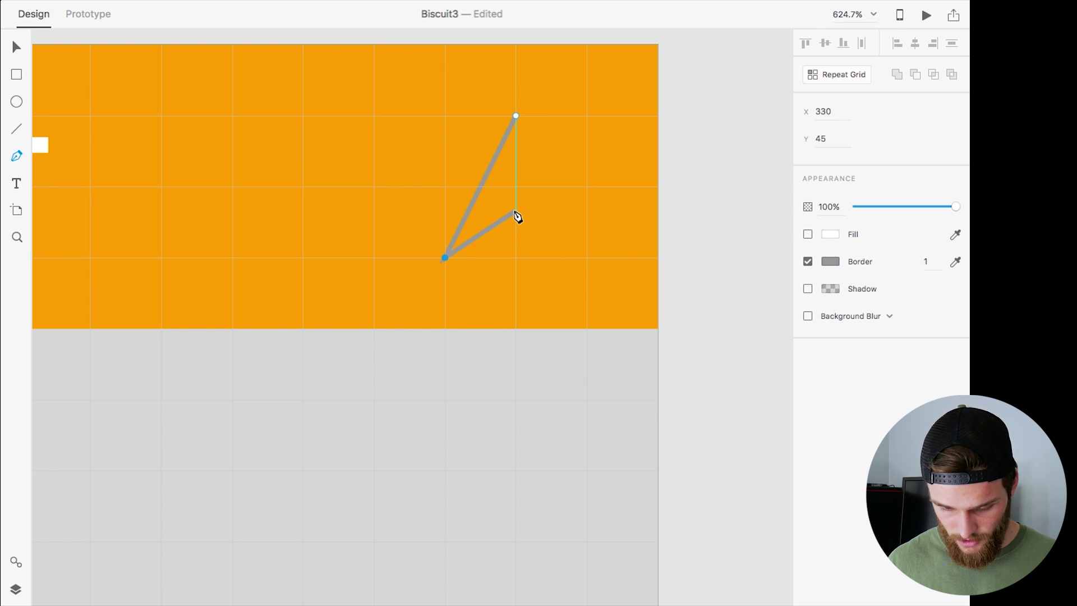
# Step: Add a corner point at about X 345, Y 36 and close the pen path at its starting point to complete the half-arrow
pyautogui.click(516, 218)
pyautogui.click(516, 116)
pyautogui.moveTo(519, 124)
pyautogui.mouseDown()
pyautogui.moveTo(527, 144)
pyautogui.moveTo(516, 125)
pyautogui.mouseUp()
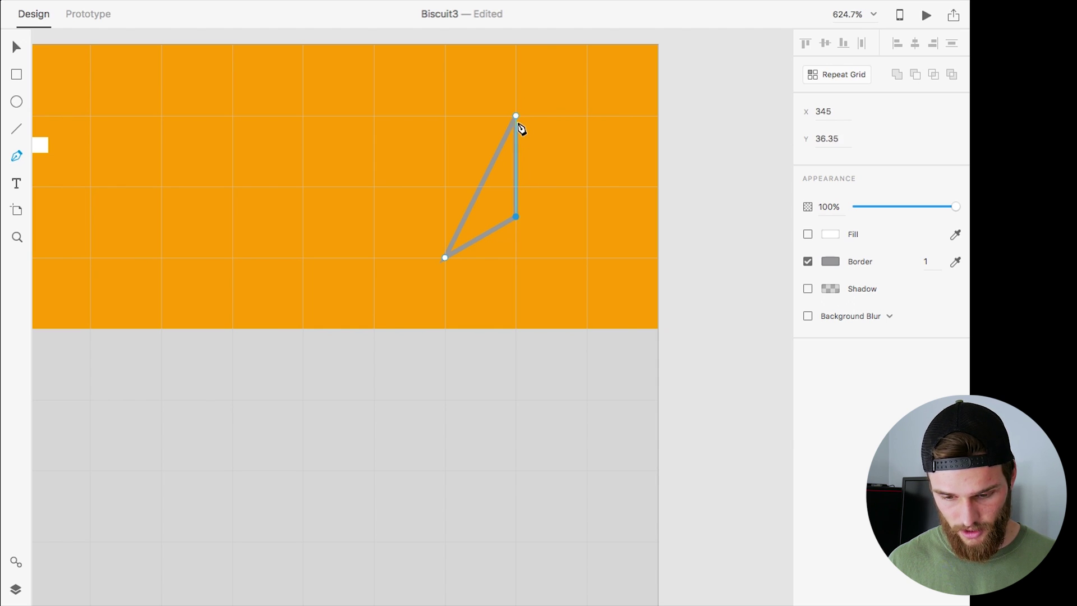
pyautogui.click(517, 117)
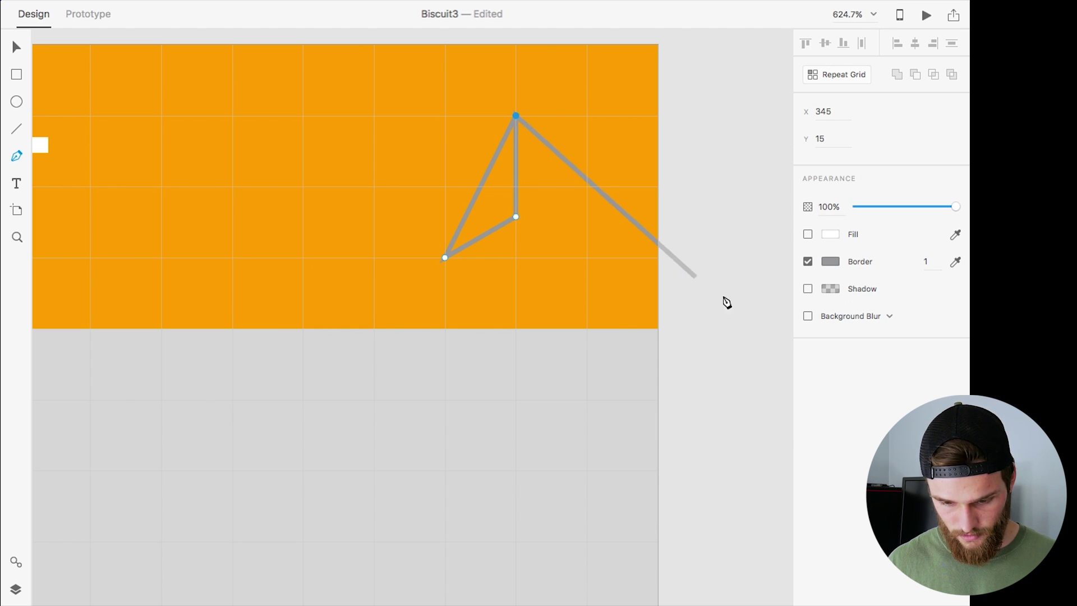
pyautogui.press('Escape')
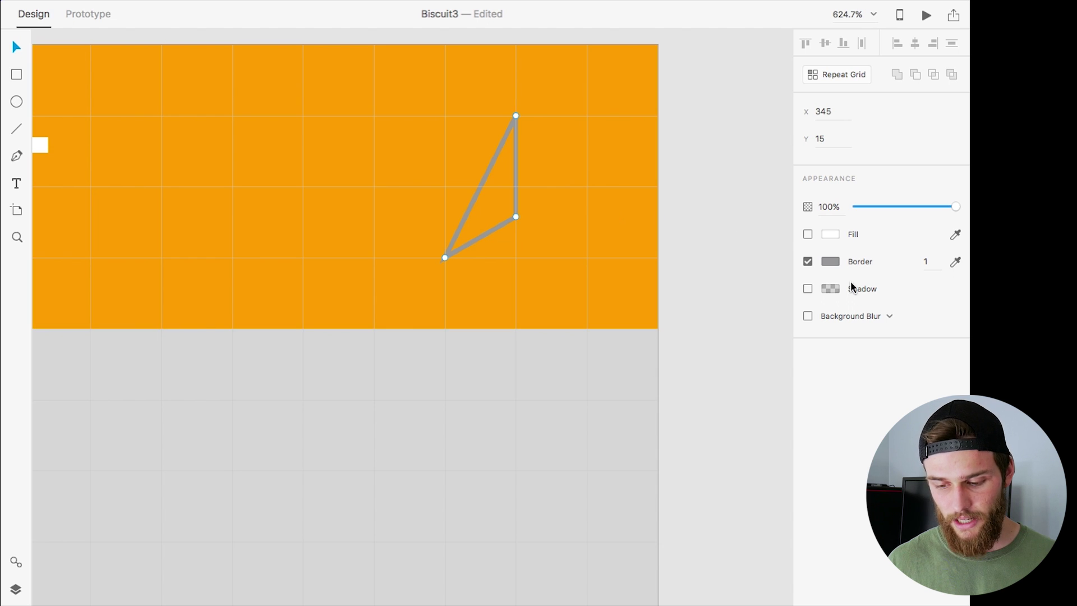
# Step: Turn off the half-arrow's border and turn on its white fill
pyautogui.click(808, 261)
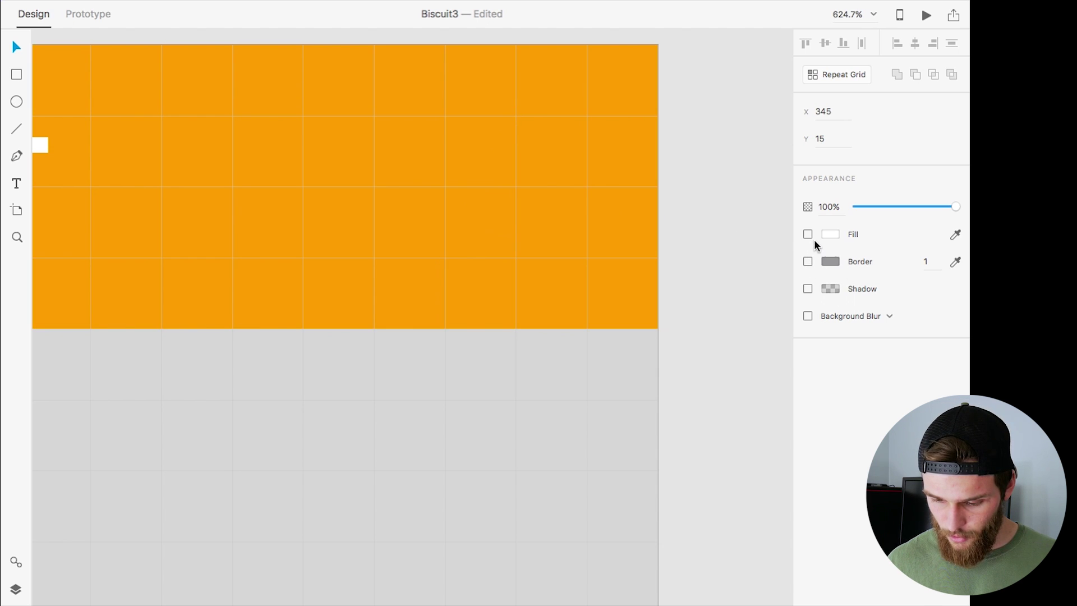
pyautogui.click(807, 234)
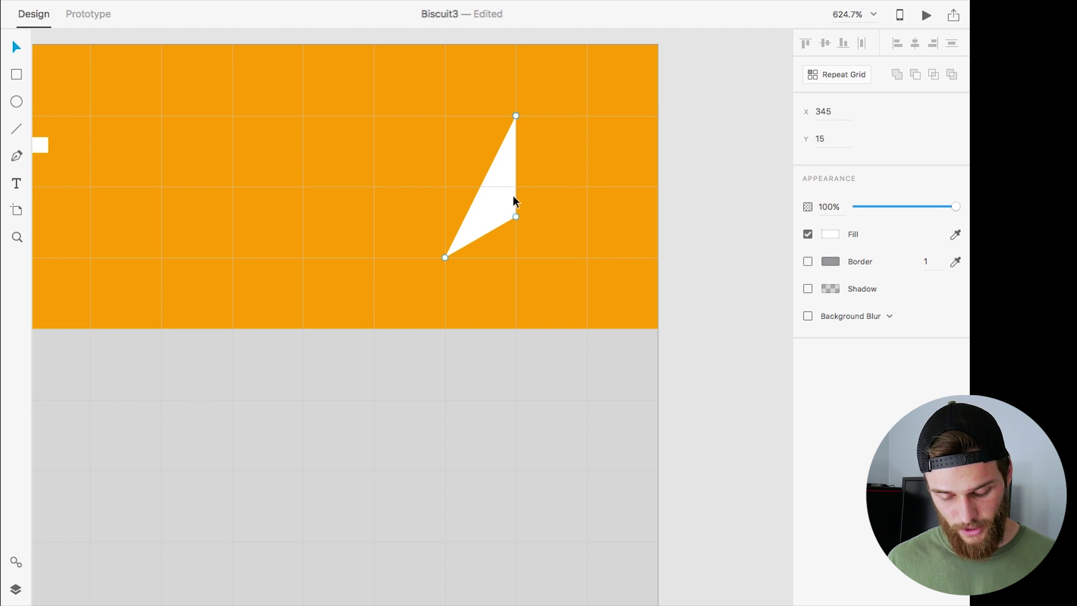
pyautogui.press('Escape')
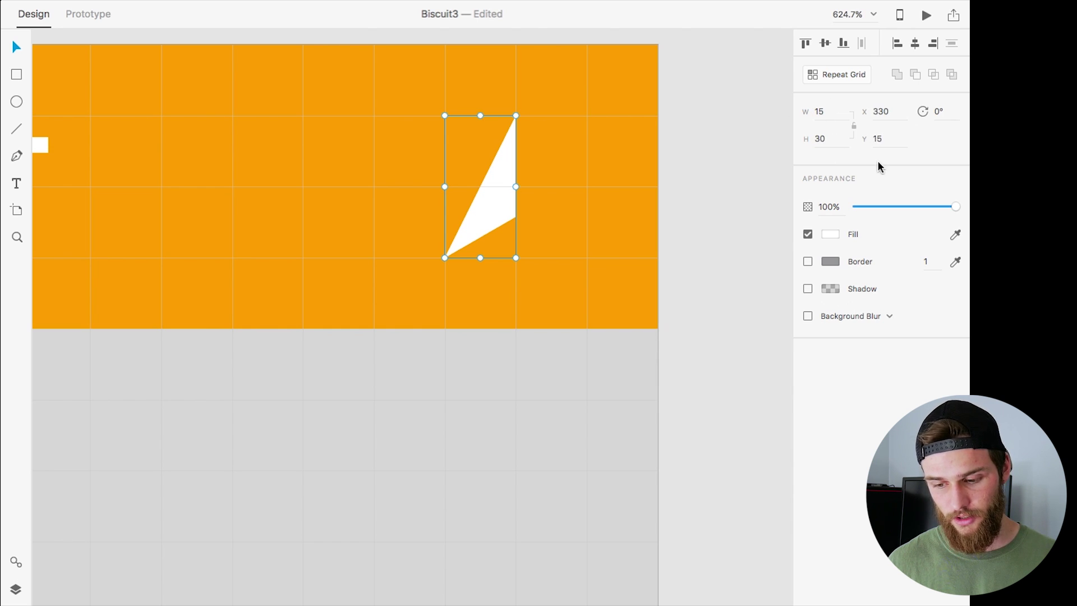
# Step: Duplicate the half-arrow mirrored at X 345, Y 15 to complete the arrow, and group both halves
pyautogui.moveTo(445, 186); pyautogui.dragTo(589, 190)
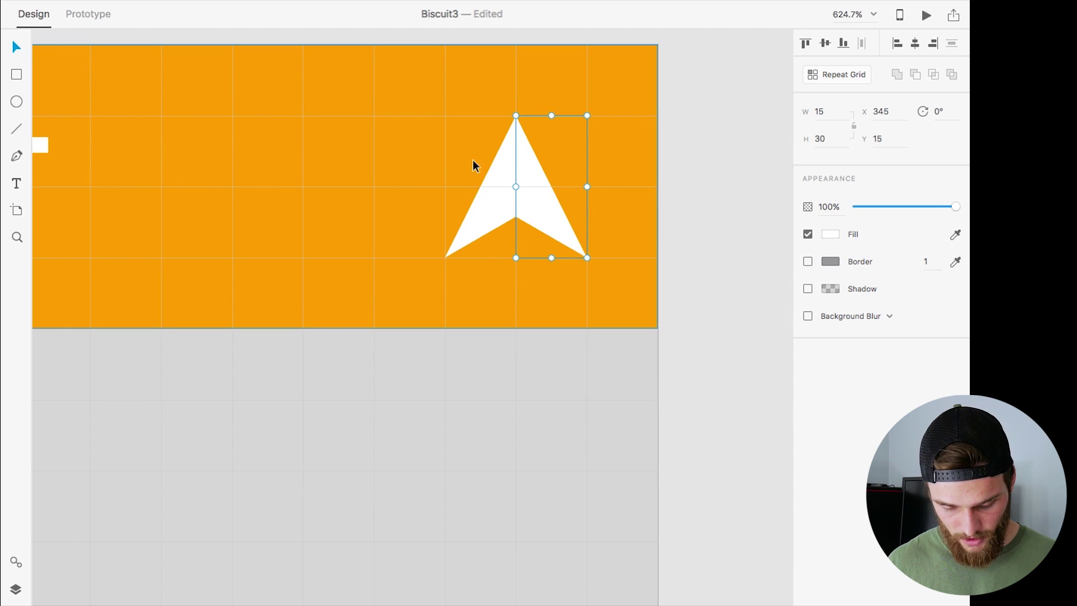
pyautogui.keyDown('shift'); pyautogui.click(494, 197); pyautogui.keyUp('shift')
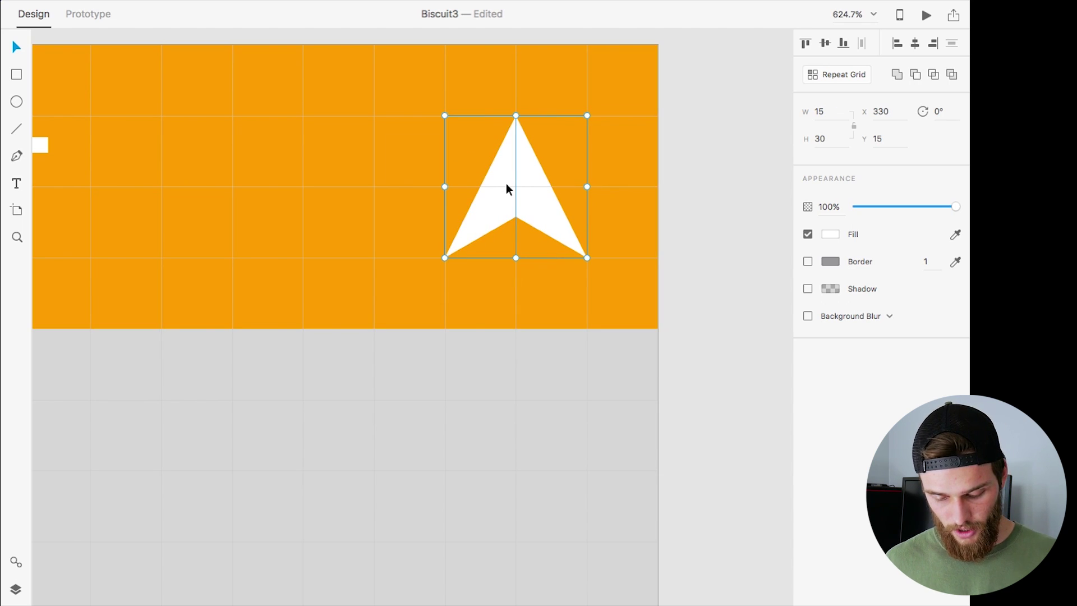
pyautogui.press('super+g')
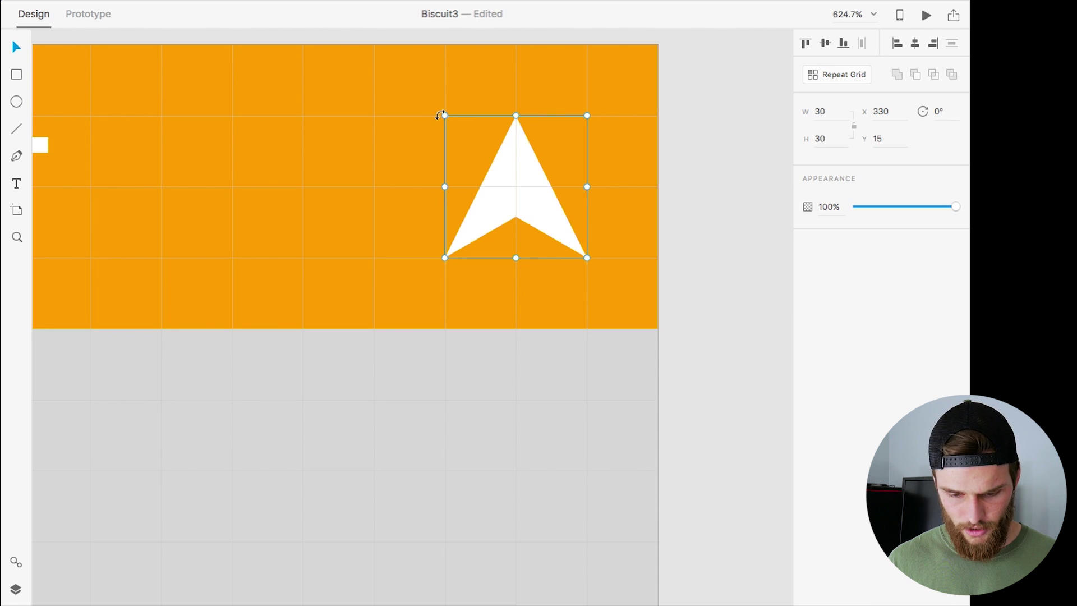
# Step: Rotate the arrow group to 56° and move it to about X 326, Y 5 in the header
pyautogui.moveTo(442, 112); pyautogui.dragTo(537, 79)
pyautogui.moveTo(521, 196); pyautogui.dragTo(532, 174)
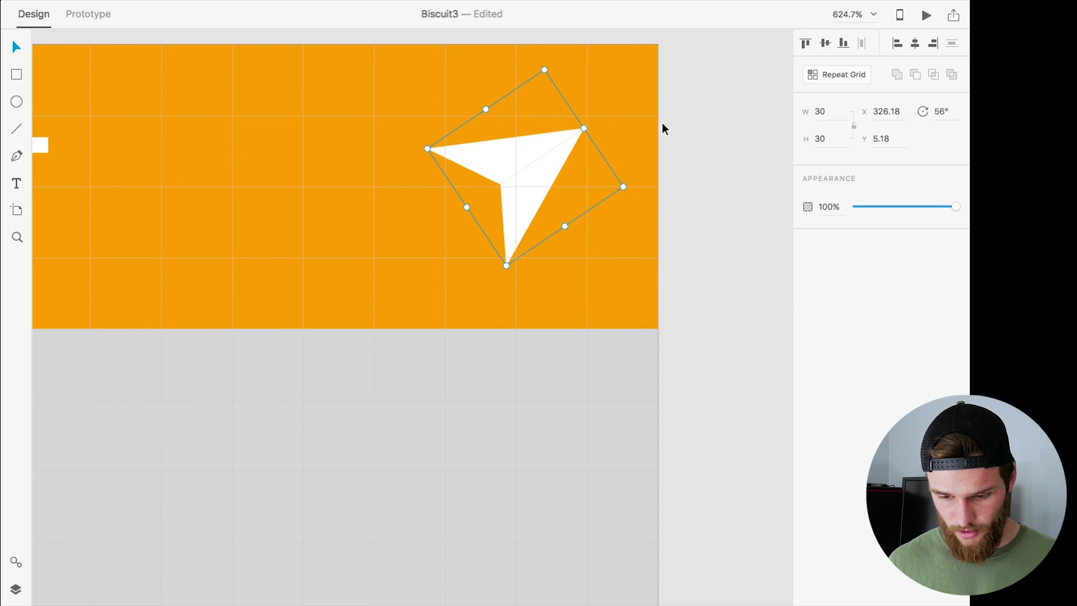
pyautogui.click(587, 145)
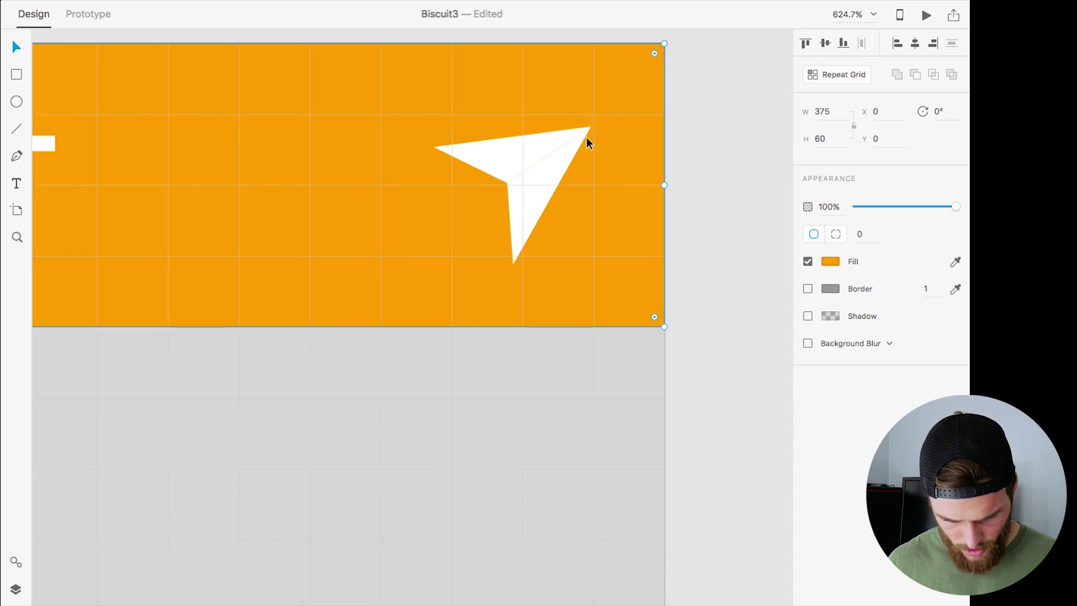
pyautogui.press('super+minus')
pyautogui.scroll(2, 587, 137)
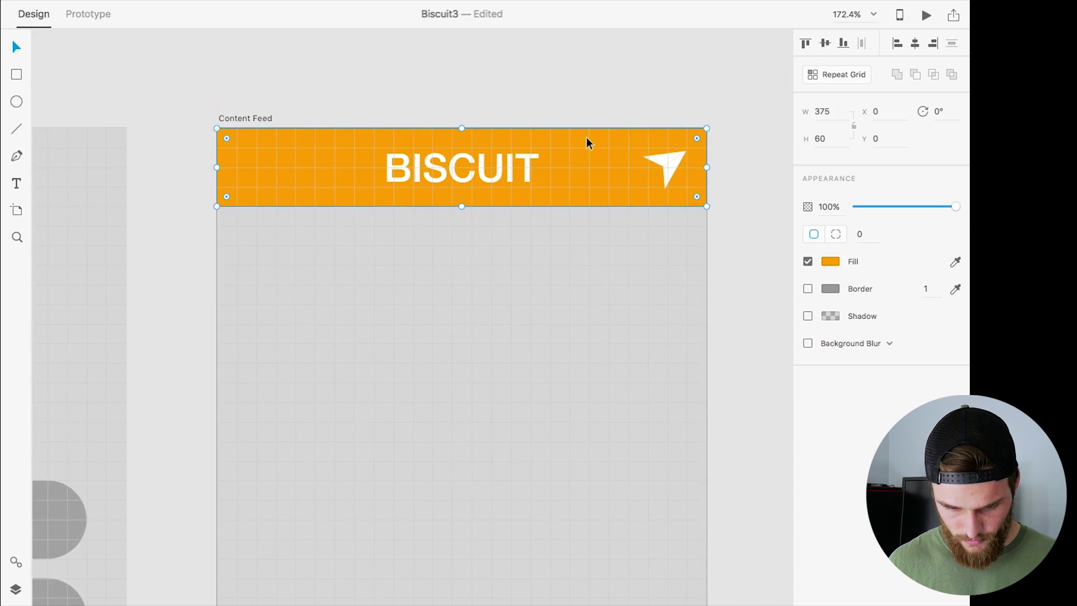
# Step: Nudge the header's arrow icon up 2 px to Y 3.18
pyautogui.click(633, 171)
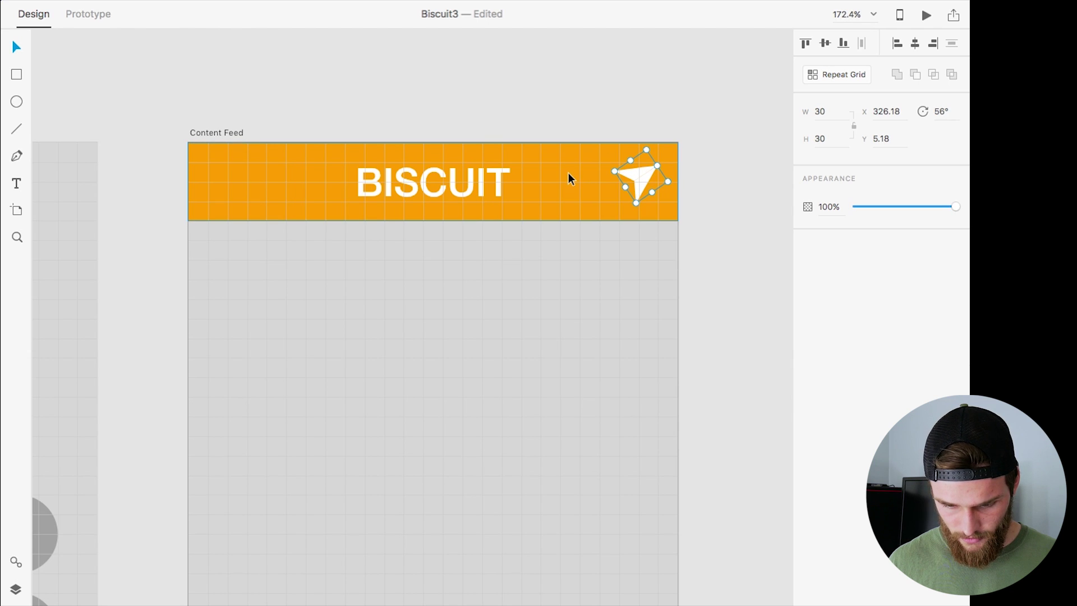
pyautogui.scroll(5, 621, 180)
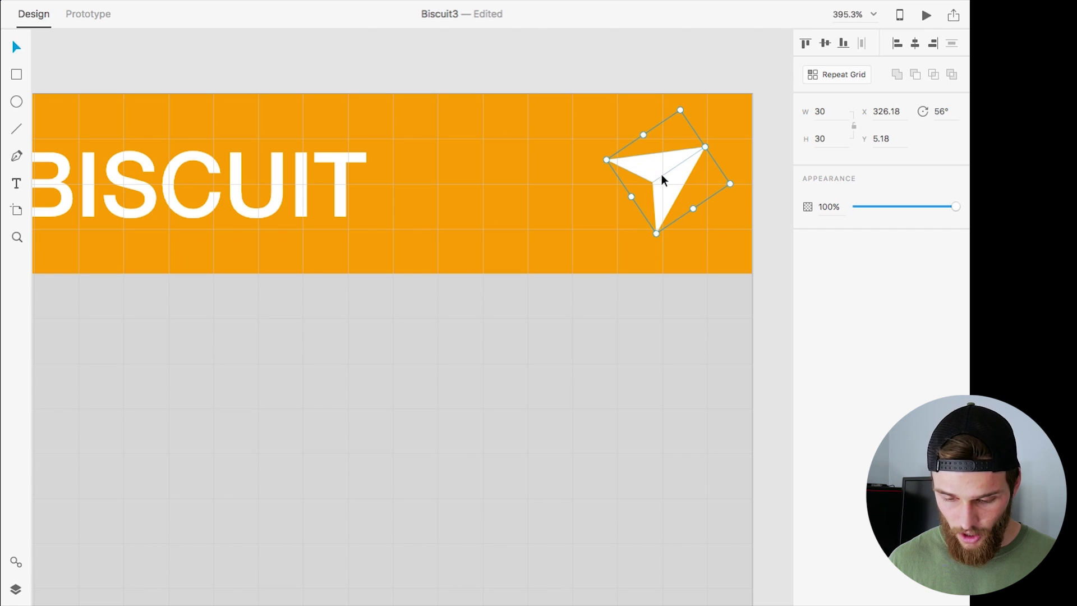
pyautogui.press('Up')
pyautogui.press('Up')
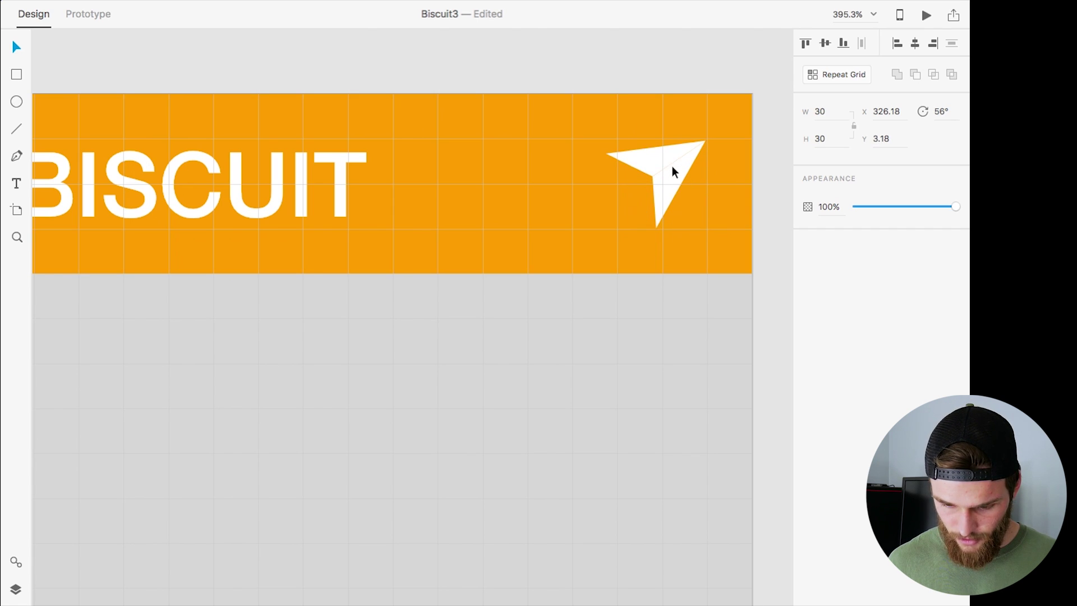
pyautogui.scroll(-5, 443, 179)
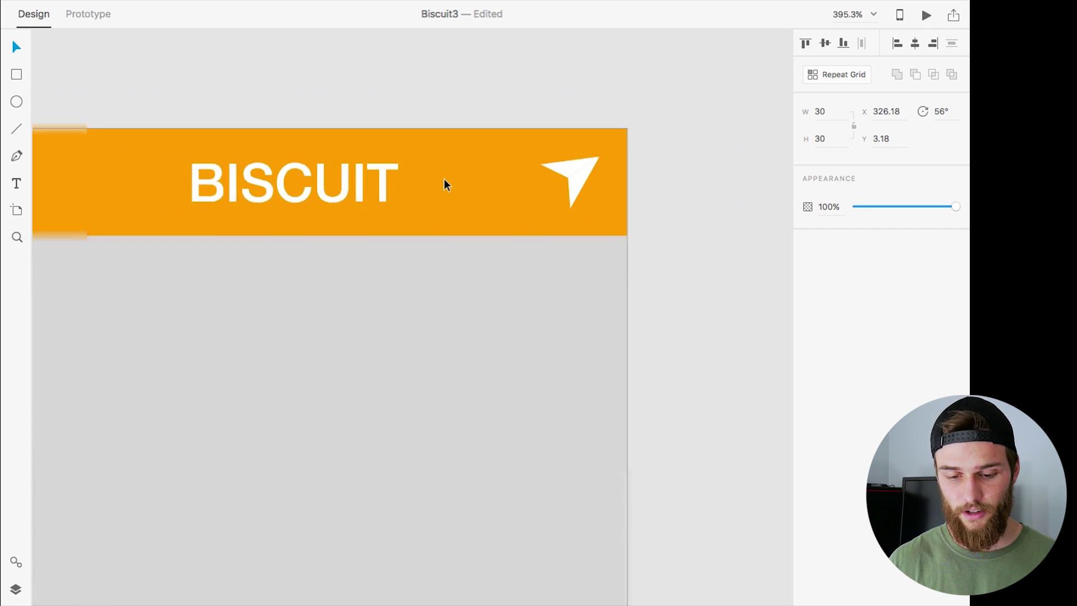
# Step: Nudge the arrow icon down 3 px in the header and deselect it
pyautogui.click(476, 222)
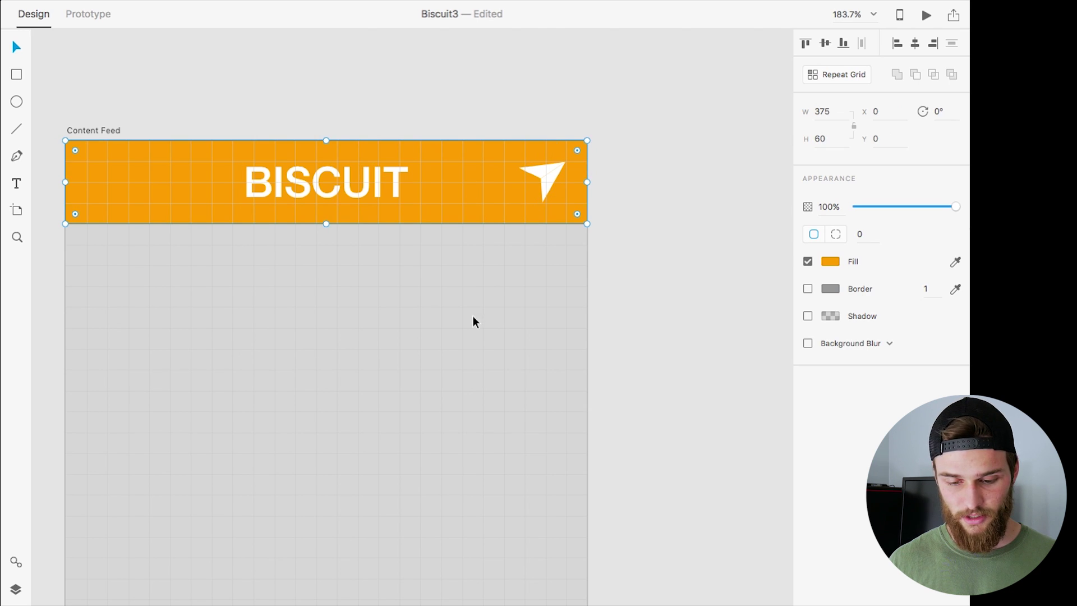
pyautogui.click(548, 179)
pyautogui.press('Down')
pyautogui.press('Down')
pyautogui.press('Down')
pyautogui.click(649, 204)
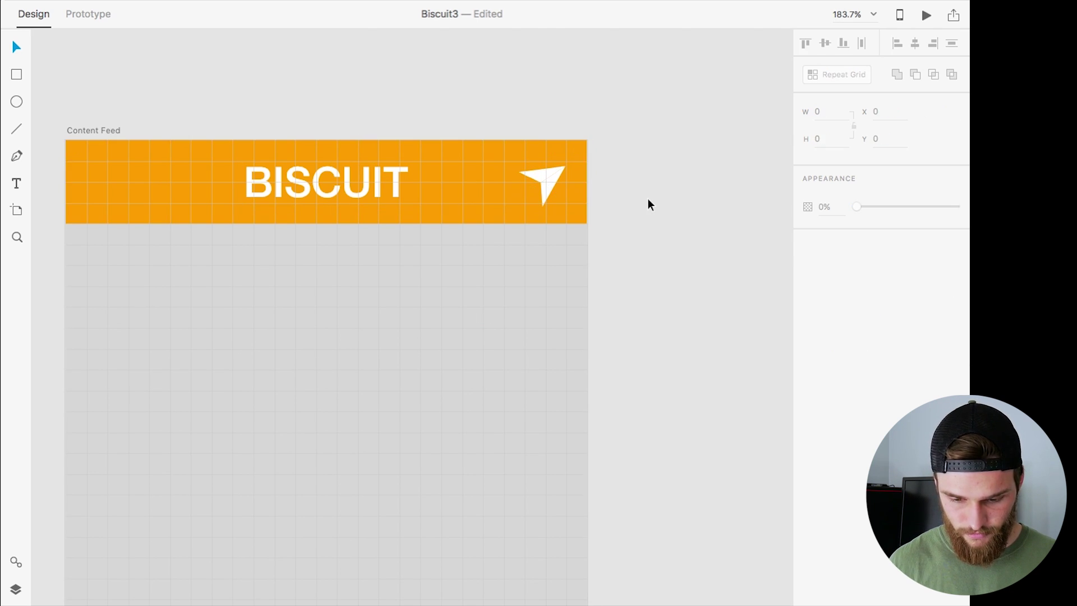
# Step: Draw a circle of 22 by 22 near the left end of the Content Feed header at X 15, Y 15
pyautogui.hscroll(-5, 385, 322)
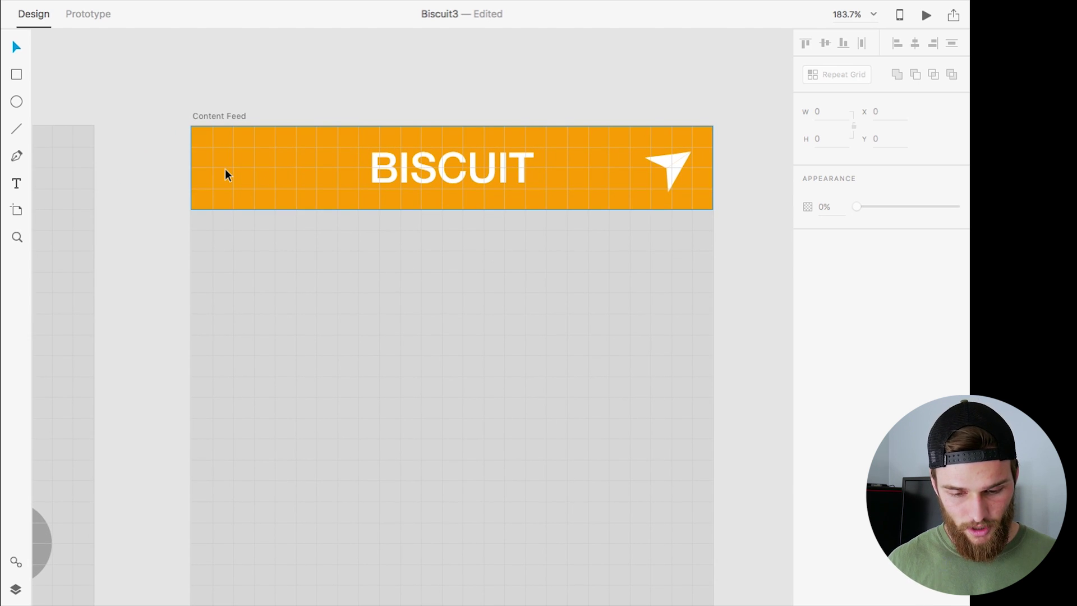
pyautogui.scroll(5, 225, 169)
pyautogui.hscroll(-3, 225, 170)
pyautogui.scroll(5, 224, 170)
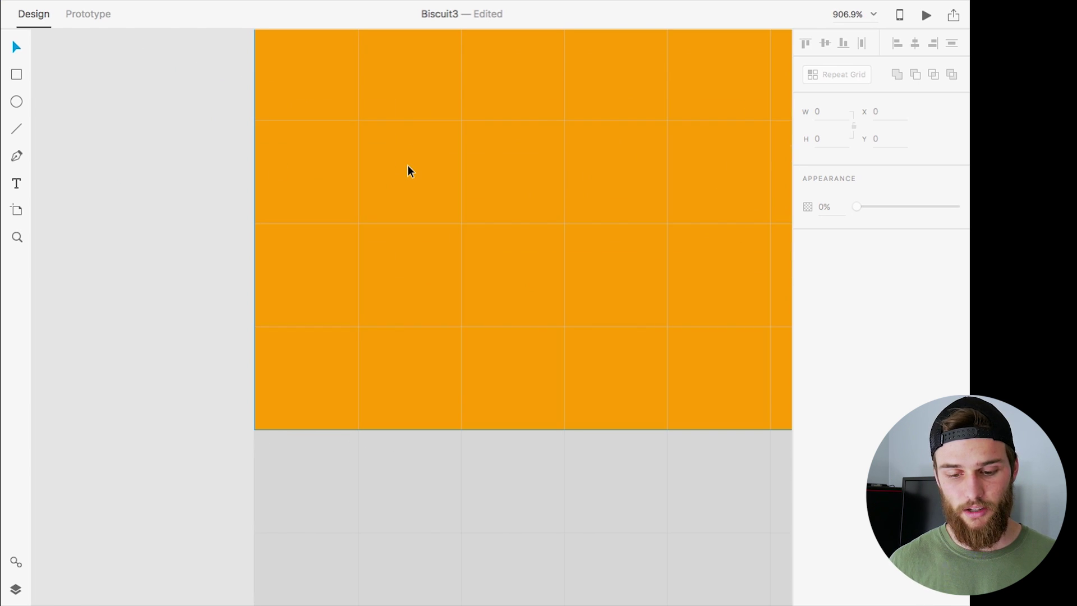
pyautogui.hscroll(7, 408, 166)
pyautogui.press('e')
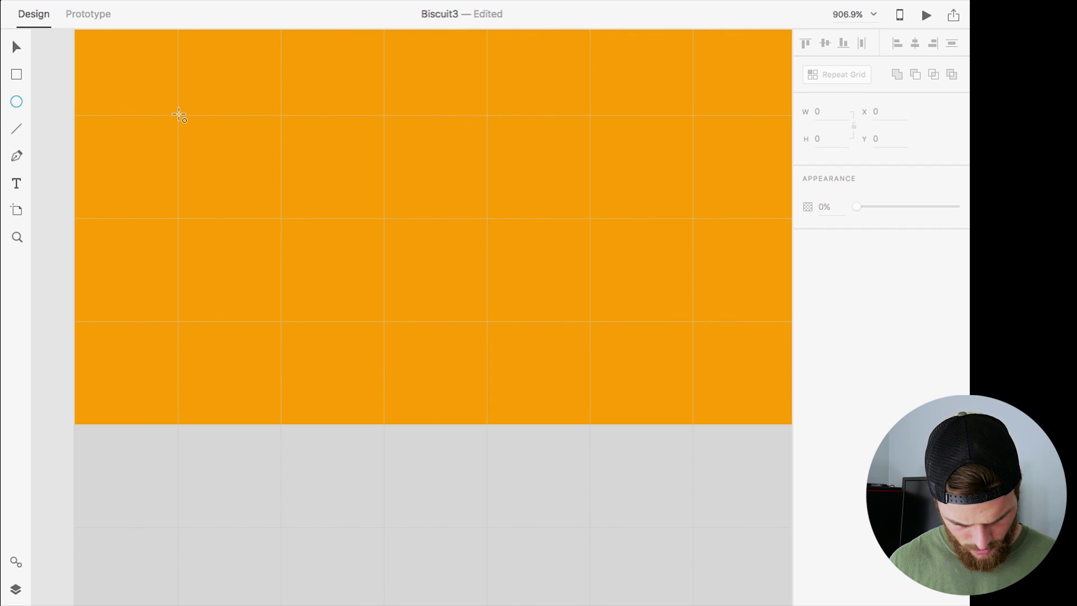
pyautogui.moveTo(179, 116)
pyautogui.mouseDown()
pyautogui.moveTo(365, 212)
pyautogui.moveTo(364, 293)
pyautogui.moveTo(332, 268)
pyautogui.mouseUp()
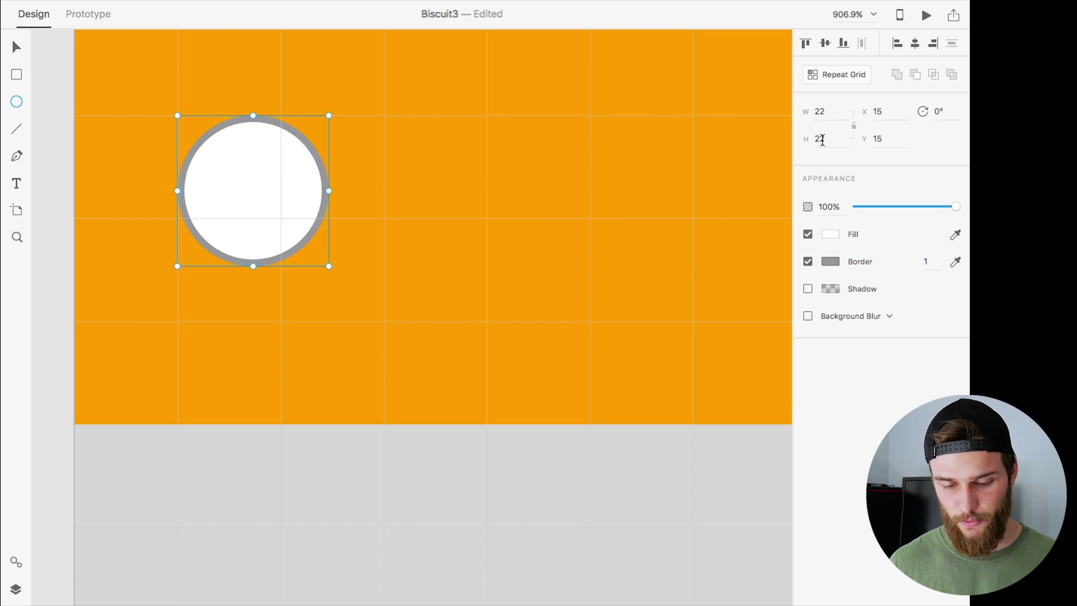
# Step: Set the circle's border colour to white #FFFFFF and turn off its fill
pyautogui.click(833, 262)
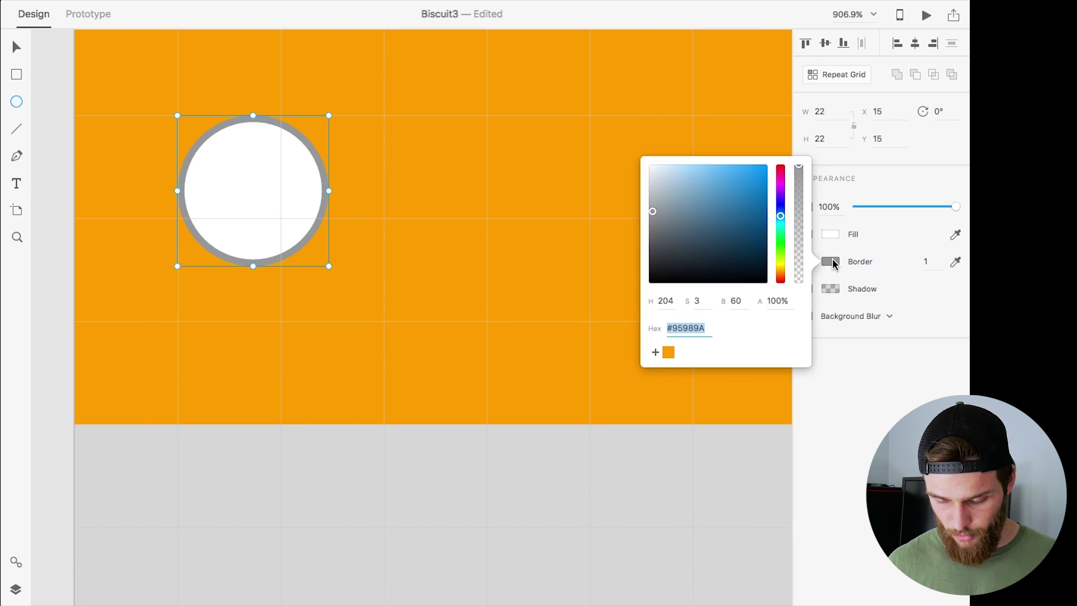
pyautogui.moveTo(651, 167); pyautogui.dragTo(641, 150)
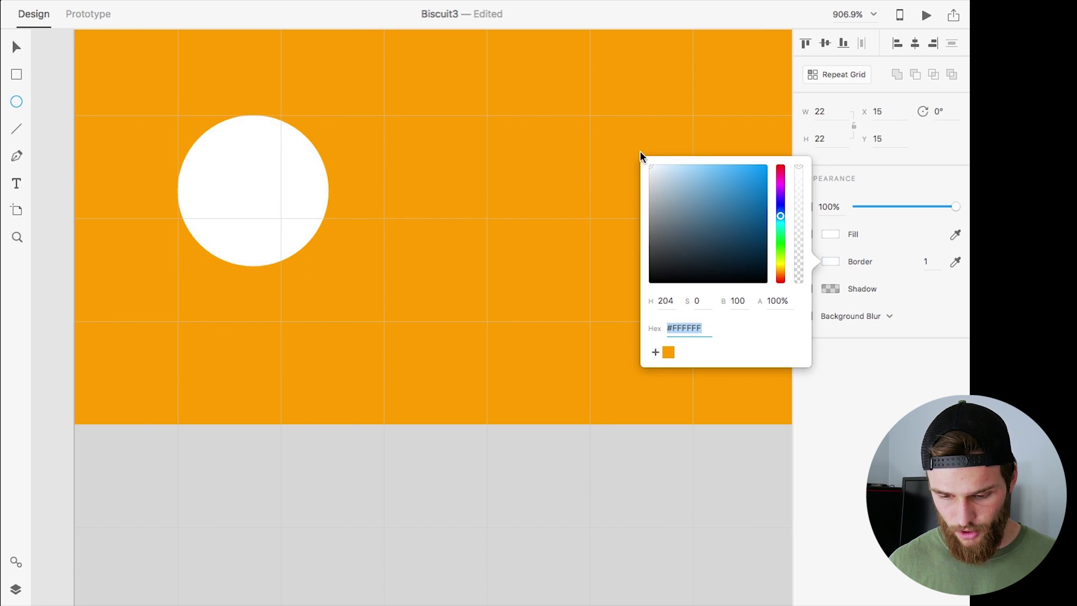
pyautogui.click(834, 233)
pyautogui.click(866, 227)
pyautogui.click(808, 234)
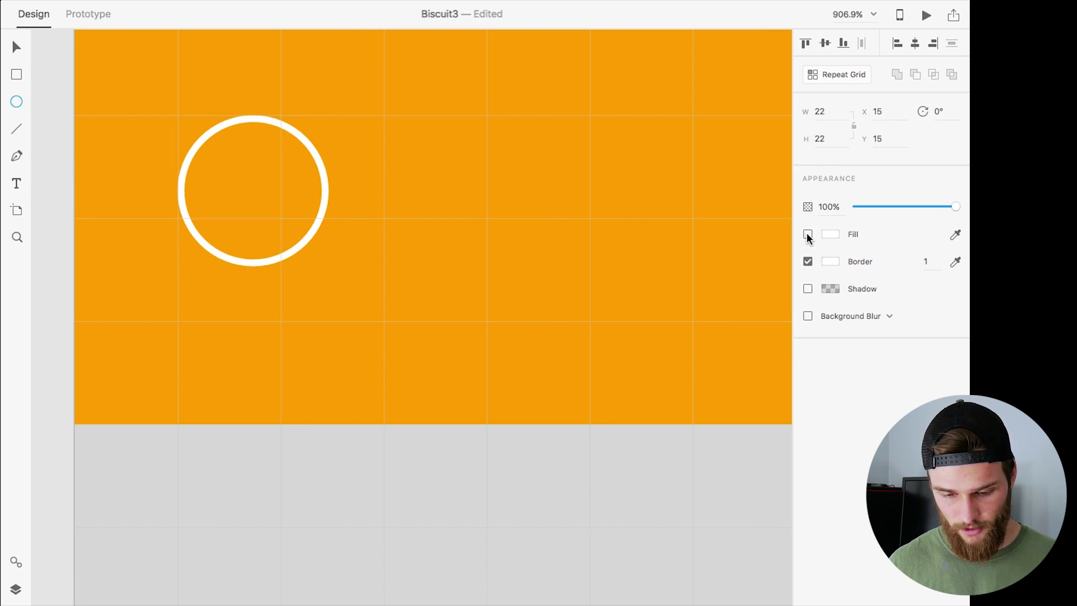
# Step: Draw a diagonal line about 8 by 8 from the circle's lower-right edge as the magnifying glass handle
pyautogui.click(17, 130)
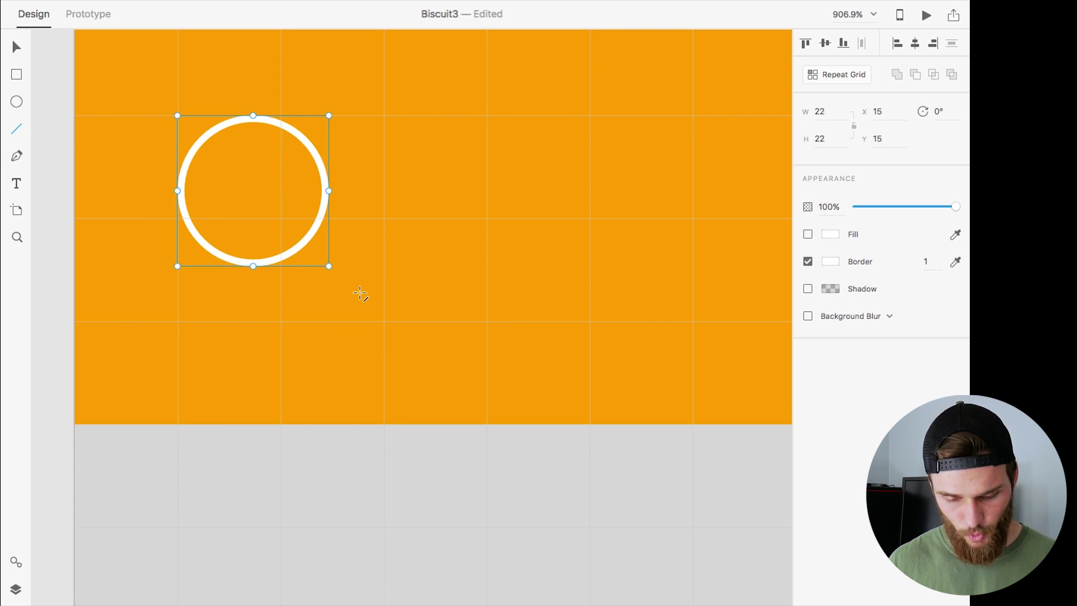
pyautogui.moveTo(361, 292)
pyautogui.mouseDown()
pyautogui.moveTo(320, 250)
pyautogui.moveTo(298, 322)
pyautogui.moveTo(331, 342)
pyautogui.moveTo(422, 331)
pyautogui.moveTo(447, 255)
pyautogui.moveTo(430, 236)
pyautogui.moveTo(363, 228)
pyautogui.moveTo(399, 243)
pyautogui.moveTo(449, 300)
pyautogui.moveTo(418, 340)
pyautogui.moveTo(339, 360)
pyautogui.moveTo(311, 331)
pyautogui.moveTo(305, 236)
pyautogui.mouseUp()
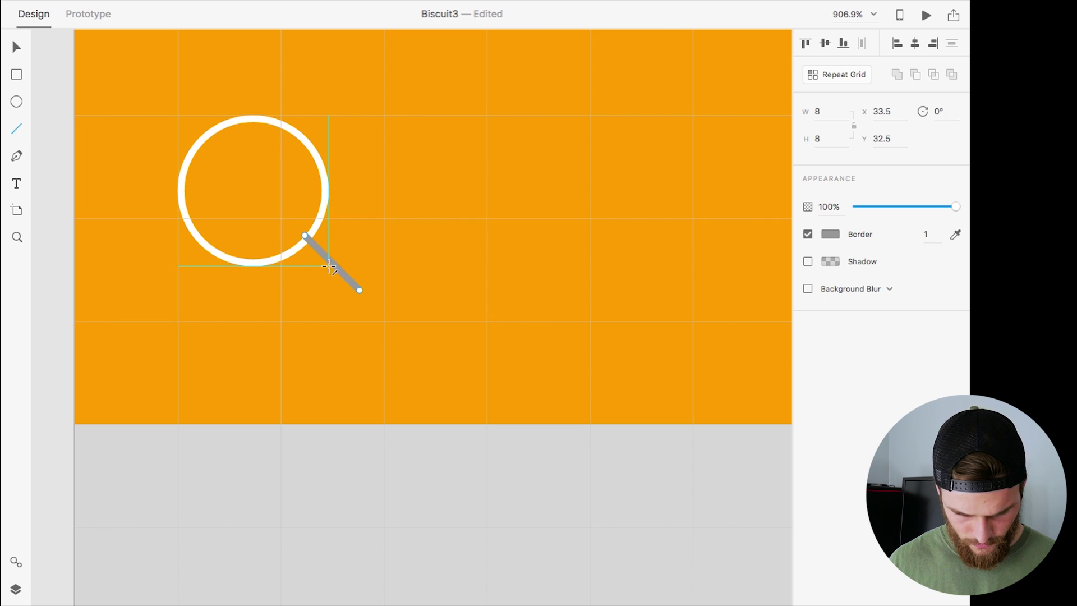
# Step: Set the magnifying glass handle's border colour to white #FFFFFF and its width to 2, leaving the line deselected
pyautogui.click(829, 233)
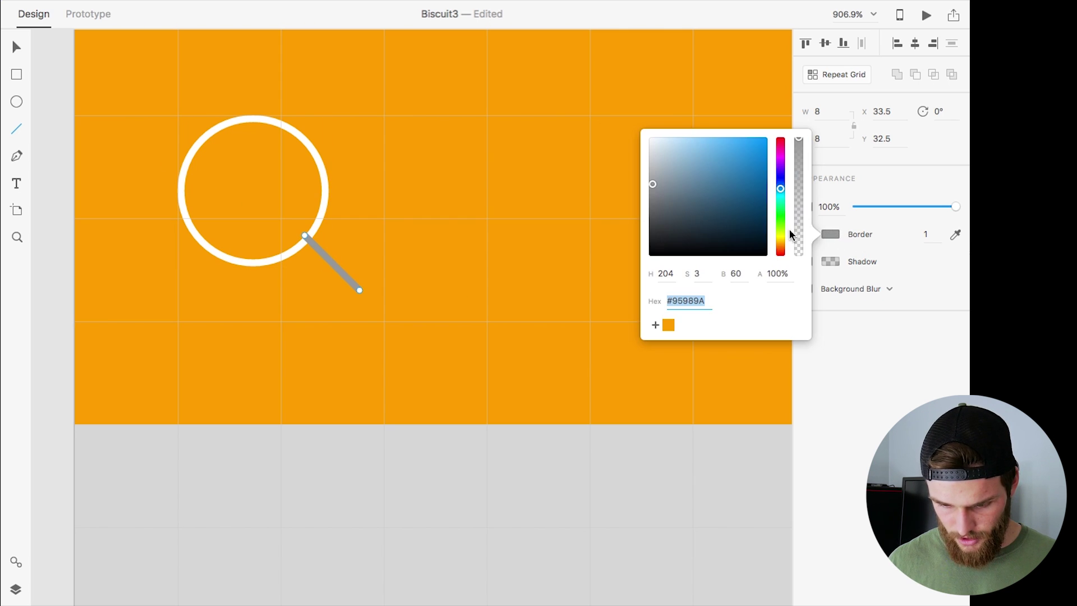
pyautogui.click(651, 142)
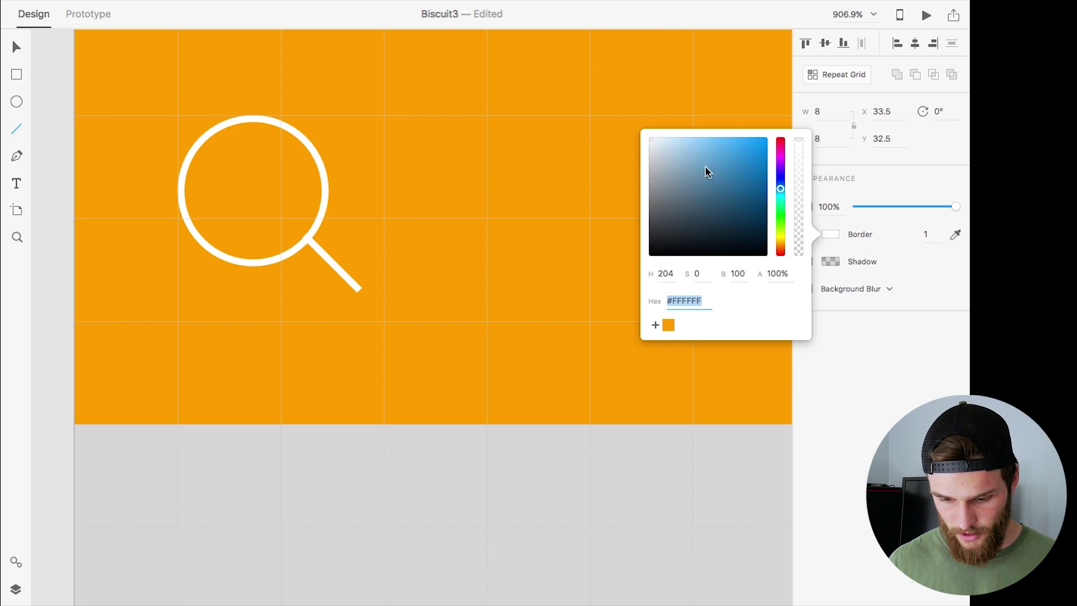
pyautogui.click(930, 236)
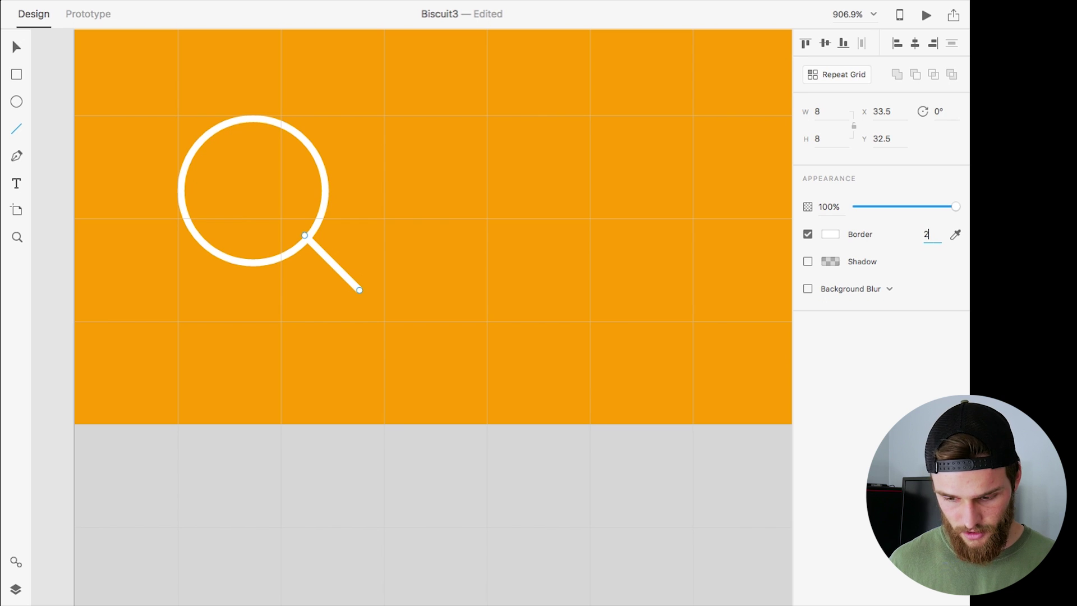
pyautogui.write('2')
pyautogui.press('Return')
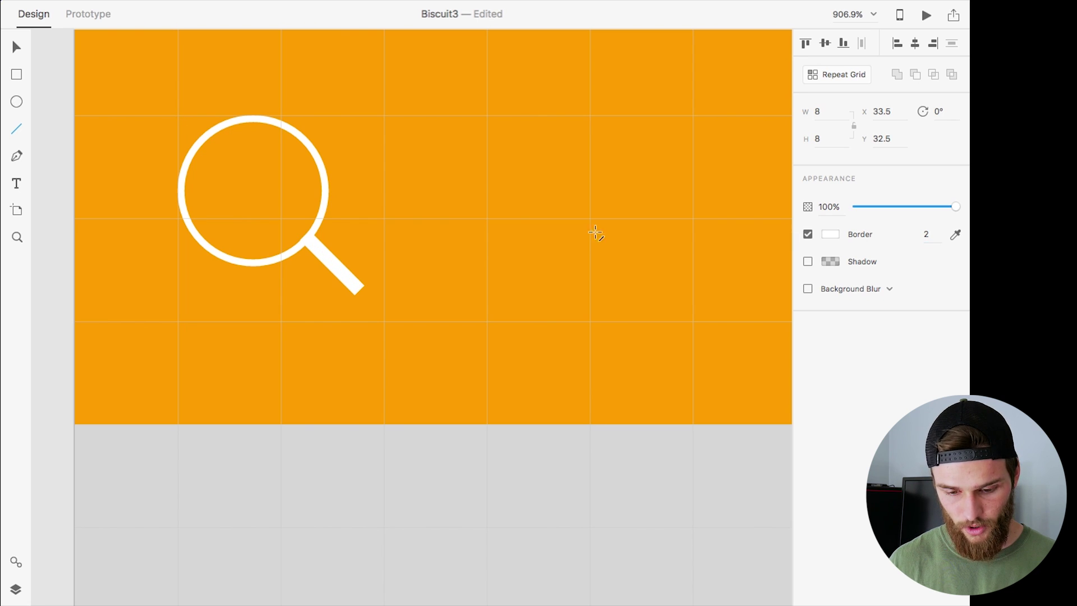
pyautogui.click(302, 129)
pyautogui.click(16, 47)
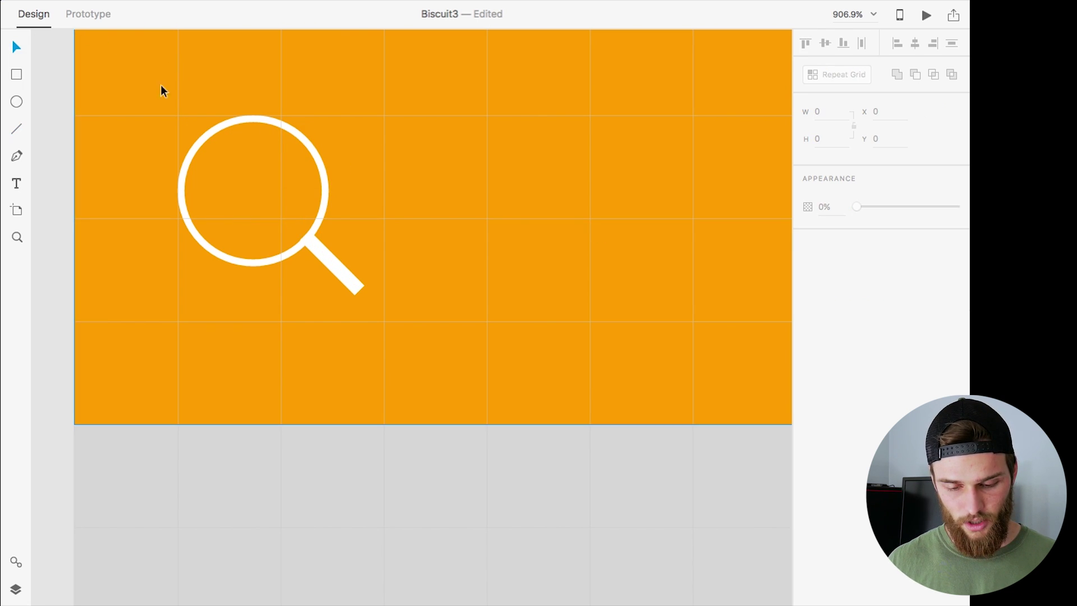
# Step: Set the magnifying glass circle's border width to 2 to match the handle
pyautogui.scroll(-3, 387, 207)
pyautogui.scroll(-5, 388, 207)
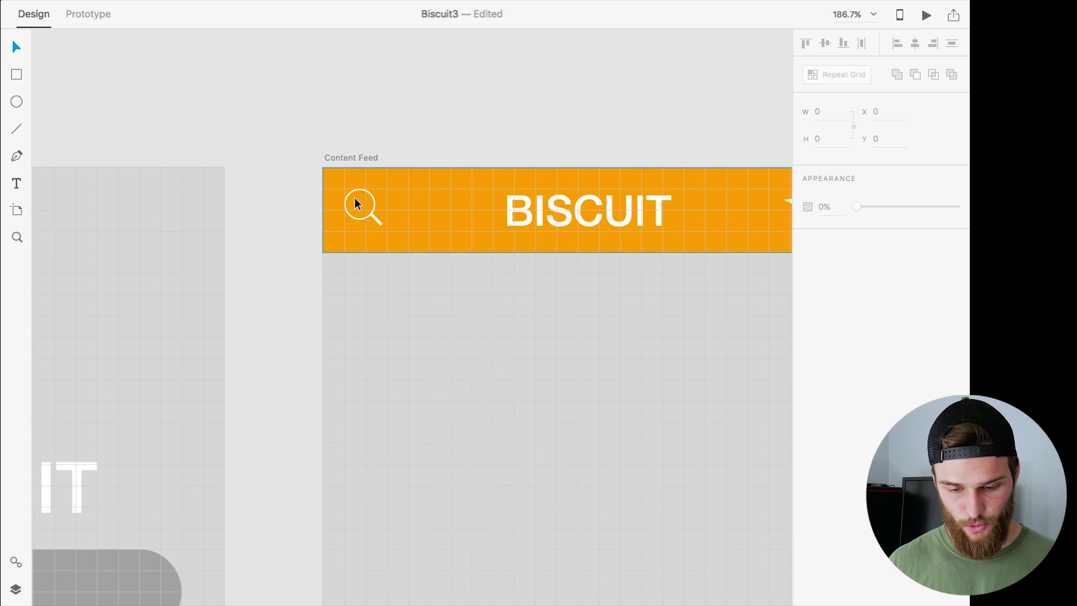
pyautogui.hscroll(3, 359, 199)
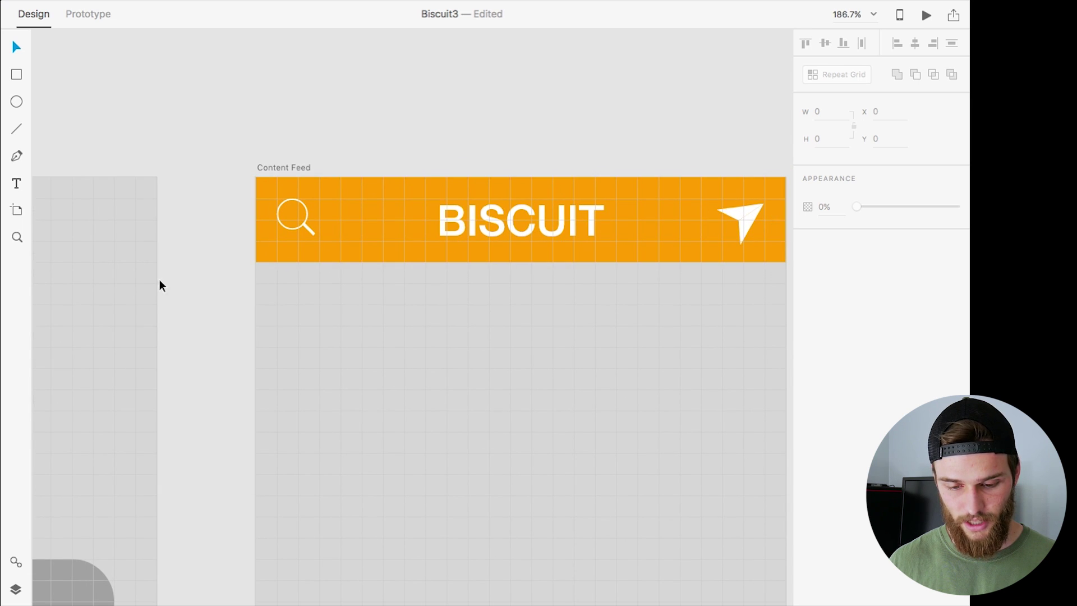
pyautogui.scroll(10, 325, 200)
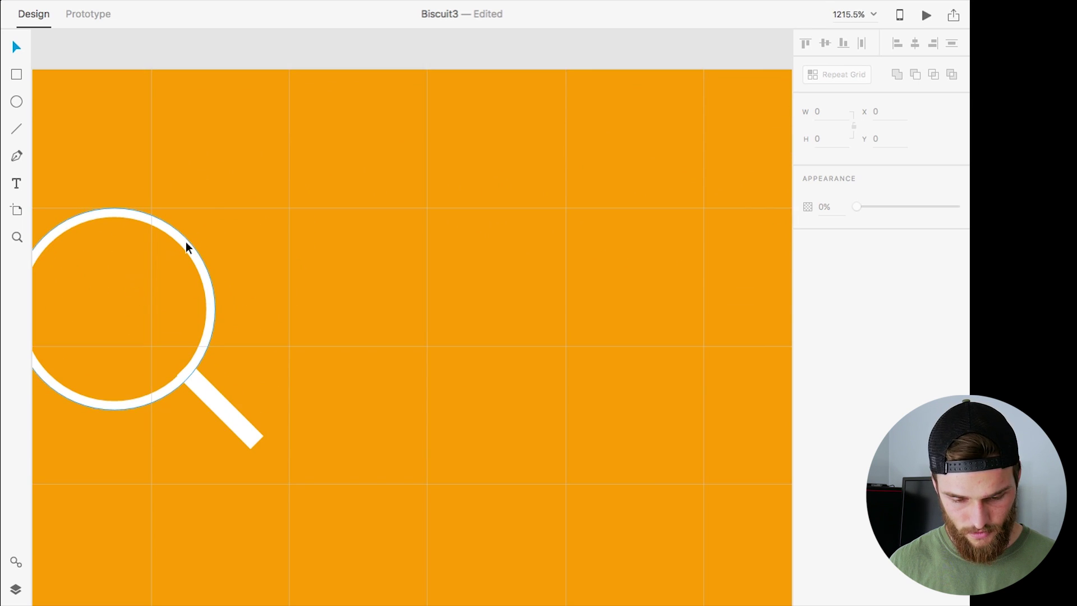
pyautogui.click(185, 243)
pyautogui.click(927, 259)
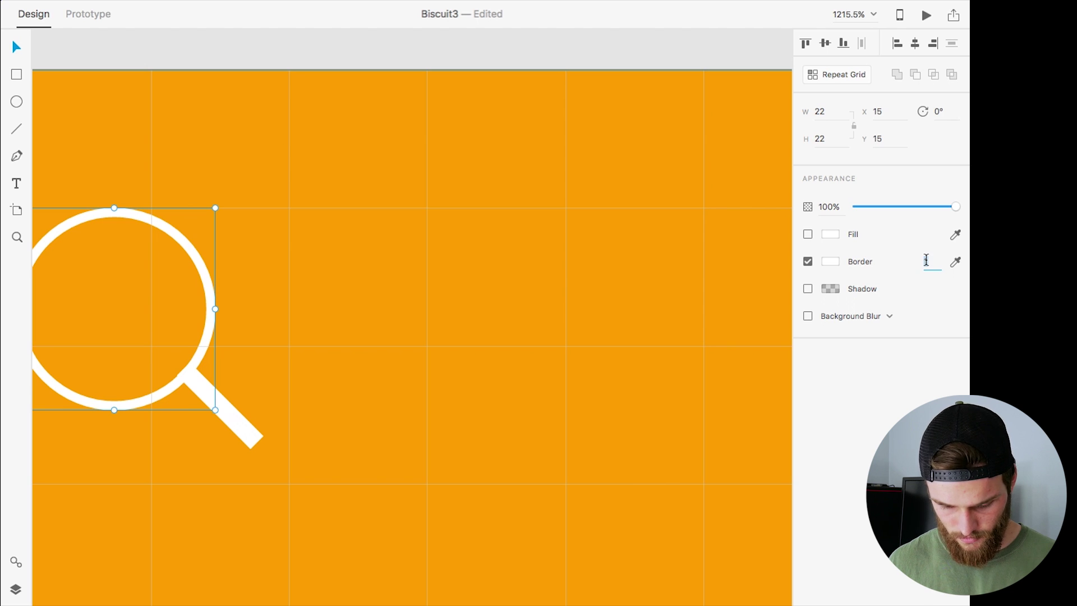
pyautogui.write('2')
pyautogui.press('Return')
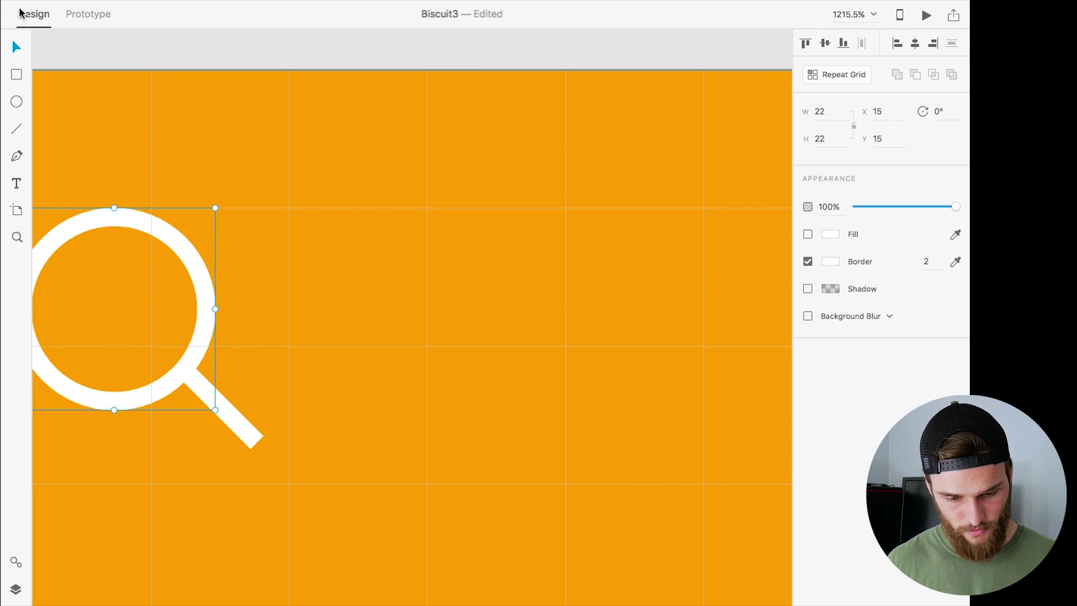
# Step: Group the circle with its handle and move the icon down to X 15, Y 17 in the header
pyautogui.keyDown('shift'); pyautogui.click(240, 418); pyautogui.keyUp('shift')
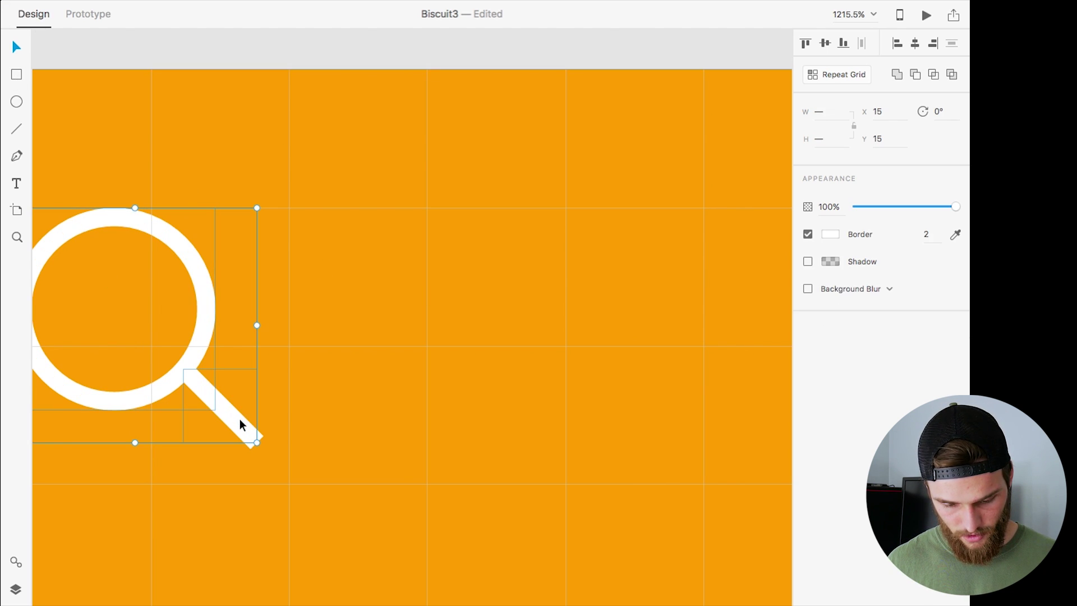
pyautogui.press('super+g')
pyautogui.scroll(-5, 240, 419)
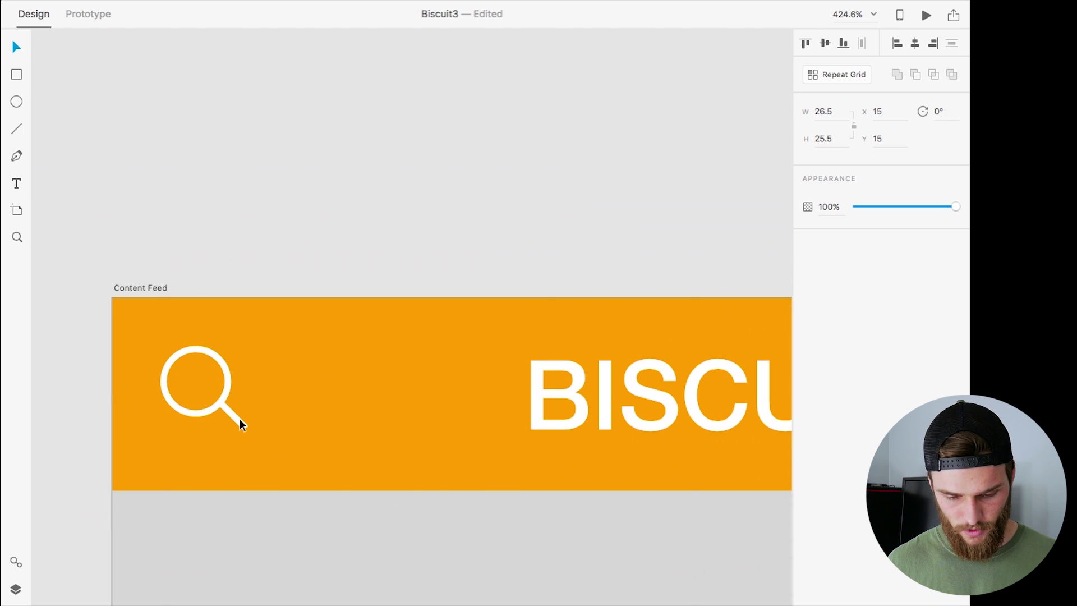
pyautogui.moveTo(225, 379); pyautogui.dragTo(228, 384)
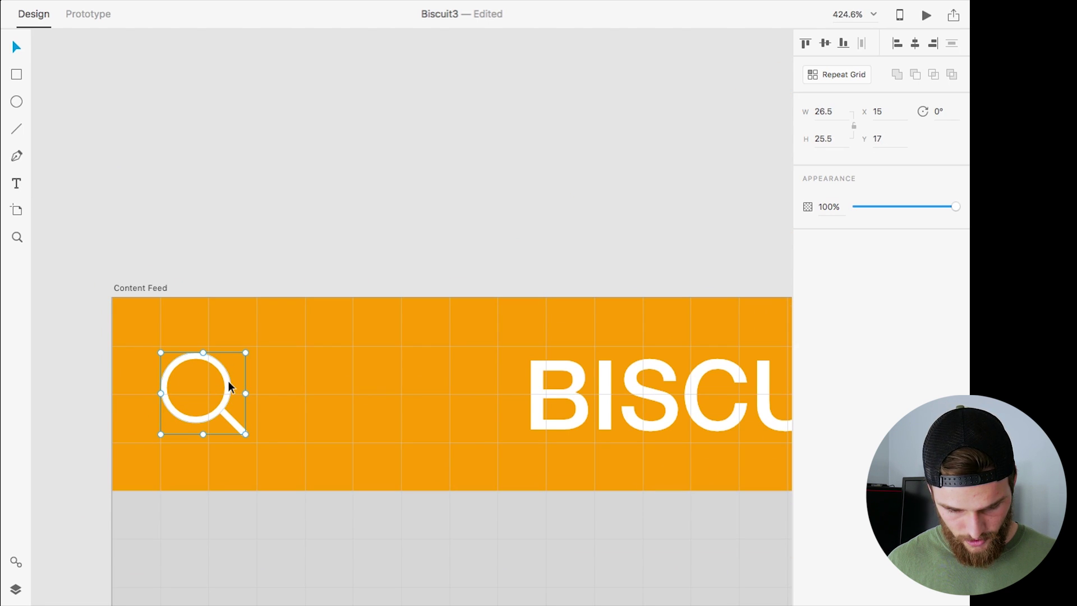
pyautogui.scroll(-5, 396, 416)
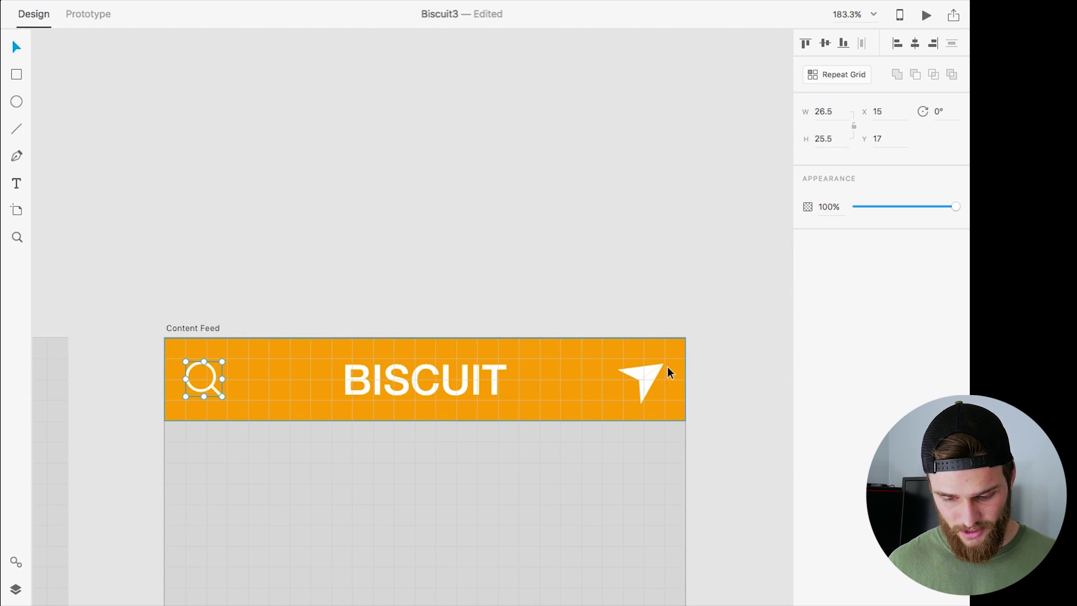
pyautogui.click(491, 261)
pyautogui.scroll(-5, 490, 262)
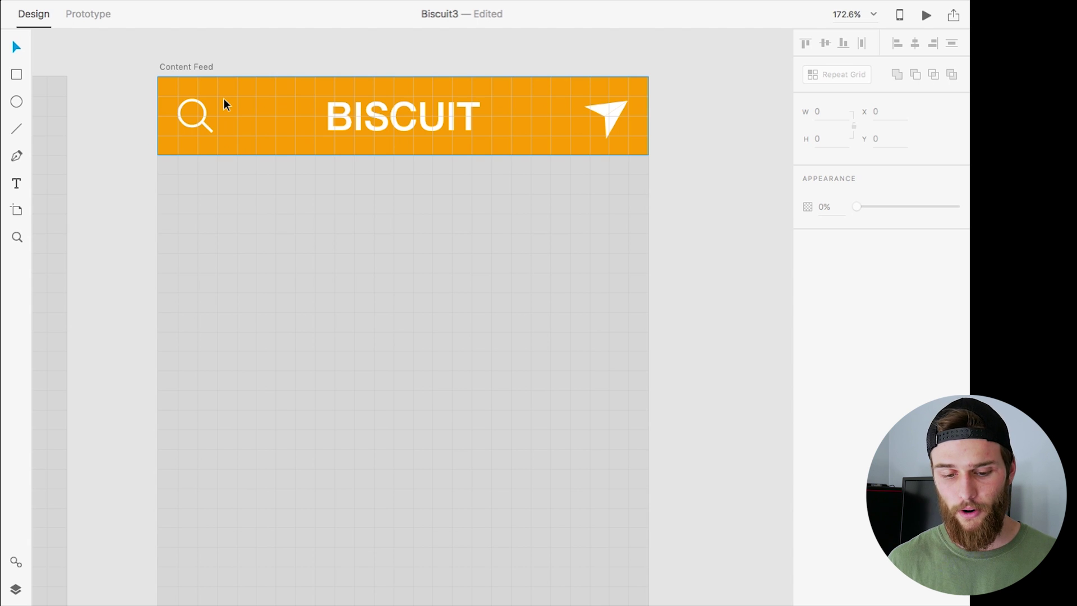
pyautogui.scroll(-3, 236, 129)
pyautogui.press('super+apostrophe')
pyautogui.scroll(-6, 257, 372)
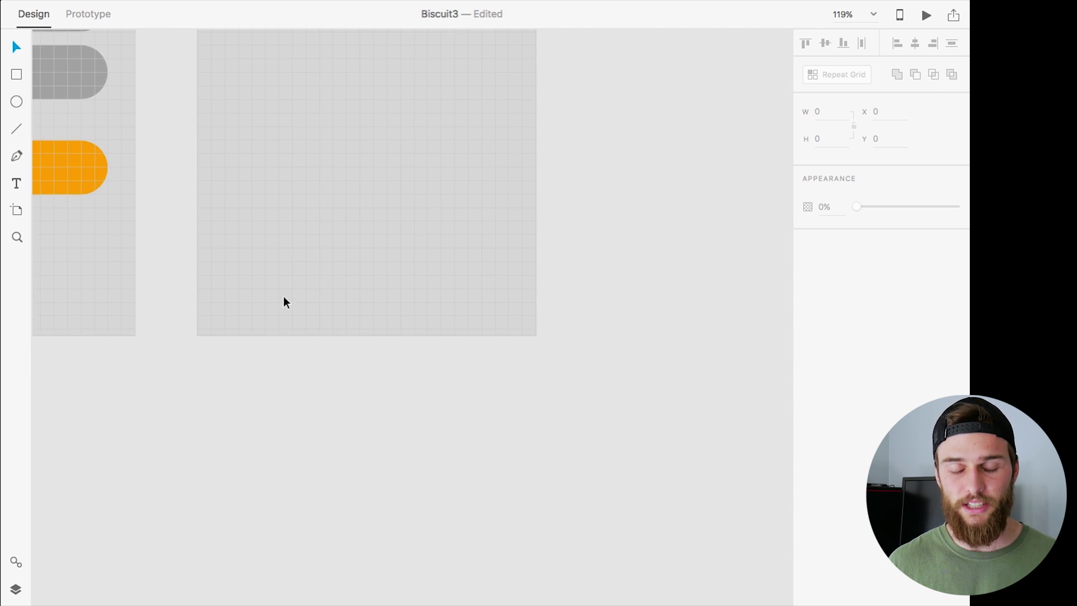
pyautogui.scroll(7, 251, 335)
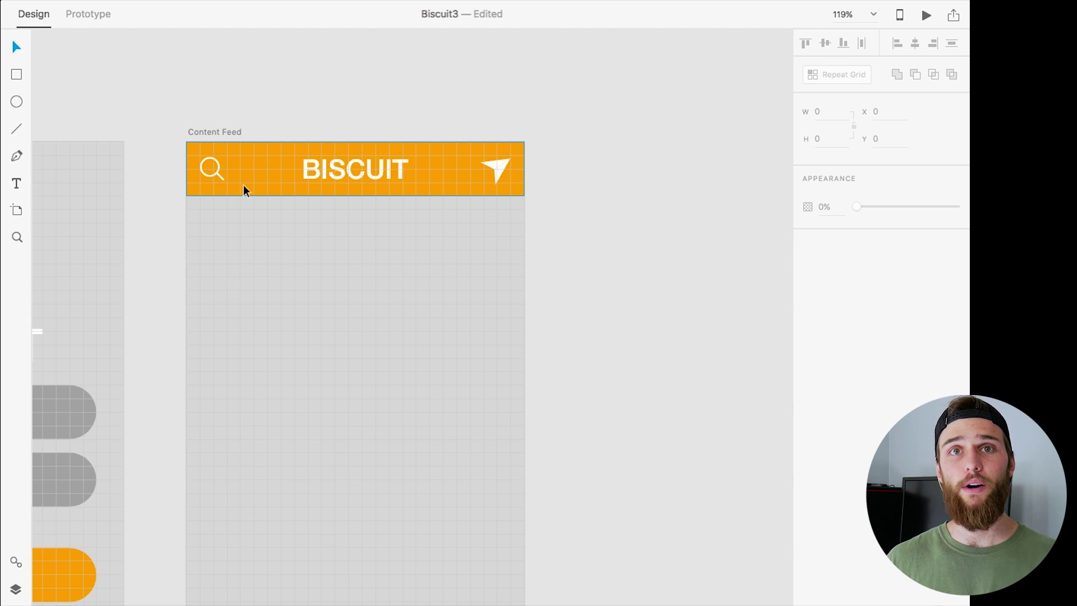
pyautogui.scroll(3, 255, 413)
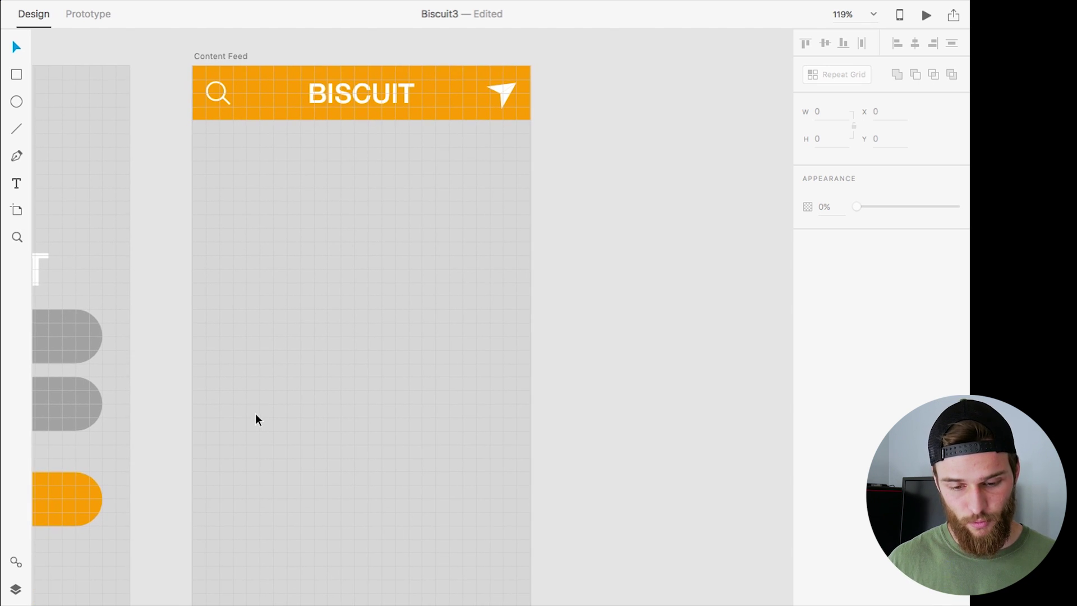
# Step: Draw an open left-pointing chevron between the magnifying glass and the BISCUIT title, with its ends at X 75, Y 15 and Y 45
pyautogui.scroll(5, 131, 261)
pyautogui.scroll(-3, 131, 261)
pyautogui.scroll(5, 131, 261)
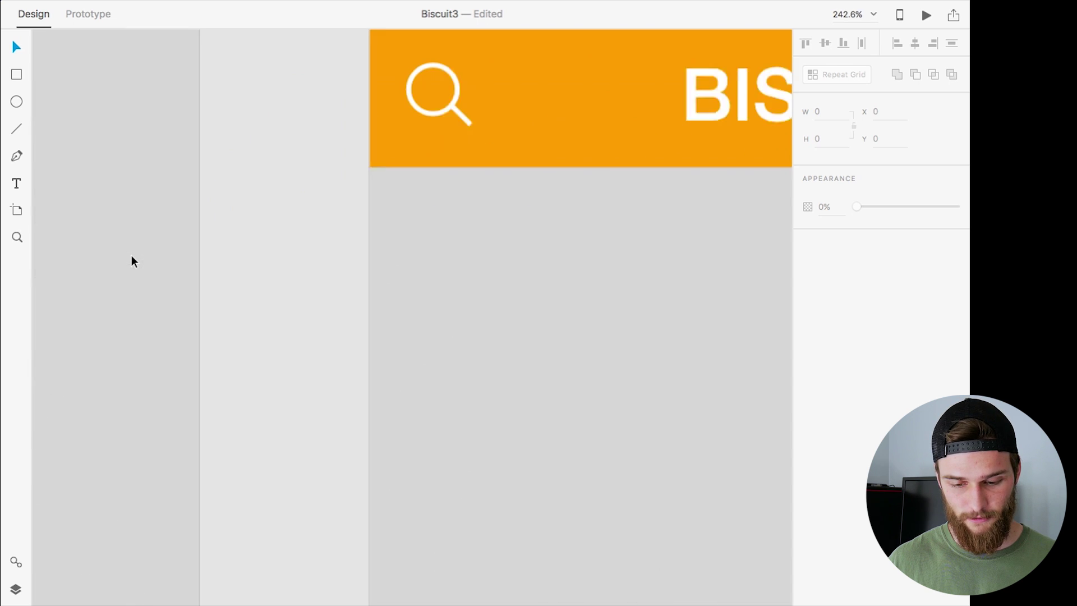
pyautogui.hscroll(-3, 517, 280)
pyautogui.scroll(2, 517, 279)
pyautogui.click(16, 156)
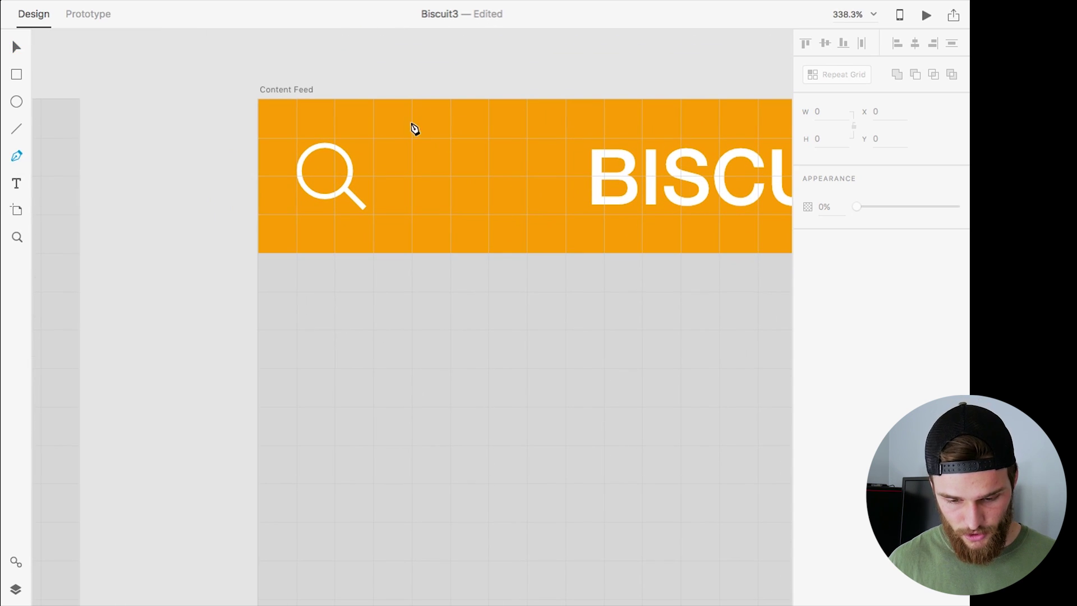
pyautogui.click(451, 138)
pyautogui.click(413, 176)
pyautogui.click(450, 214)
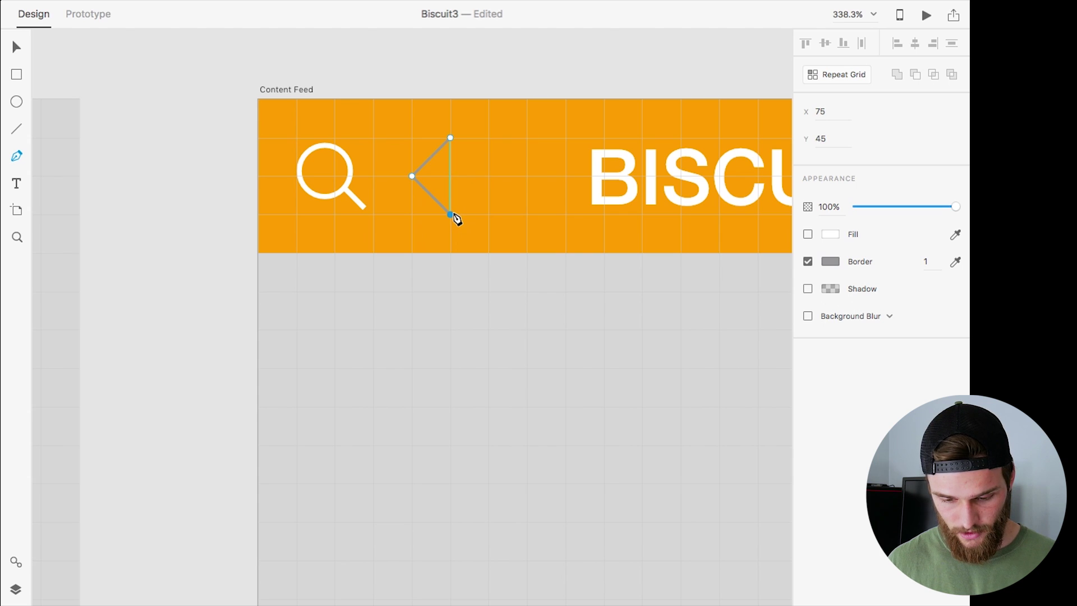
pyautogui.press('Escape')
# Step: Set the chevron's border width to 2 and its border colour to white
pyautogui.click(931, 265)
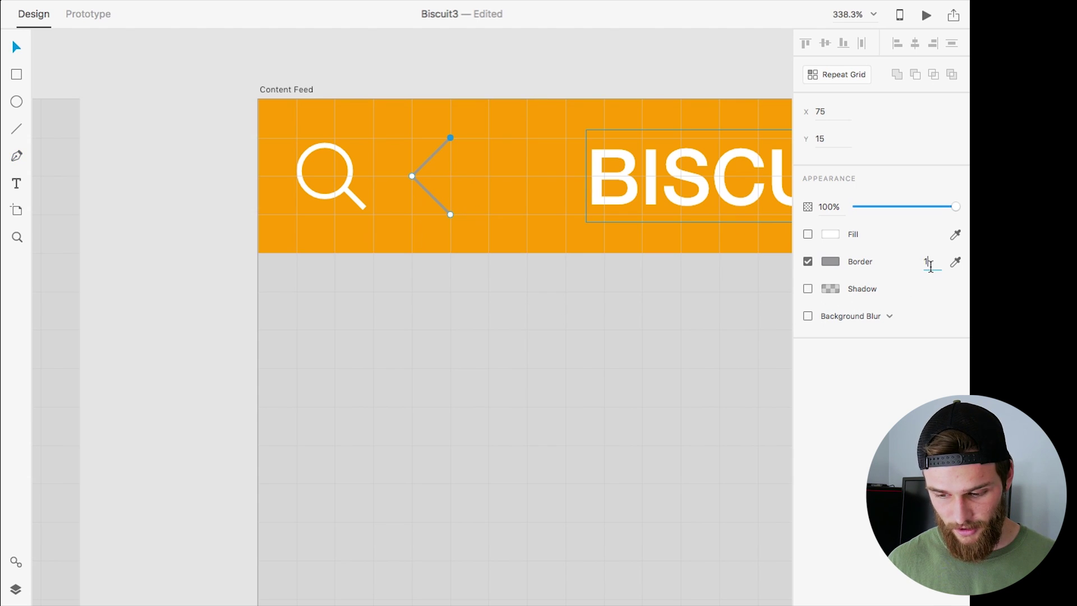
pyautogui.write('2')
pyautogui.press('Return')
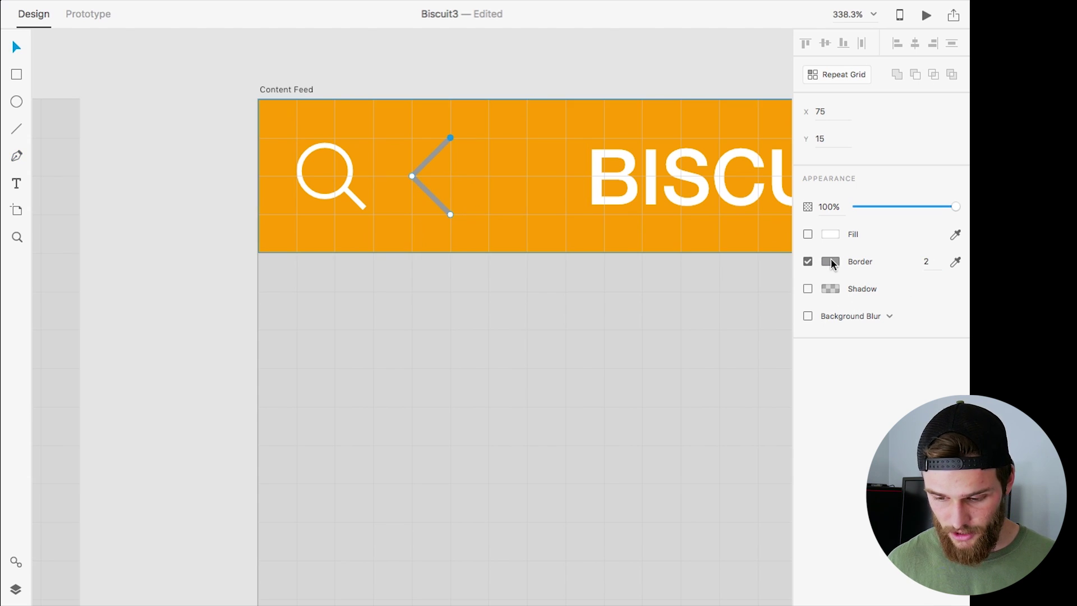
pyautogui.click(831, 261)
pyautogui.moveTo(656, 191); pyautogui.dragTo(614, 167)
pyautogui.click(618, 168)
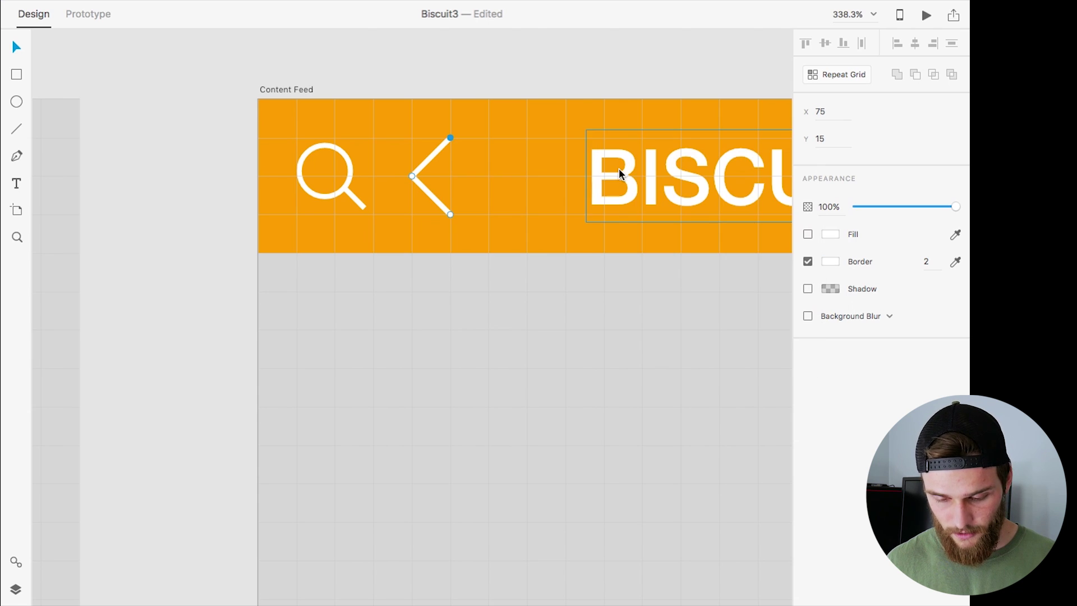
# Step: Delete the chevron from the Content Feed header
pyautogui.scroll(-5, 473, 207)
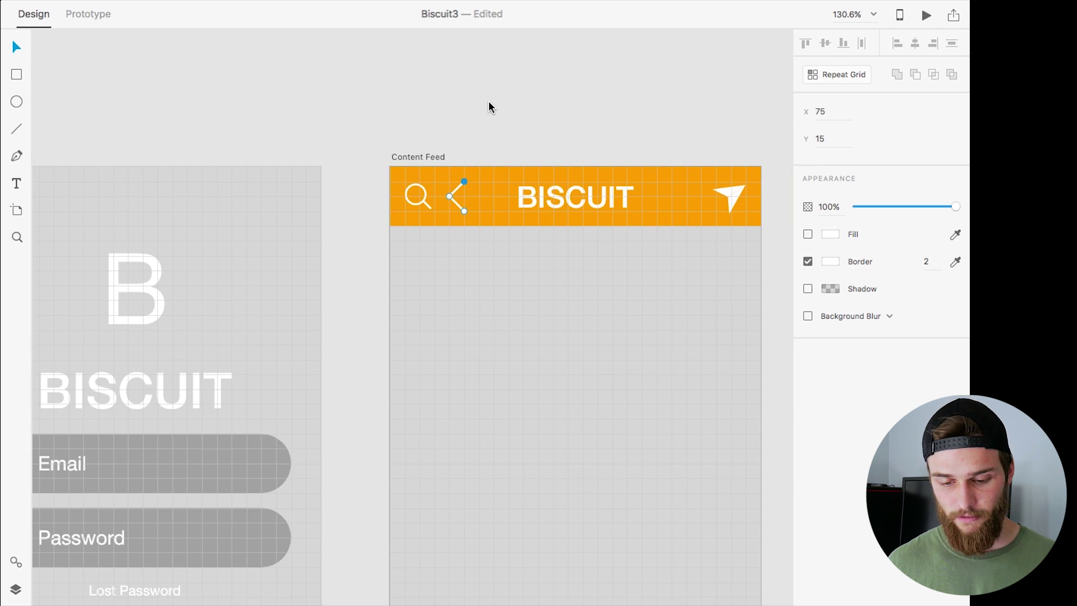
pyautogui.click(481, 96)
pyautogui.doubleClick(458, 188)
pyautogui.press('Delete')
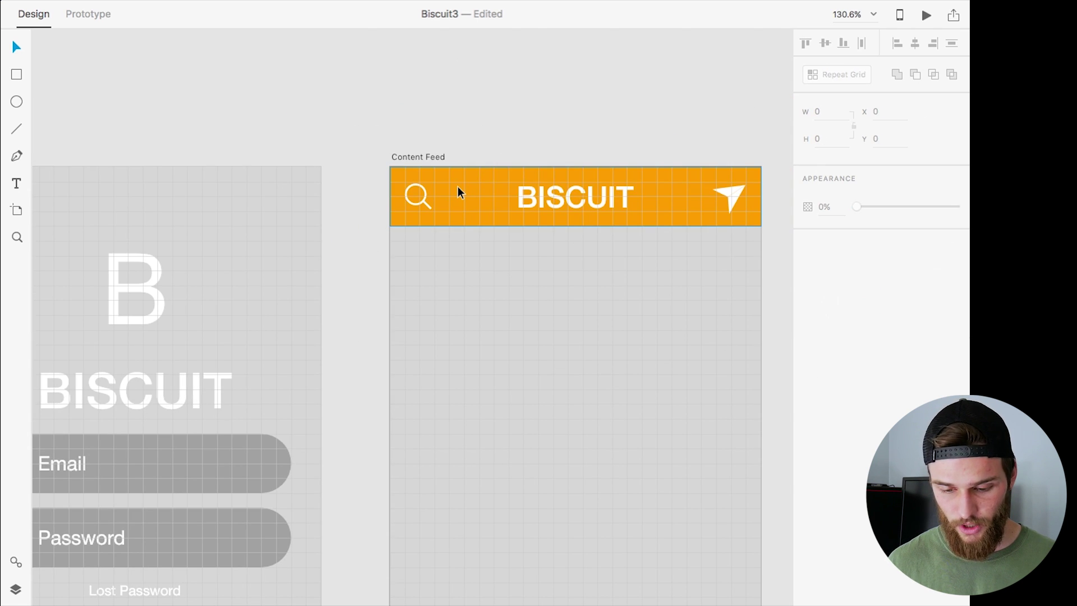
# Step: Draw a rectangle of 345 by 180 below the Content Feed header at X 15, Y 75
pyautogui.scroll(-5, 458, 191)
pyautogui.hscroll(5, 458, 191)
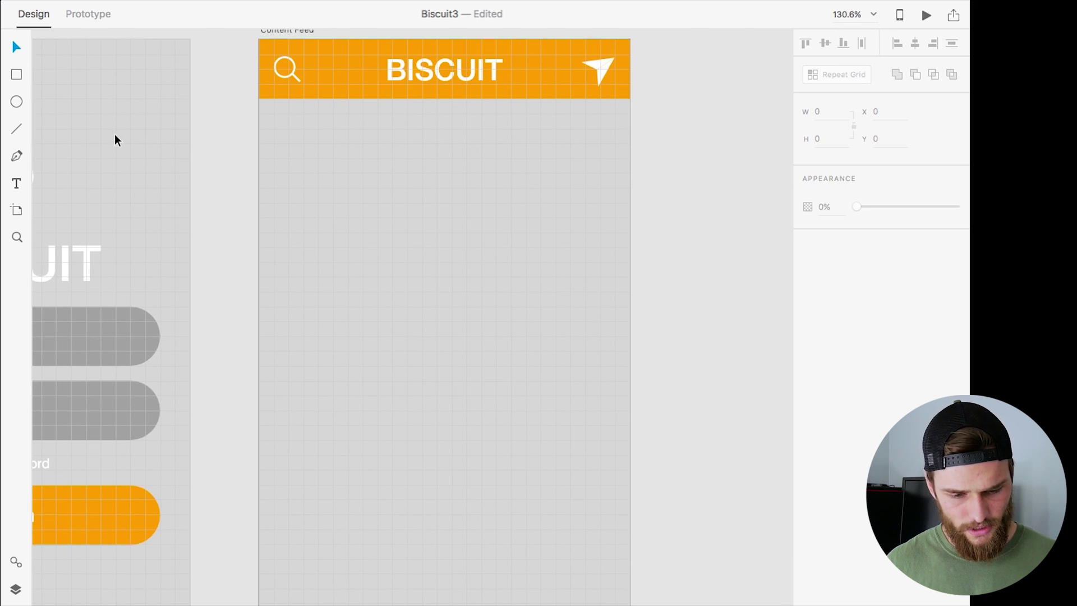
pyautogui.click(16, 75)
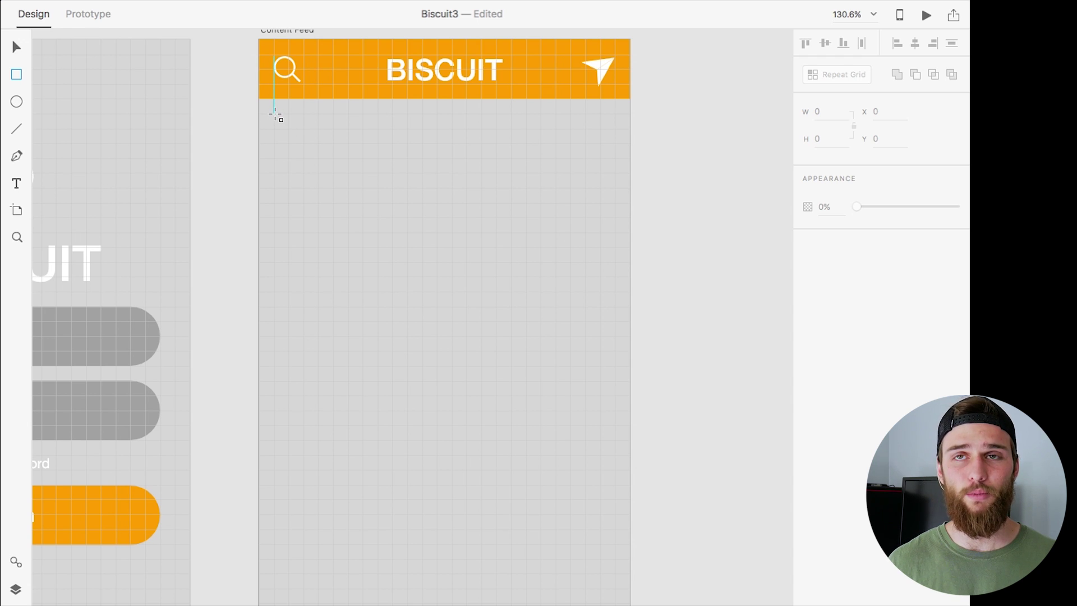
pyautogui.moveTo(275, 115); pyautogui.dragTo(615, 291)
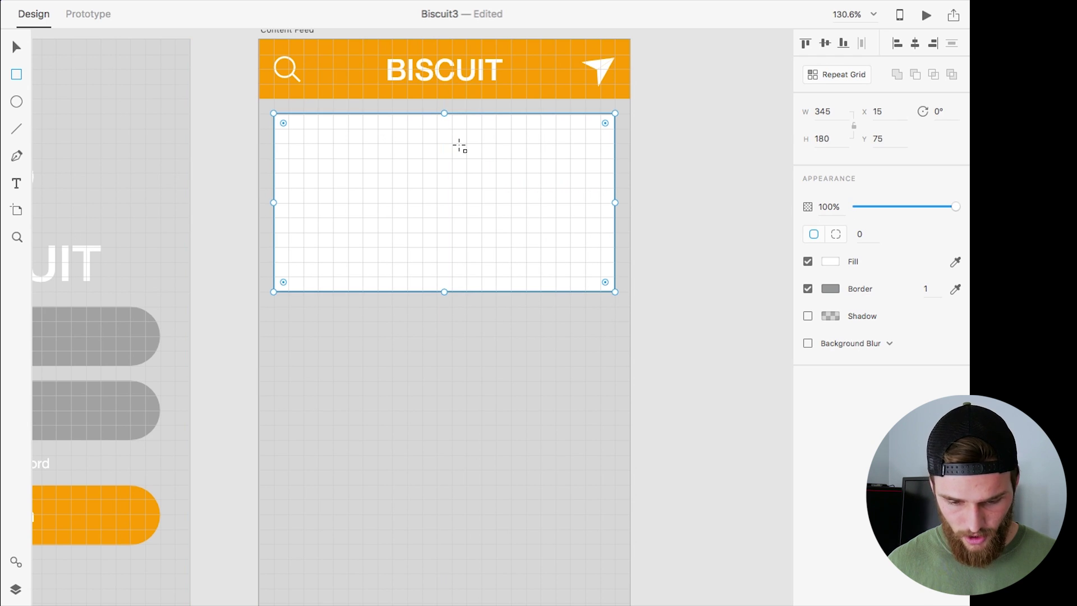
# Step: Turn off the rectangle's border and set its fill to grey #A7A7A7
pyautogui.click(808, 289)
pyautogui.click(829, 260)
pyautogui.moveTo(664, 187)
pyautogui.mouseDown()
pyautogui.moveTo(643, 186)
pyautogui.moveTo(636, 214)
pyautogui.mouseUp()
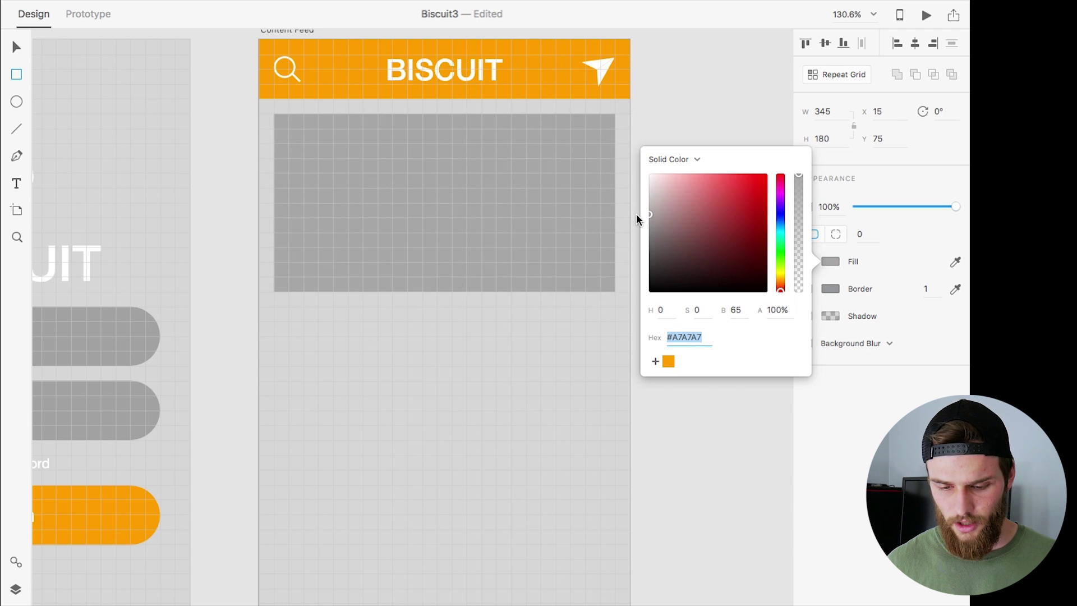
pyautogui.click(391, 131)
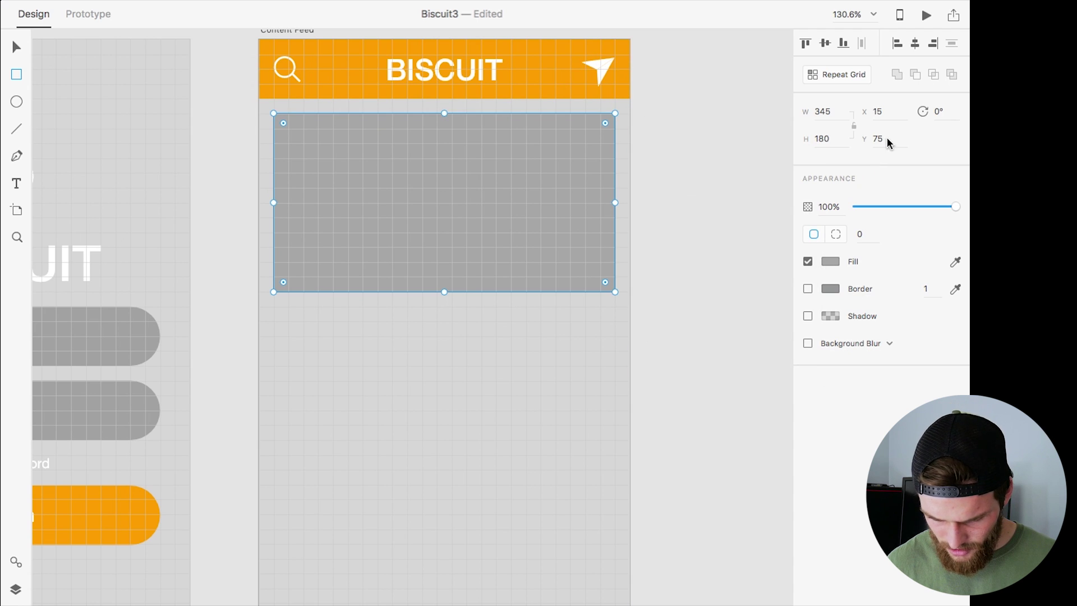
# Step: Round the grey rectangle's corners with a radius of 5 and deselect it
pyautogui.click(864, 234)
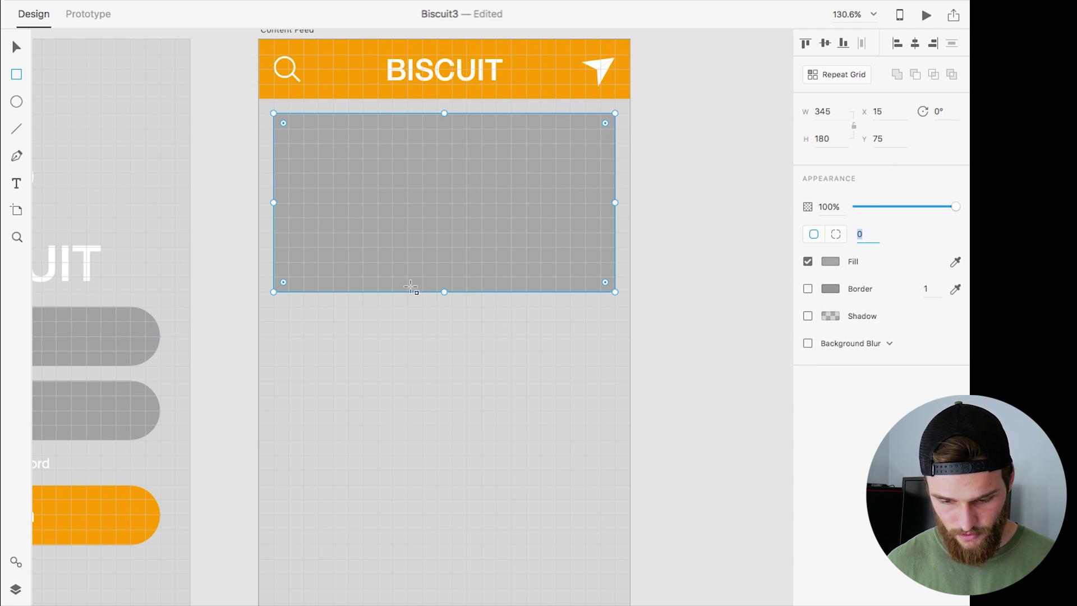
pyautogui.write('5')
pyautogui.press('Return')
pyautogui.scroll(5, 598, 209)
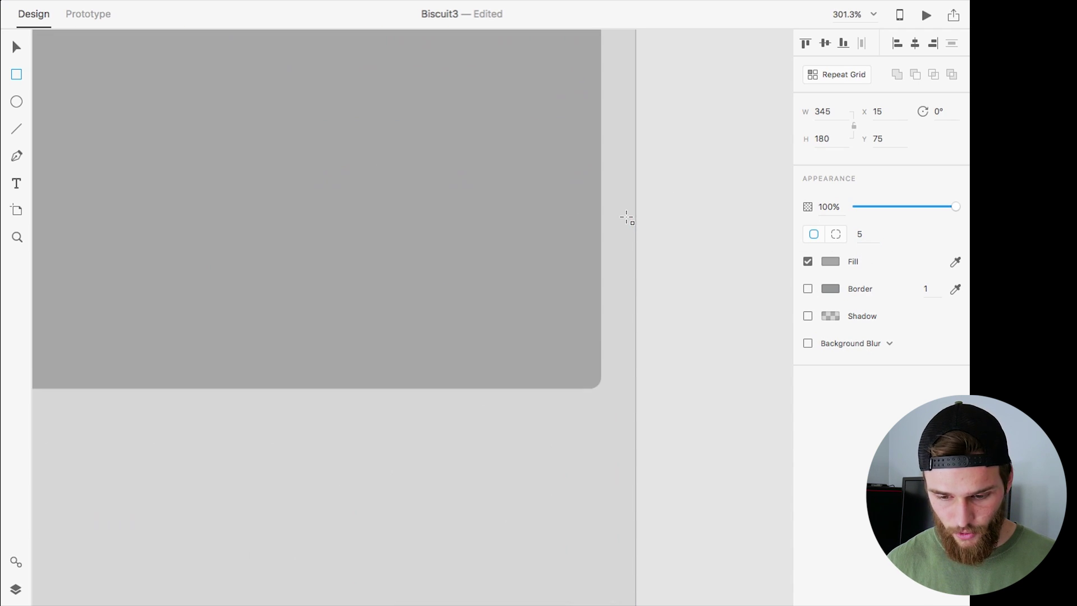
pyautogui.press('Escape')
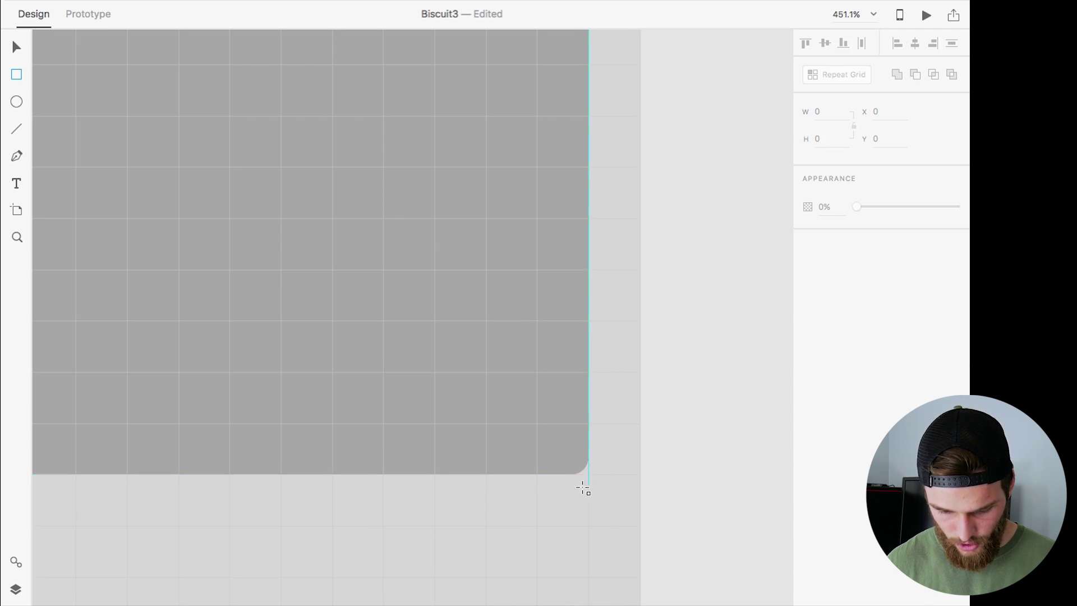
pyautogui.scroll(-3, 572, 471)
pyautogui.press('super+apostrophe')
pyautogui.scroll(-3, 567, 473)
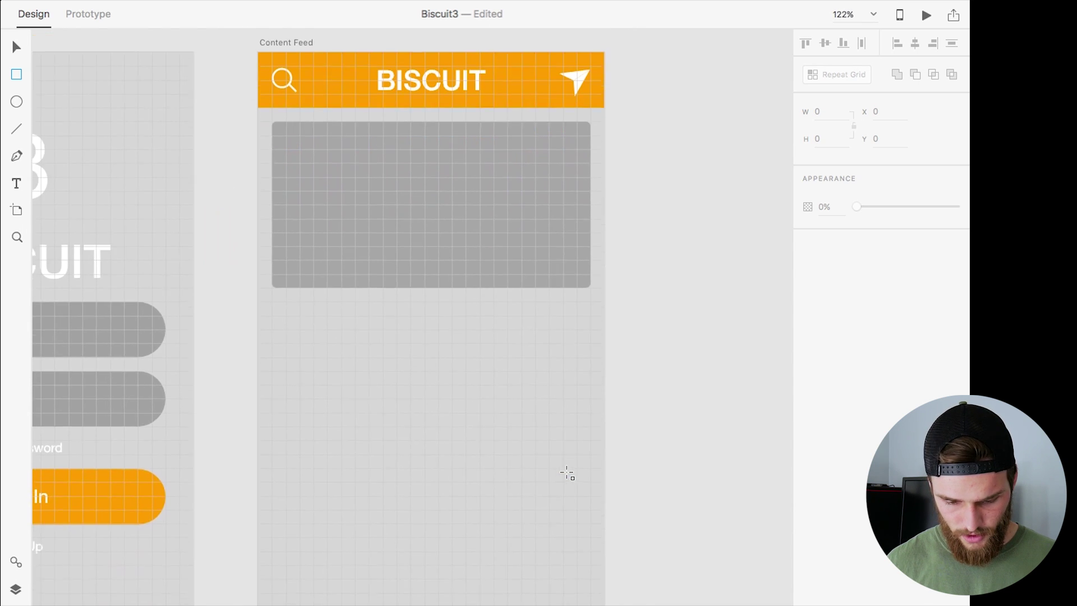
# Step: Duplicate the grey rectangle directly beneath itself at Y 255 and set the copy's fill to white #FFFFFF
pyautogui.click(16, 47)
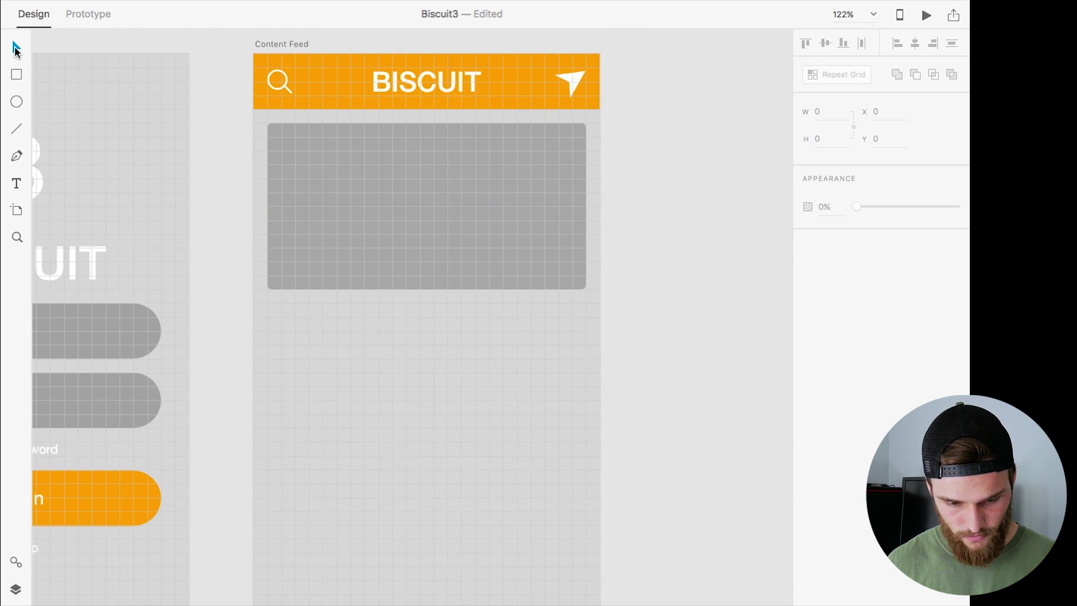
pyautogui.click(422, 219)
pyautogui.moveTo(422, 219); pyautogui.dragTo(425, 382)
pyautogui.click(830, 261)
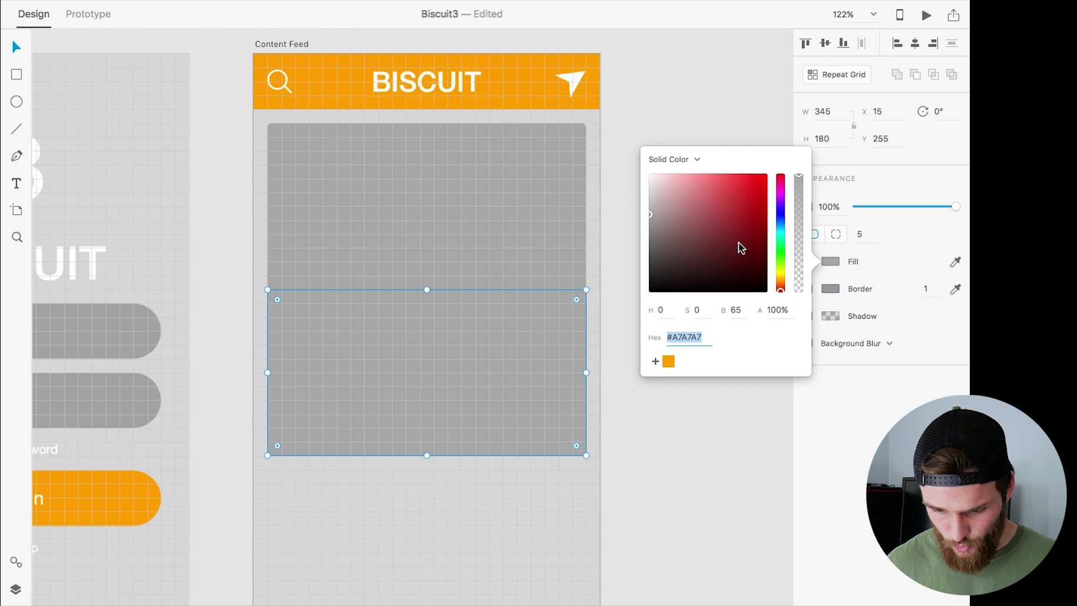
pyautogui.moveTo(652, 200); pyautogui.dragTo(637, 176)
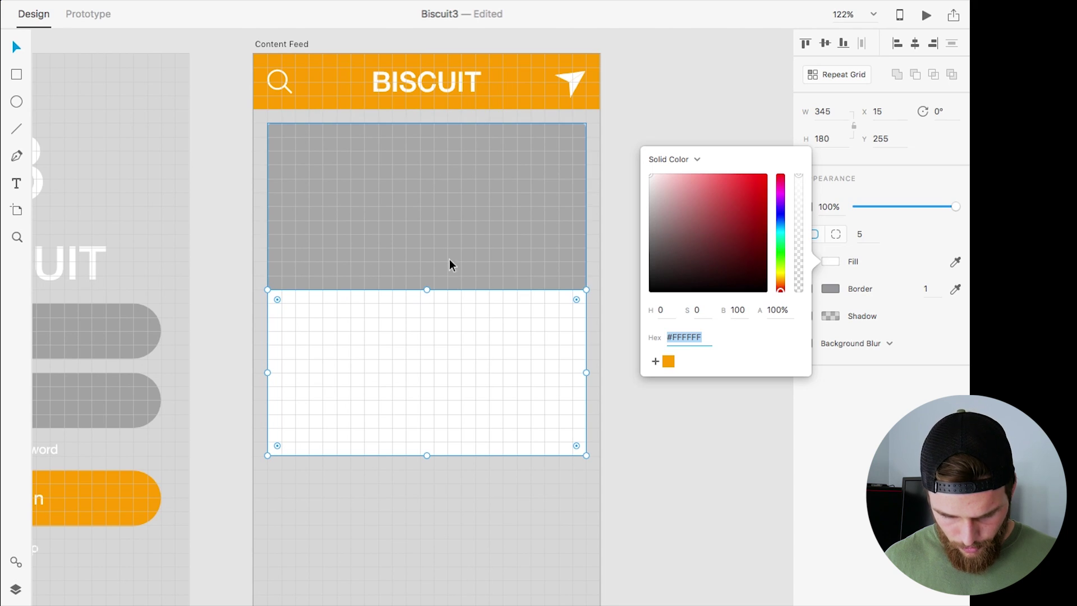
# Step: Set the white rectangle's corner radius to 0
pyautogui.click(431, 362)
pyautogui.click(863, 236)
pyautogui.write('0')
pyautogui.press('Escape')
pyautogui.click(429, 331)
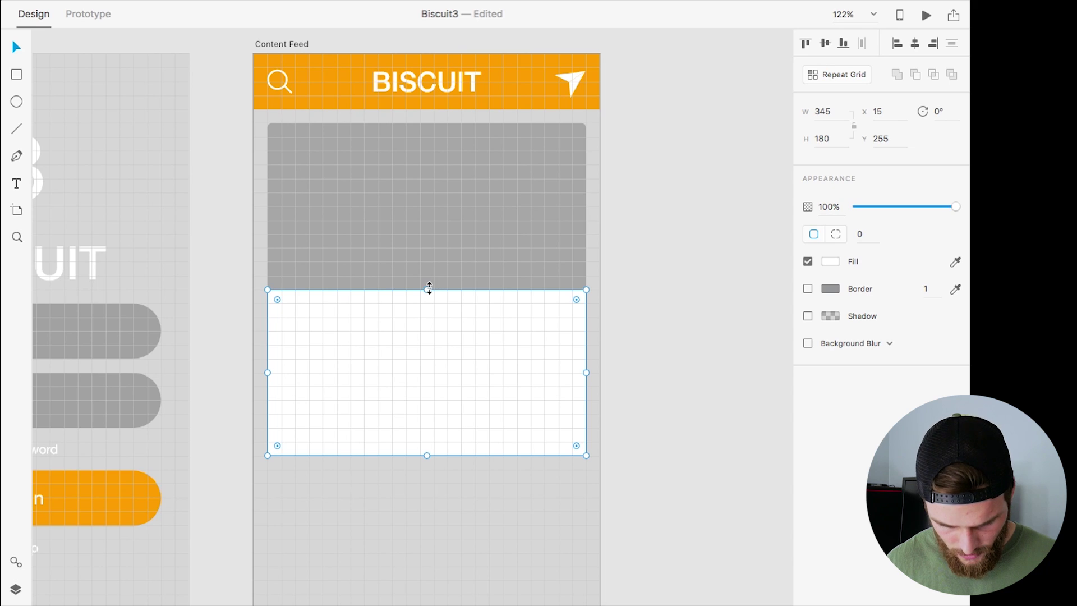
# Step: Extend the white rectangle's upper edge to Y 240 so that it overlaps the grey card, with a height of 195
pyautogui.moveTo(428, 289); pyautogui.dragTo(427, 293)
pyautogui.scroll(5, 427, 293)
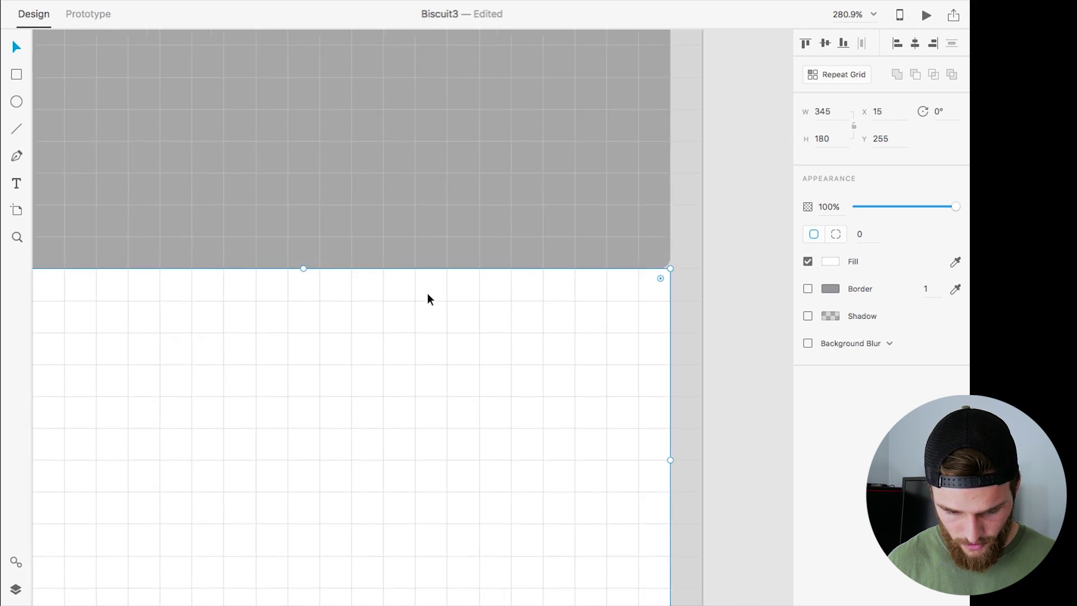
pyautogui.hscroll(5, 427, 299)
pyautogui.click(423, 268)
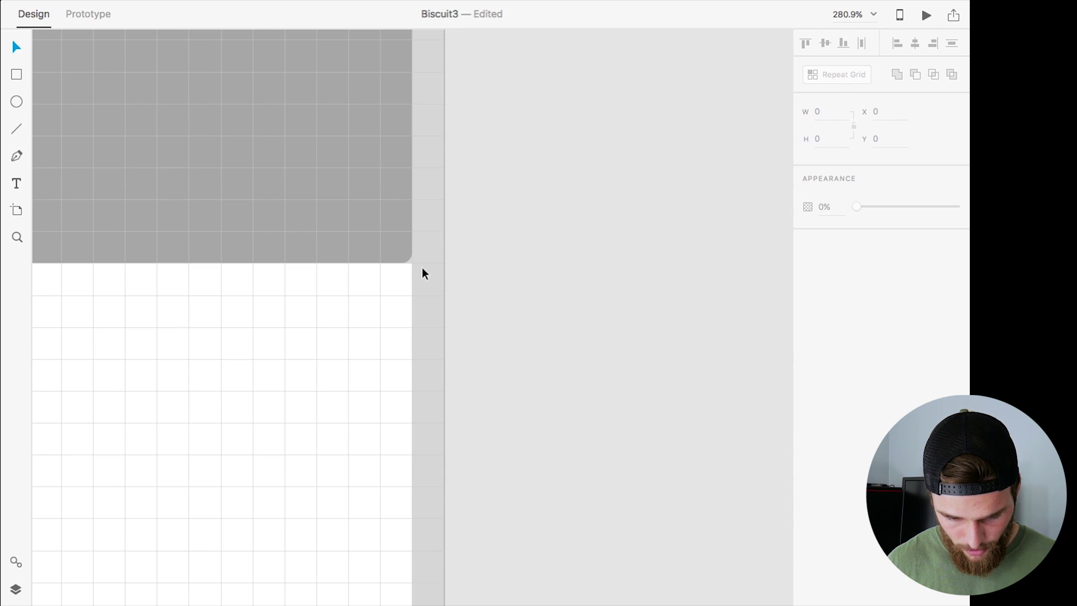
pyautogui.scroll(10, 415, 262)
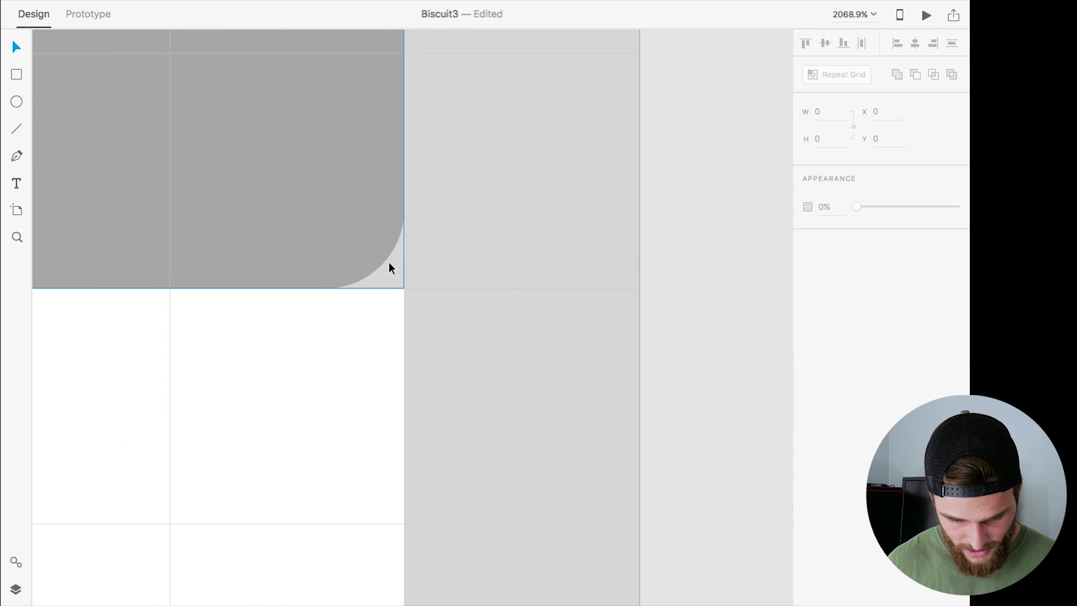
pyautogui.scroll(-10, 390, 267)
pyautogui.click(301, 319)
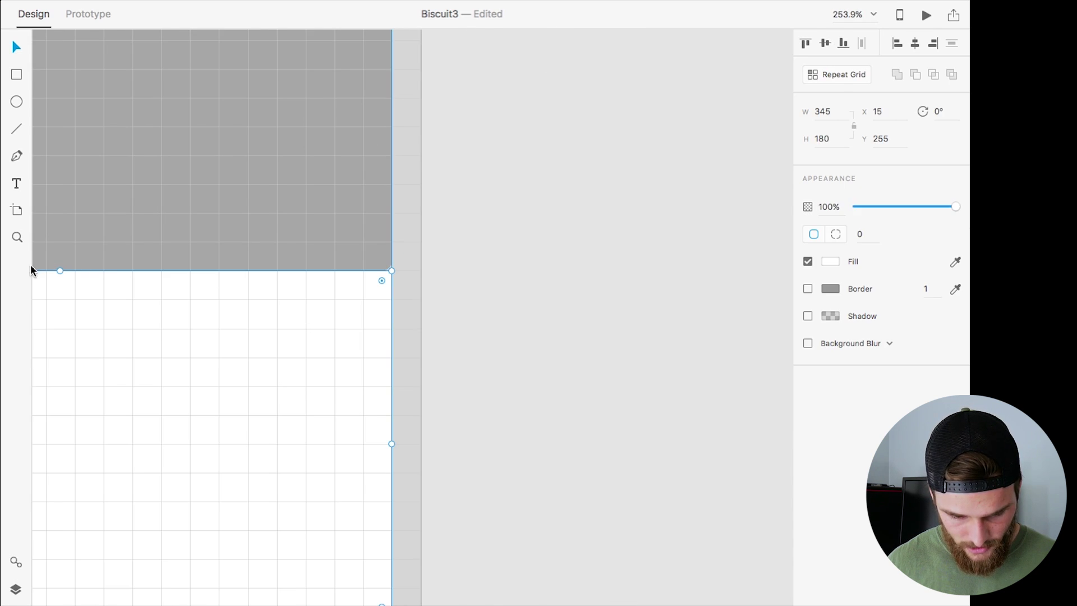
pyautogui.moveTo(60, 271); pyautogui.dragTo(58, 247)
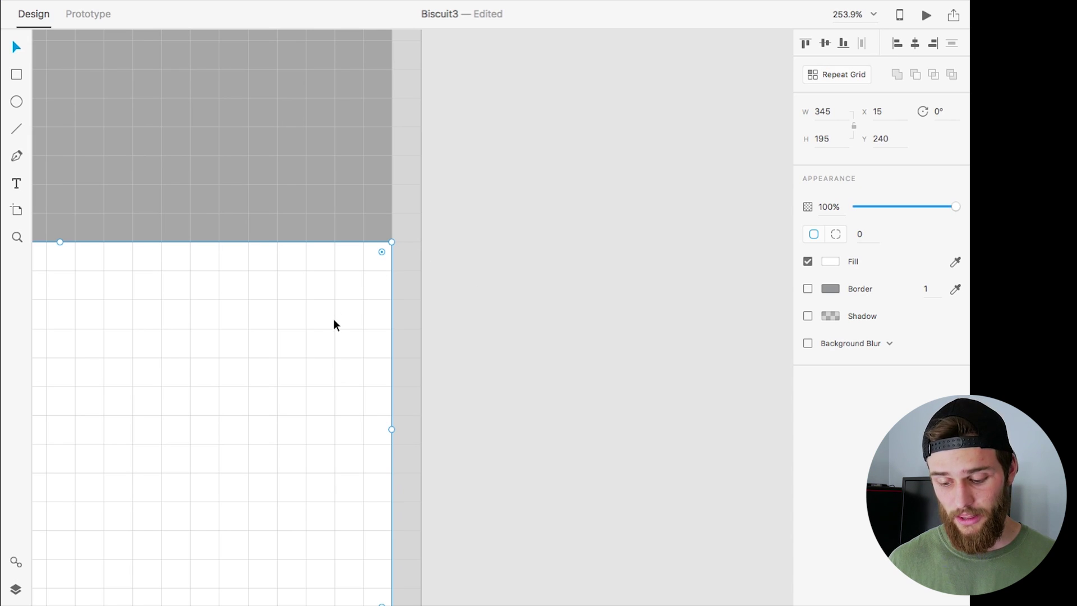
# Step: Send the white rectangle backward behind the grey rounded rectangle and deselect it
pyautogui.press('super+bracketleft')
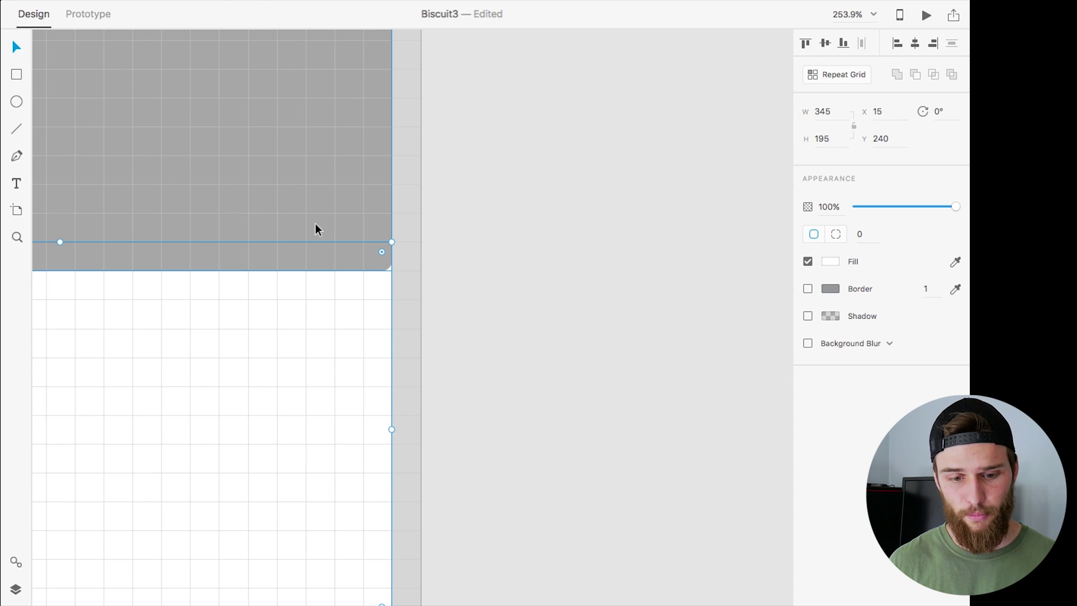
pyautogui.moveTo(149, 5)
pyautogui.click(149, 4)
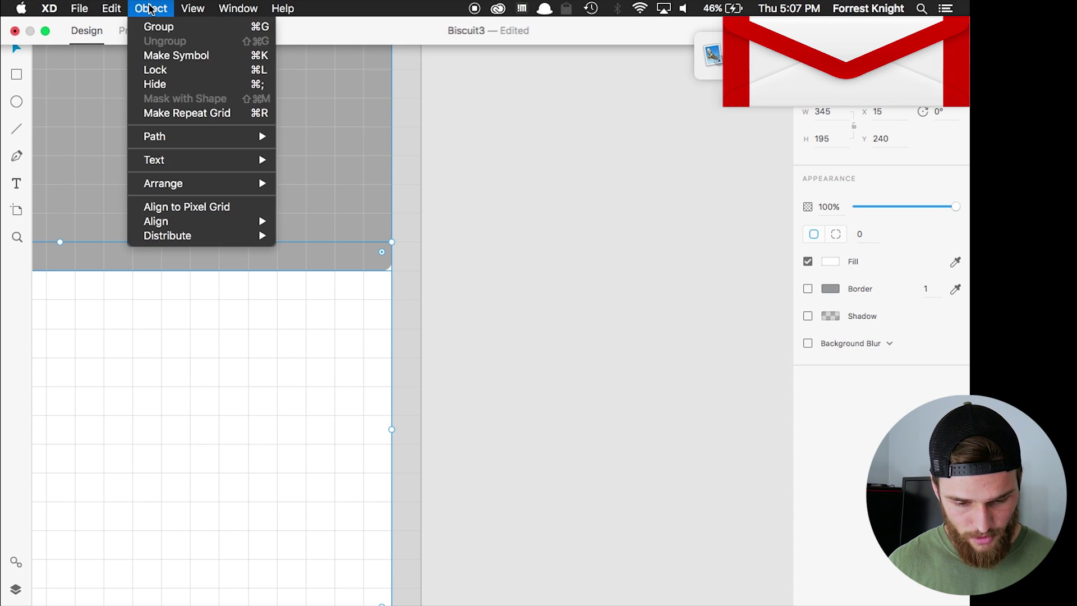
pyautogui.click(830, 56)
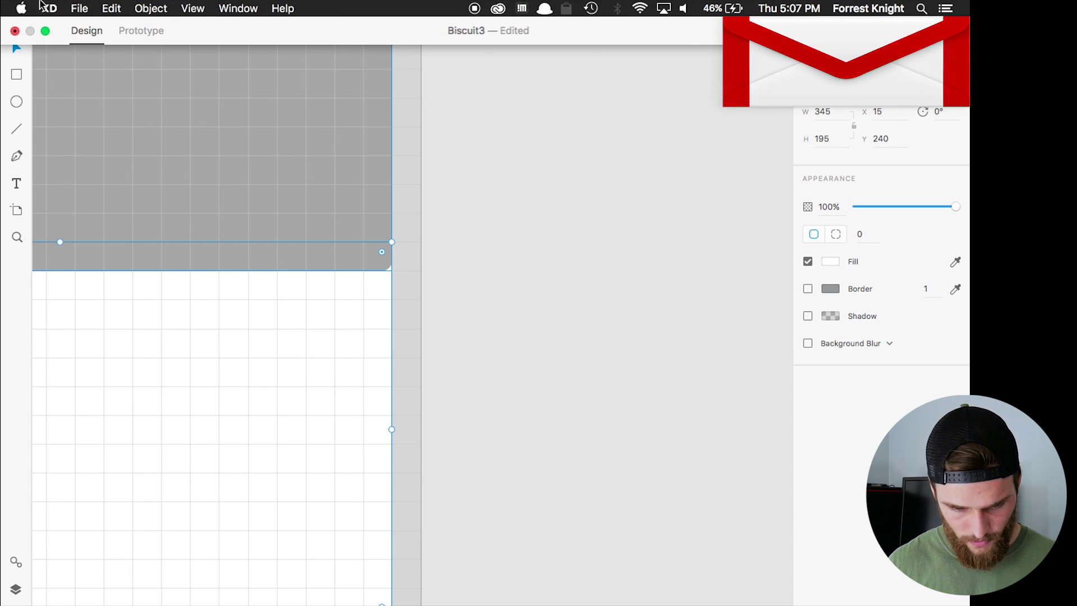
pyautogui.click(151, 8)
pyautogui.moveTo(173, 188)
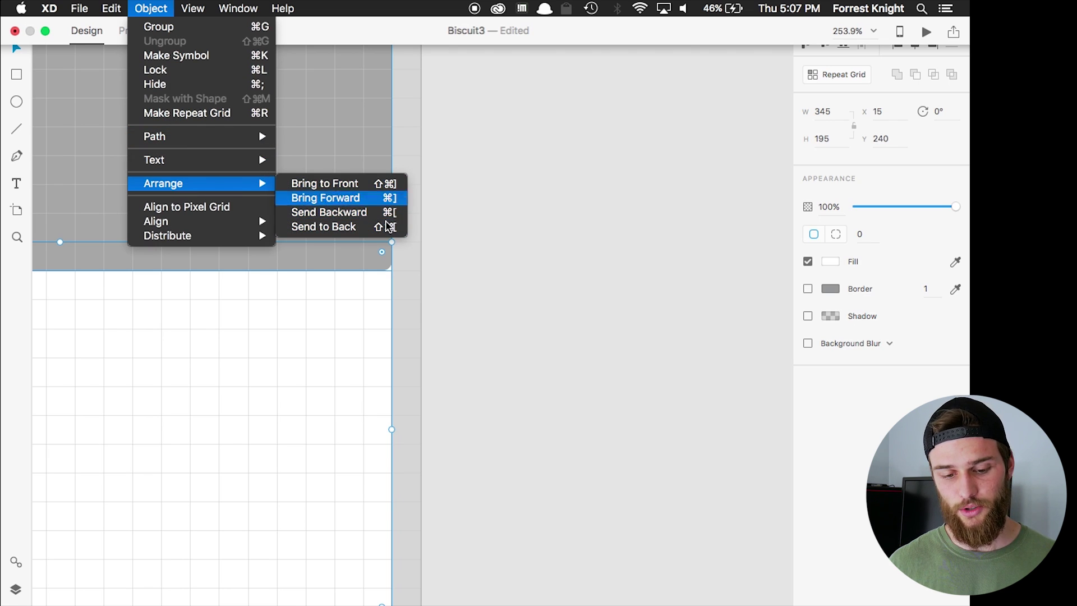
pyautogui.click(393, 199)
pyautogui.hscroll(-3, 213, 312)
pyautogui.scroll(-5, 213, 305)
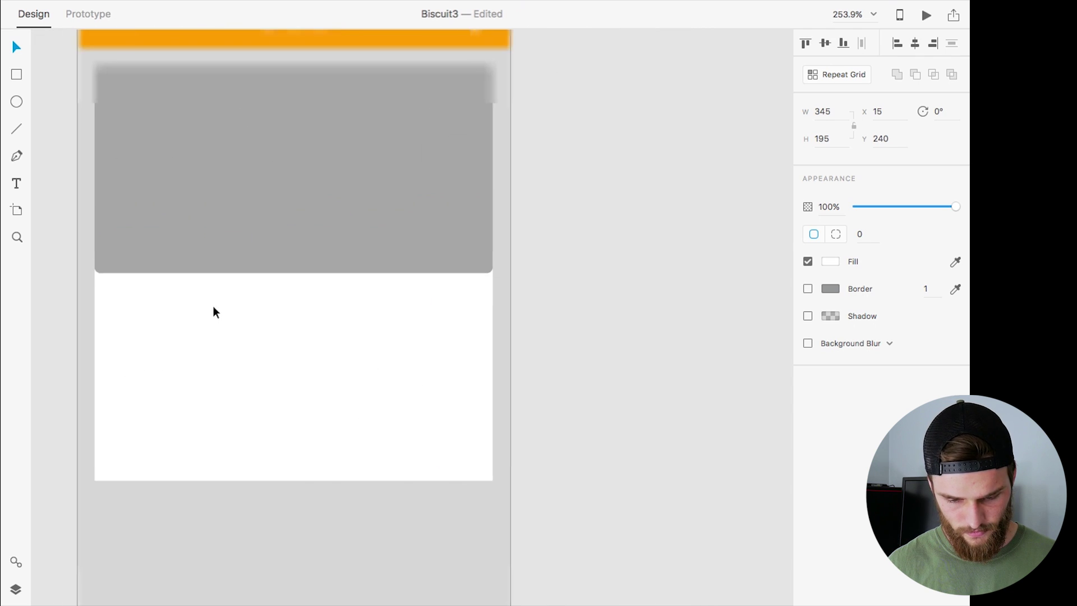
pyautogui.hscroll(-3, 213, 305)
pyautogui.click(589, 333)
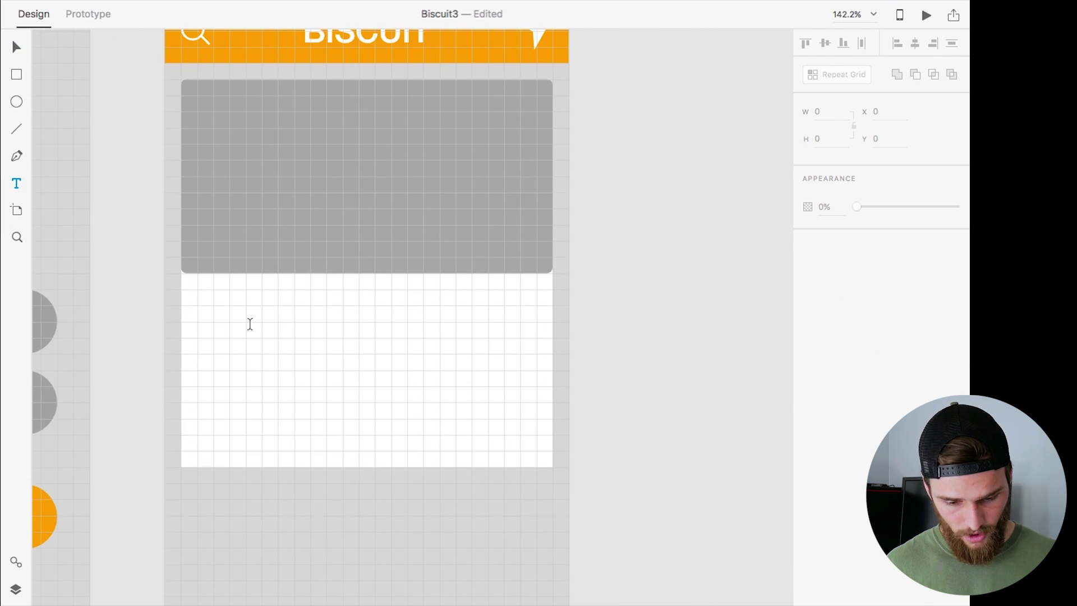
# Step: Add the title text "Cheeseburger Silders" on the white rectangle just below the grey card, starting at X 45, Y 285
pyautogui.click(216, 304)
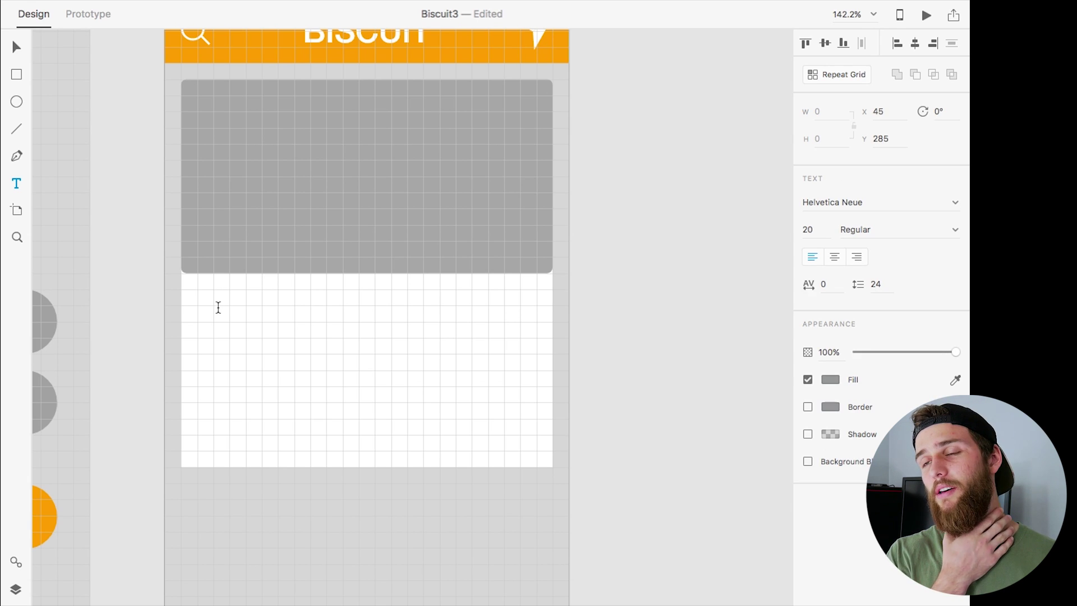
pyautogui.write('Cheese')
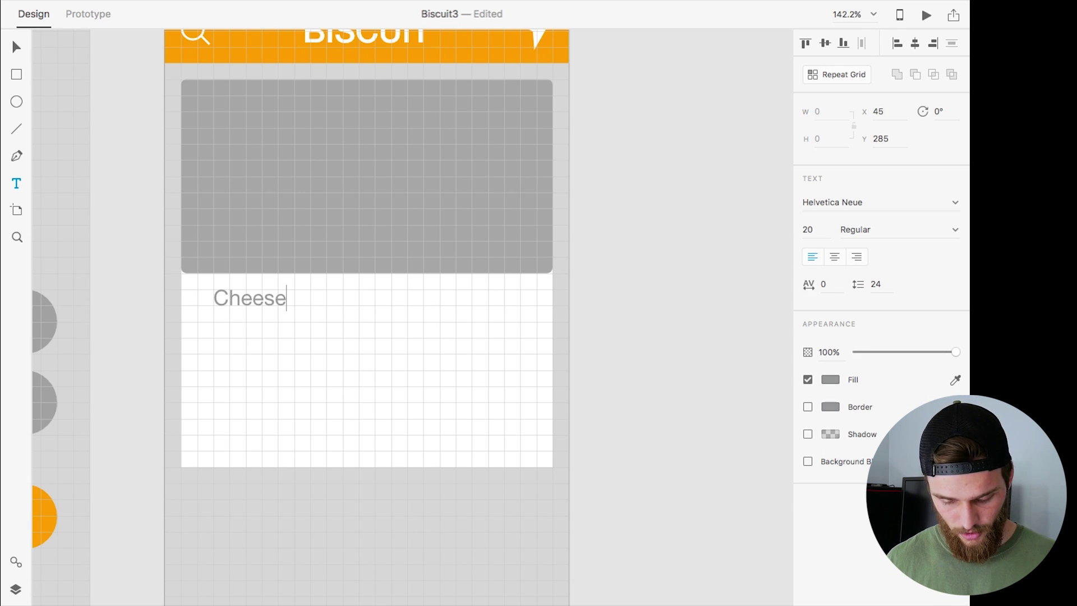
pyautogui.write('burger')
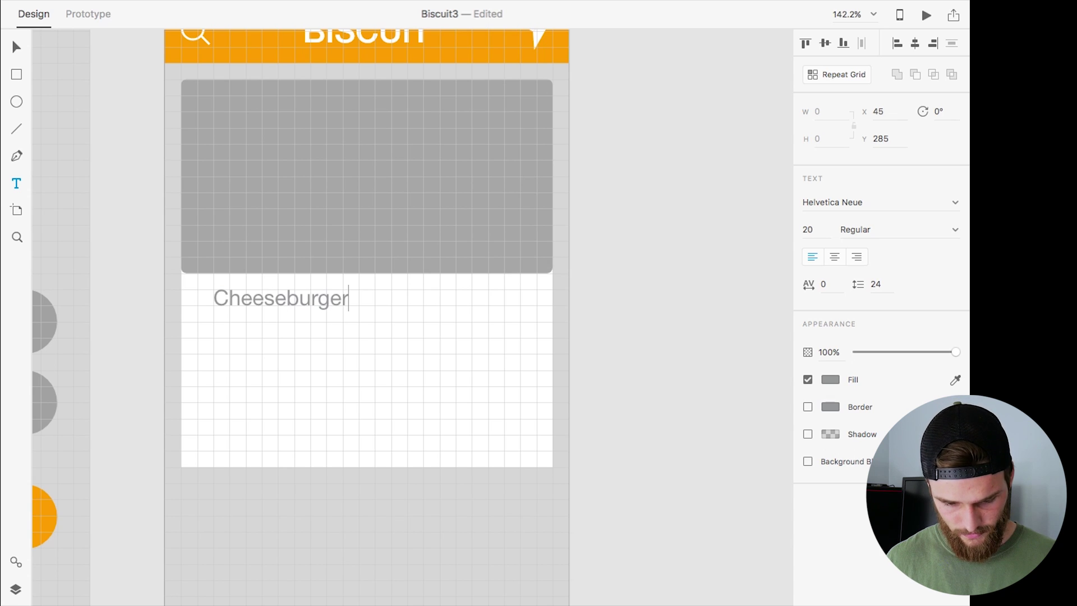
pyautogui.write(' Silders')
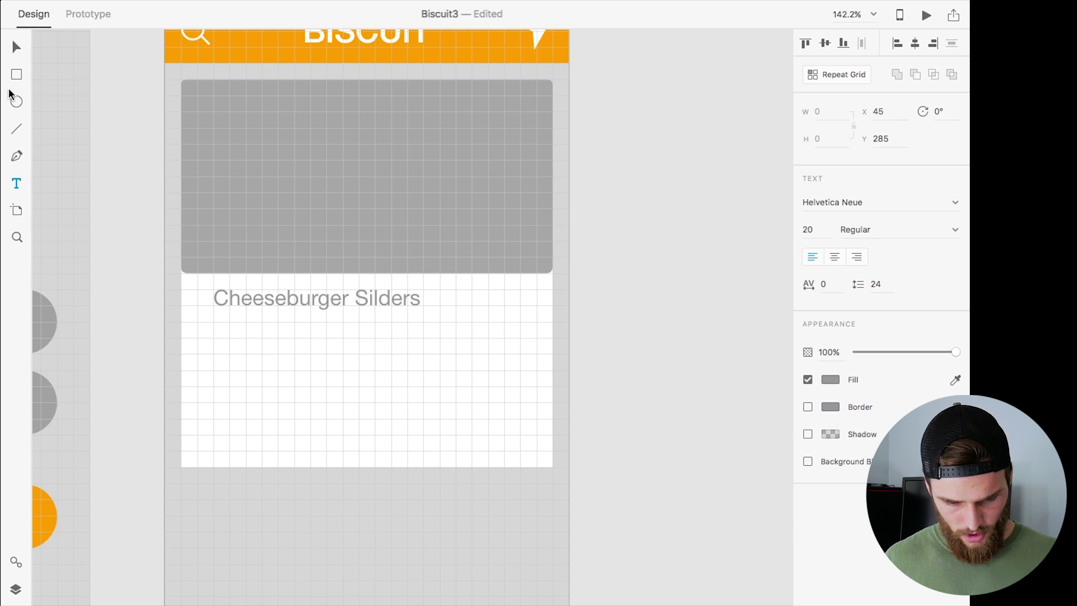
# Step: Set the "Cheeseburger Silders" title's font size to 24 and move it to X 30
pyautogui.tripleClick(355, 297)
pyautogui.click(817, 230)
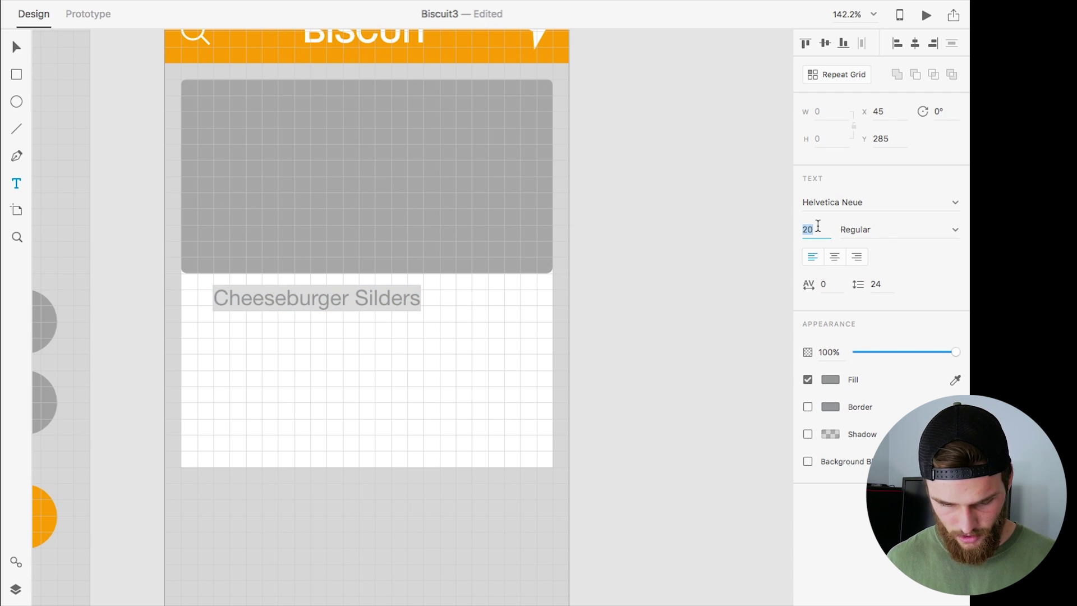
pyautogui.write('26')
pyautogui.press('Return')
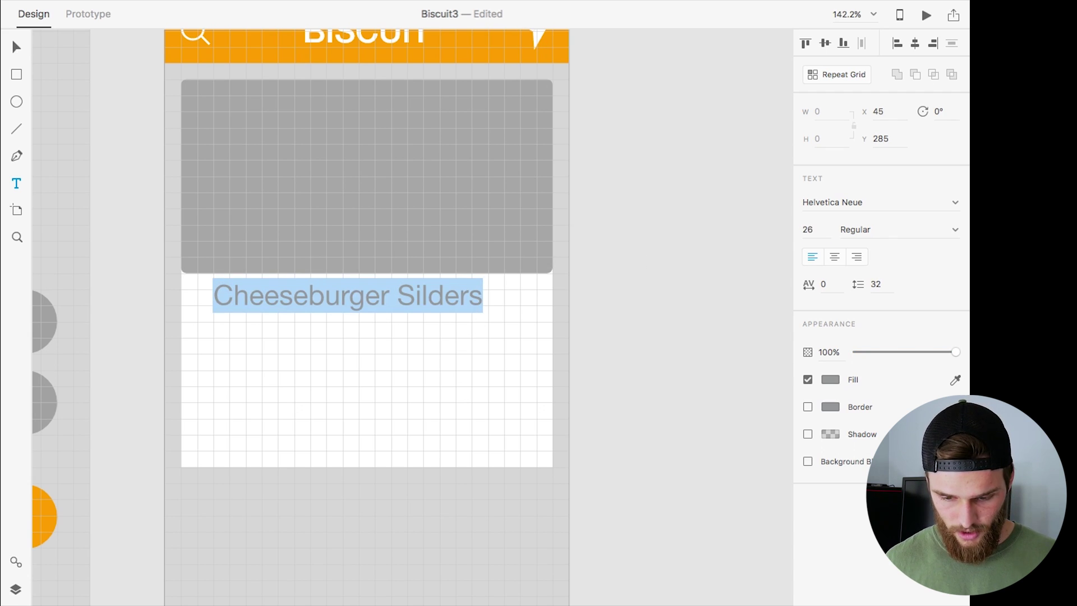
pyautogui.click(815, 229)
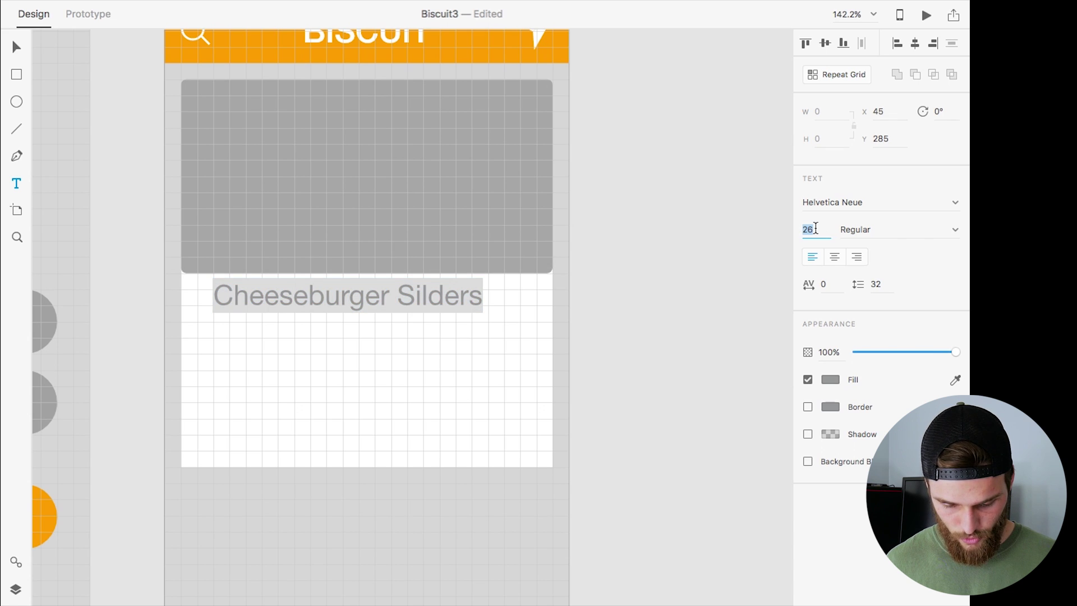
pyautogui.write('24')
pyautogui.press('Return')
pyautogui.click(16, 46)
pyautogui.click(374, 302)
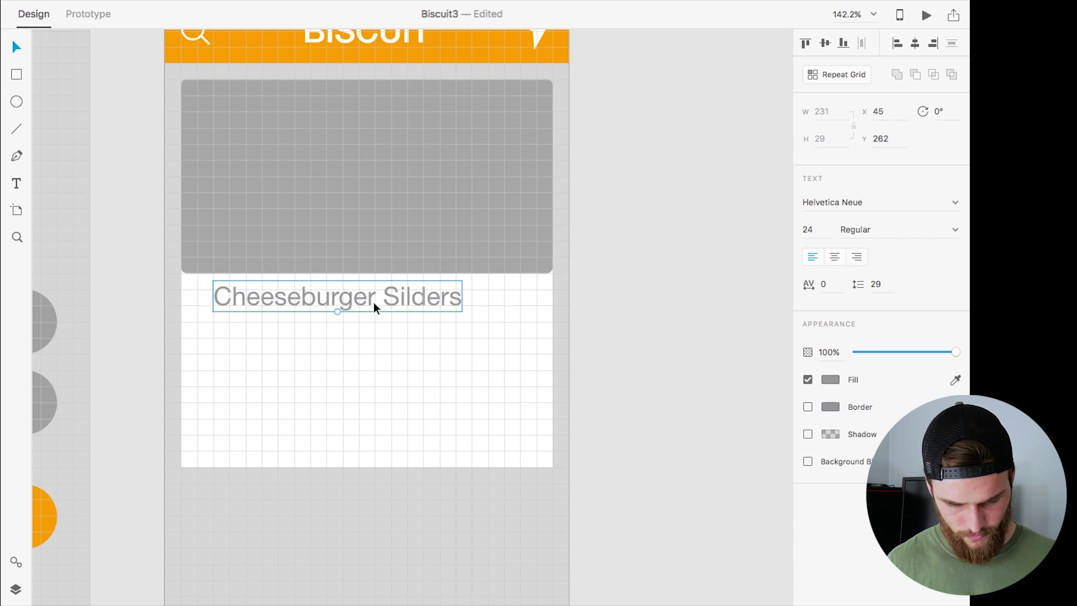
pyautogui.moveTo(361, 297); pyautogui.dragTo(348, 297)
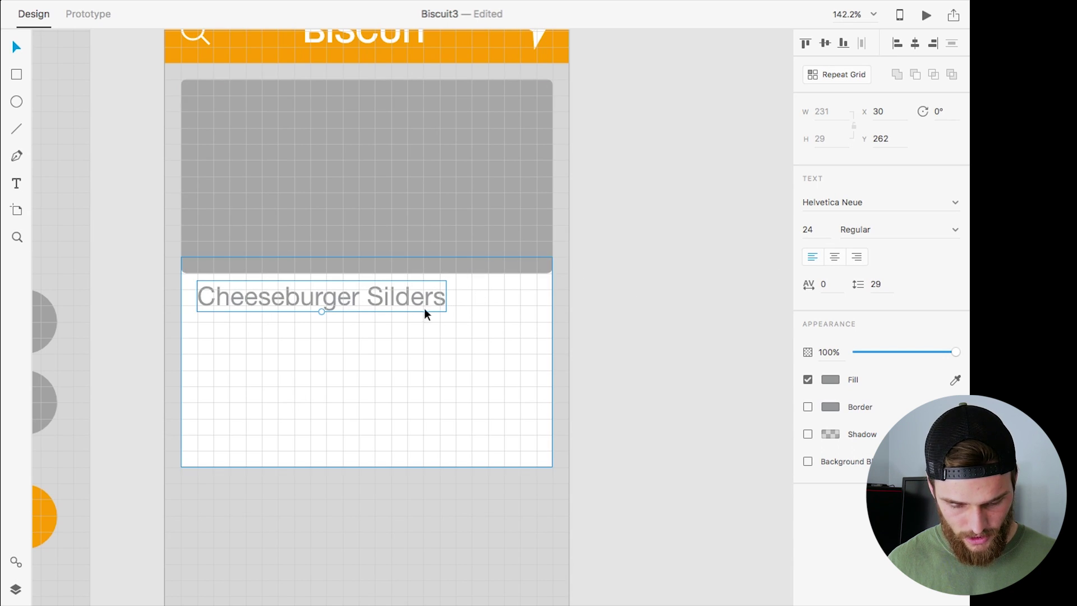
pyautogui.click(325, 372)
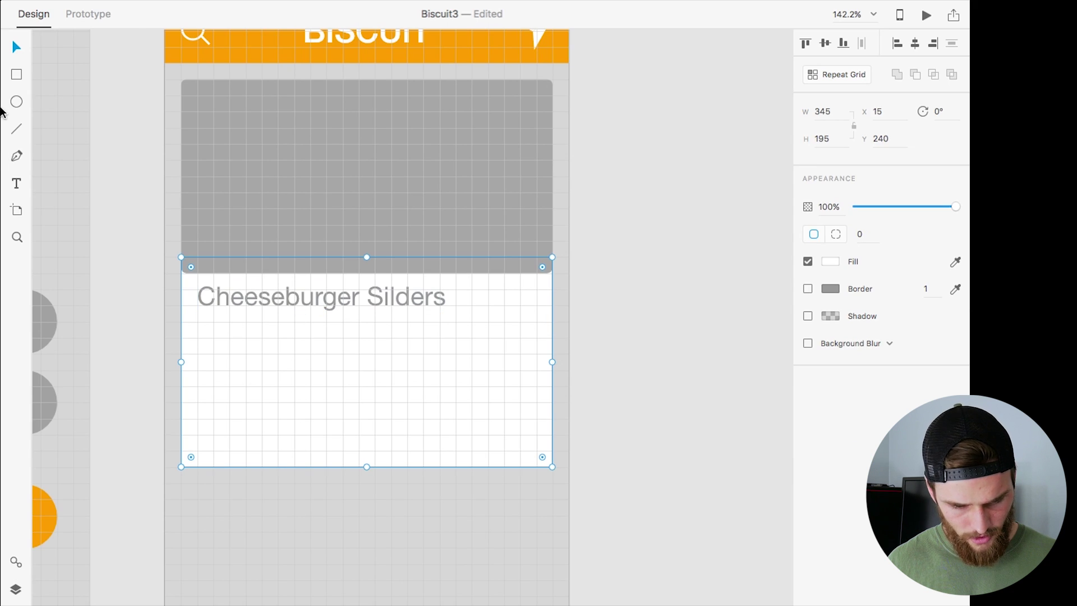
pyautogui.click(16, 183)
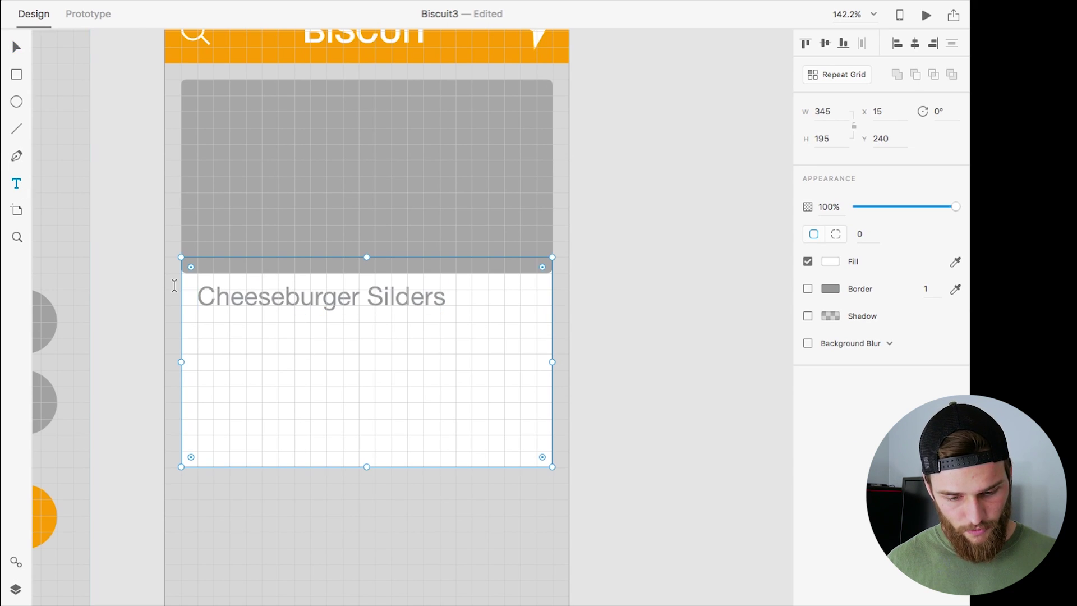
pyautogui.click(199, 331)
pyautogui.moveTo(197, 338); pyautogui.dragTo(535, 424)
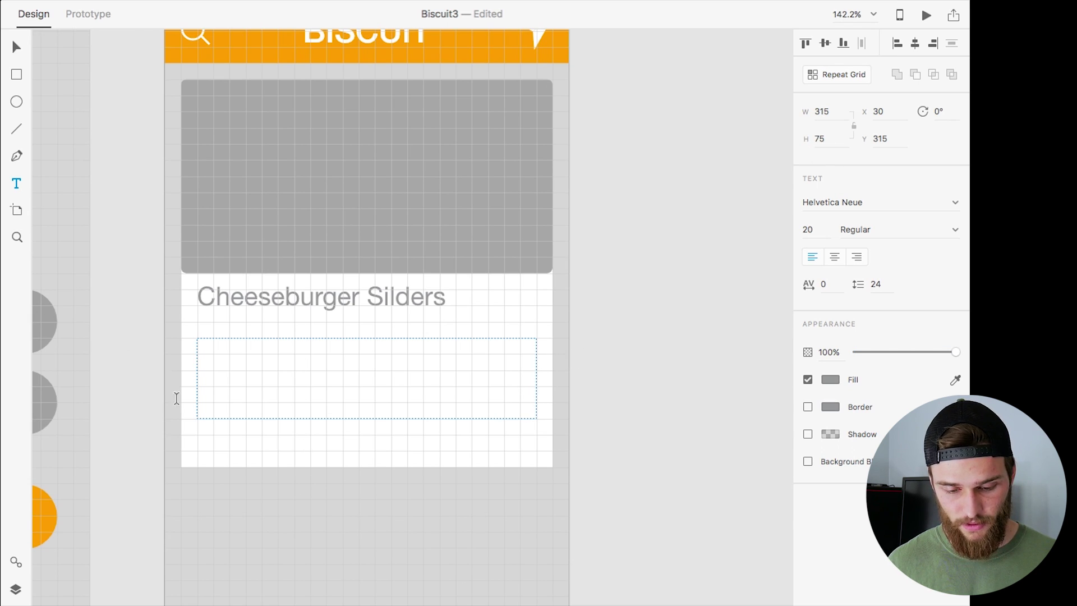
pyautogui.click(15, 46)
pyautogui.click(305, 400)
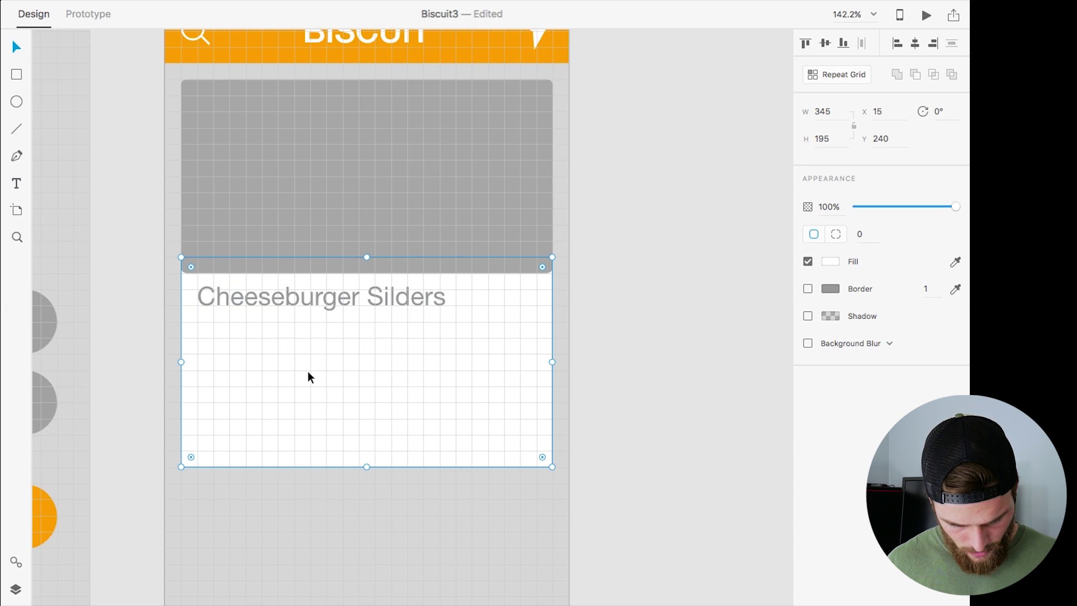
# Step: Draw an area text box of 315 by 75 below the card title at X 30, Y 315
pyautogui.click(17, 184)
pyautogui.click(199, 340)
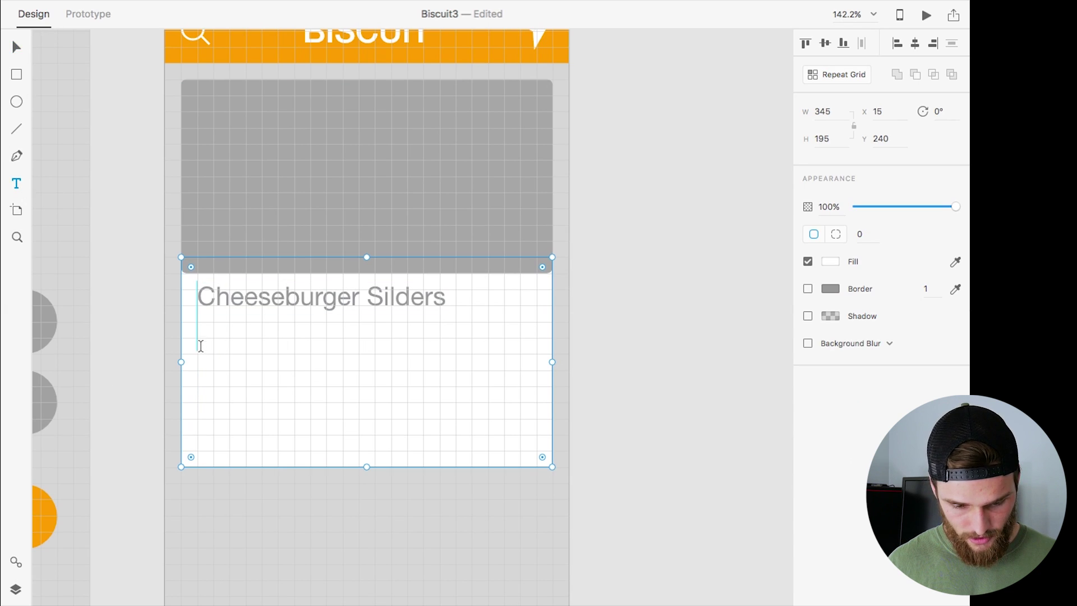
pyautogui.moveTo(198, 338); pyautogui.dragTo(534, 418)
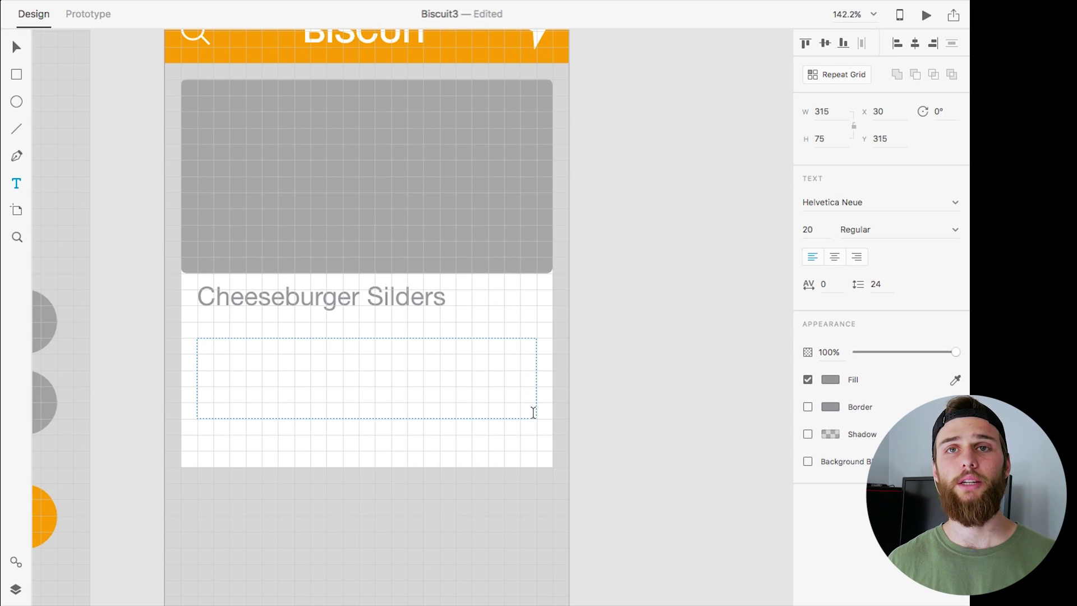
# Step: Fill the text box with "Brief description of the recipe in the image and title above. Let’s keep typing becuase I want this box to be three lines."
pyautogui.write('Brie')
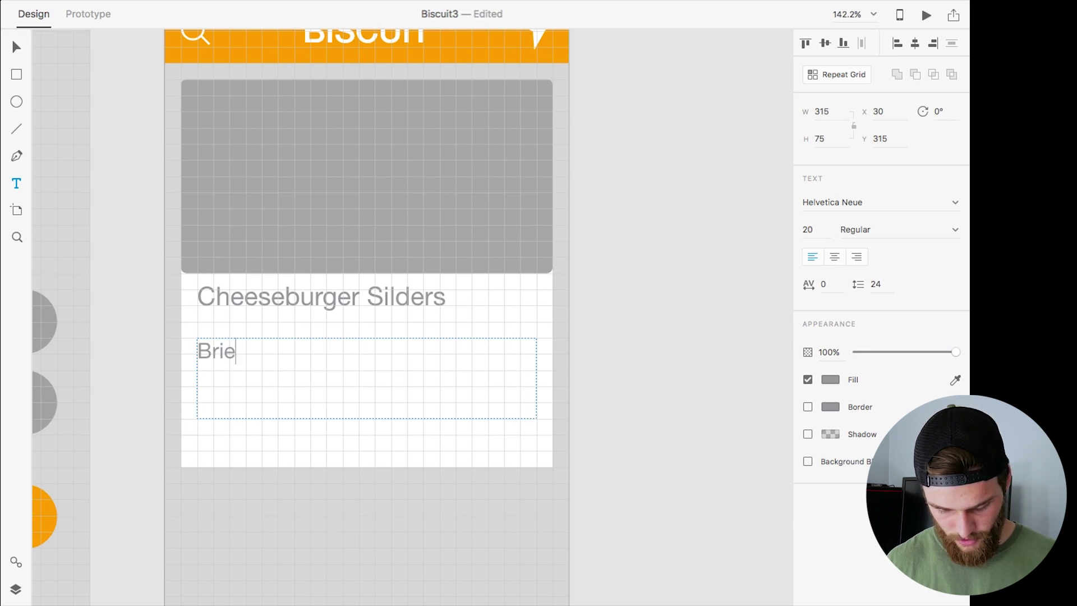
pyautogui.write('f description of the recipe')
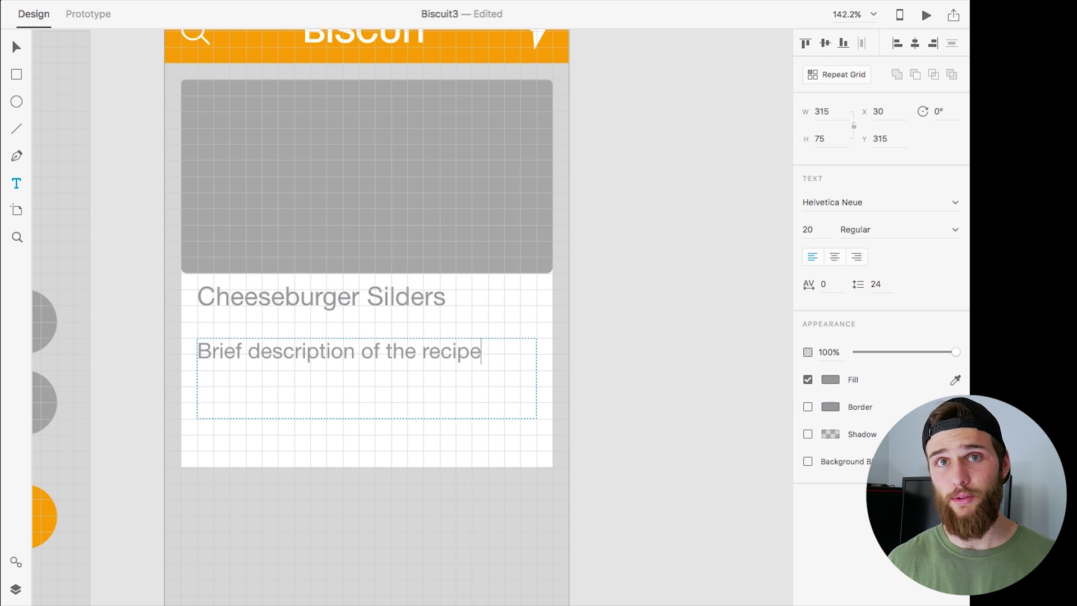
pyautogui.write(' in the image and ti')
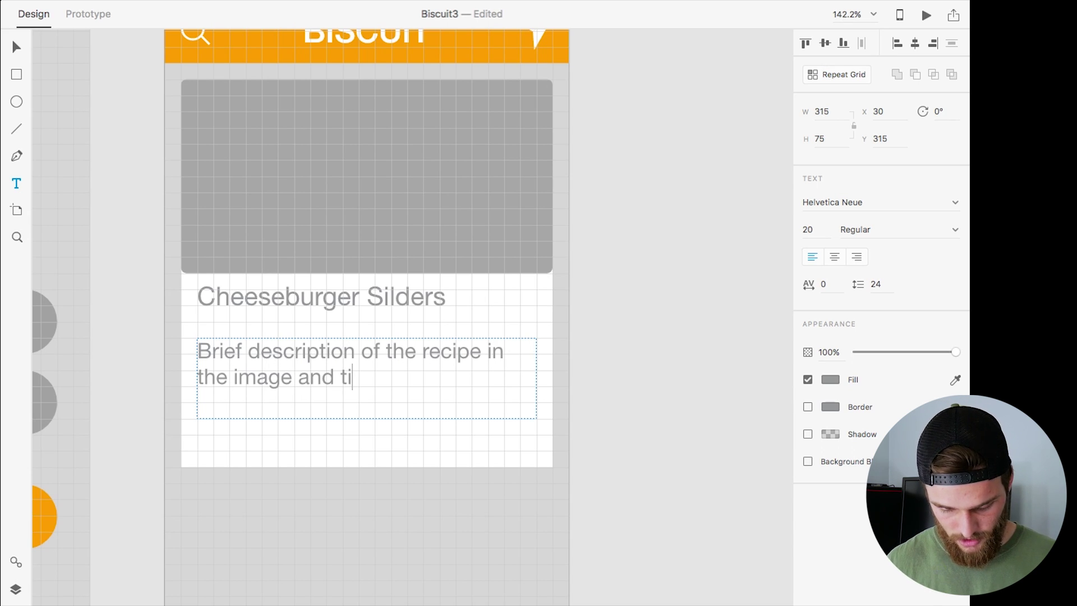
pyautogui.write('tle above. Let’s keep typing becuase I want this box to be t')
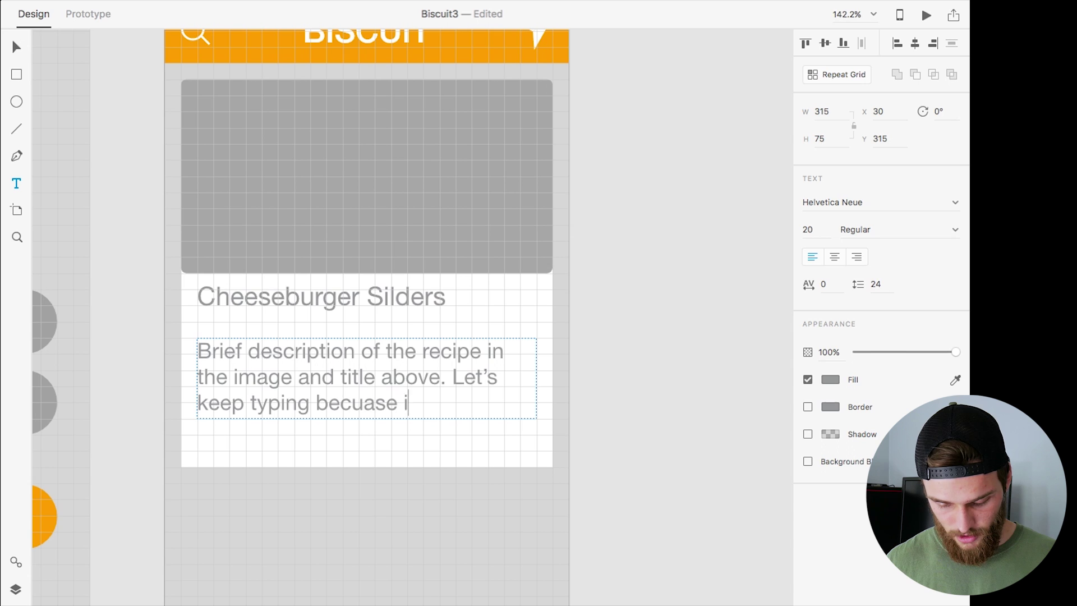
pyautogui.write('hree ')
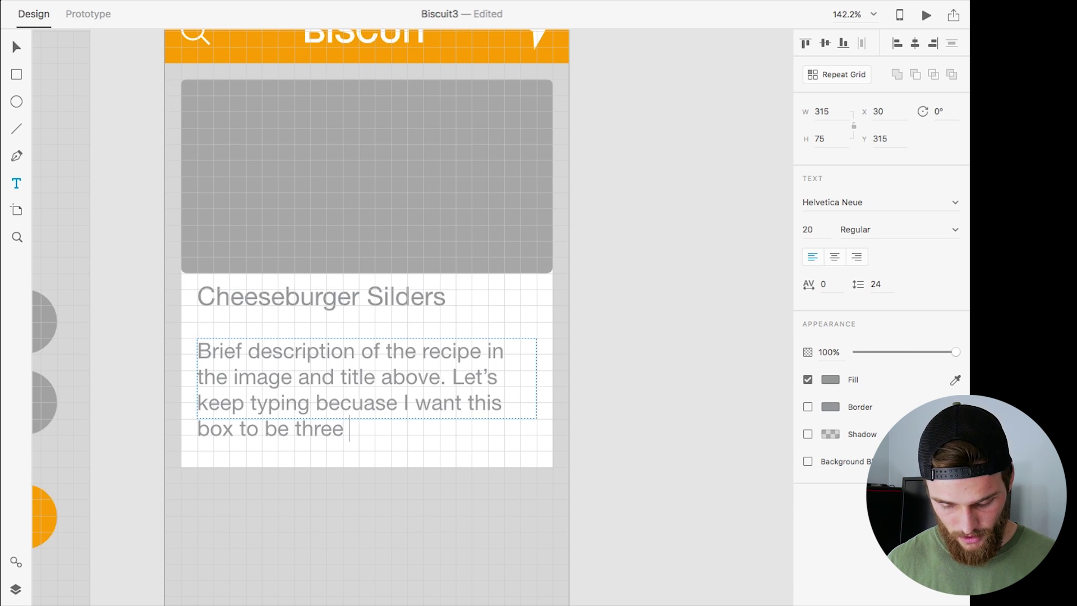
pyautogui.write('lines.')
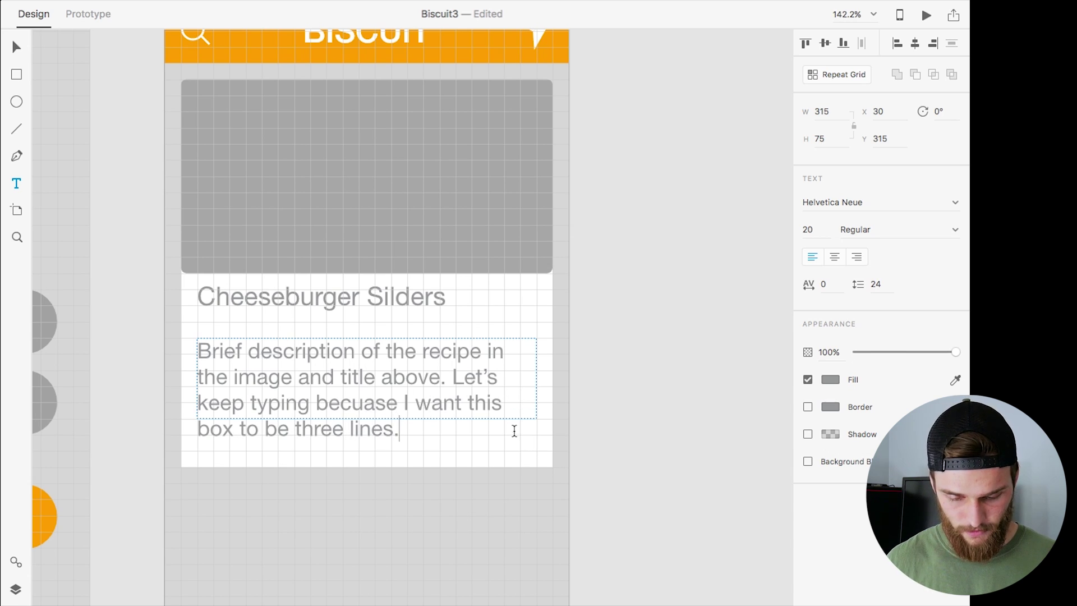
# Step: Set the font size of the whole recipe description to 16
pyautogui.moveTo(404, 429); pyautogui.dragTo(193, 341)
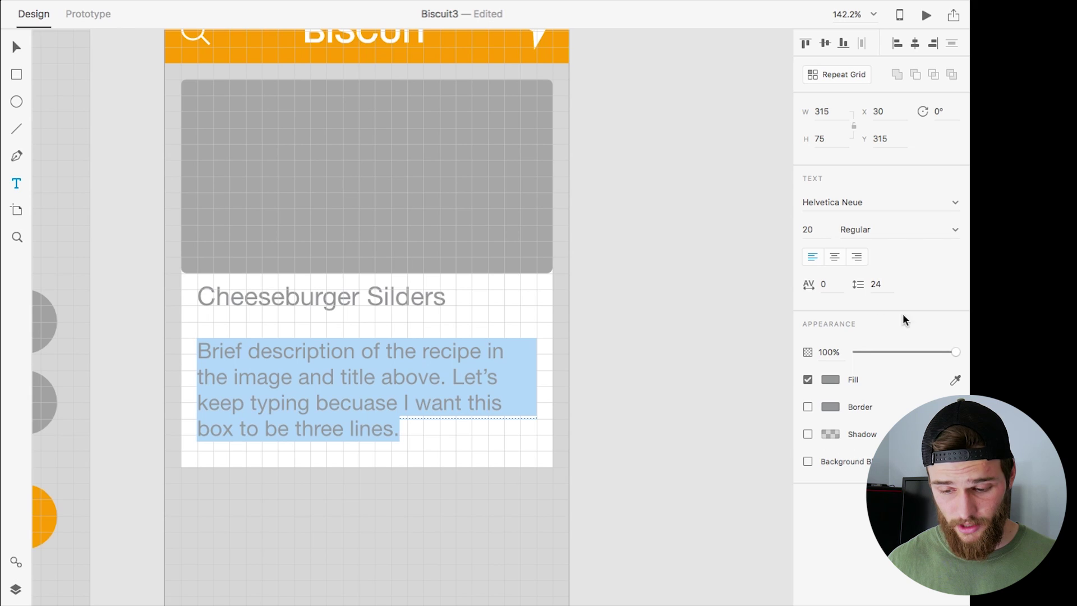
pyautogui.click(814, 230)
pyautogui.write('16')
pyautogui.press('Return')
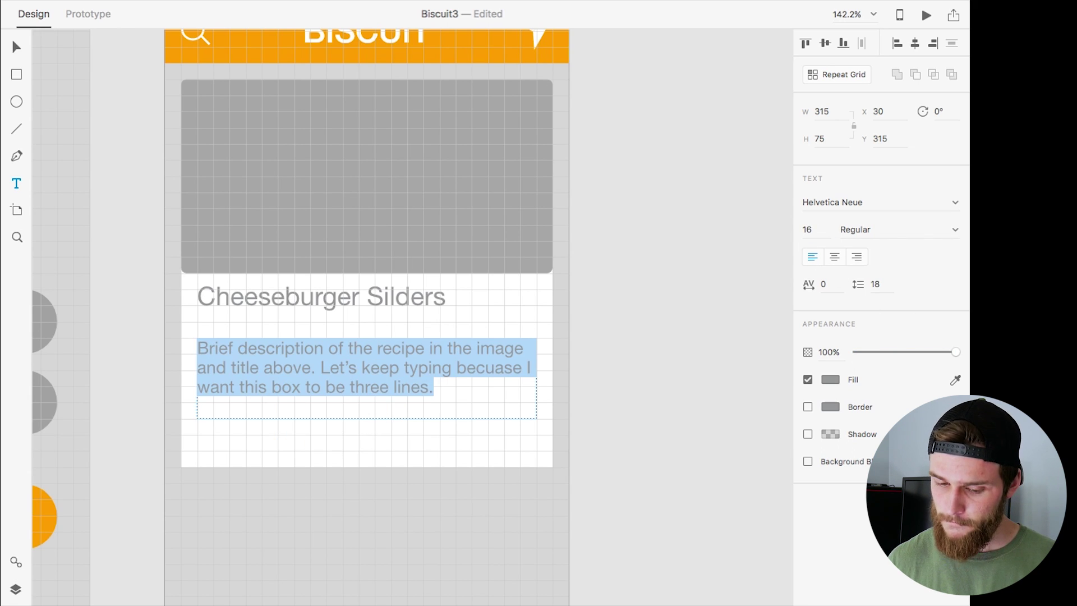
# Step: Try a font size of 18 on the recipe description, undoing and redoing the recent text edits
pyautogui.click(810, 232)
pyautogui.write('18')
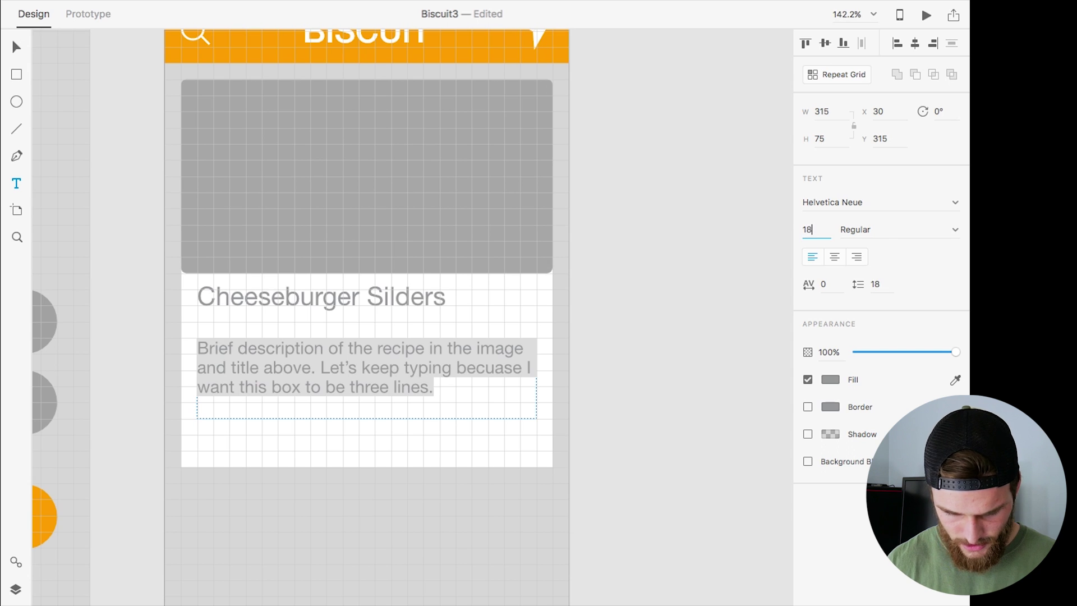
pyautogui.press('Return')
pyautogui.press('super+z')
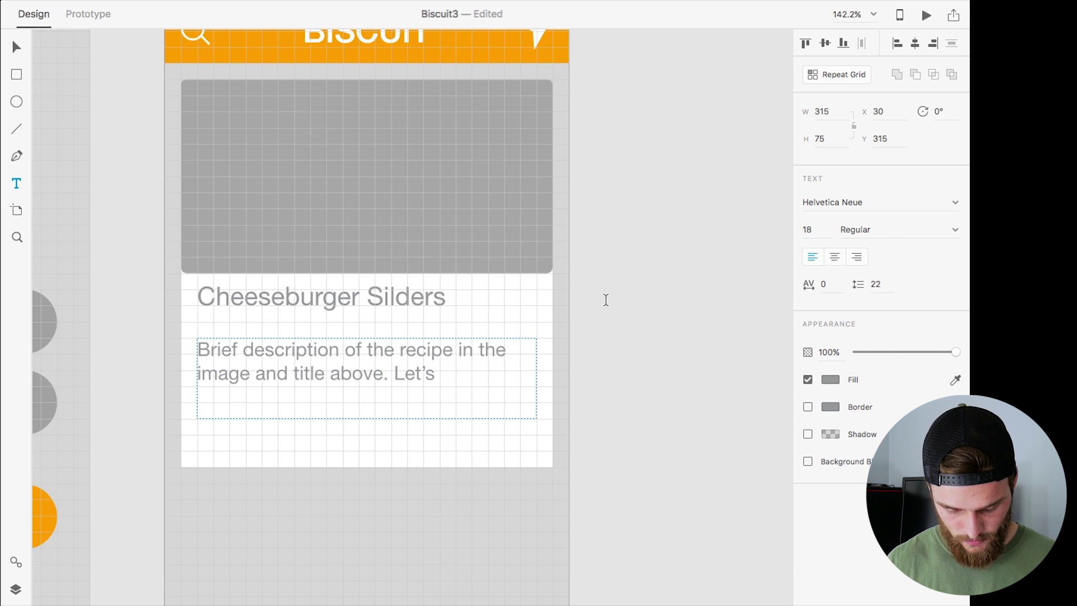
pyautogui.press('super+shift+z')
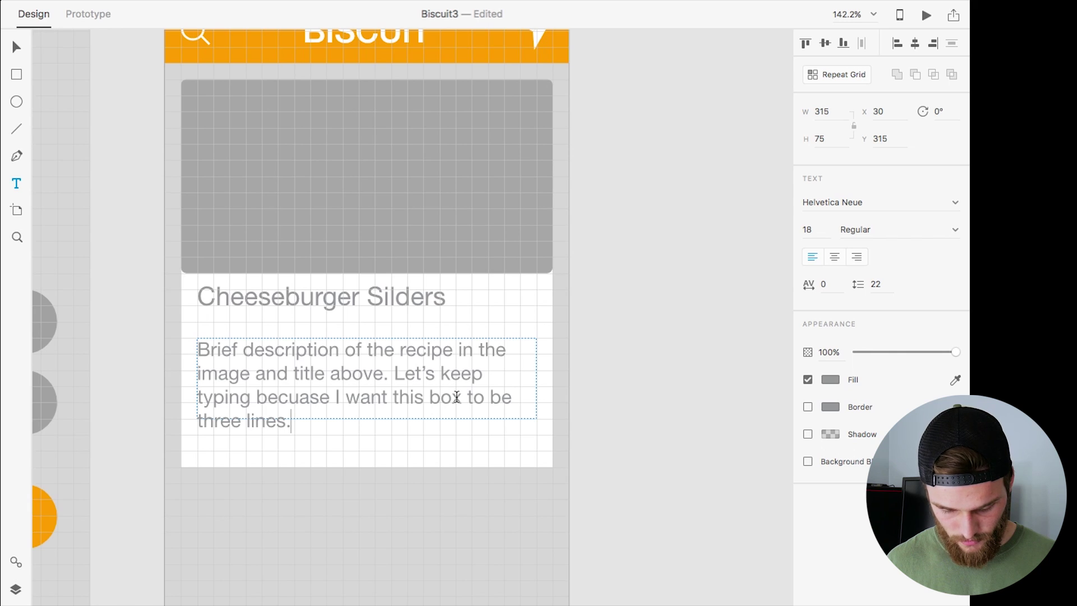
# Step: Select all of the description text and return its font size to 16
pyautogui.press('super+a')
pyautogui.click(824, 231)
pyautogui.write('16')
pyautogui.press('Return')
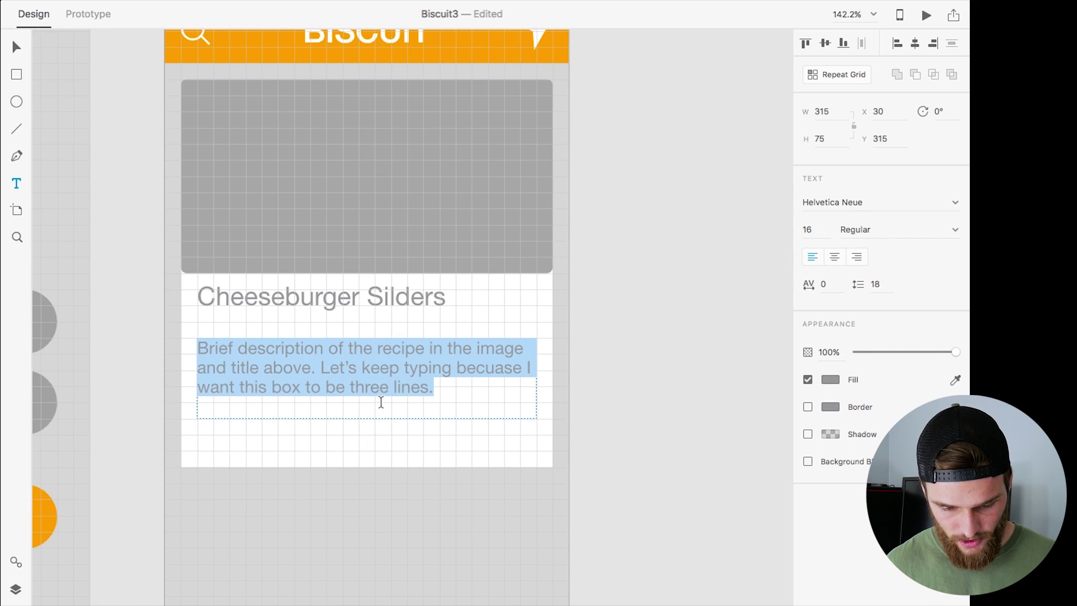
# Step: Shorten the description text box from its lower edge to a height of 60, keeping its top edge in place
pyautogui.press('Escape')
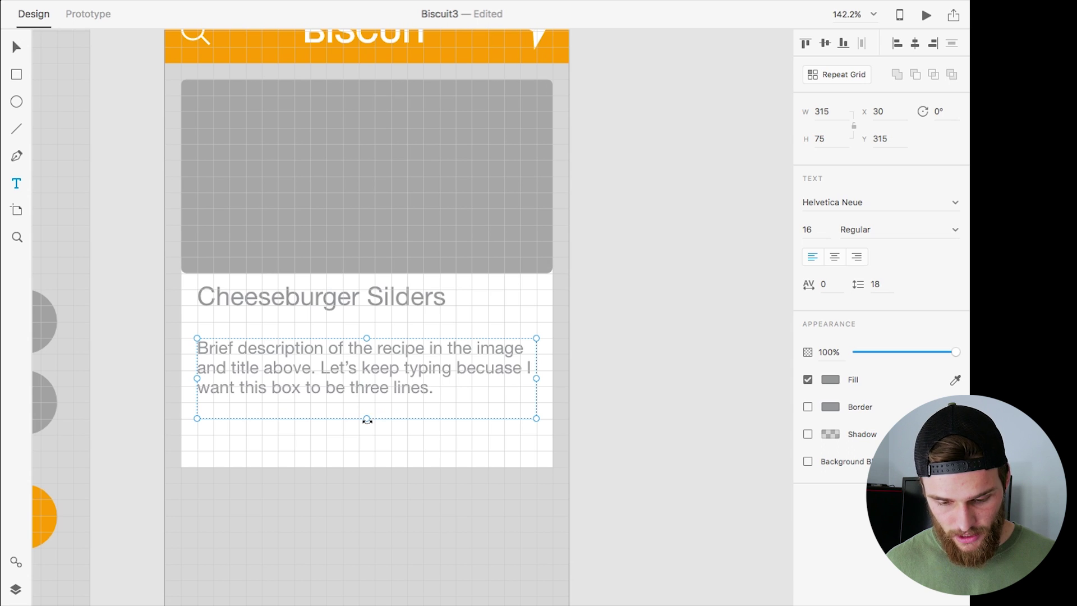
pyautogui.moveTo(366, 419); pyautogui.dragTo(369, 397)
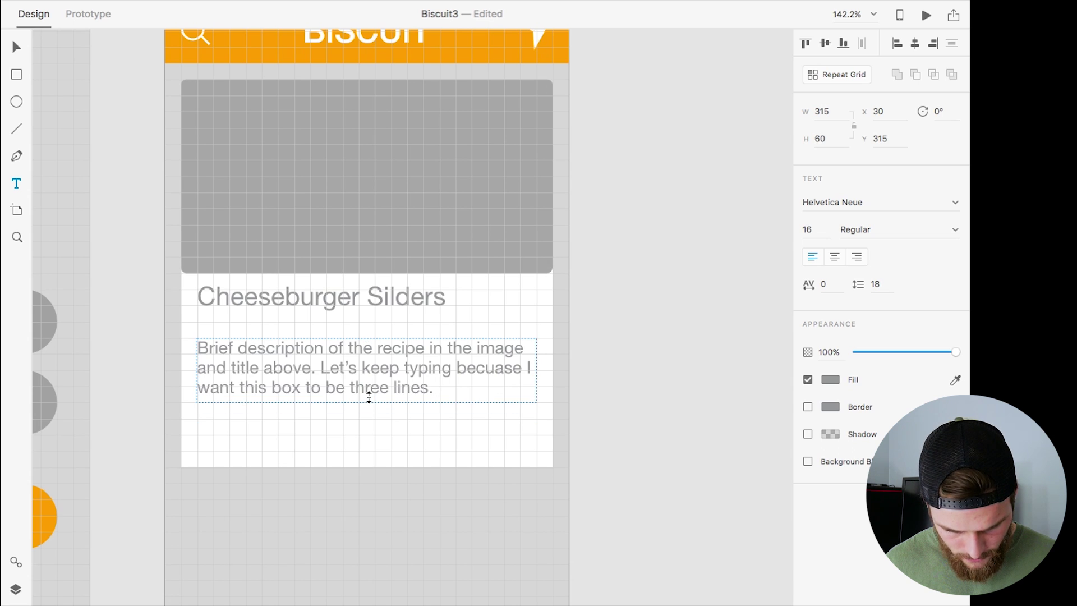
pyautogui.click(369, 397)
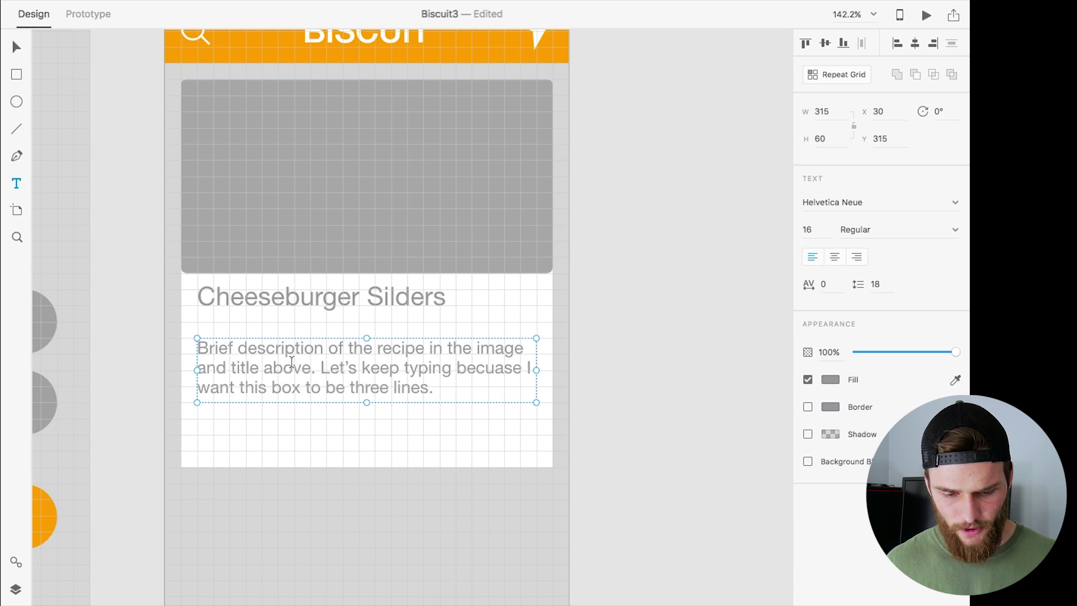
# Step: Move the three-line description text up so it sits just below the recipe title, at Y 296
pyautogui.click(17, 47)
pyautogui.moveTo(312, 368); pyautogui.dragTo(312, 336)
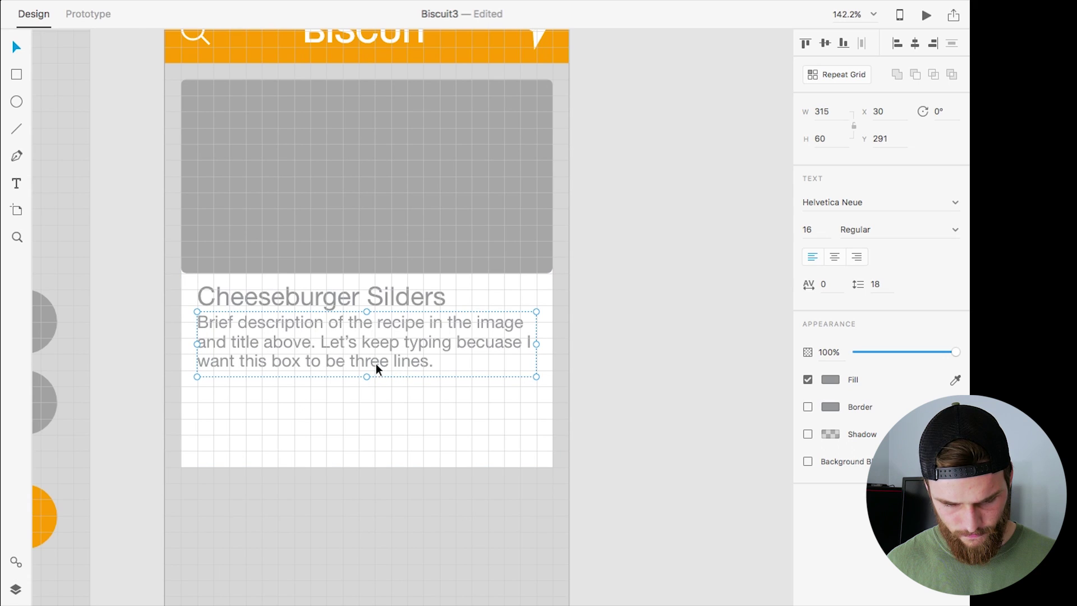
pyautogui.click(525, 448)
pyautogui.moveTo(359, 334); pyautogui.dragTo(360, 336)
pyautogui.press('Down')
pyautogui.press('Down')
pyautogui.press('Down')
pyautogui.press('Down')
pyautogui.press('Down')
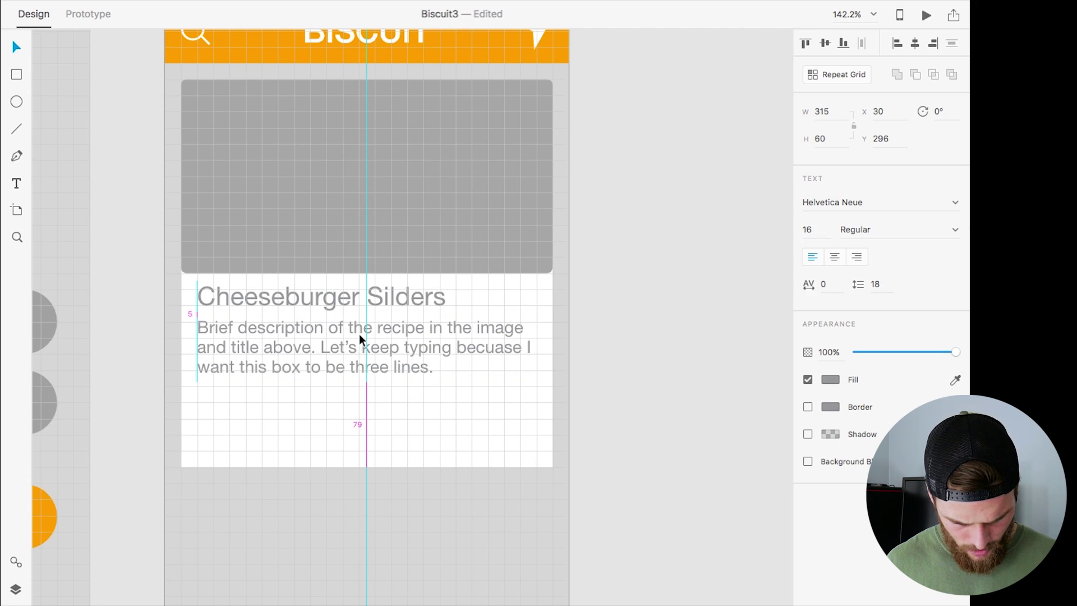
pyautogui.press('Up')
pyautogui.press('Up')
pyautogui.press('Up')
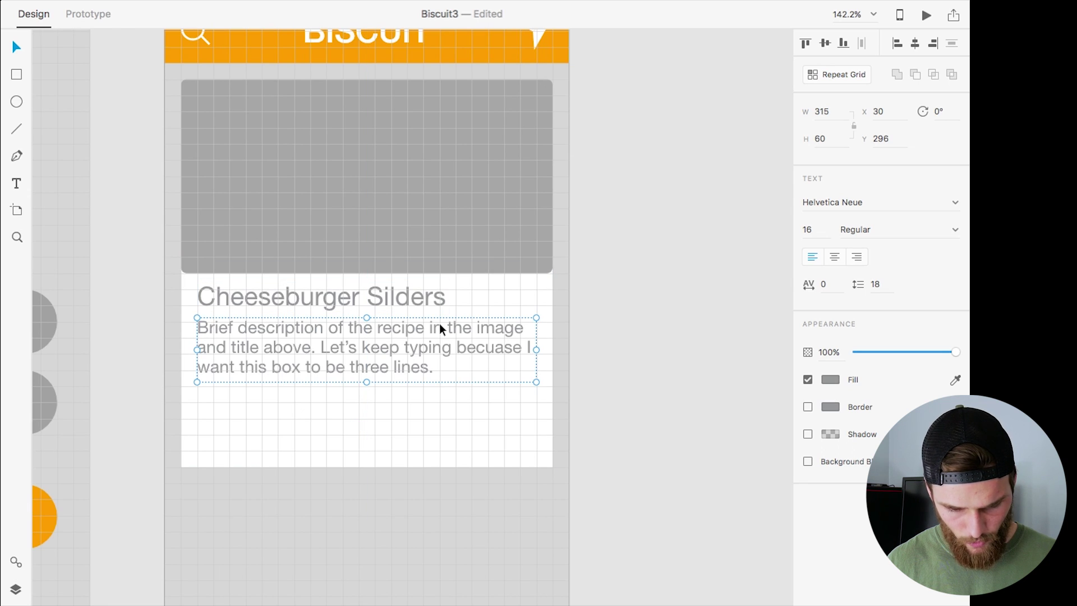
pyautogui.click(689, 356)
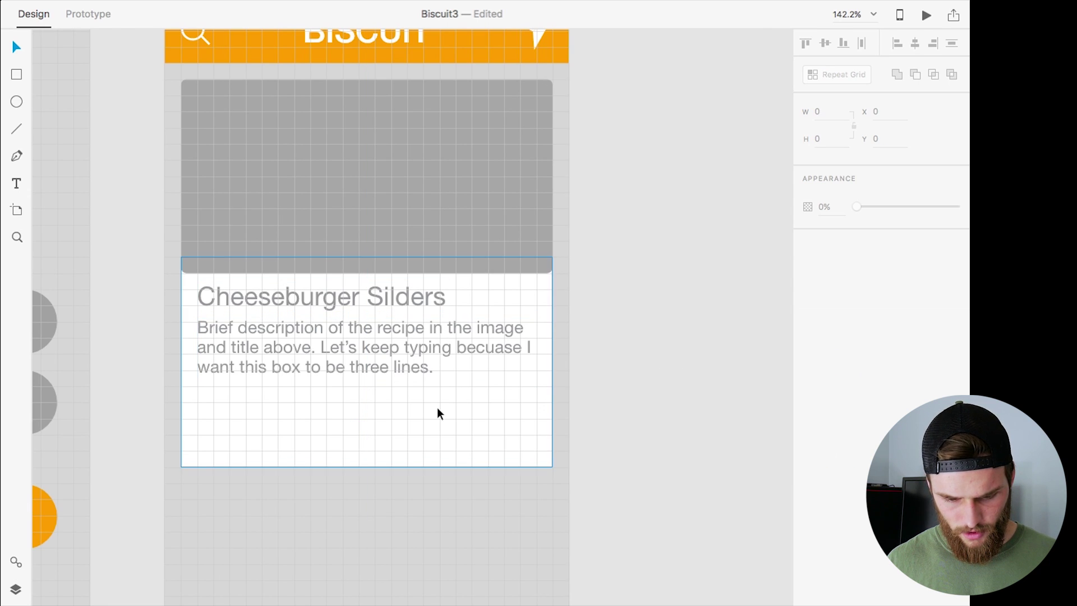
# Step: Draw a 60 by 60 circle below the description, aligned with the text's left edge at X 30, Y 360
pyautogui.scroll(-5, 437, 409)
pyautogui.press('super+apostrophe')
pyautogui.scroll(5, 437, 409)
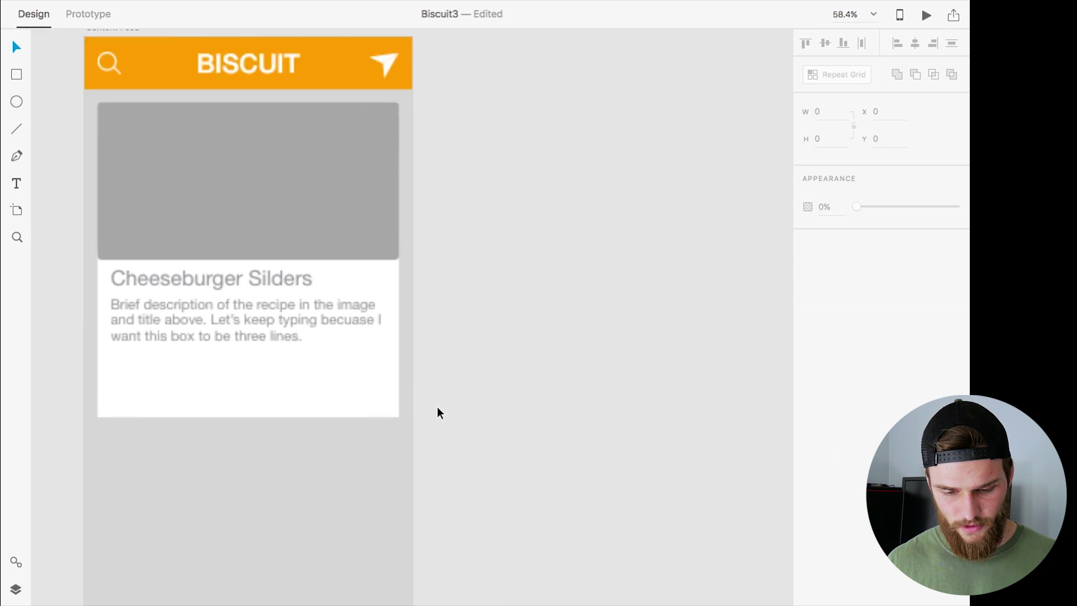
pyautogui.scroll(5, 217, 400)
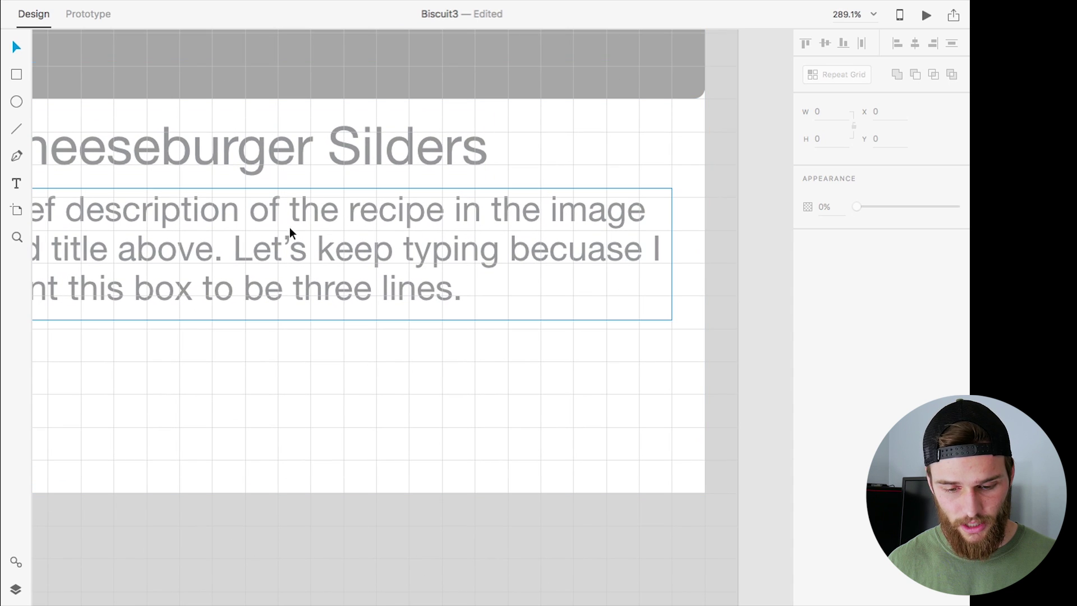
pyautogui.scroll(-10, 264, 240)
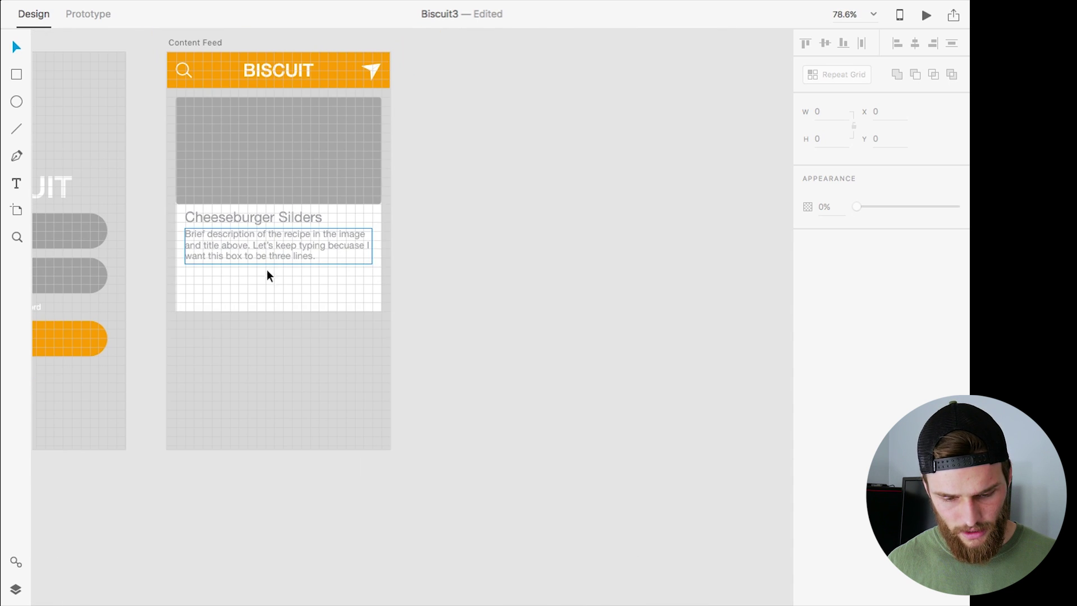
pyautogui.hscroll(-2, 193, 277)
pyautogui.scroll(5, 193, 277)
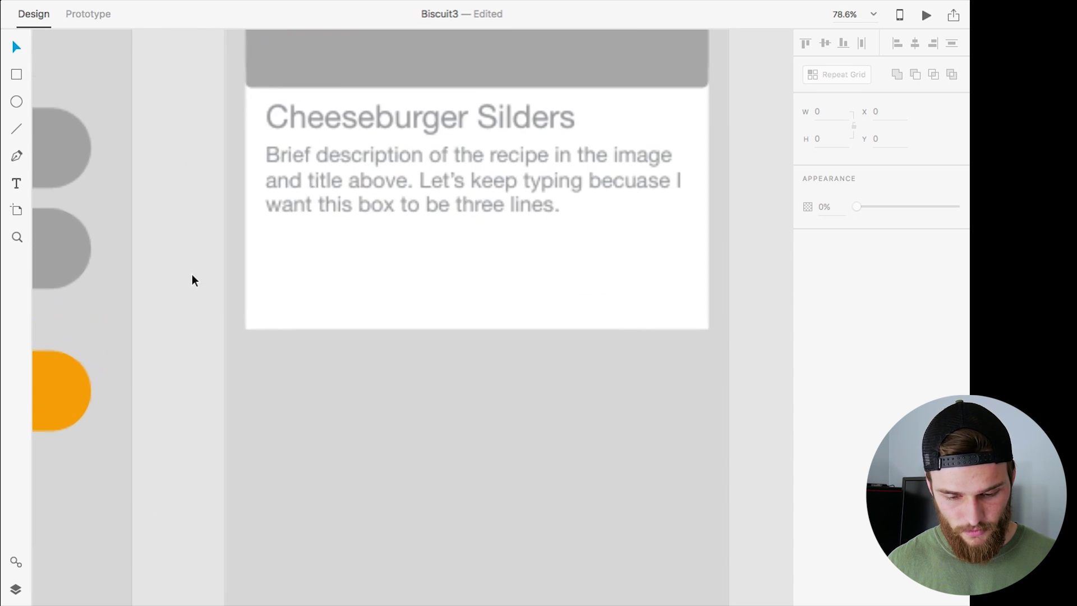
pyautogui.click(16, 102)
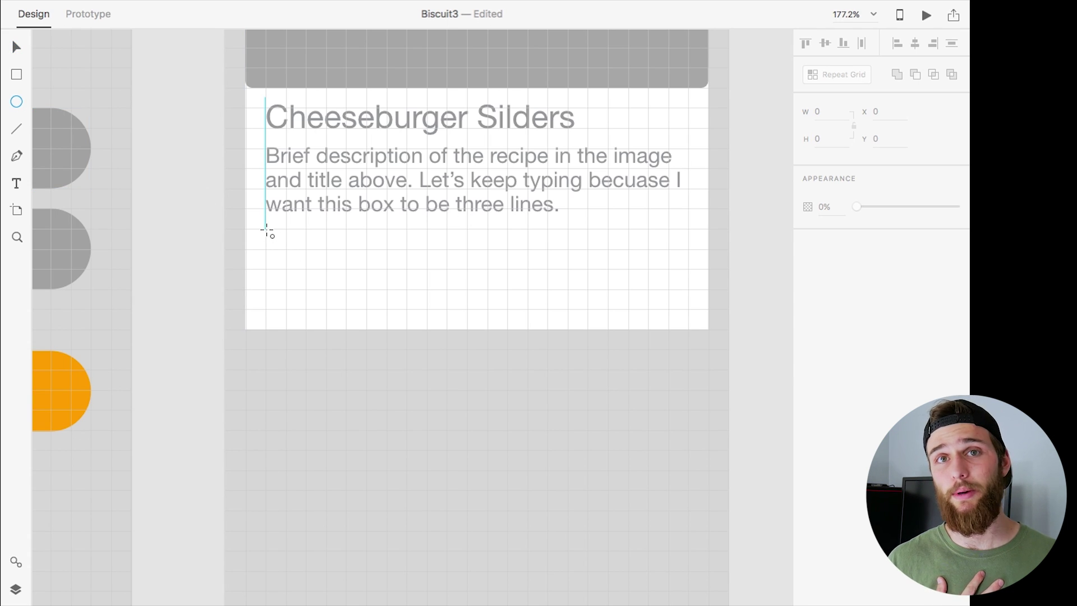
pyautogui.moveTo(266, 229); pyautogui.dragTo(346, 309)
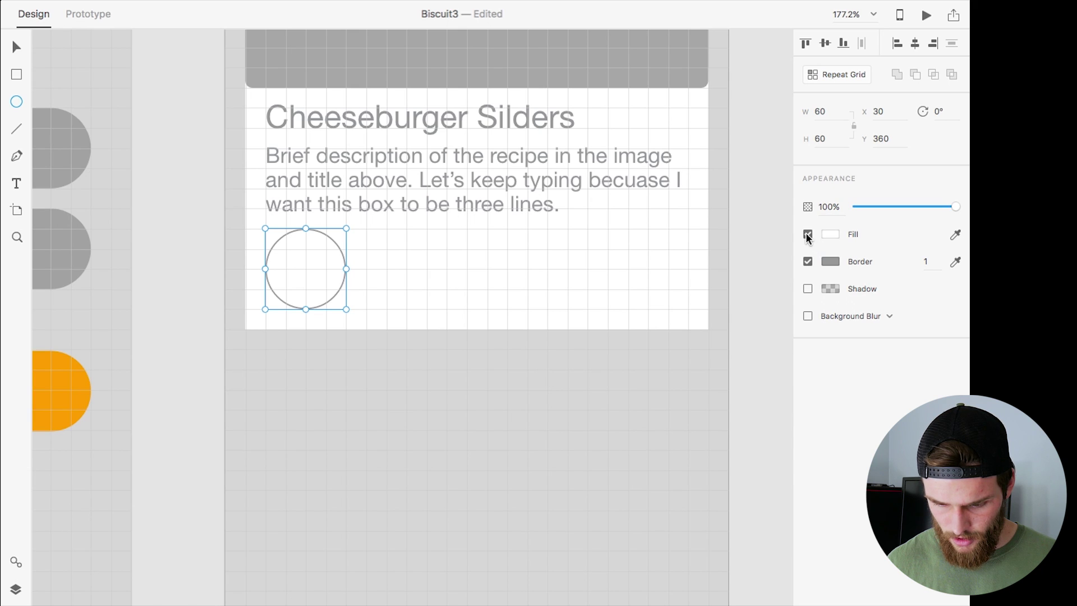
pyautogui.click(382, 247)
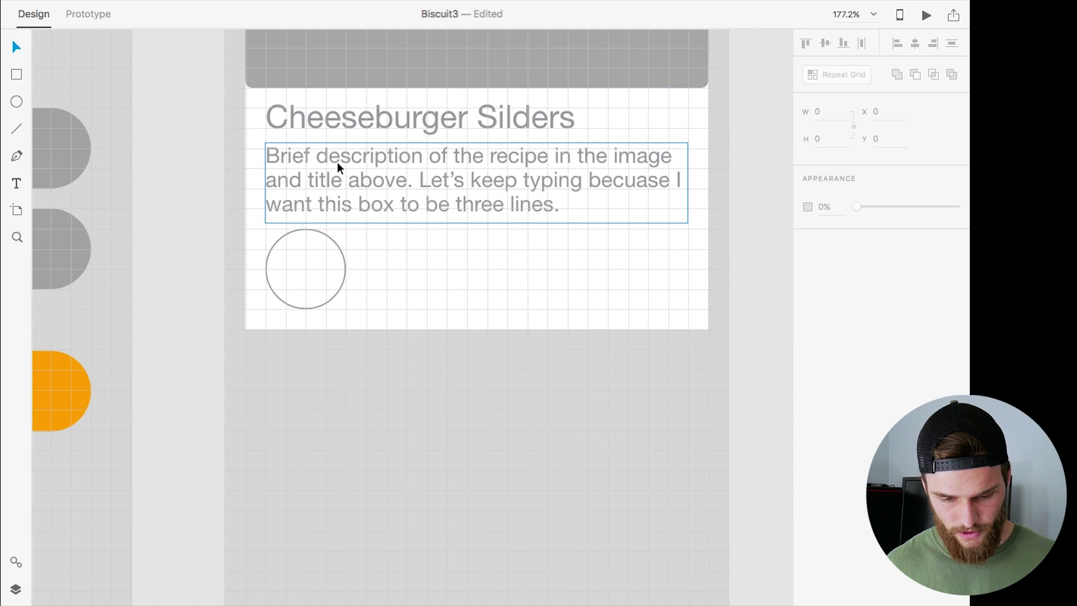
# Step: Duplicate the recipe title beside the circle and replace the copy's text with the author's full name
pyautogui.moveTo(382, 124); pyautogui.dragTo(472, 278)
pyautogui.doubleClick(445, 270)
pyautogui.write('Forrest Knight')
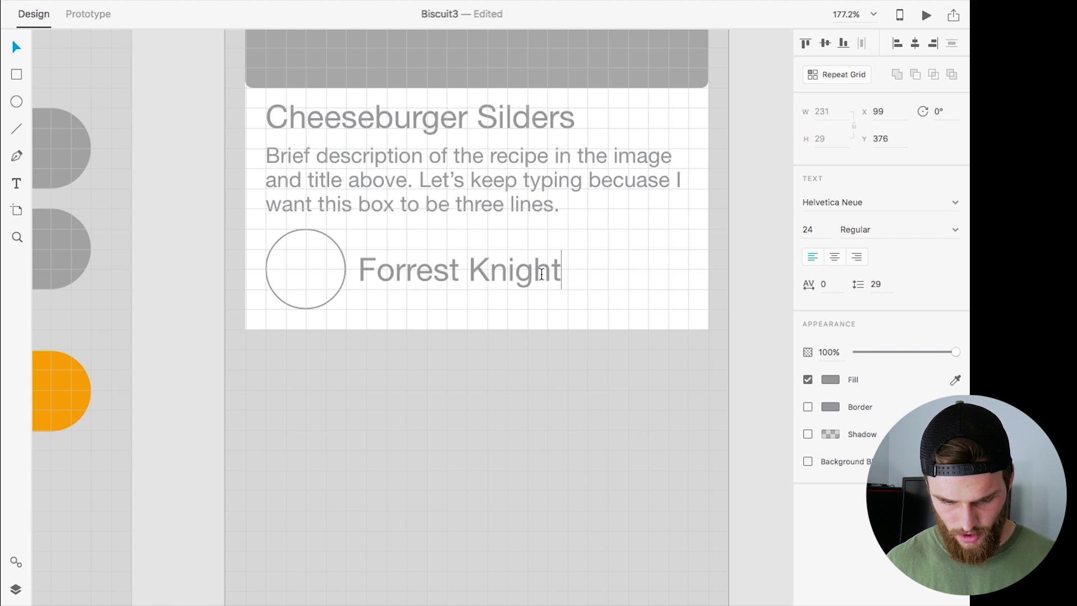
# Step: Set the font size of the author's name beside the circle to 20
pyautogui.hotkey('shift', 'alt', 'Left')
pyautogui.hotkey('shift', 'alt', 'Left')
pyautogui.click(809, 230)
pyautogui.write('20')
pyautogui.press('Return')
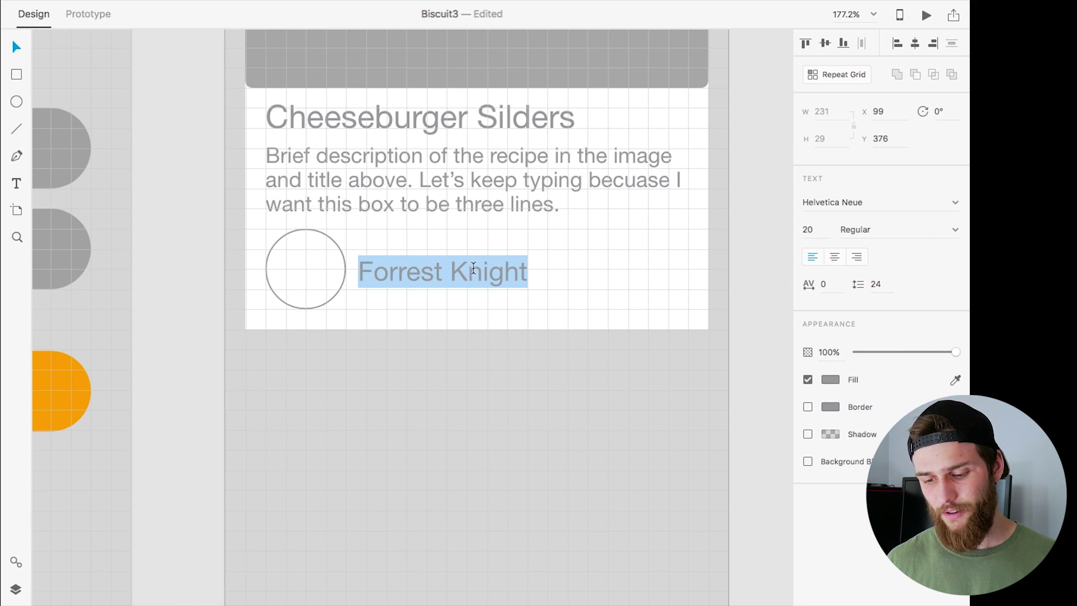
pyautogui.write('18')
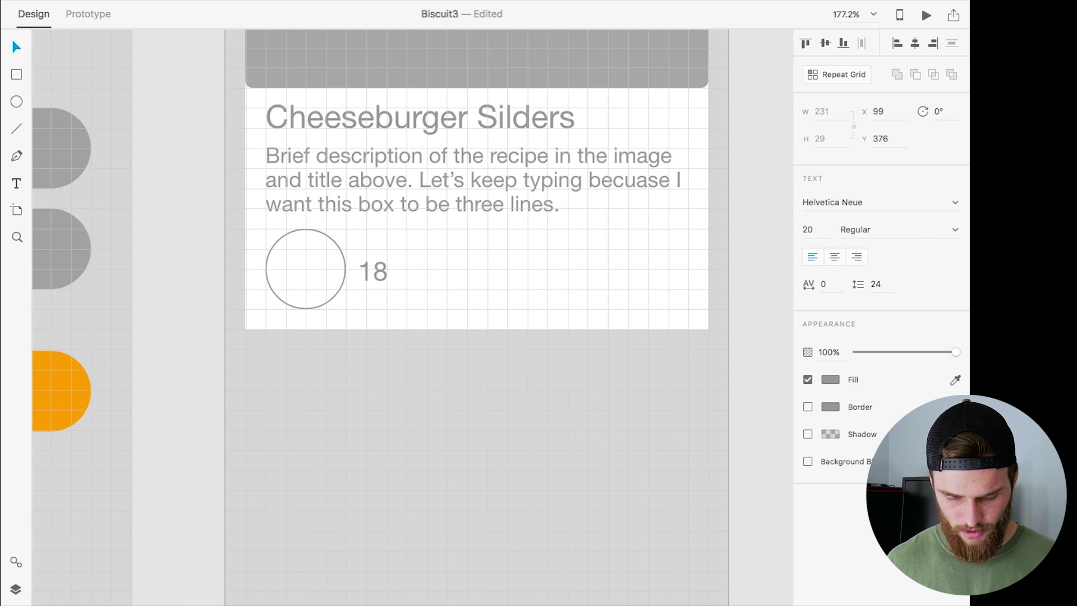
pyautogui.press('super+z')
# Step: Try font sizes 14 and 16 on the author's name
pyautogui.click(818, 228)
pyautogui.write('14')
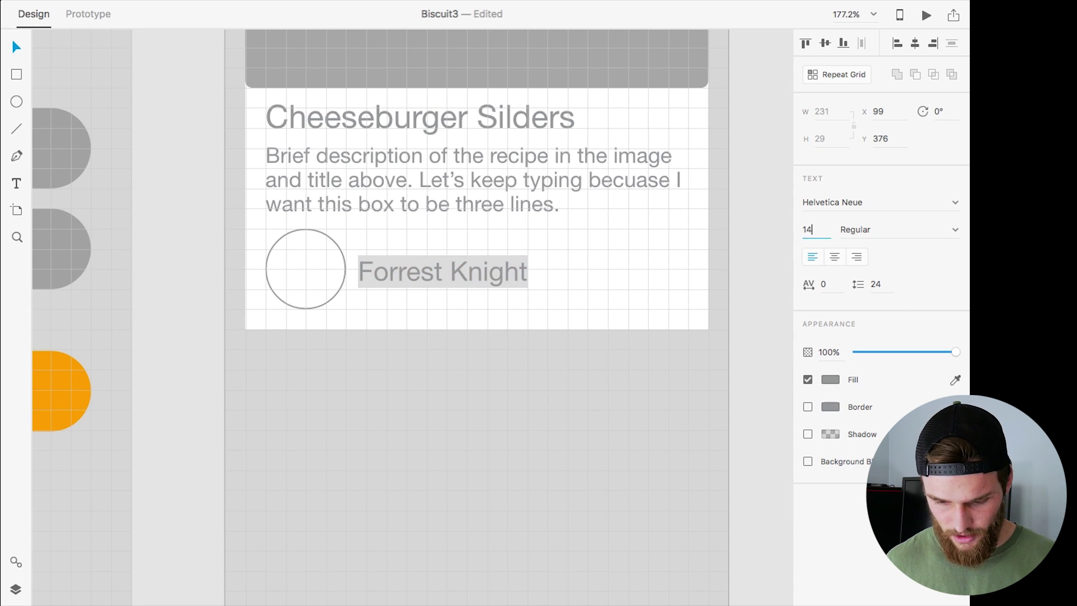
pyautogui.press('Return')
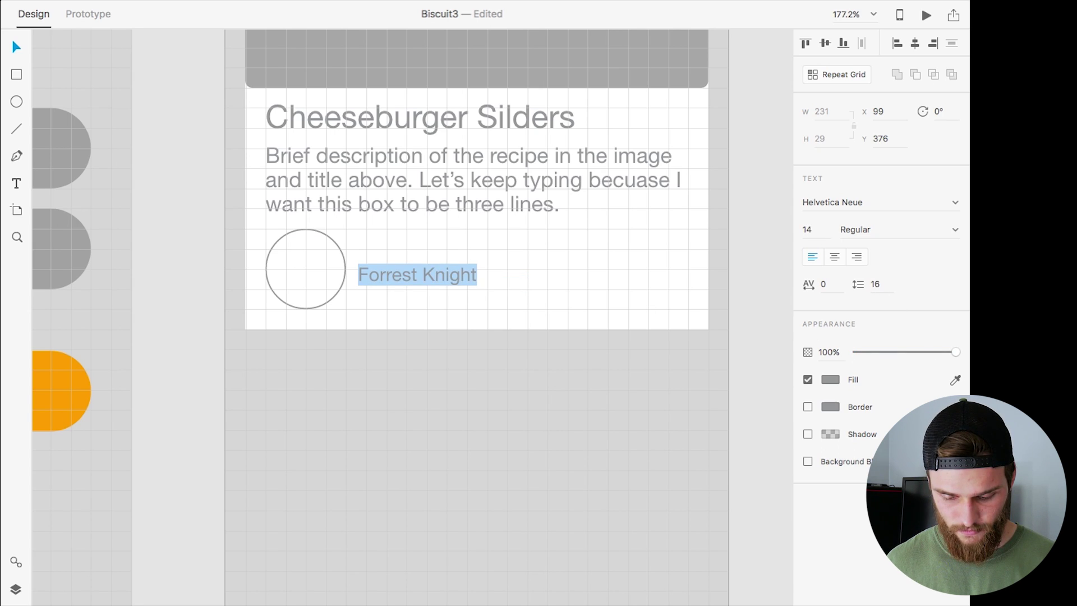
pyautogui.write('16')
pyautogui.press('super+z')
pyautogui.click(813, 229)
pyautogui.write('16')
pyautogui.press('Return')
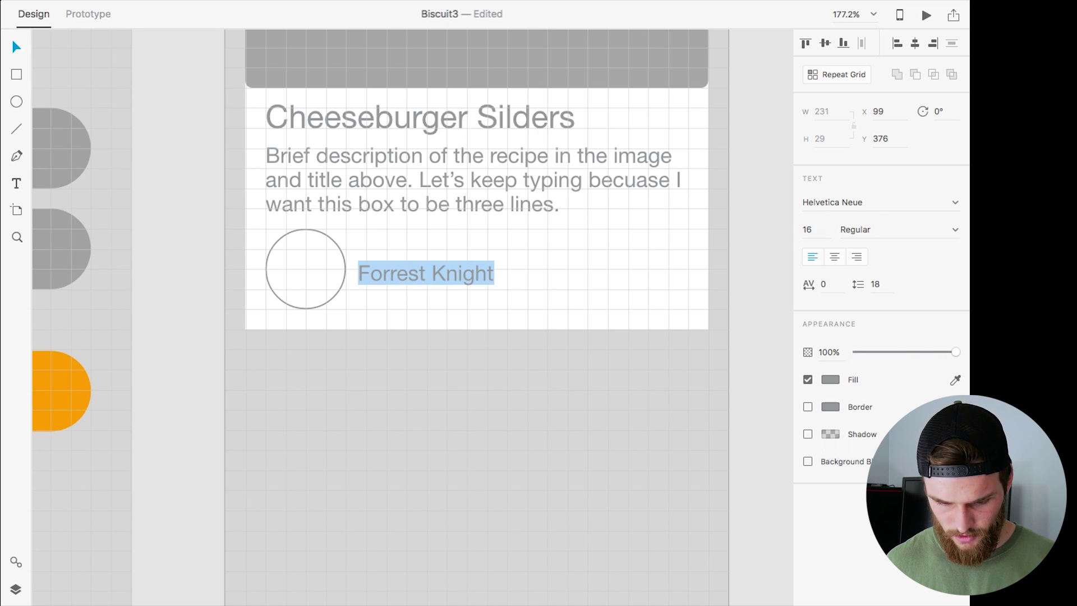
# Step: Set the author's name to font size 18 and position it beside the circle at X 105, Y 380
pyautogui.press('Escape')
pyautogui.doubleClick(352, 166)
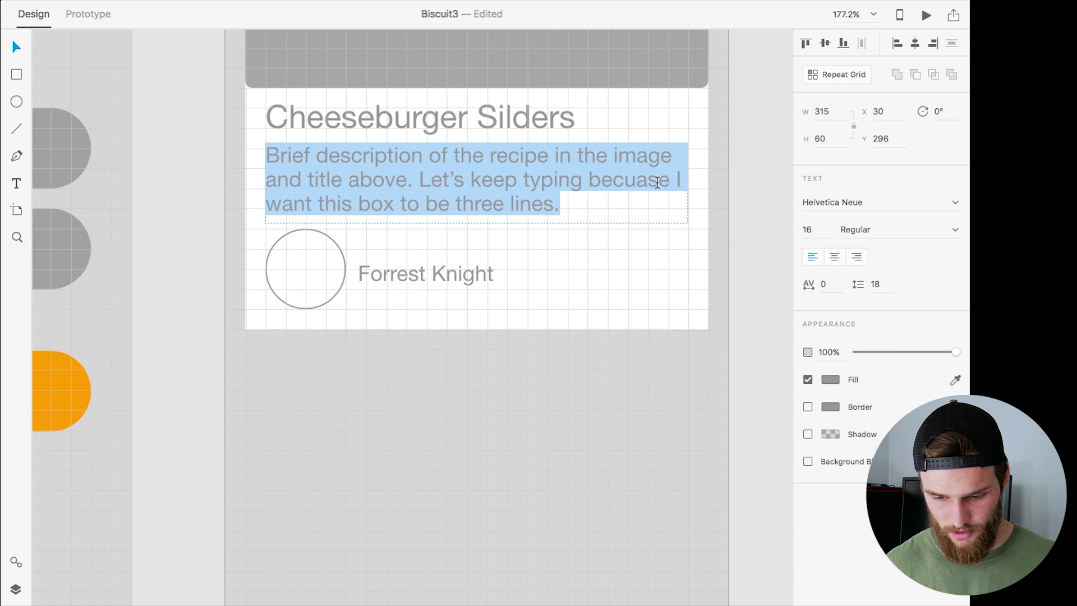
pyautogui.press('Escape')
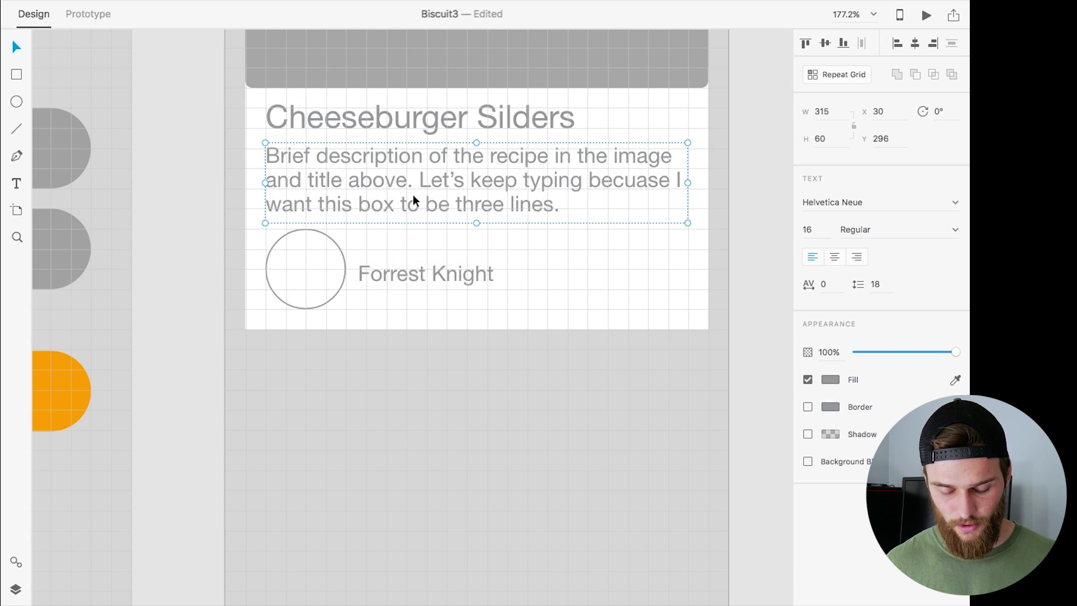
pyautogui.moveTo(404, 277); pyautogui.dragTo(401, 271)
pyautogui.click(809, 229)
pyautogui.write('18')
pyautogui.press('Return')
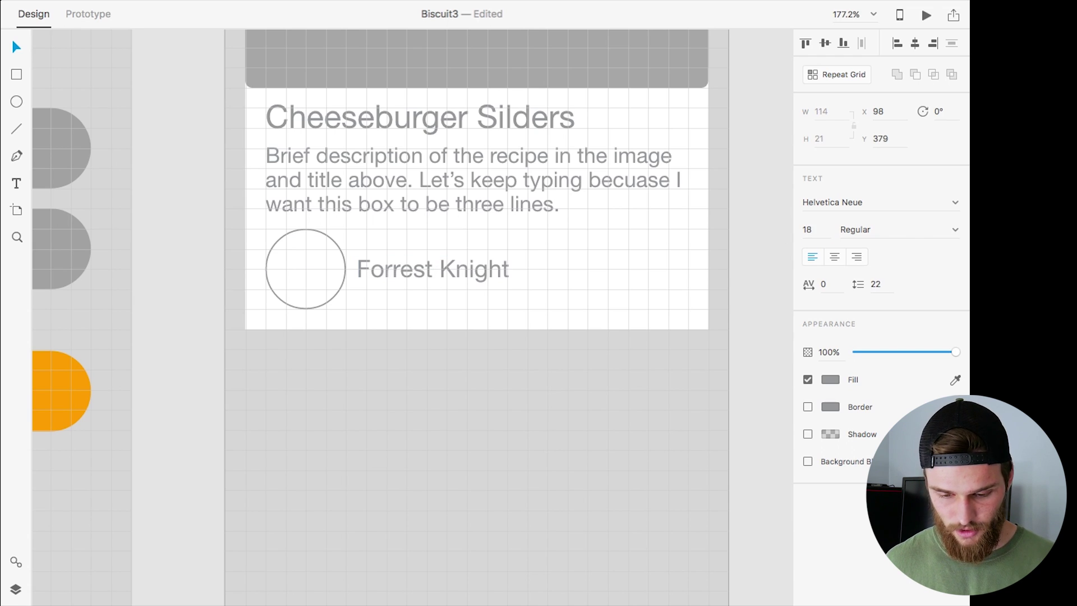
pyautogui.moveTo(399, 260)
pyautogui.mouseDown()
pyautogui.moveTo(408, 269)
pyautogui.moveTo(396, 267)
pyautogui.mouseUp()
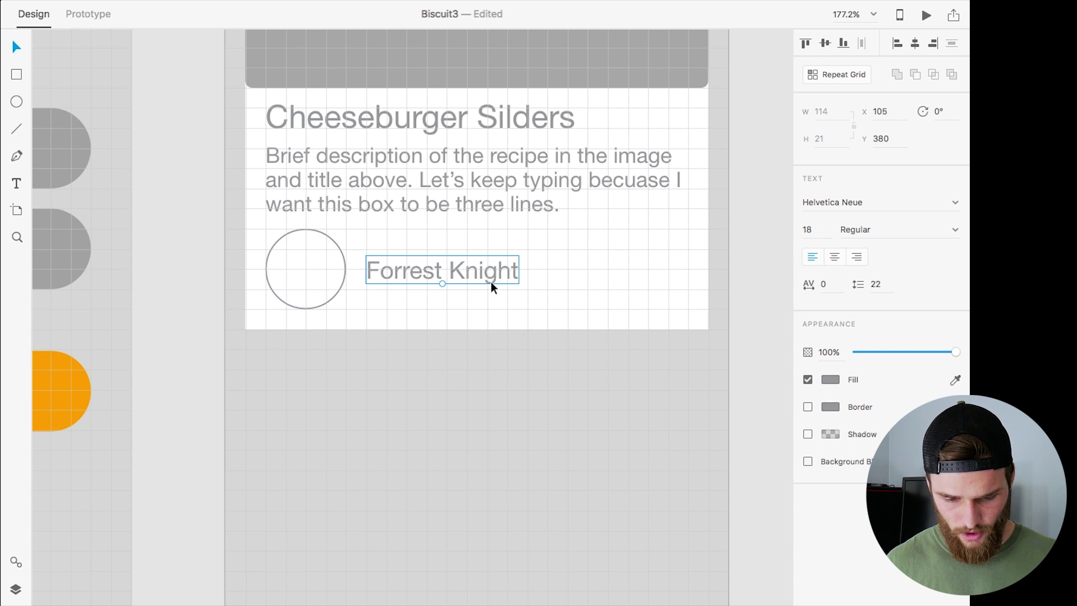
# Step: Draw a 15 by 15 circle in the white card's lower right area at X 300, Y 390
pyautogui.hscroll(3, 700, 255)
pyautogui.scroll(5, 531, 297)
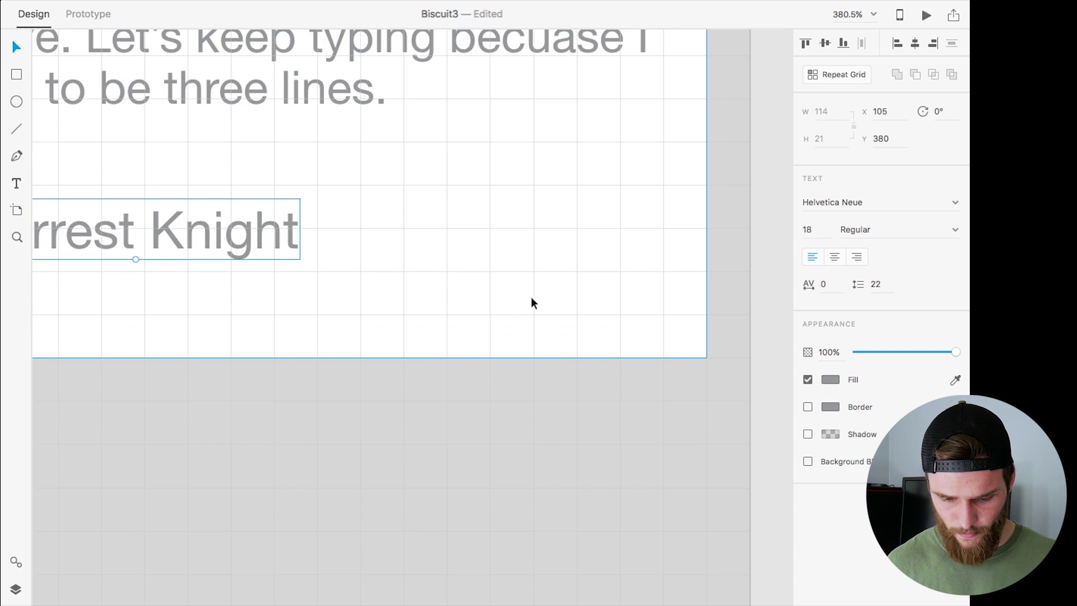
pyautogui.hscroll(2, 530, 297)
pyautogui.hscroll(1, 531, 298)
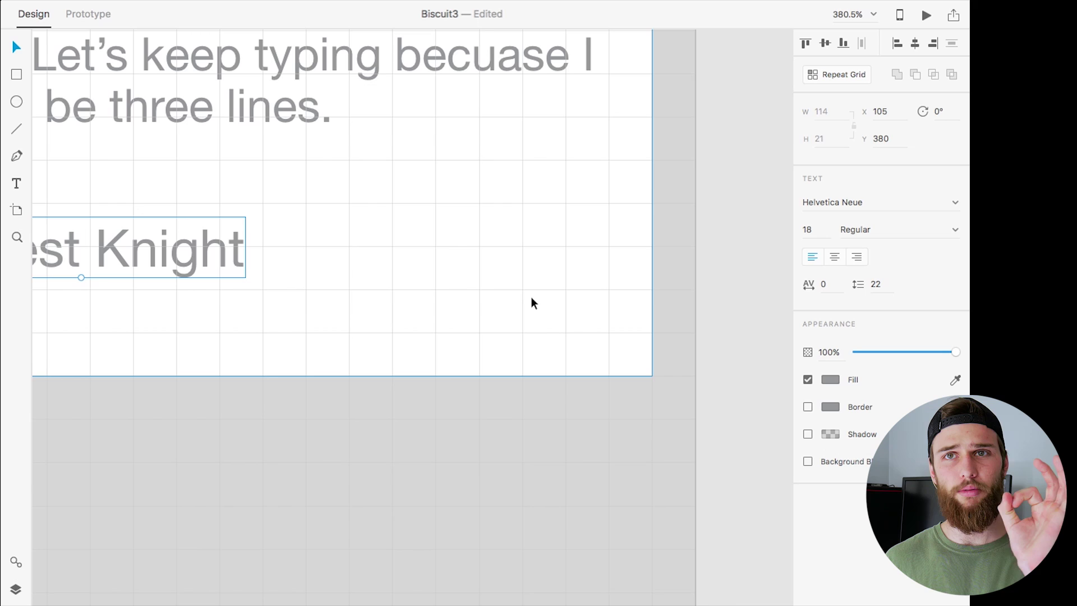
pyautogui.click(18, 102)
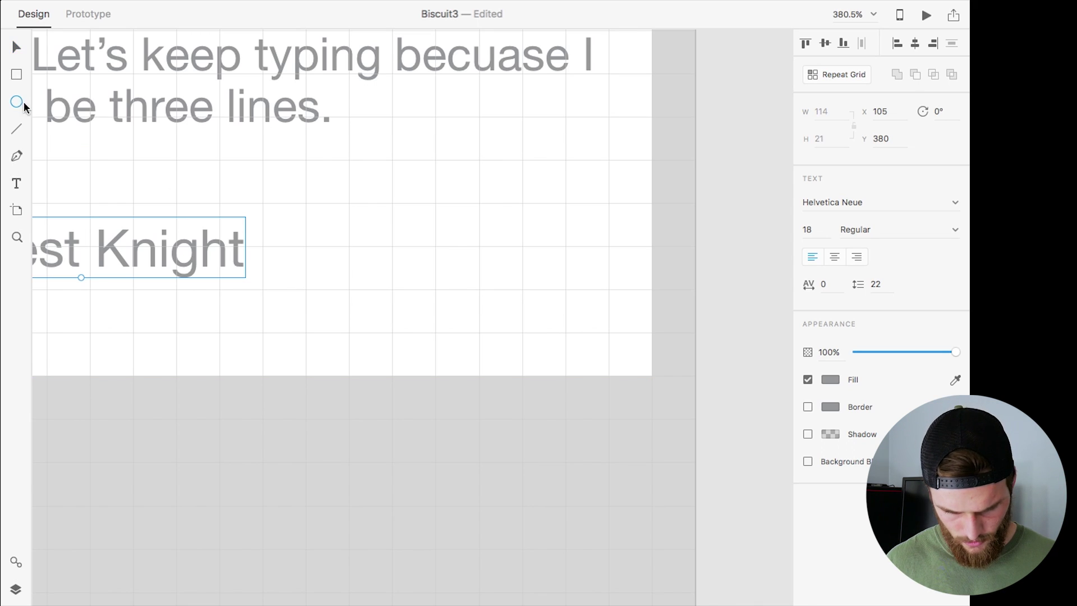
pyautogui.moveTo(478, 247); pyautogui.dragTo(522, 289)
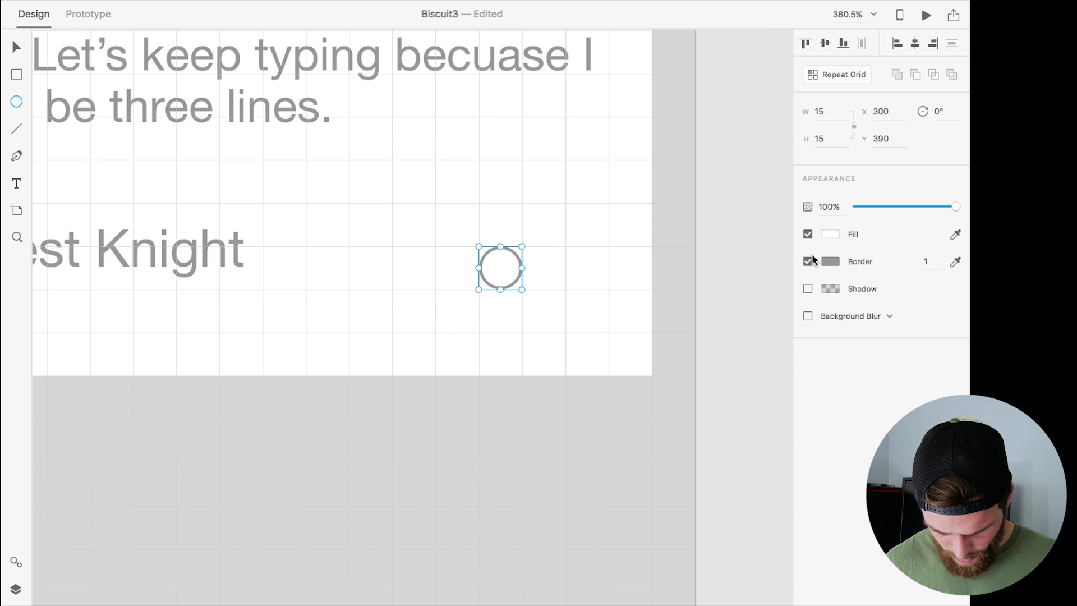
# Step: Remove the small circle's border and fill it with the same grey as the card's text
pyautogui.click(808, 262)
pyautogui.click(830, 235)
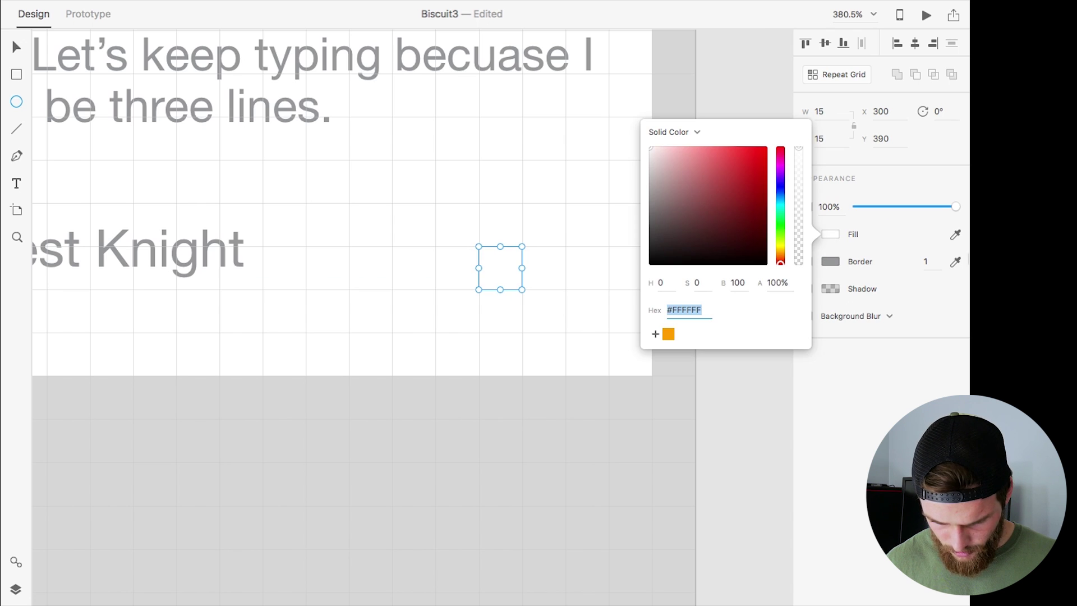
pyautogui.click(956, 234)
pyautogui.click(831, 262)
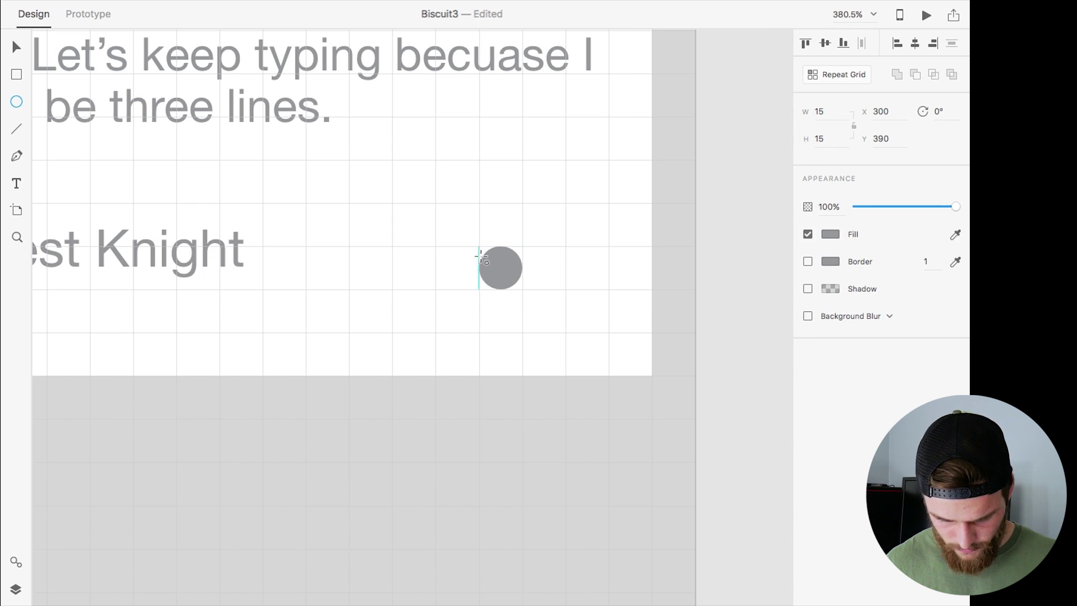
pyautogui.click(535, 263)
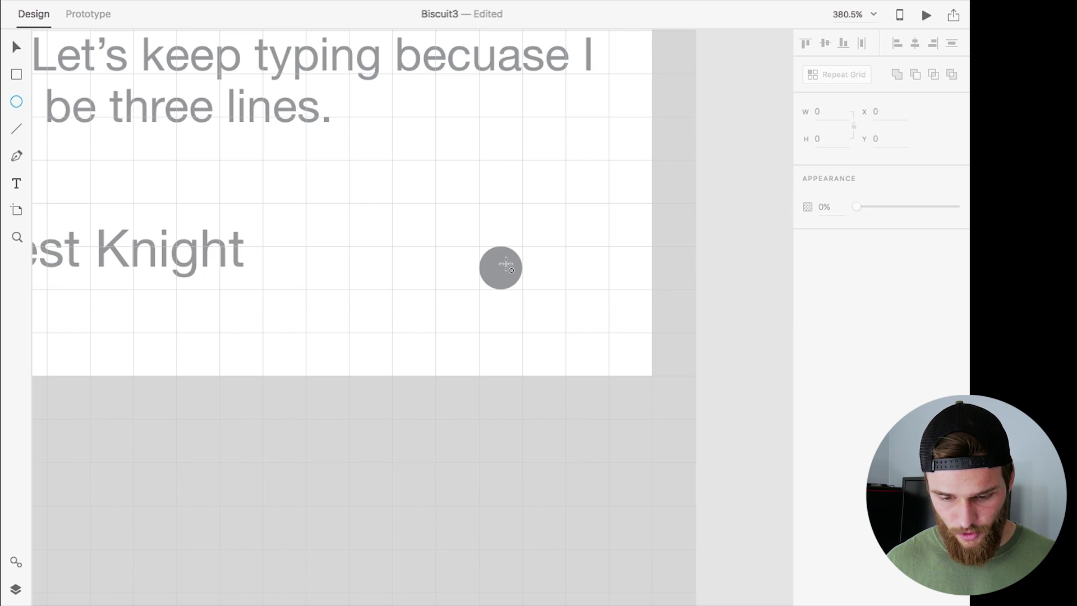
# Step: Try to make a row of three dots by duplicating the small grey circle to its right
pyautogui.click(17, 47)
pyautogui.click(501, 276)
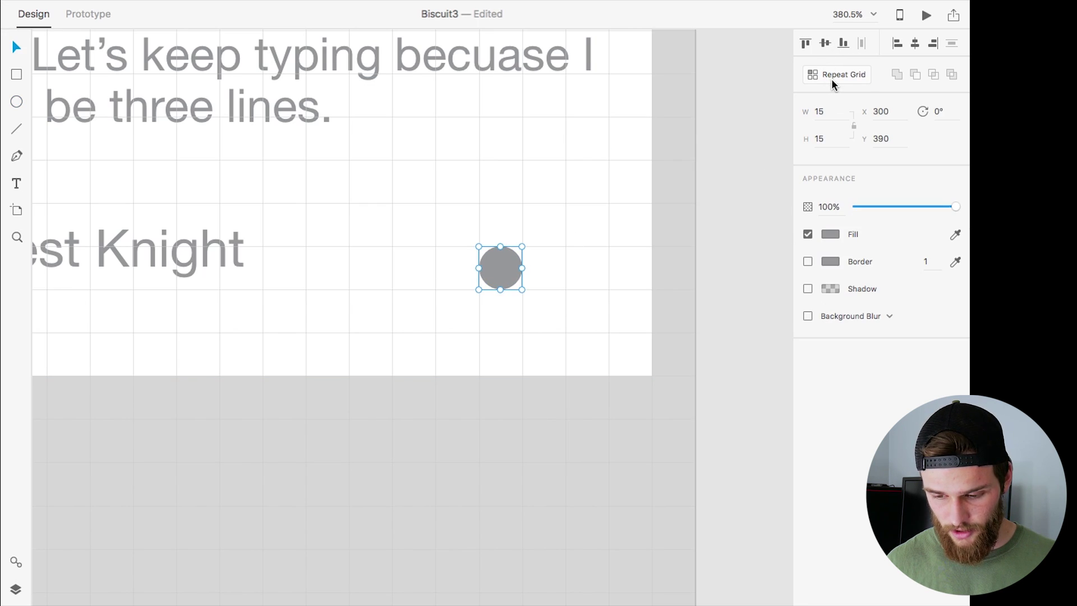
pyautogui.moveTo(509, 265); pyautogui.dragTo(638, 261)
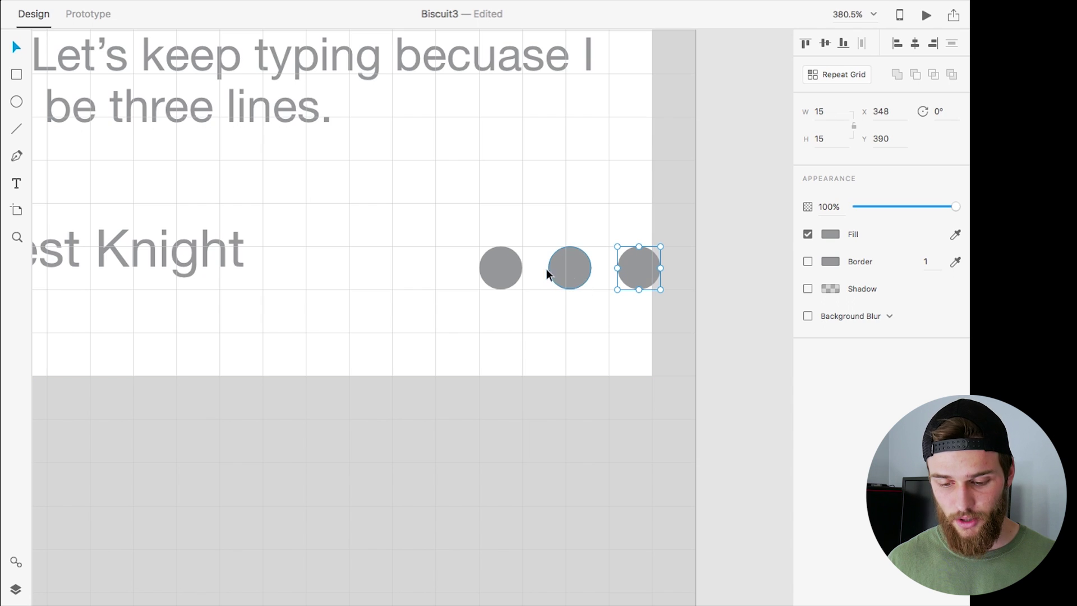
pyautogui.click(554, 286)
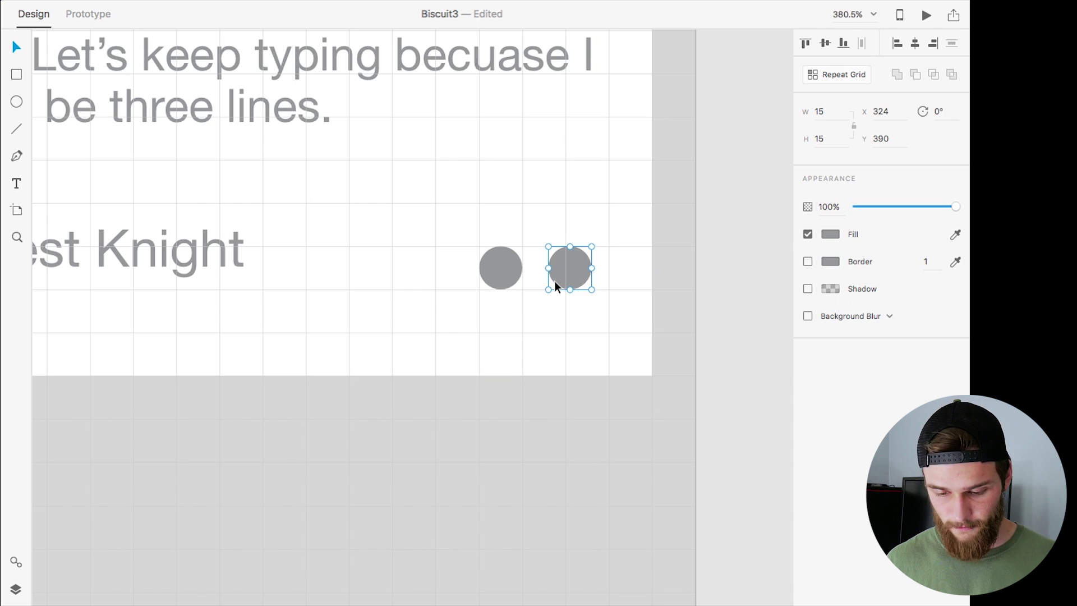
pyautogui.press('super+z')
pyautogui.moveTo(513, 268)
pyautogui.mouseDown()
pyautogui.moveTo(534, 245)
pyautogui.moveTo(502, 275)
pyautogui.moveTo(500, 257)
pyautogui.mouseUp()
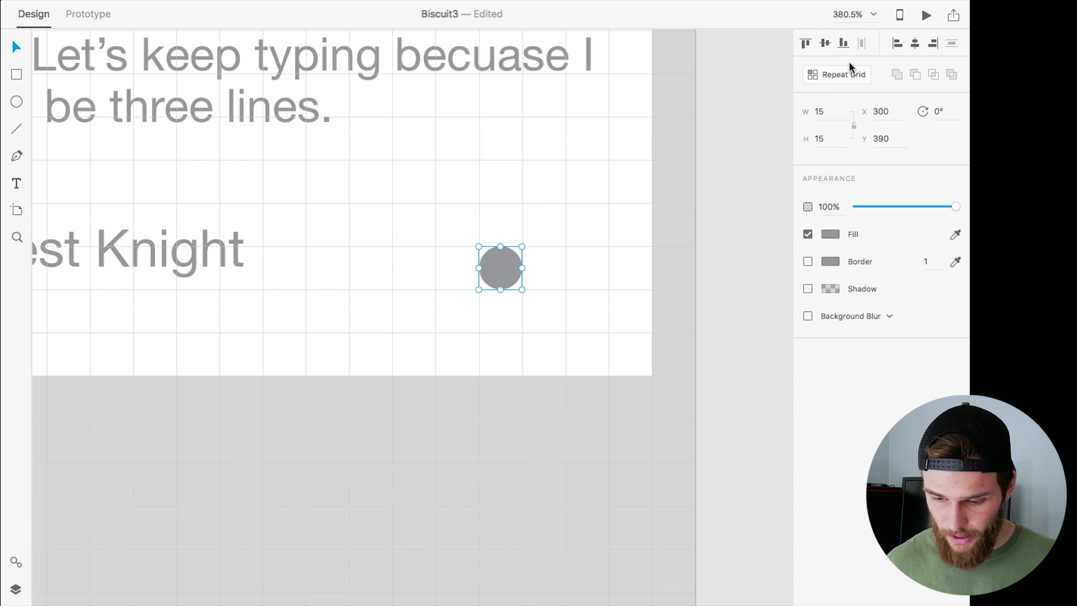
# Step: Move the small grey circle to X 270, Y 390, and turn it into a repeat grid extended downward
pyautogui.moveTo(493, 268); pyautogui.dragTo(469, 273)
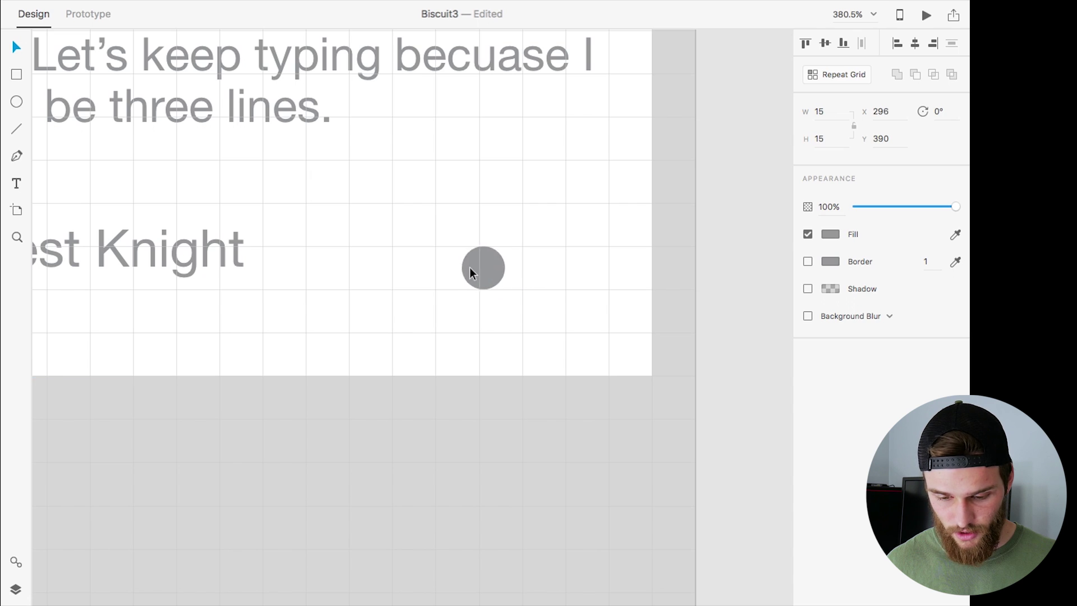
pyautogui.click(830, 74)
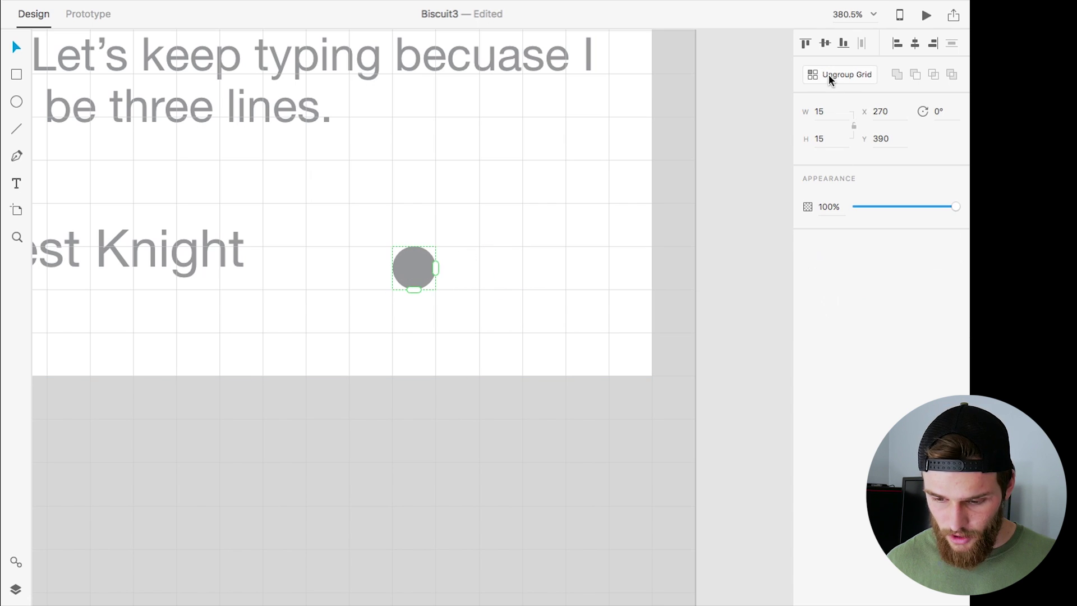
pyautogui.moveTo(415, 289); pyautogui.dragTo(408, 462)
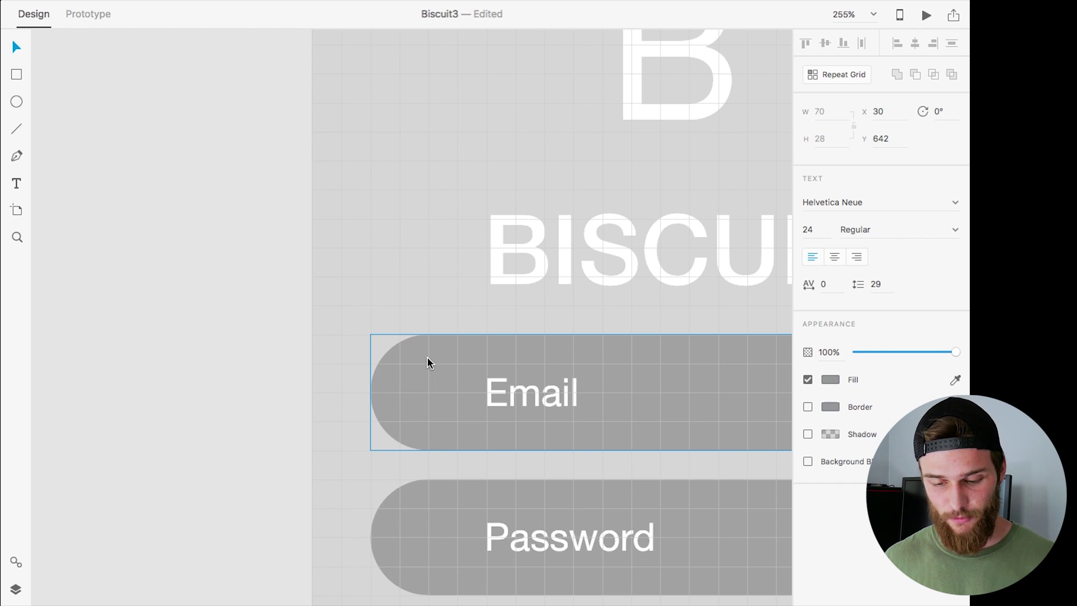
# Step: Fill the Sign In button with the orange sampled from the Content Feed header
pyautogui.scroll(-5, 428, 362)
pyautogui.hscroll(10, 427, 362)
pyautogui.scroll(-5, 426, 355)
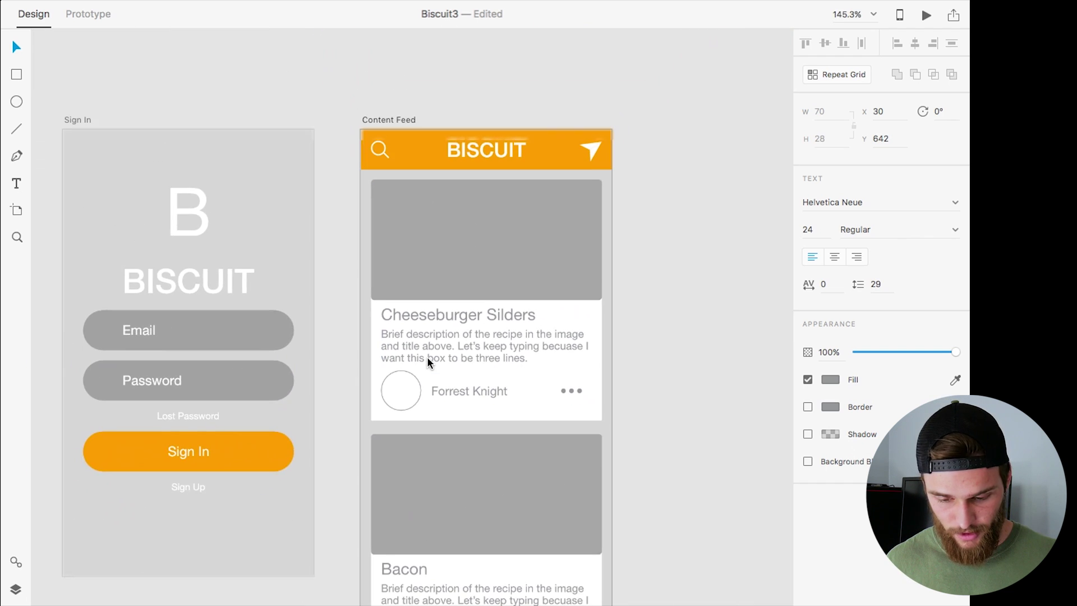
pyautogui.hscroll(-4, 426, 356)
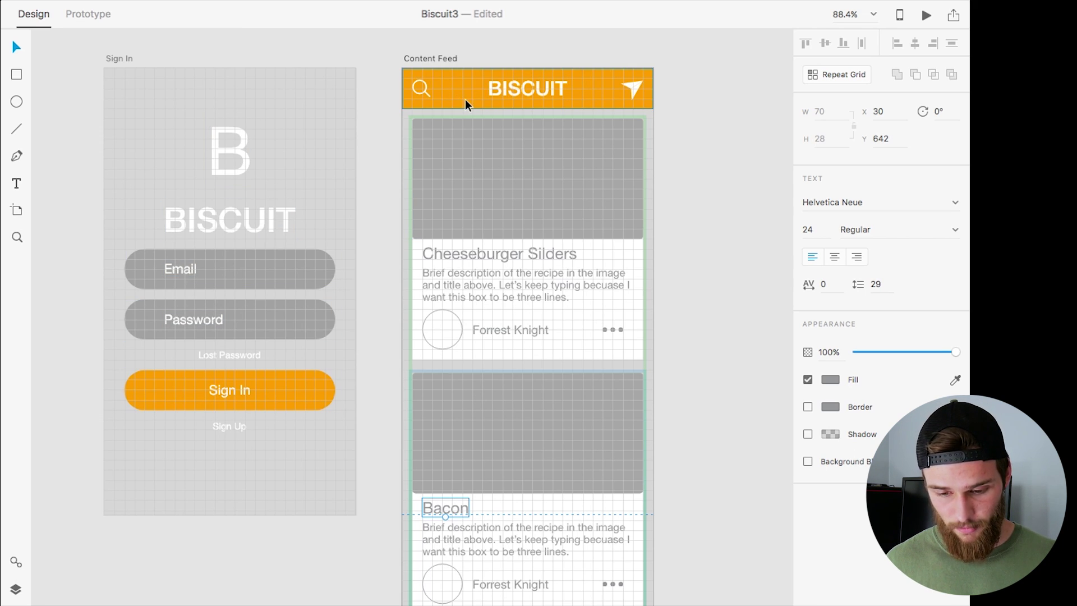
pyautogui.click(298, 390)
pyautogui.doubleClick(303, 387)
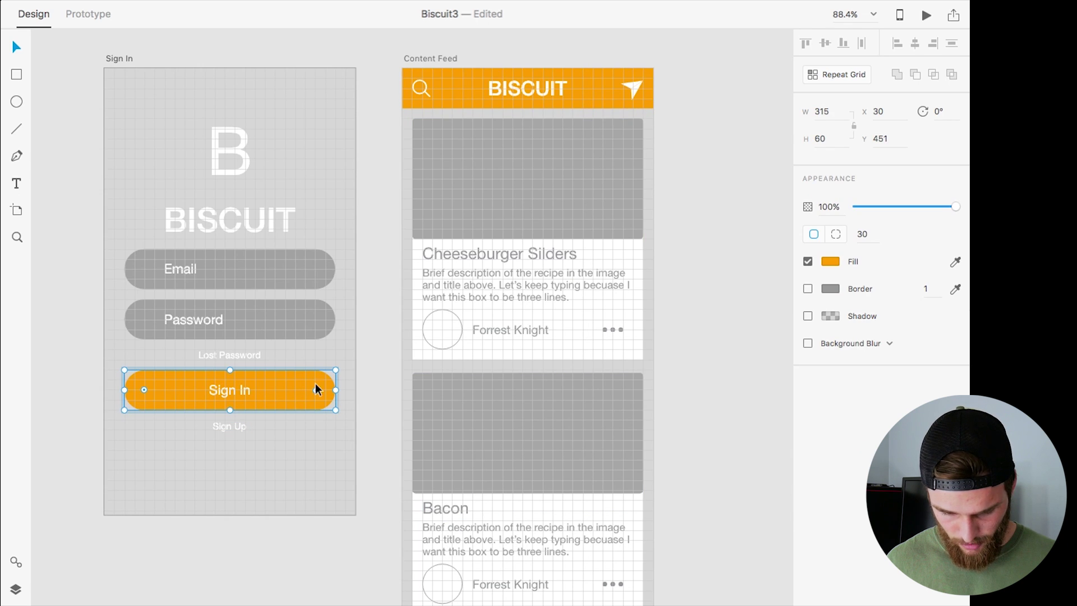
pyautogui.click(955, 262)
pyautogui.click(578, 76)
pyautogui.press('Escape')
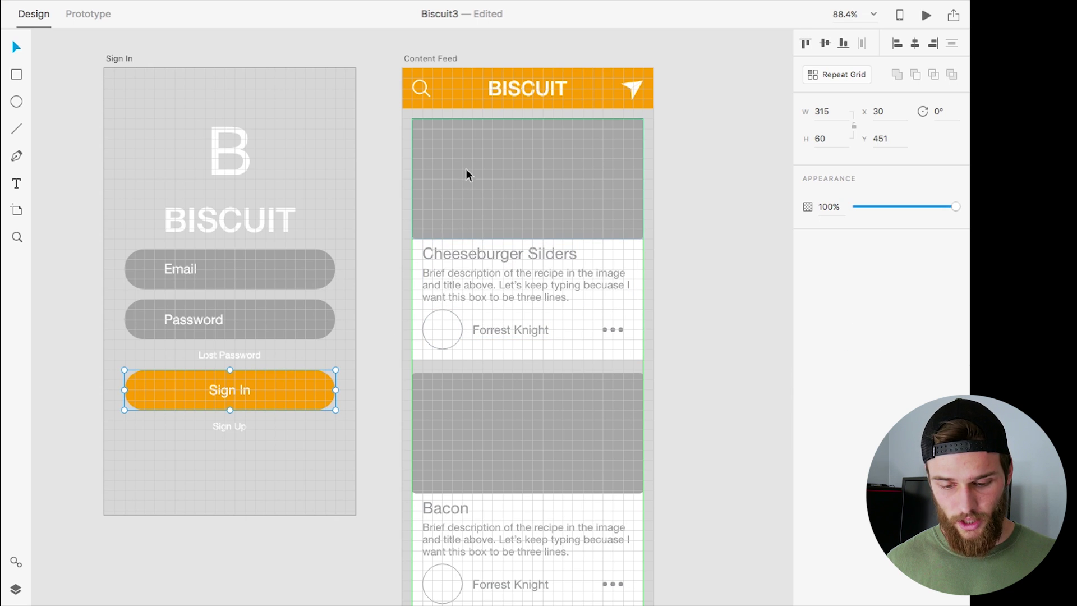
# Step: Undo the recipe card's downward repetition and the second card's title change, keeping the Content Feed artboard 1596 tall
pyautogui.click(462, 150)
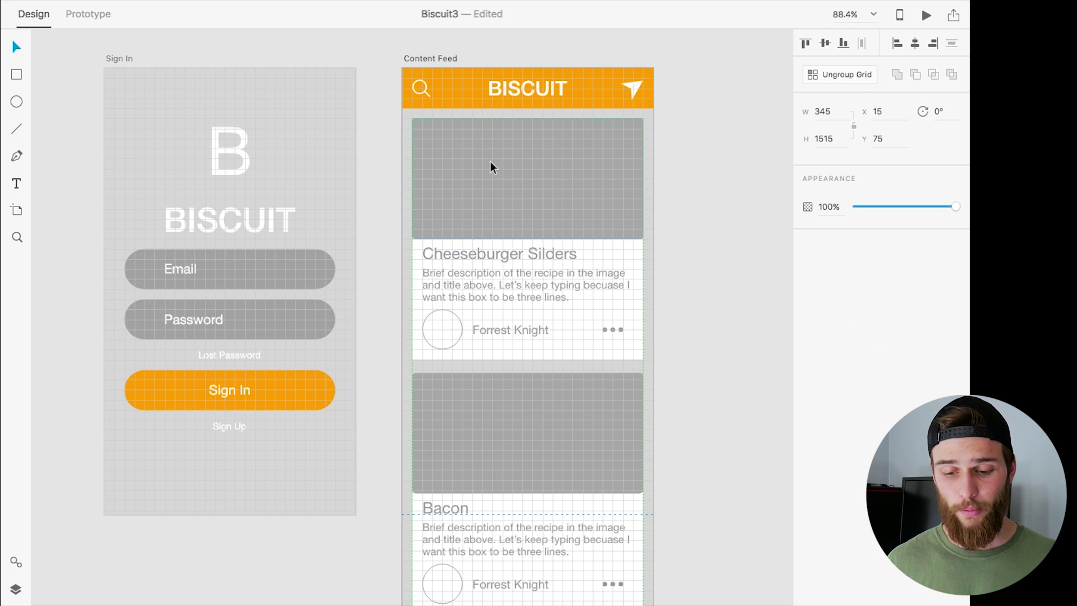
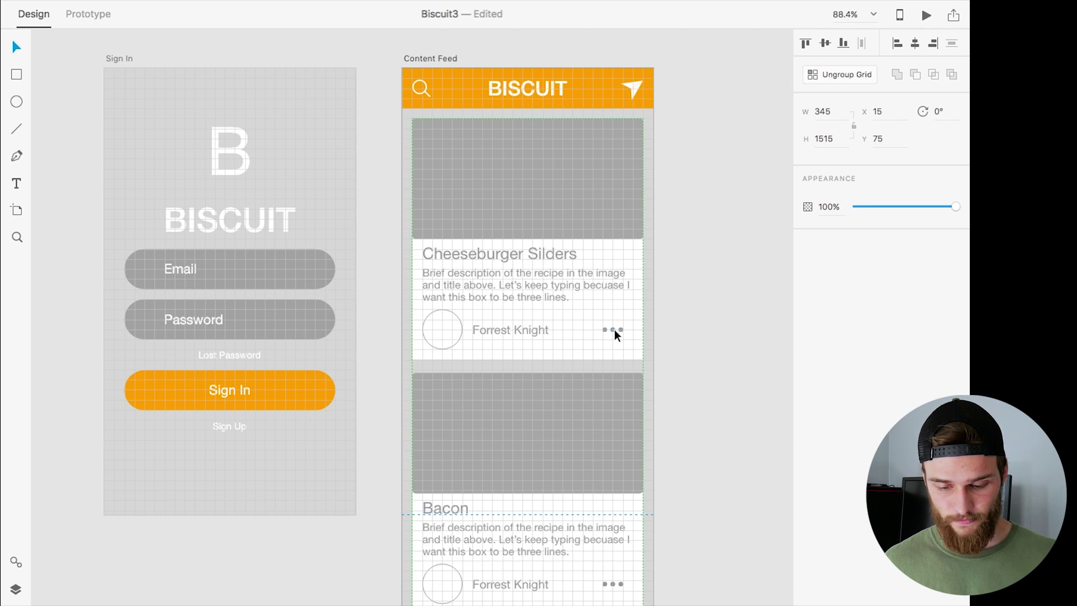
pyautogui.scroll(-2, 615, 329)
pyautogui.press('super+z')
pyautogui.press('super+z')
pyautogui.press('super+z')
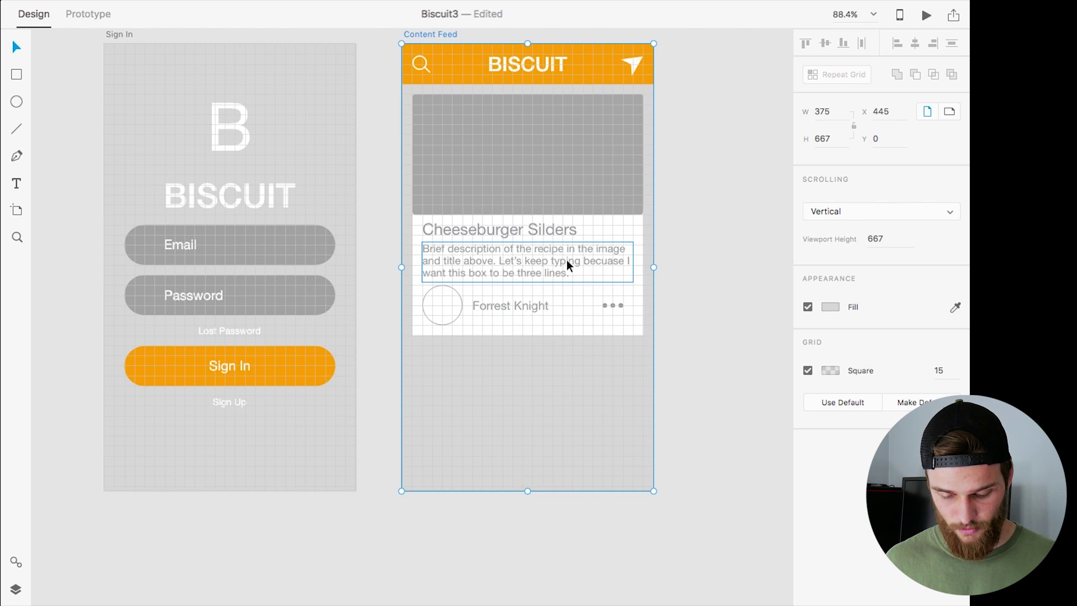
pyautogui.press('super+z')
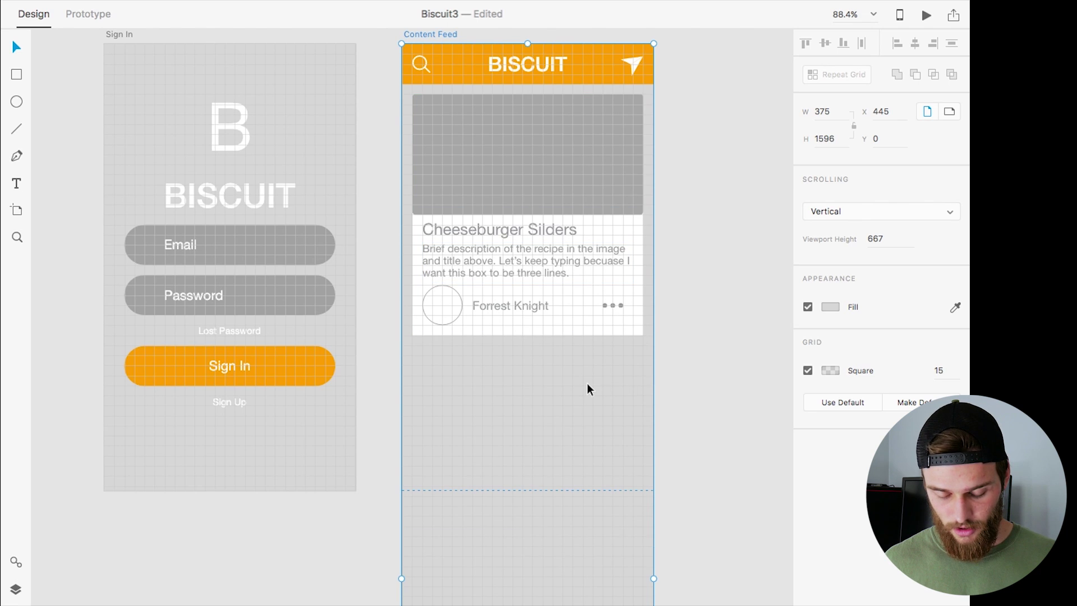
# Step: Extend the recipe card's repeat grid down to the end of the Content Feed artboard, to a height of about 1521
pyautogui.scroll(-6, 587, 383)
pyautogui.scroll(-3, 587, 383)
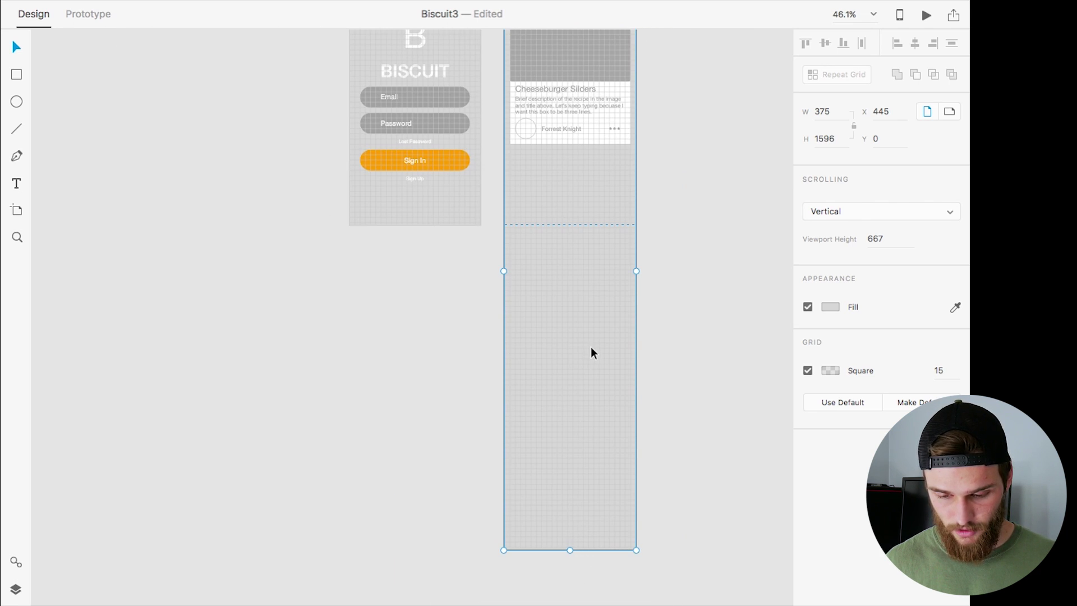
pyautogui.scroll(3, 590, 347)
pyautogui.hscroll(2, 591, 347)
pyautogui.scroll(3, 478, 340)
pyautogui.click(537, 182)
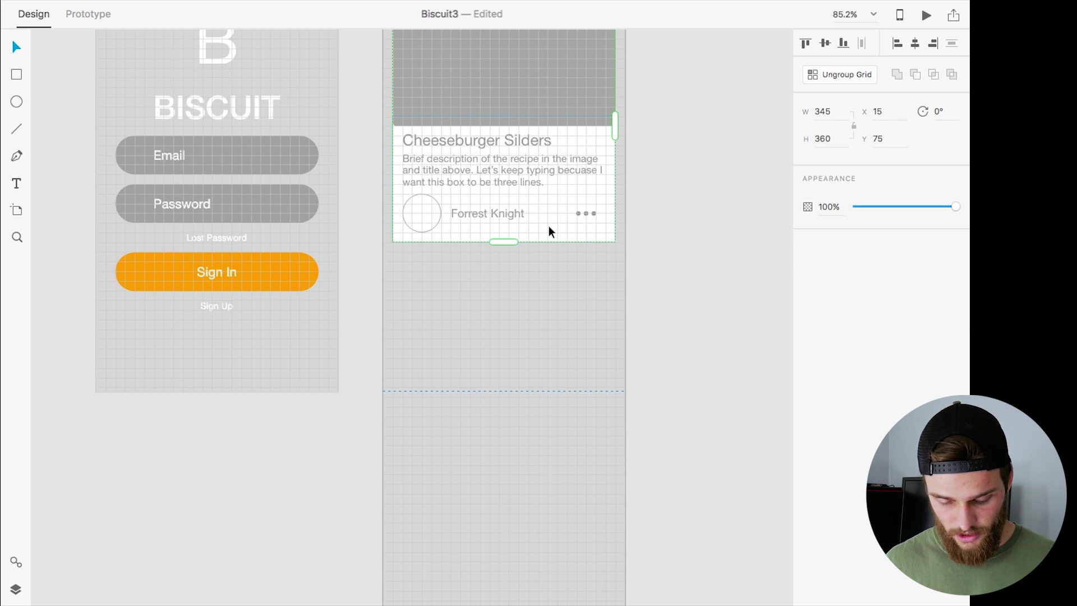
pyautogui.moveTo(618, 261); pyautogui.dragTo(386, 60)
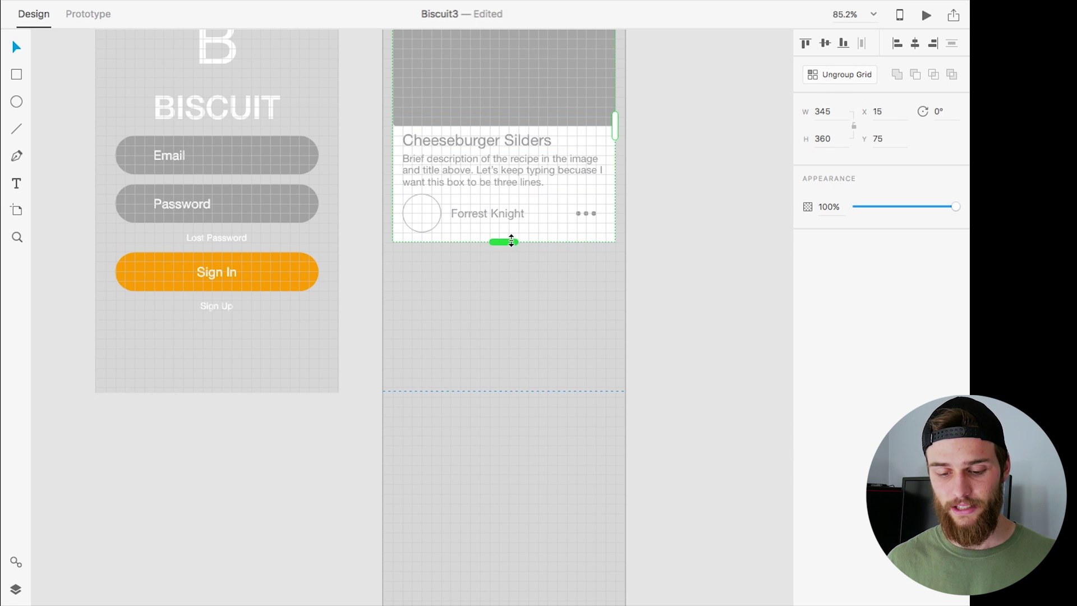
pyautogui.moveTo(504, 241); pyautogui.dragTo(493, 337)
pyautogui.scroll(-2, 564, 234)
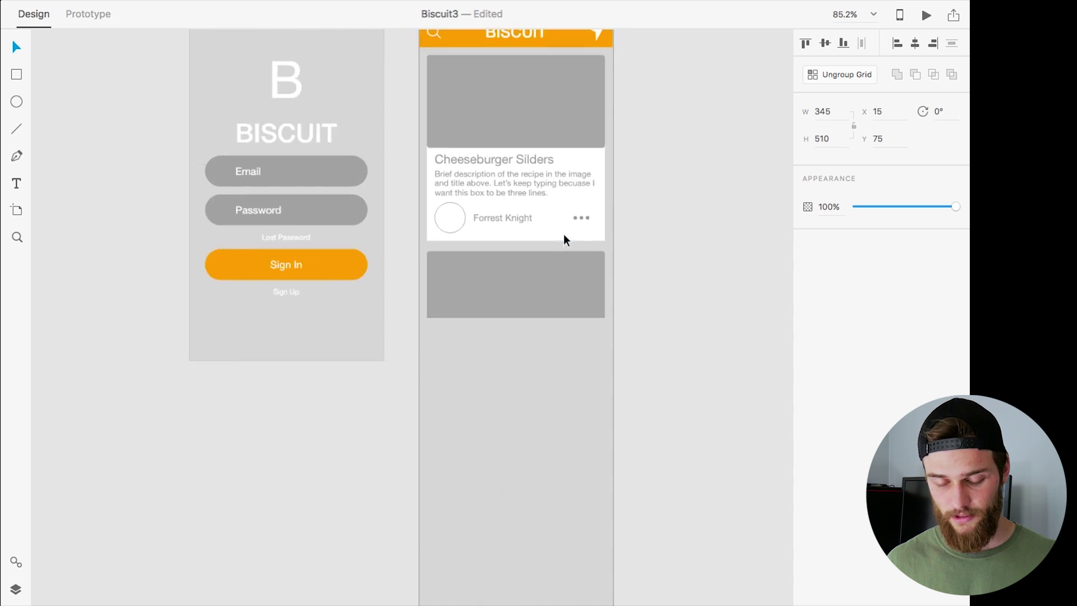
pyautogui.scroll(-3, 564, 239)
pyautogui.scroll(-1, 564, 235)
pyautogui.moveTo(457, 185); pyautogui.dragTo(457, 584)
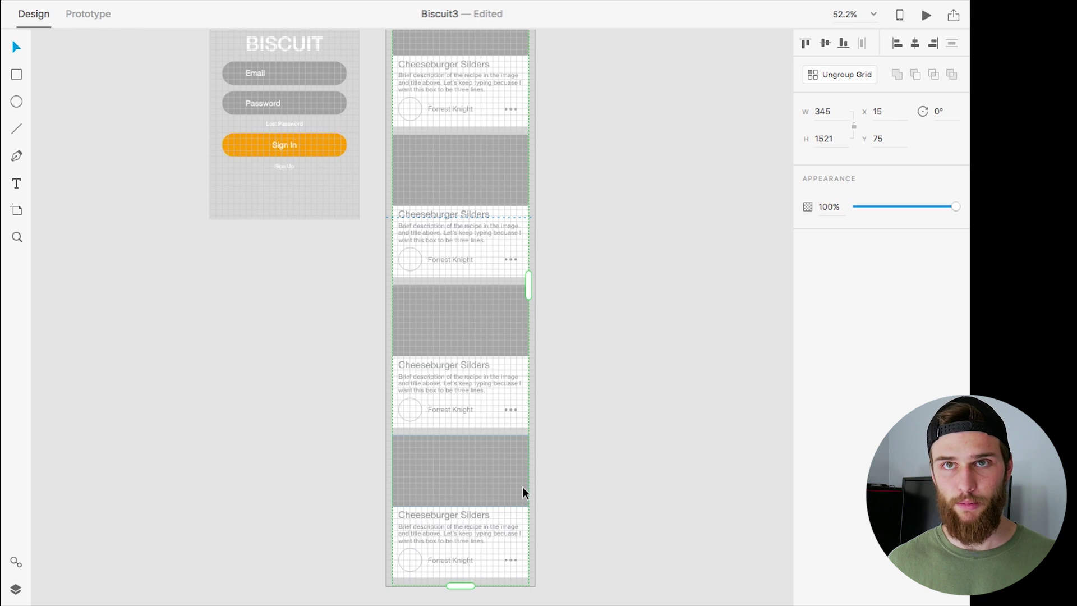
# Step: Draw a closed rectangle about 26 by 14 with the Pen tool in the Email field, just before its label
pyautogui.scroll(4, 347, 356)
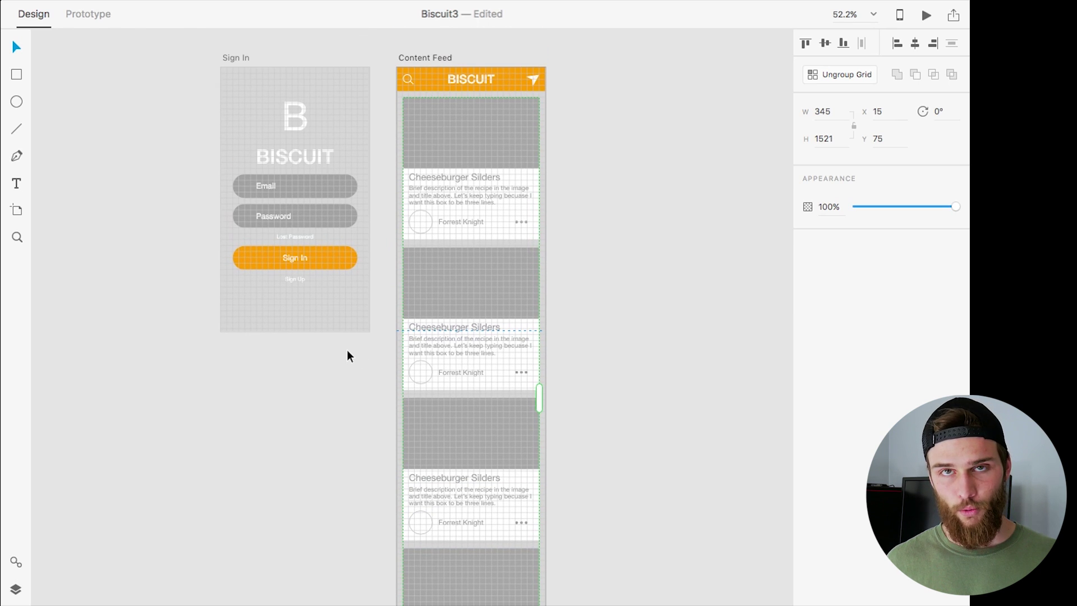
pyautogui.scroll(5, 471, 181)
pyautogui.scroll(5, 470, 181)
pyautogui.hscroll(-2, 470, 181)
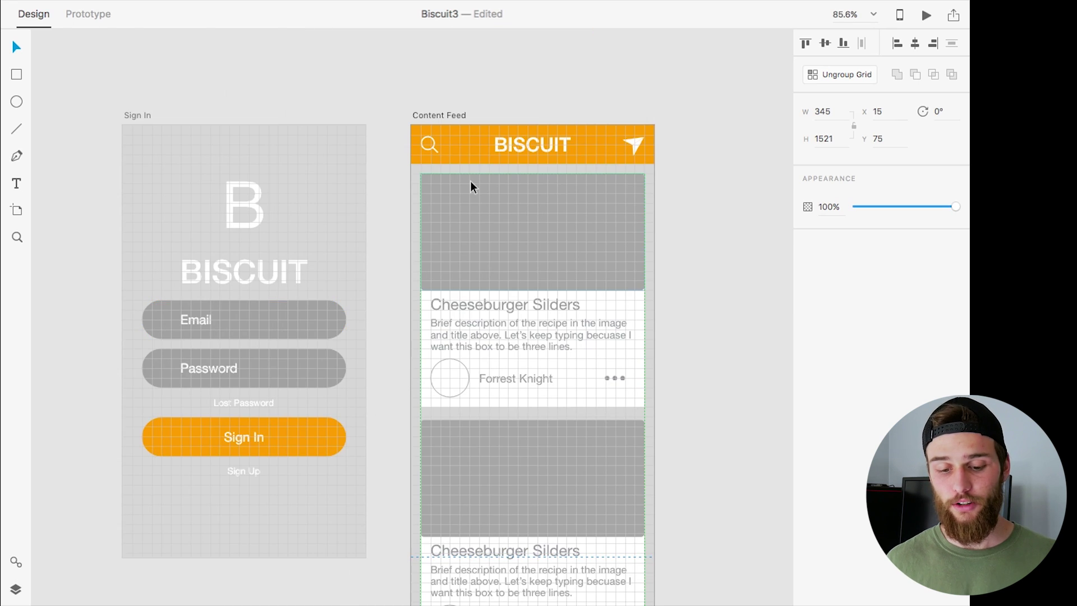
pyautogui.scroll(-2, 112, 258)
pyautogui.hscroll(-2, 112, 258)
pyautogui.scroll(5, 176, 255)
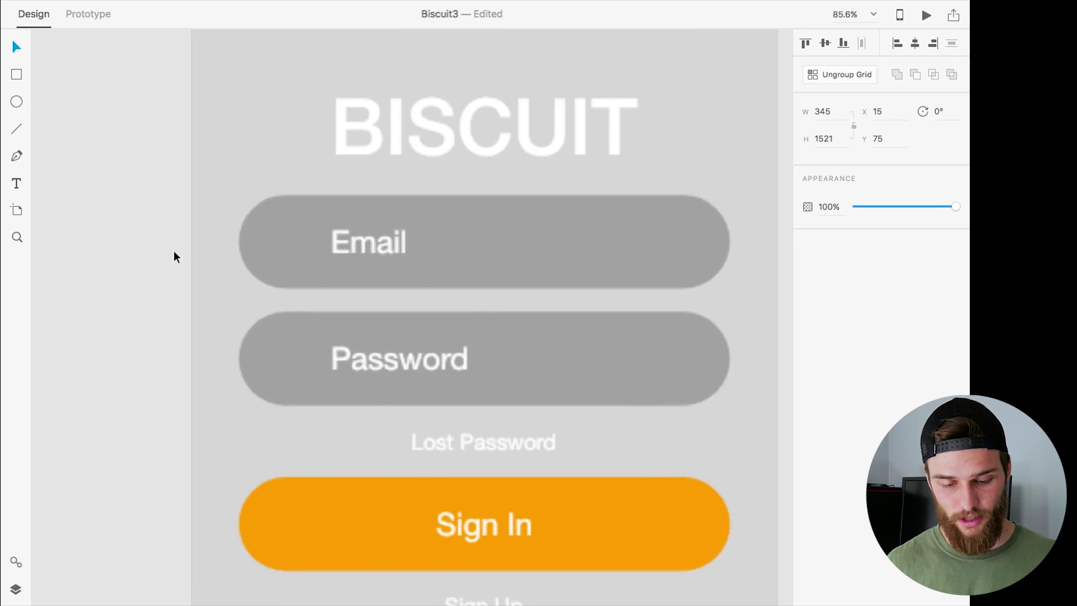
pyautogui.scroll(3, 174, 253)
pyautogui.click(16, 156)
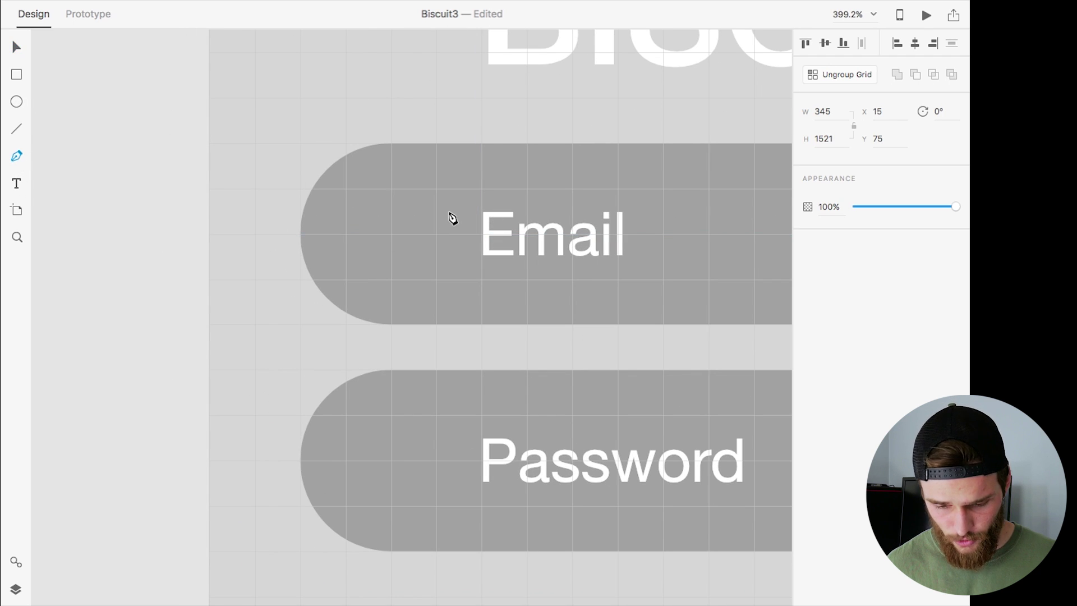
pyautogui.click(456, 209)
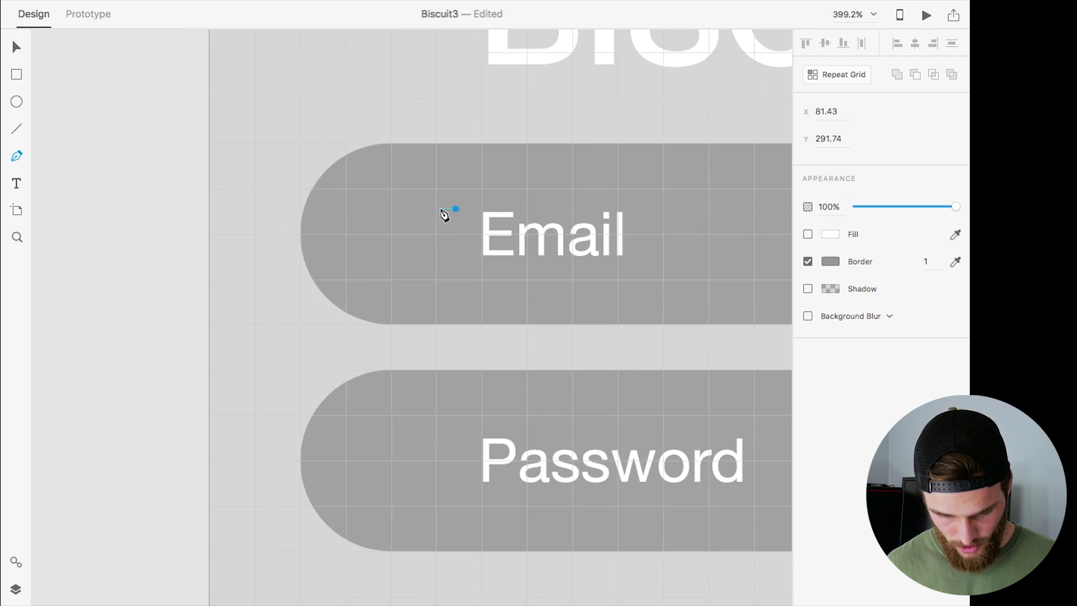
pyautogui.click(378, 209)
pyautogui.click(378, 252)
pyautogui.click(456, 252)
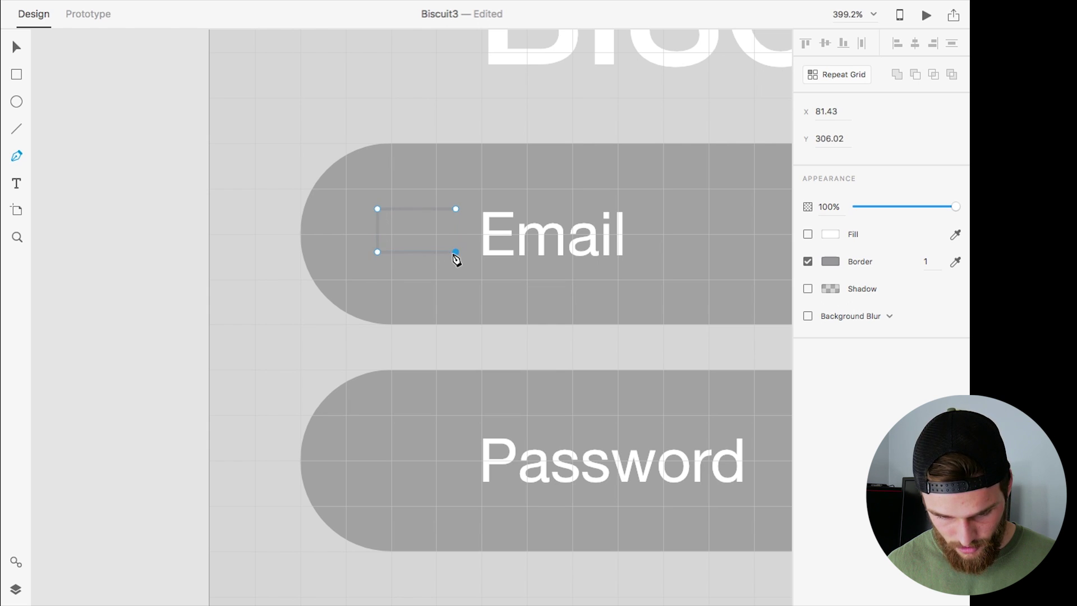
pyautogui.click(456, 209)
pyautogui.press('Escape')
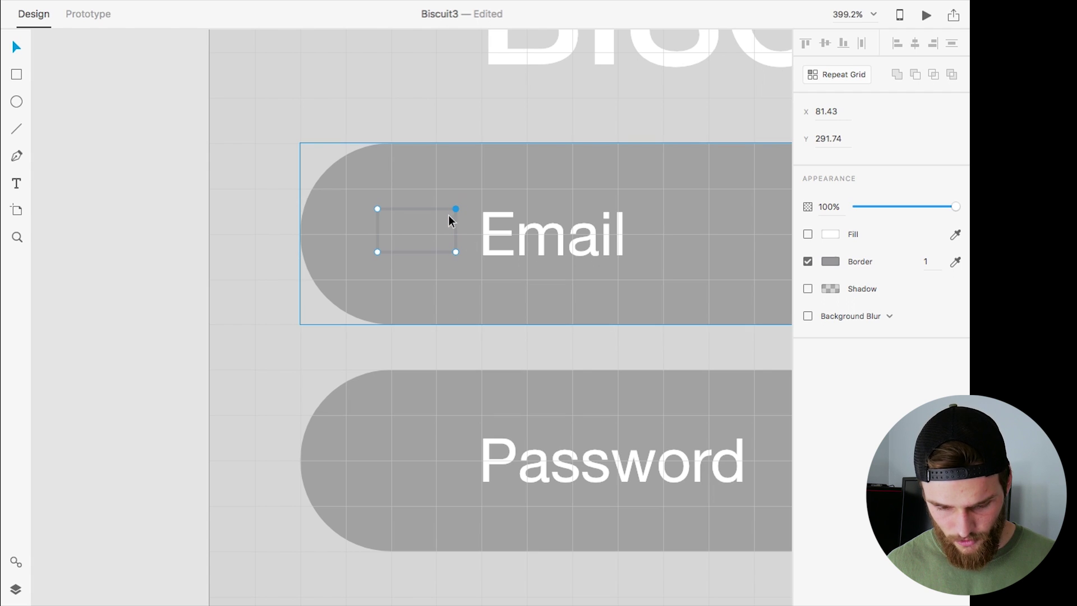
pyautogui.press('Escape')
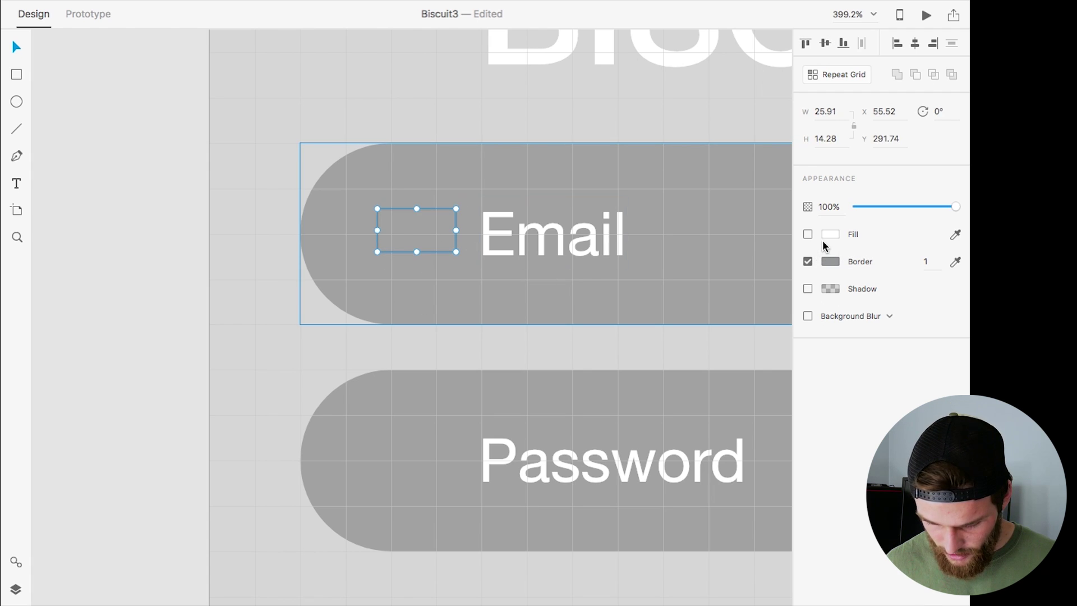
# Step: Set the small rectangle's border to white (#FFFFFF) with a thickness of 2
pyautogui.click(831, 262)
pyautogui.moveTo(671, 194); pyautogui.dragTo(599, 119)
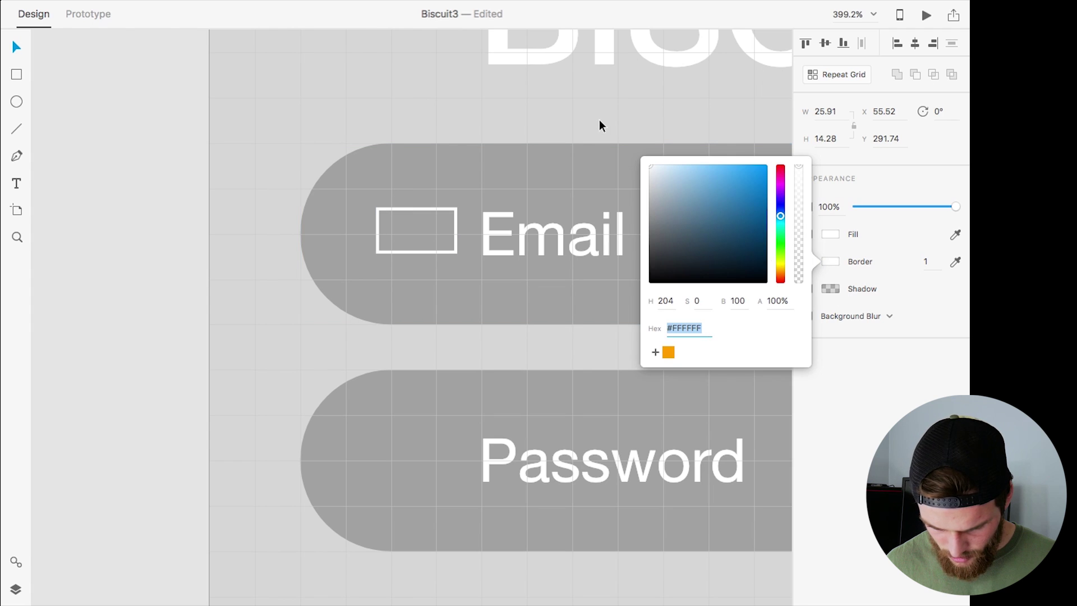
pyautogui.click(934, 261)
pyautogui.press('Return')
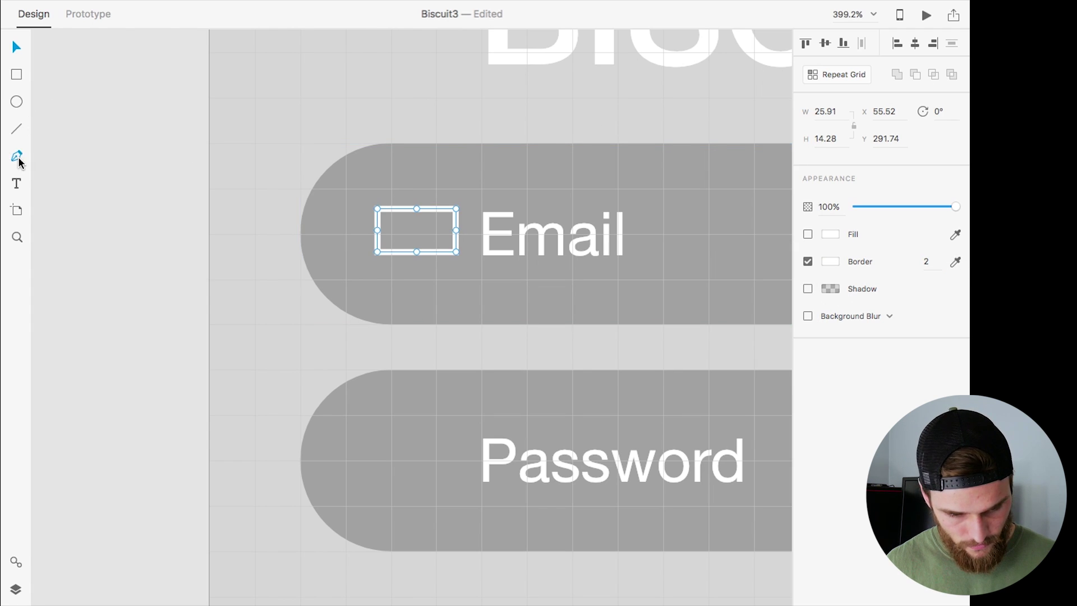
pyautogui.click(17, 157)
pyautogui.click(378, 209)
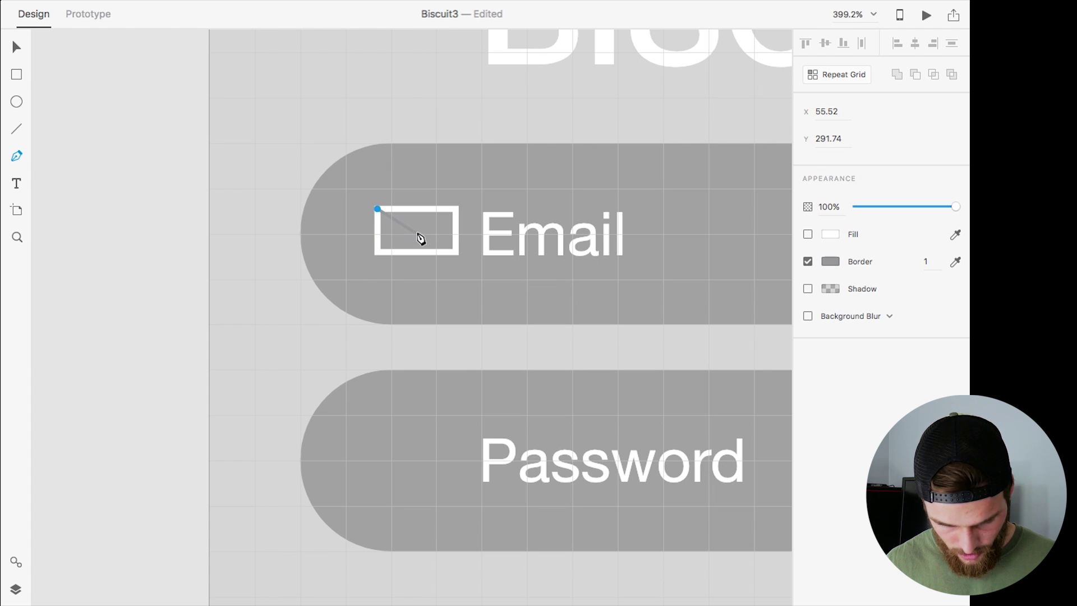
pyautogui.press('Escape')
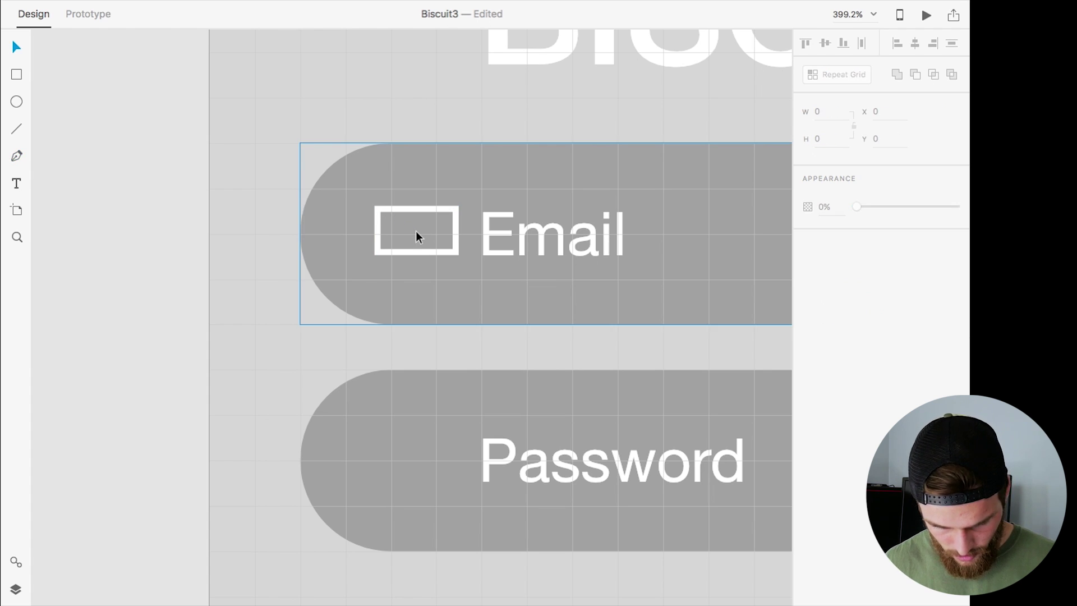
# Step: Move the white rectangle slightly up and left to about X 53.52, Y 285.72, and resize it to 25 by 15
pyautogui.moveTo(418, 208); pyautogui.dragTo(411, 193)
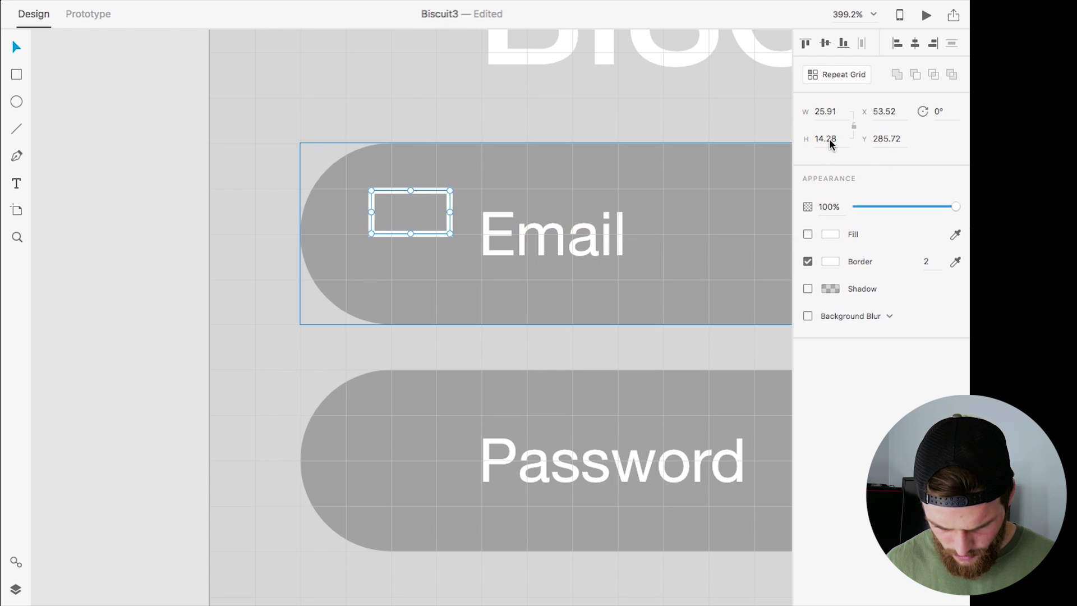
pyautogui.write('15')
pyautogui.press('Return')
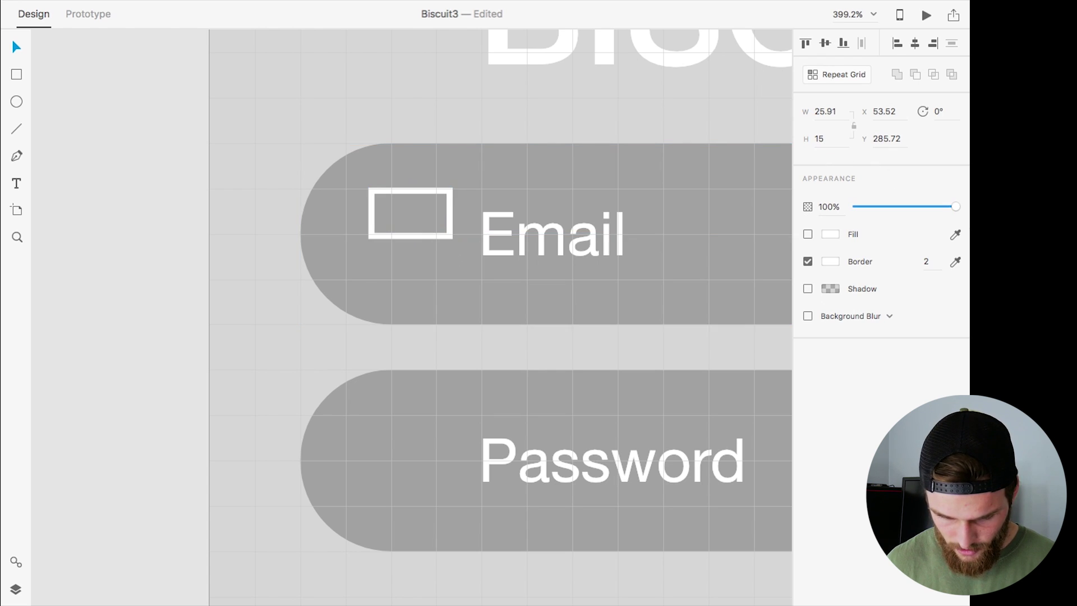
pyautogui.click(831, 112)
pyautogui.write('25')
pyautogui.press('Return')
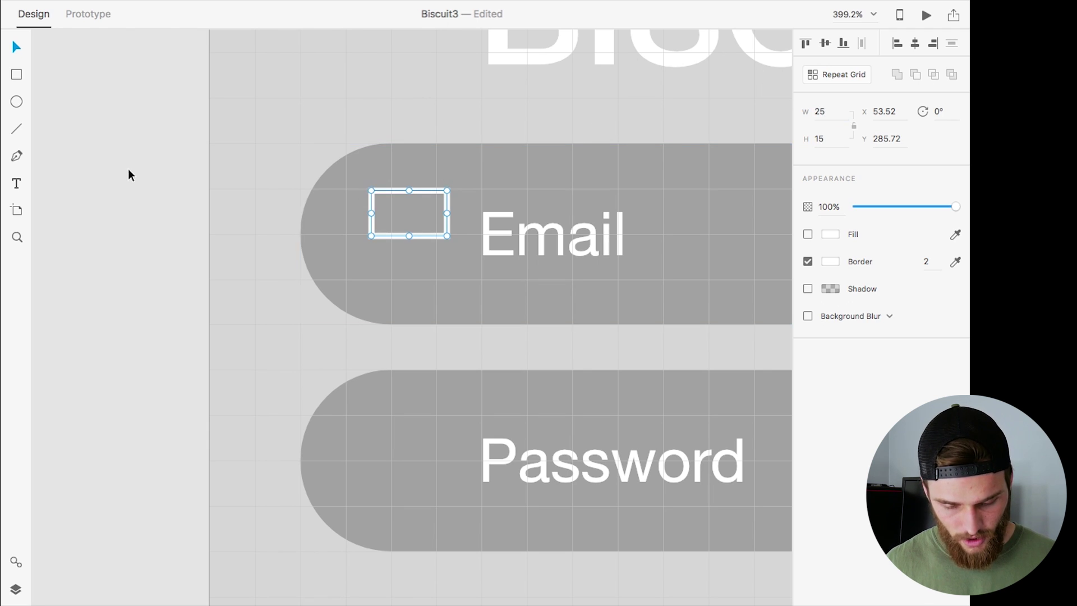
# Step: Draw a V-shaped envelope flap with the Pen tool from the rectangle's upper-left corner through its middle to the upper-right corner
pyautogui.click(17, 156)
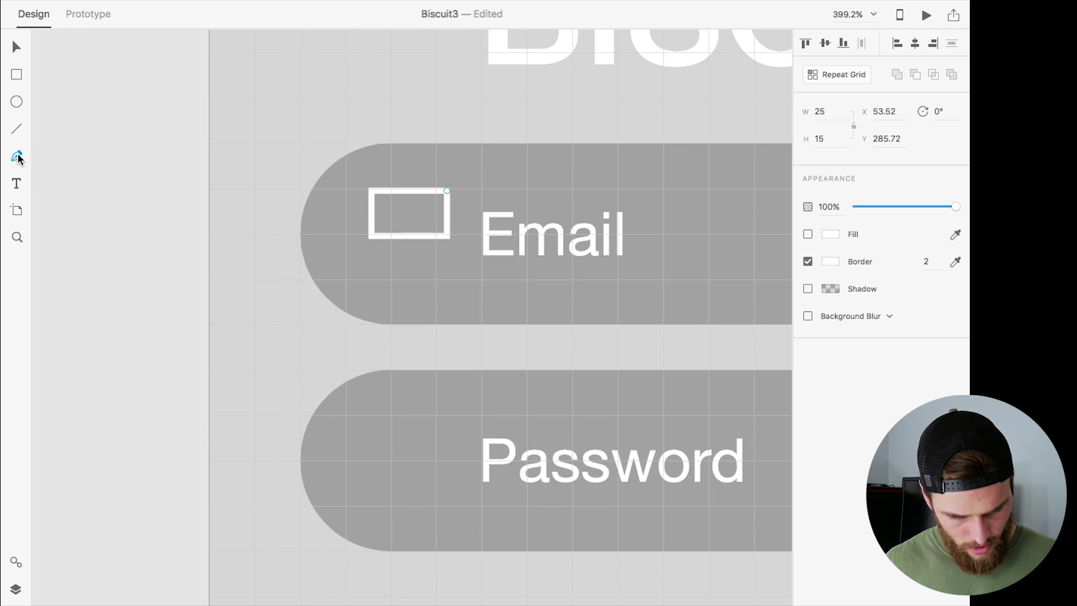
pyautogui.click(373, 190)
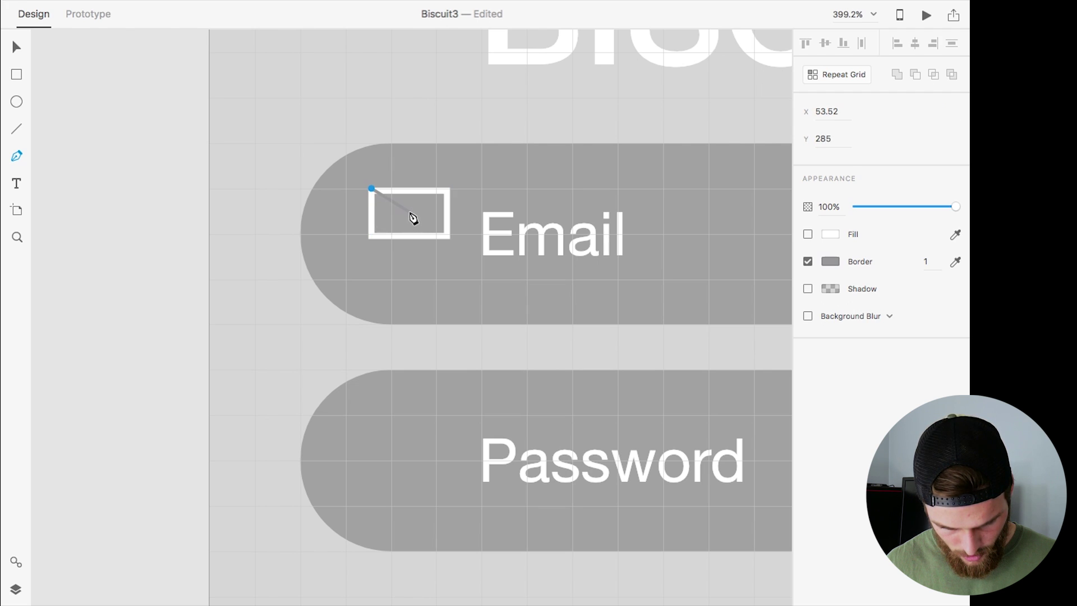
pyautogui.click(408, 212)
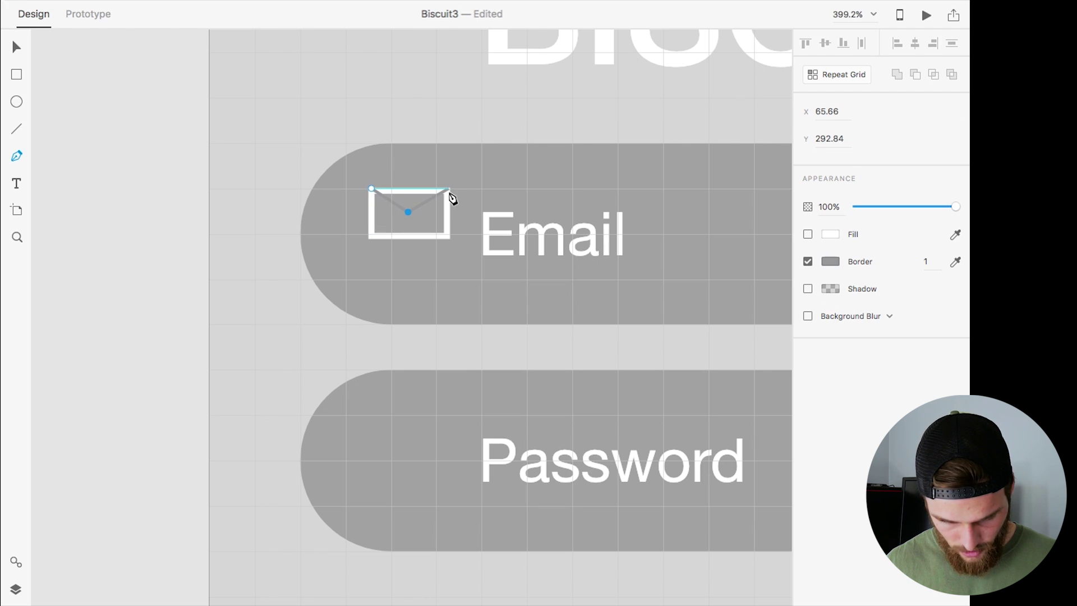
pyautogui.click(449, 189)
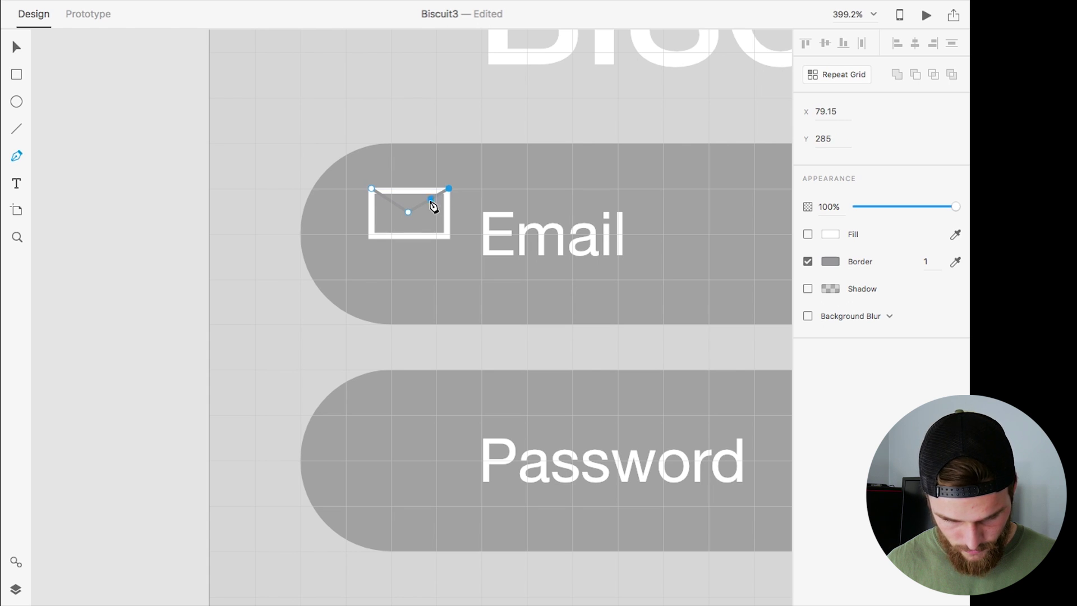
pyautogui.press('Escape')
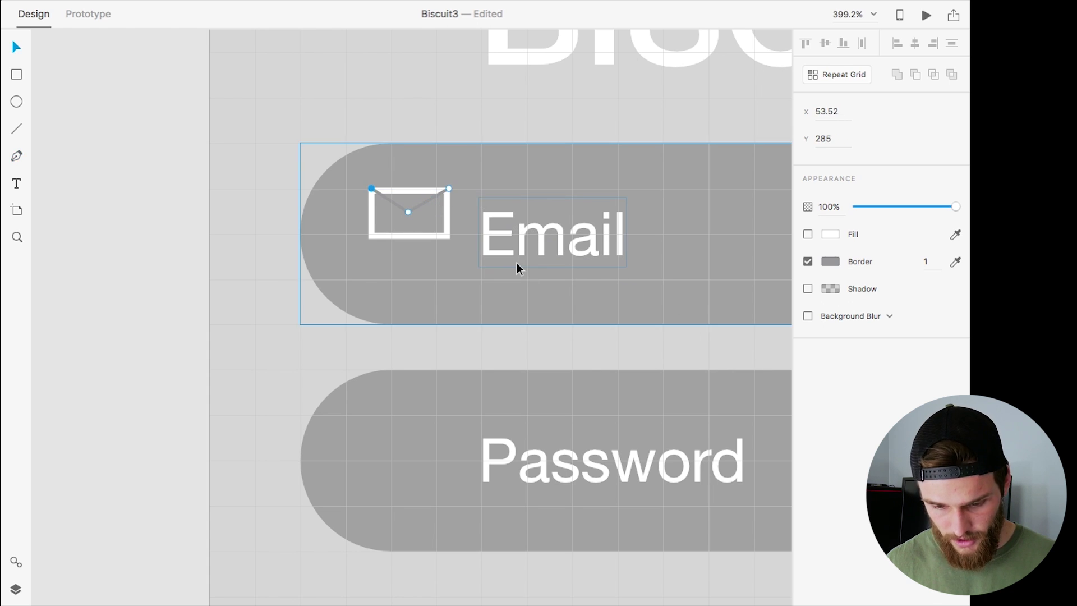
# Step: Set the envelope flap's border to a thickness of 2 and colour it white (#FFFFFF)
pyautogui.click(931, 266)
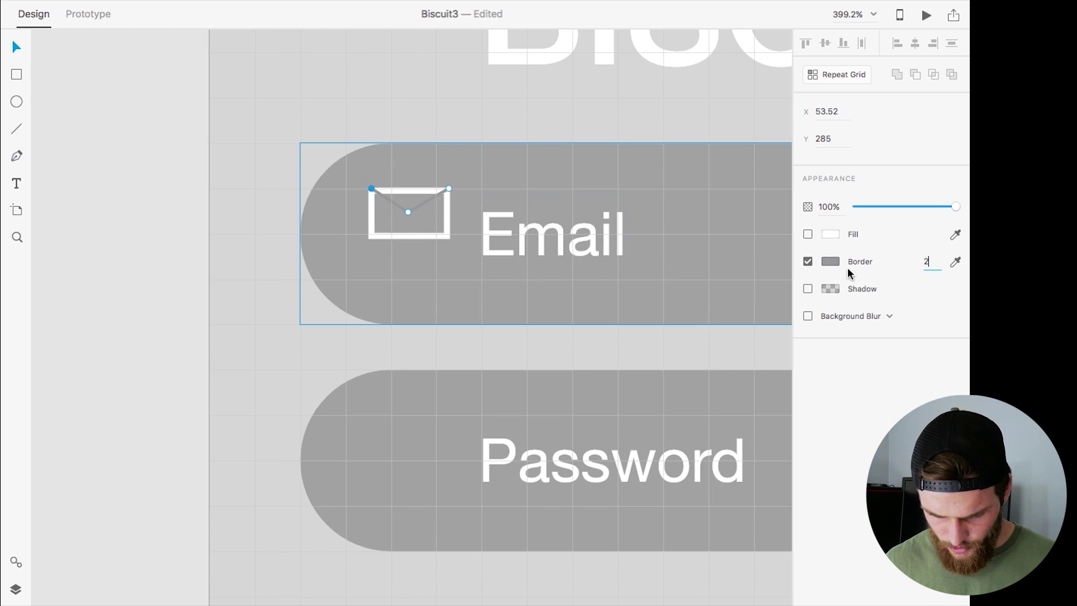
pyautogui.click(823, 261)
pyautogui.moveTo(675, 177); pyautogui.dragTo(601, 140)
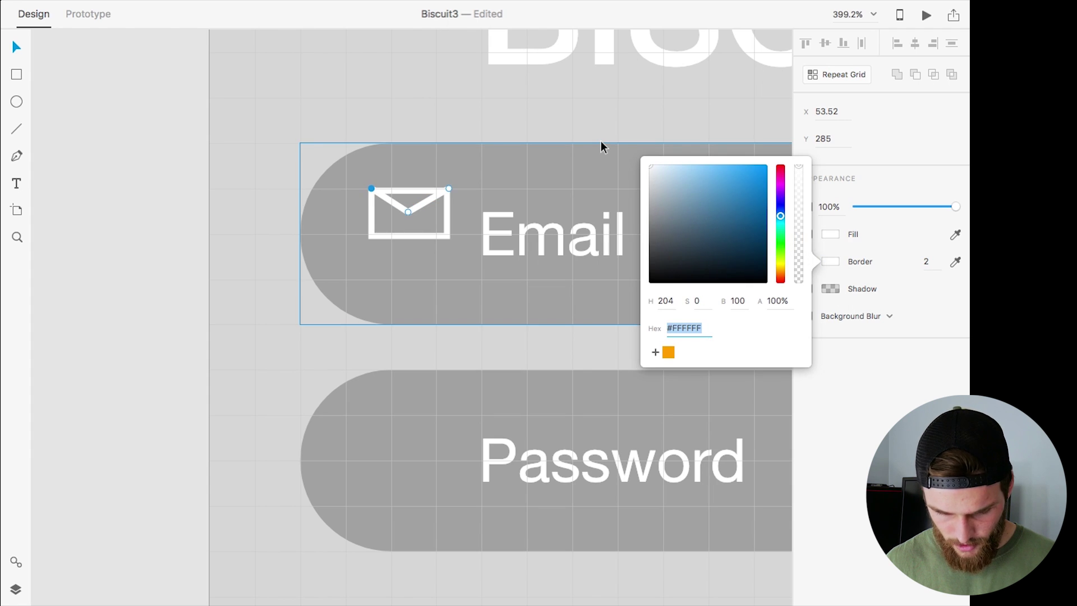
pyautogui.click(583, 147)
pyautogui.press('Down')
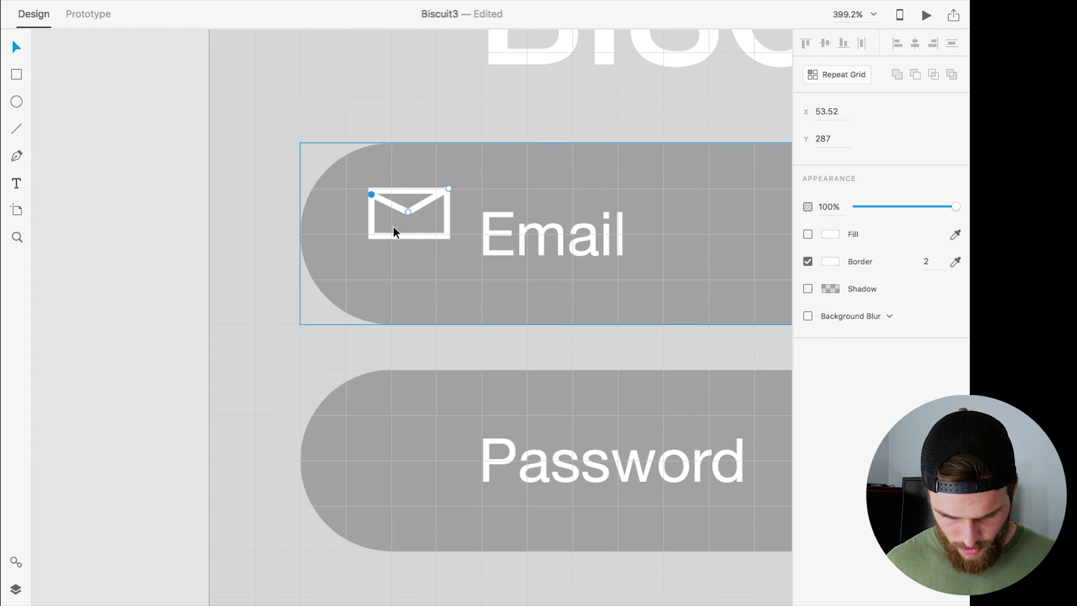
pyautogui.press('Up')
pyautogui.press('Up')
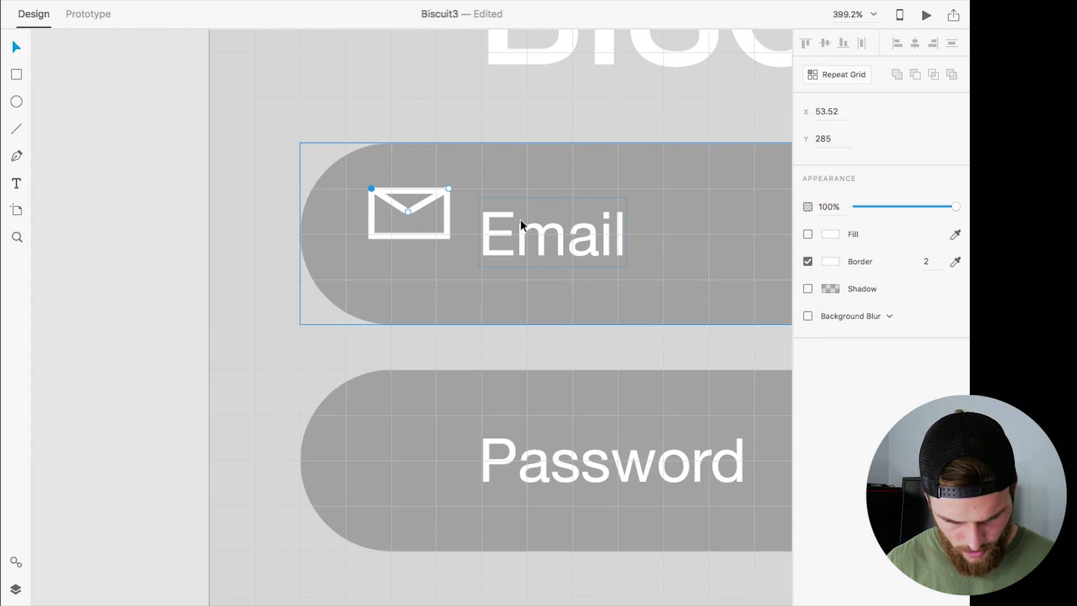
pyautogui.press('Escape')
# Step: Move the envelope flap down to Y 287 and pull its two end points slightly up toward the rectangle's upper corners
pyautogui.moveTo(422, 197); pyautogui.dragTo(422, 207)
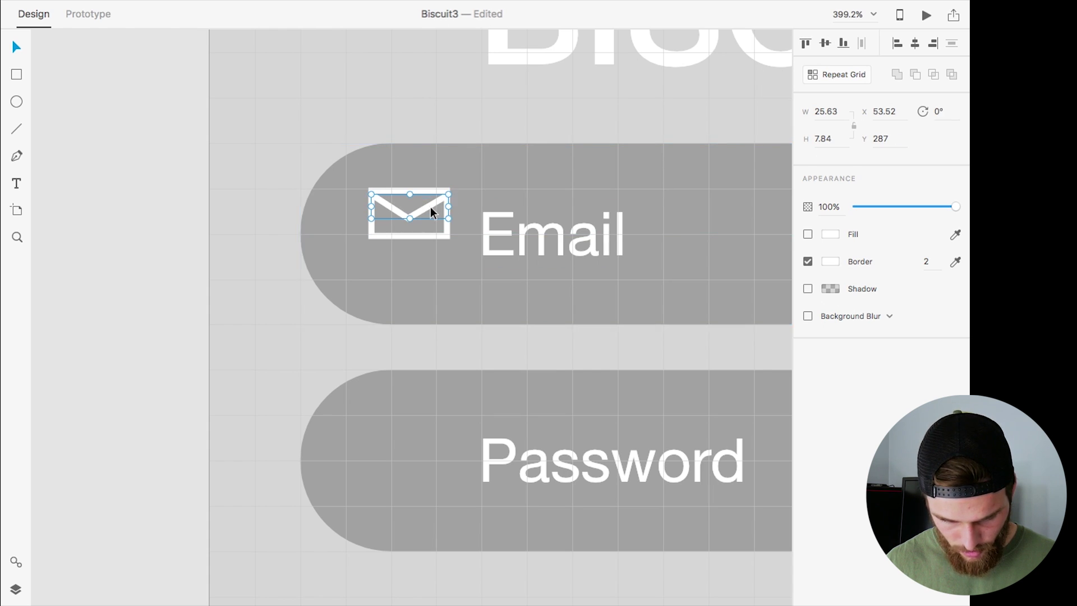
pyautogui.doubleClick(430, 205)
pyautogui.click(449, 194)
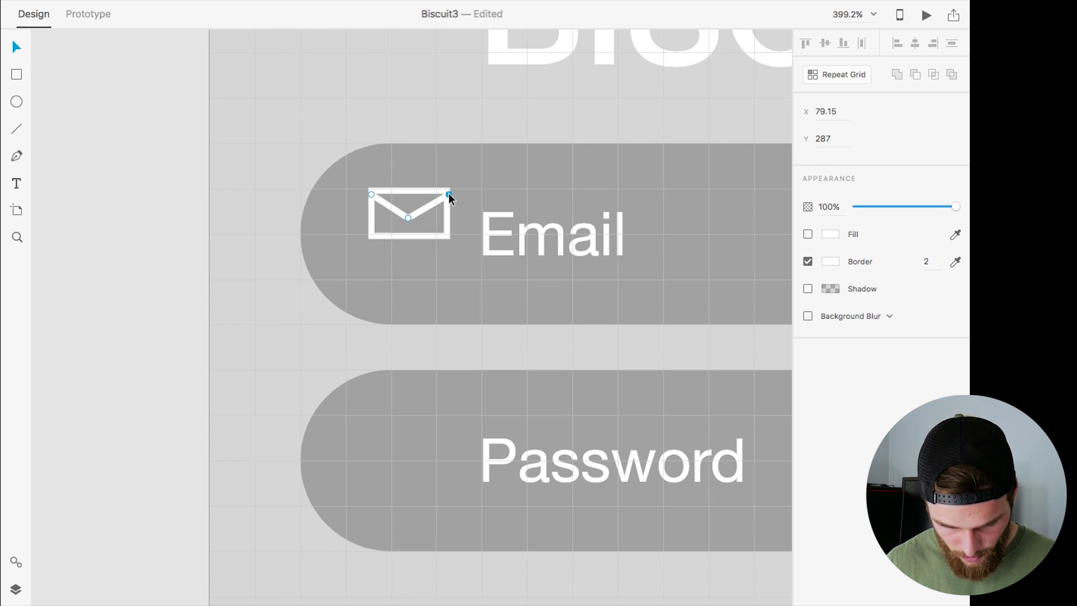
pyautogui.moveTo(449, 190); pyautogui.dragTo(448, 192)
pyautogui.moveTo(372, 194); pyautogui.dragTo(373, 190)
pyautogui.press('Escape')
pyautogui.press('Escape')
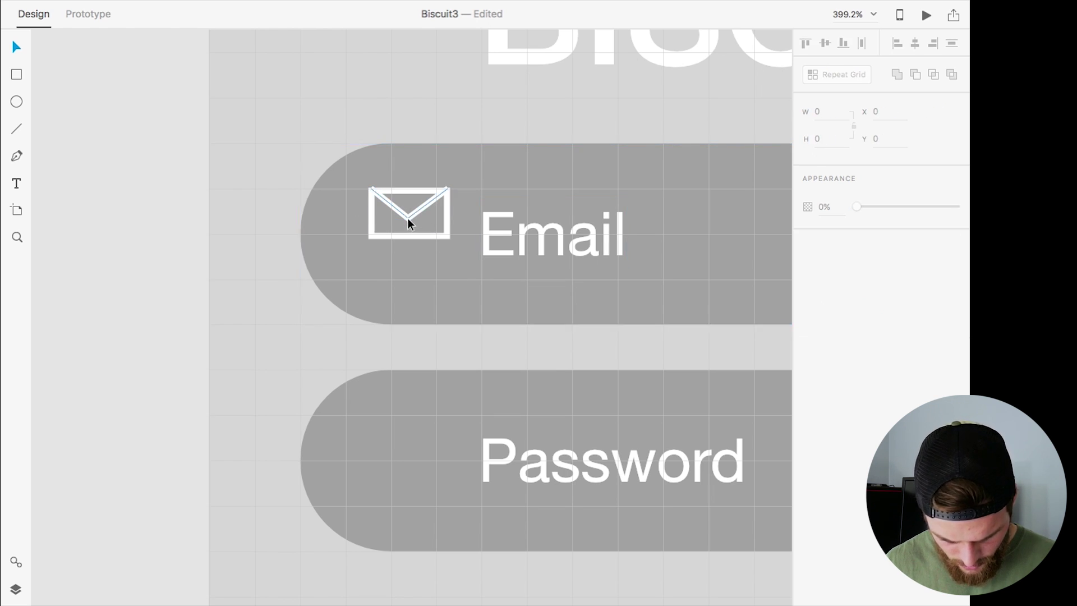
# Step: Raise the envelope flap's middle point to about X 66.18, Y 293.07
pyautogui.click(408, 219)
pyautogui.moveTo(409, 220); pyautogui.dragTo(412, 214)
pyautogui.press('super+z')
pyautogui.doubleClick(423, 206)
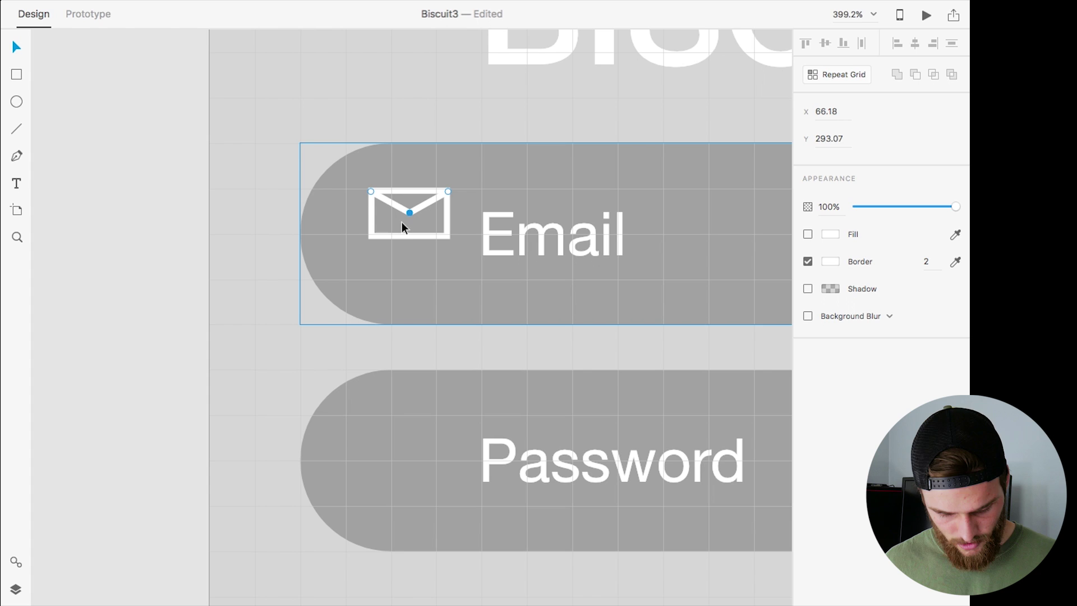
# Step: Group the envelope's rectangle and flap and centre the icon vertically in the Email field
pyautogui.click(419, 236)
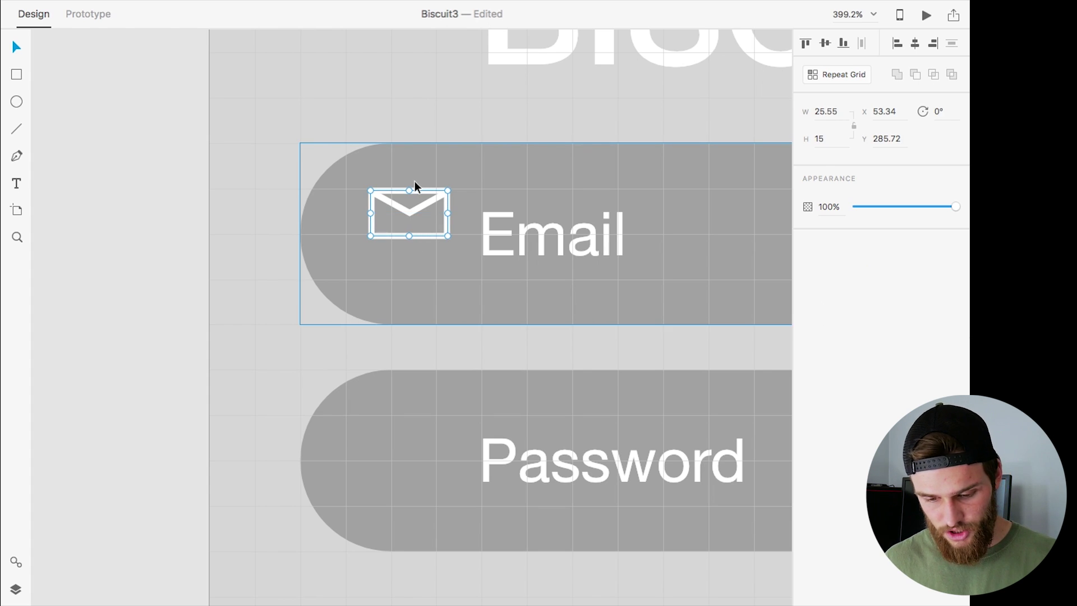
pyautogui.moveTo(408, 214); pyautogui.dragTo(422, 234)
# Step: Draw a 15 by 15 square at X 60, Y 375 before the text in the Password field
pyautogui.scroll(-3, 238, 284)
pyautogui.click(16, 74)
pyautogui.scroll(5, 391, 351)
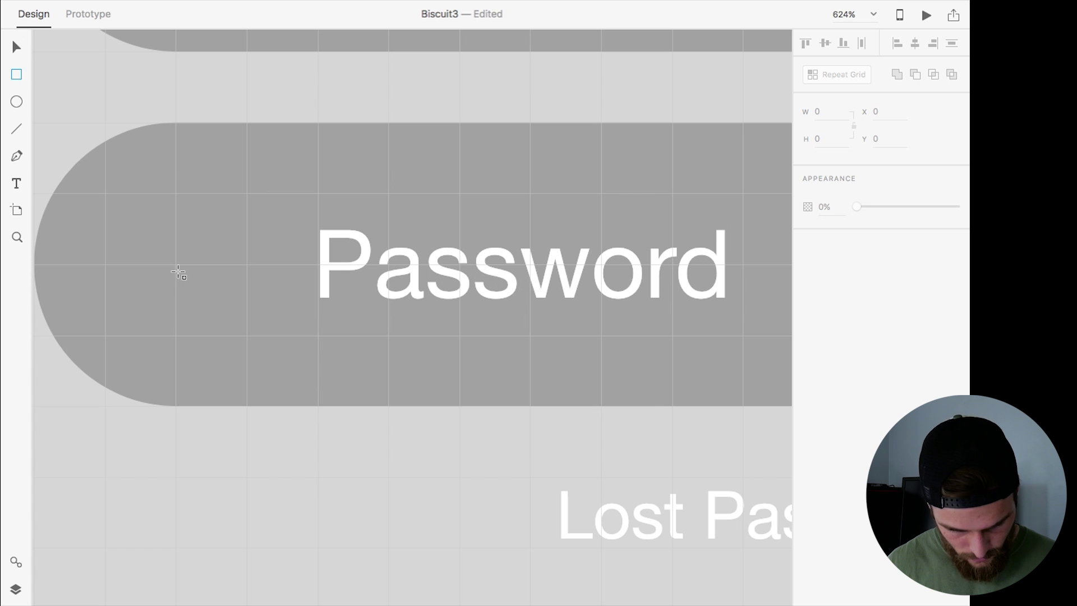
pyautogui.moveTo(176, 265); pyautogui.dragTo(247, 339)
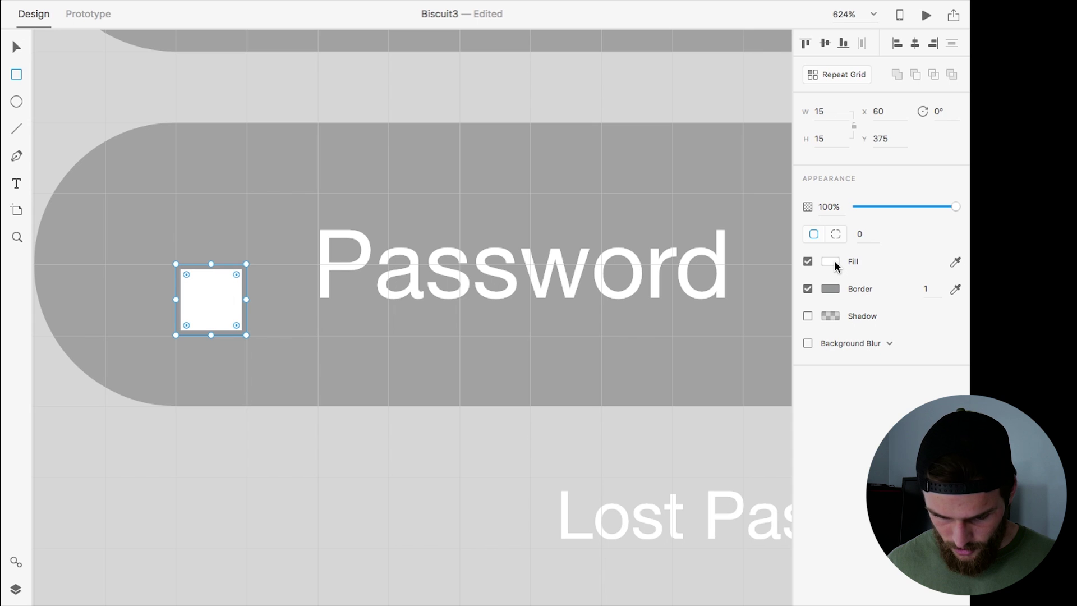
# Step: Remove the square's fill, make its border white, and round its corners to a radius of 3
pyautogui.click(808, 262)
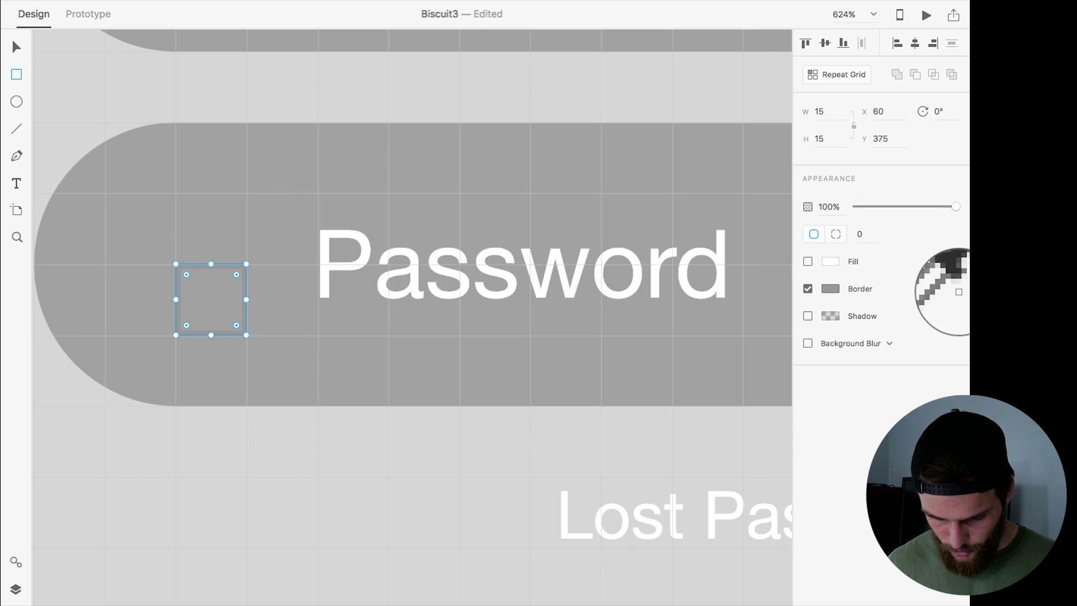
pyautogui.click(831, 262)
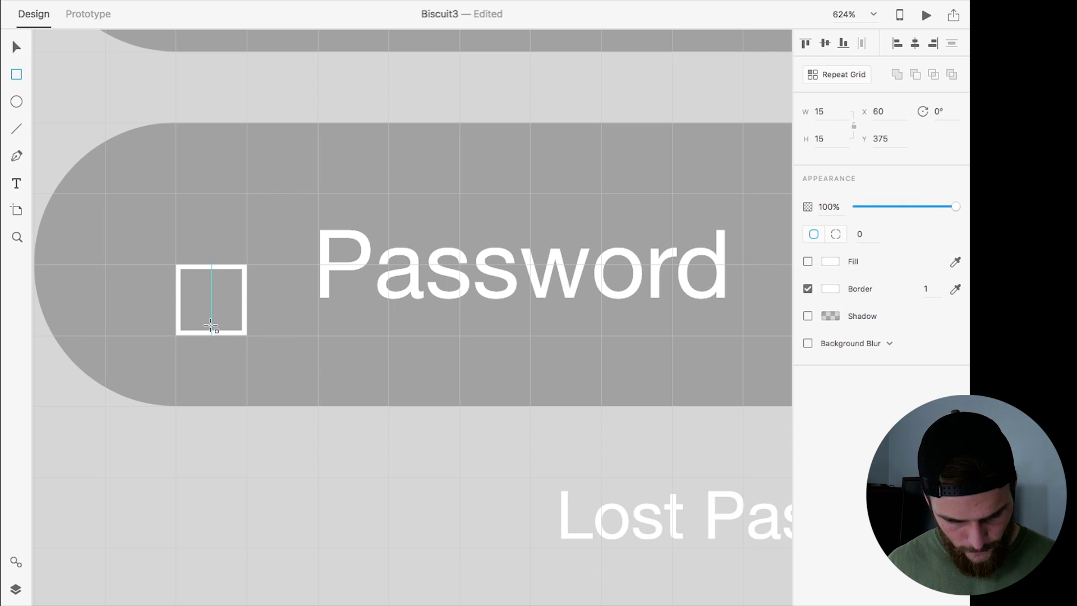
pyautogui.moveTo(238, 278); pyautogui.dragTo(234, 281)
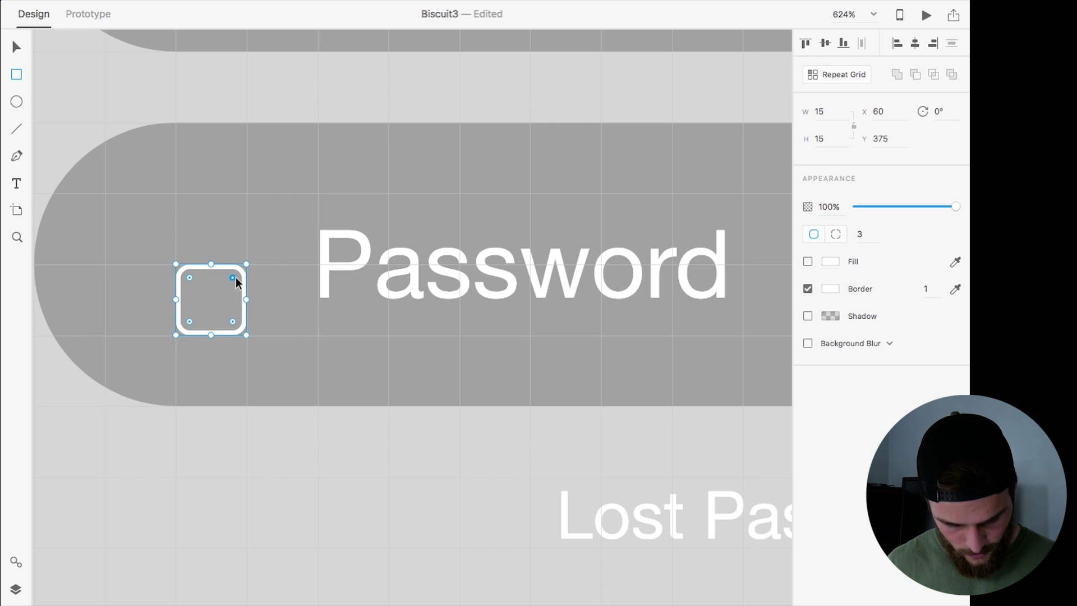
# Step: Draw a curved lock shackle with the Pen tool, arching from X 62.43 to X 72.48 along the square's upper edge
pyautogui.click(16, 159)
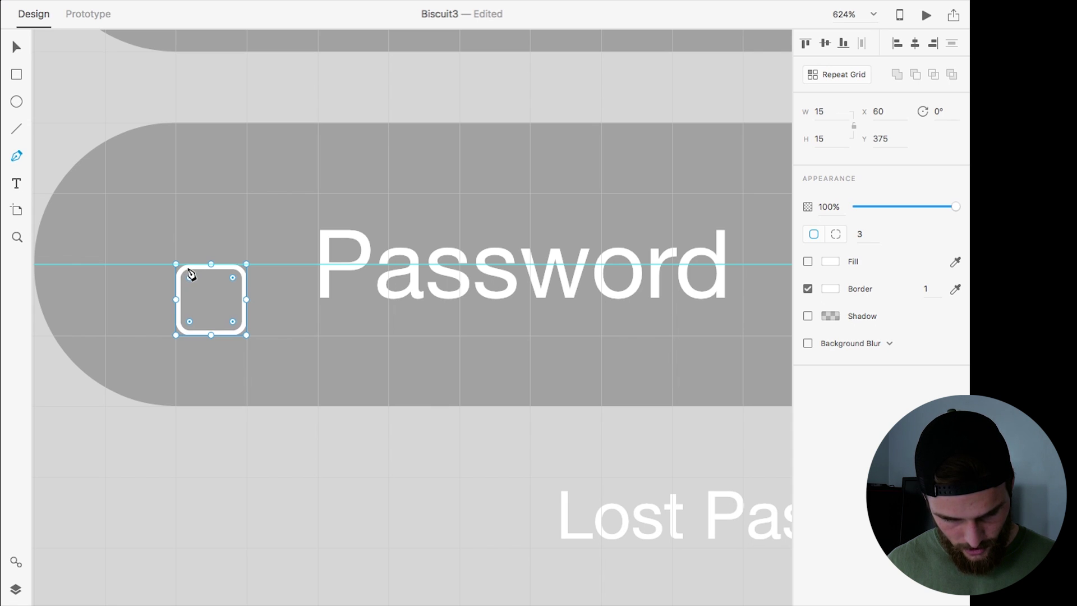
pyautogui.click(187, 263)
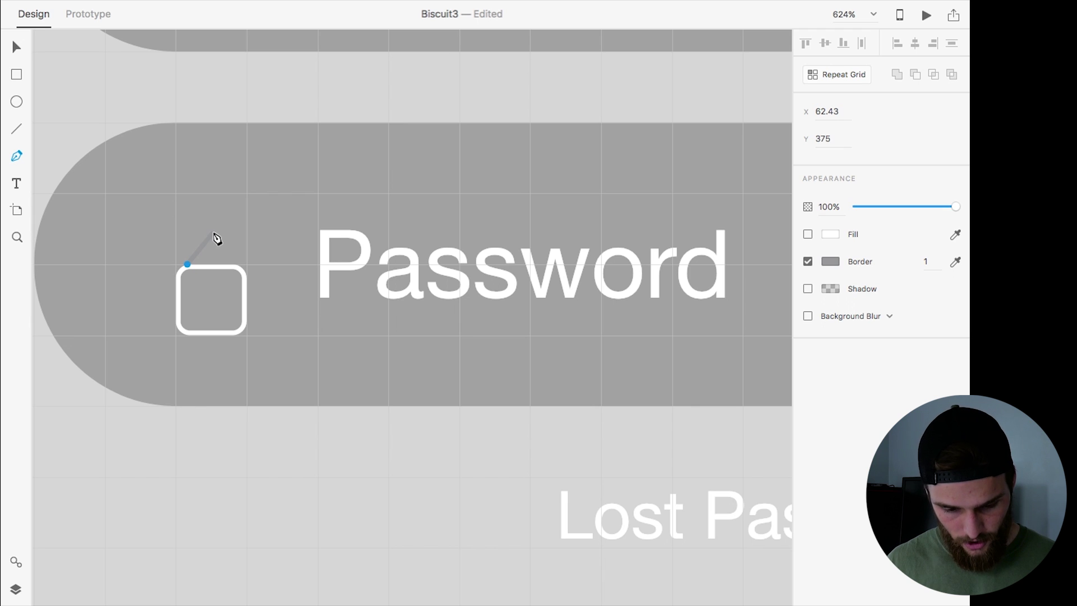
pyautogui.moveTo(213, 232); pyautogui.dragTo(236, 233)
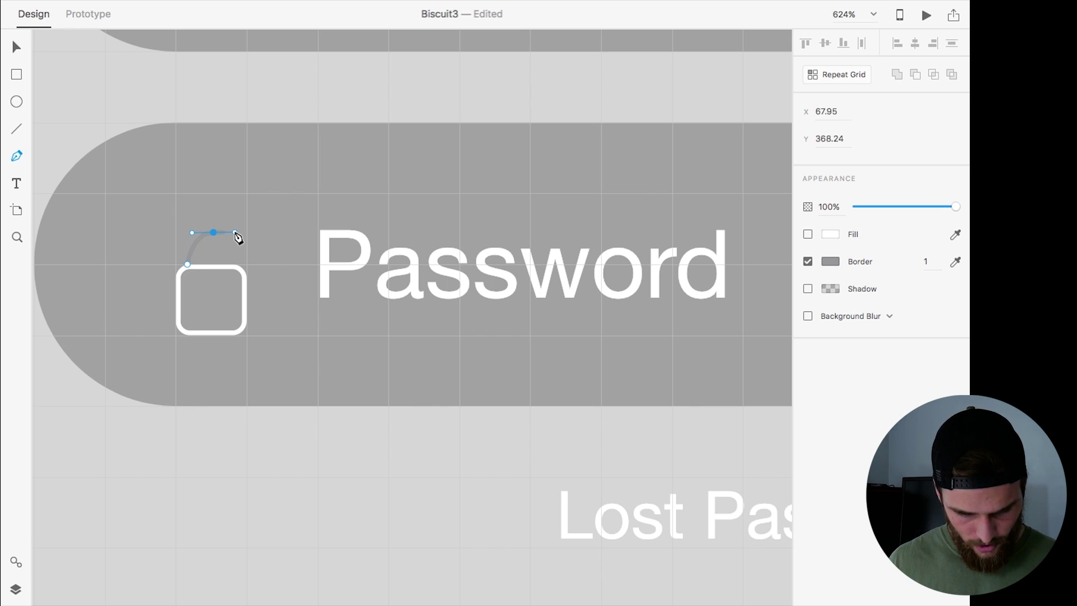
pyautogui.click(235, 264)
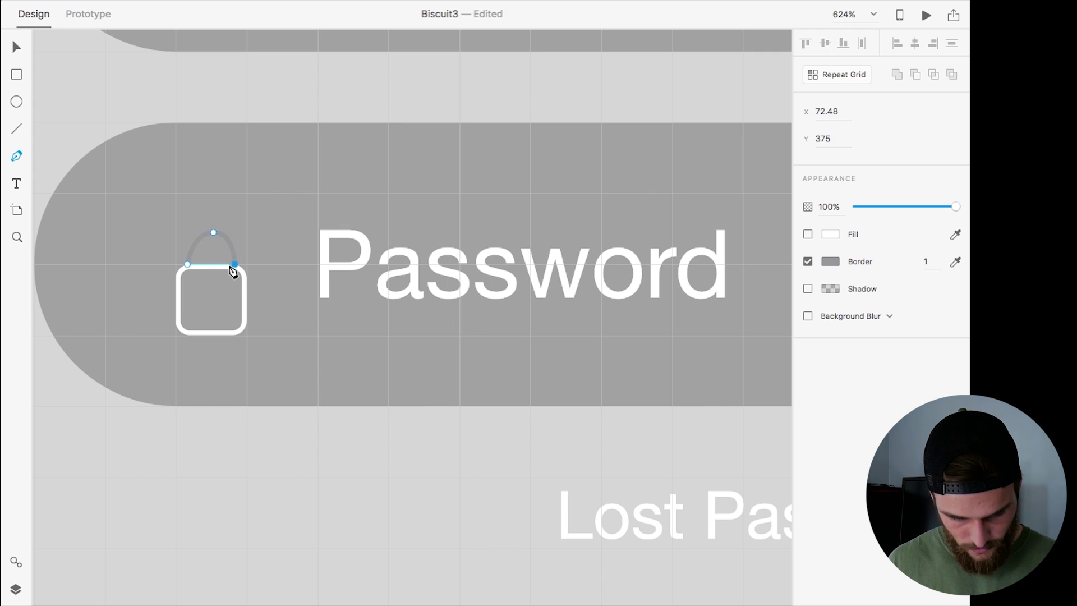
pyautogui.press('Escape')
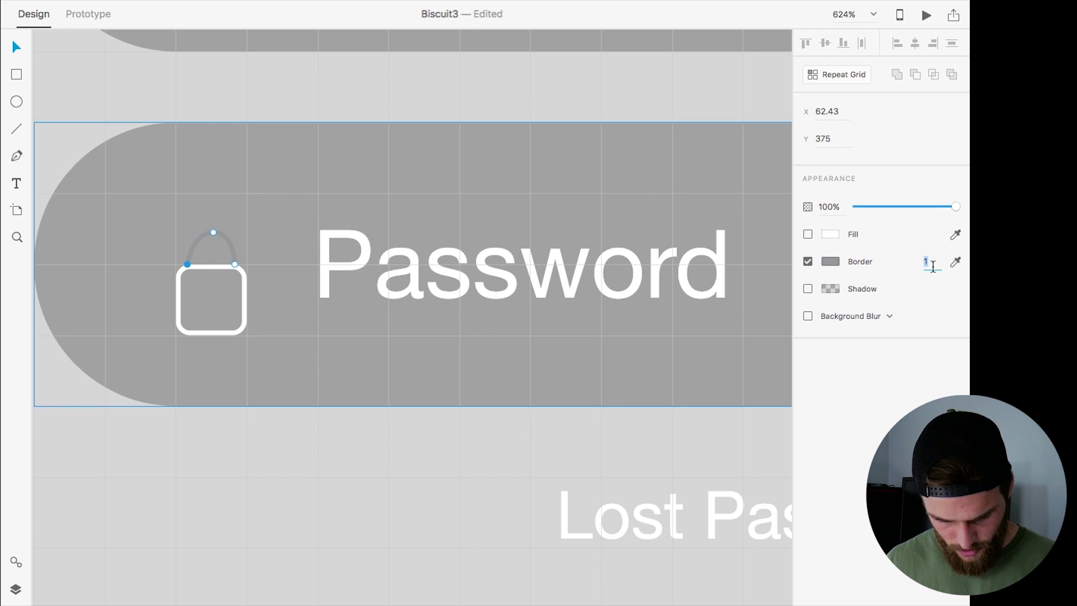
# Step: Give the lock shackle a white (#FFFFFF) border of thickness 2 and set the lock body's border thickness to 2
pyautogui.click(830, 261)
pyautogui.moveTo(655, 173); pyautogui.dragTo(629, 150)
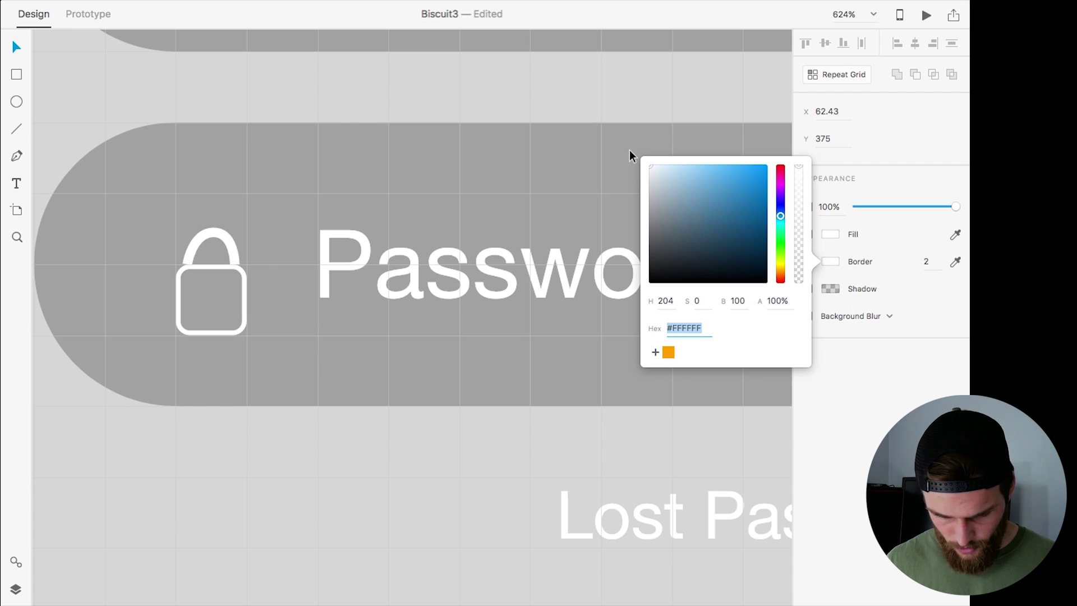
pyautogui.click(630, 150)
pyautogui.doubleClick(241, 319)
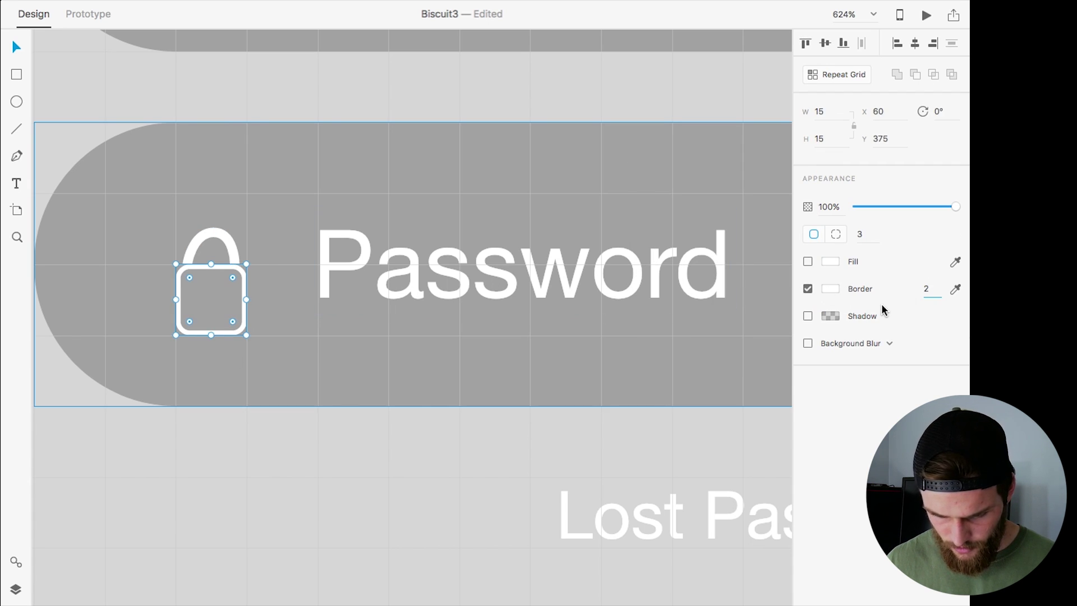
pyautogui.press('Escape')
# Step: Move the shackle down by 1 to overlap the lock body and centre its top point at about X 67.56, Y 369.33
pyautogui.doubleClick(217, 247)
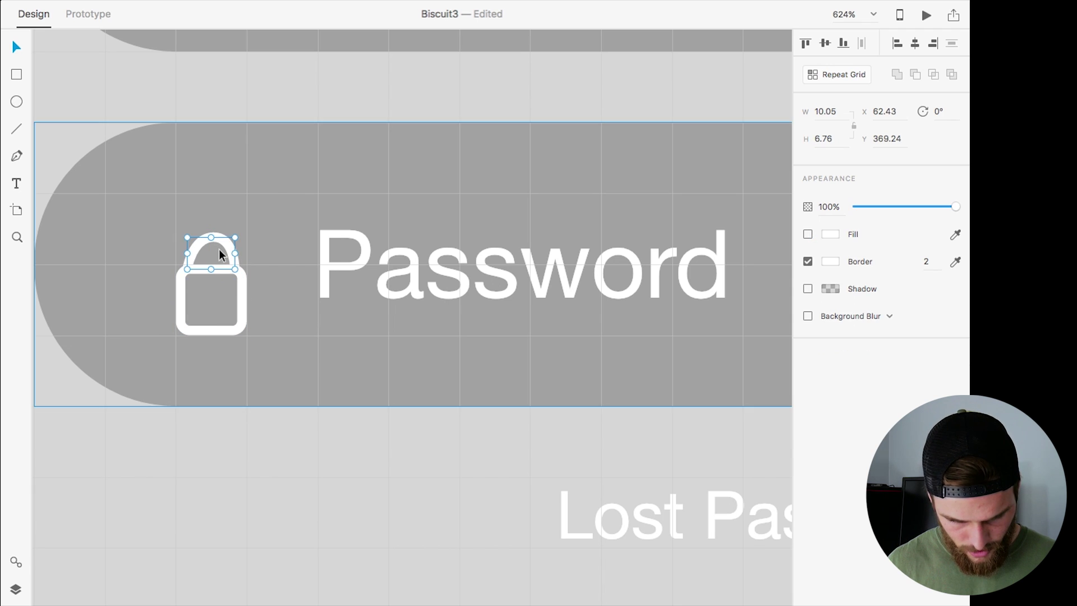
pyautogui.doubleClick(221, 245)
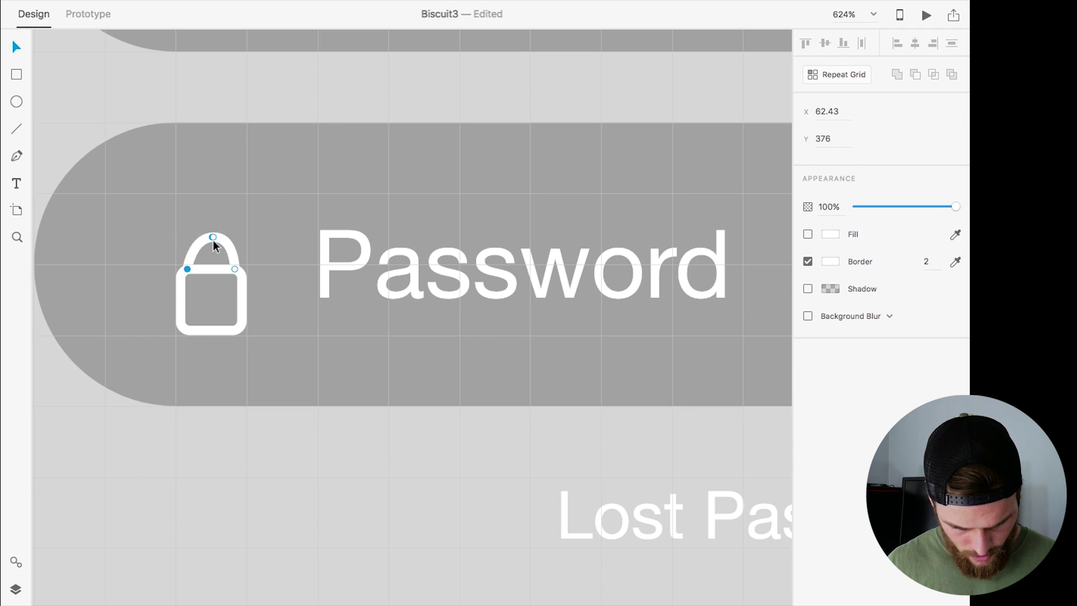
pyautogui.click(213, 237)
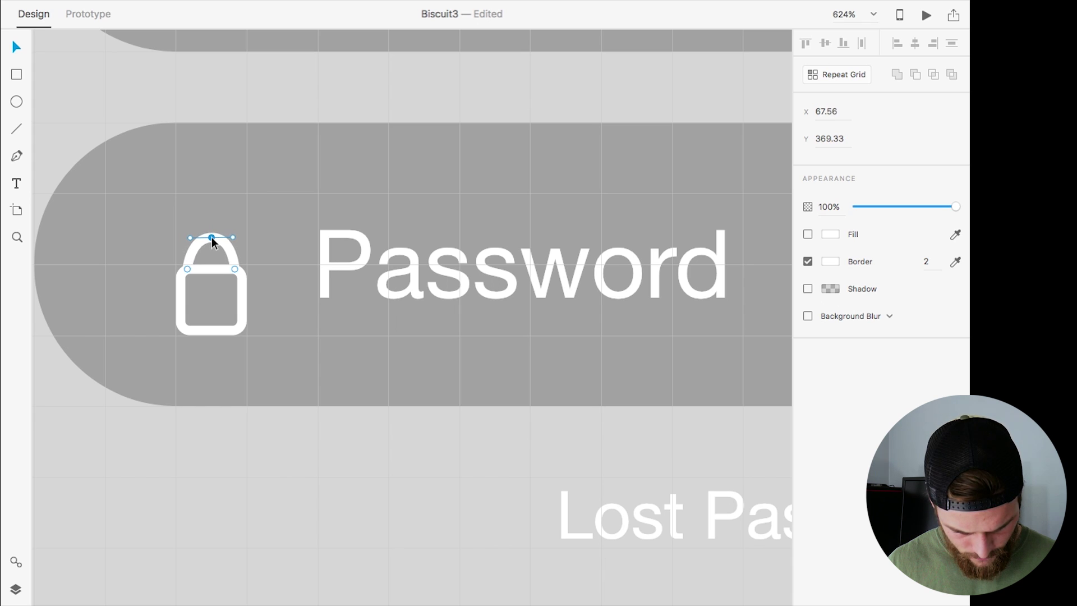
pyautogui.press('Escape')
# Step: Draw a vertical keyhole line 4 high in the middle of the lock body, with a white (#FFFFFF) border of thickness 2
pyautogui.click(16, 129)
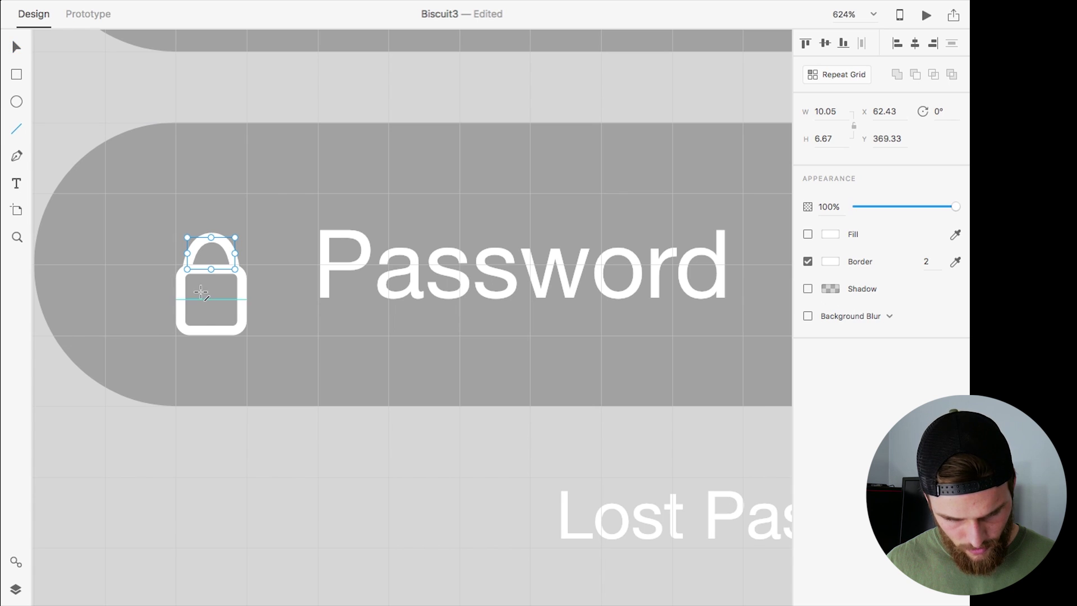
pyautogui.moveTo(211, 290); pyautogui.dragTo(211, 309)
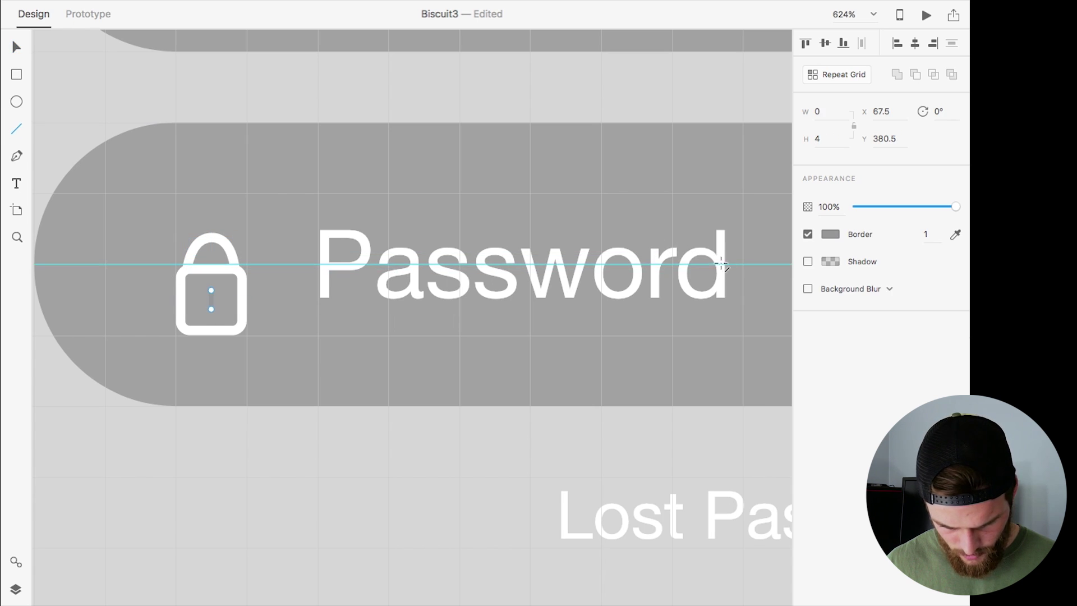
pyautogui.click(933, 235)
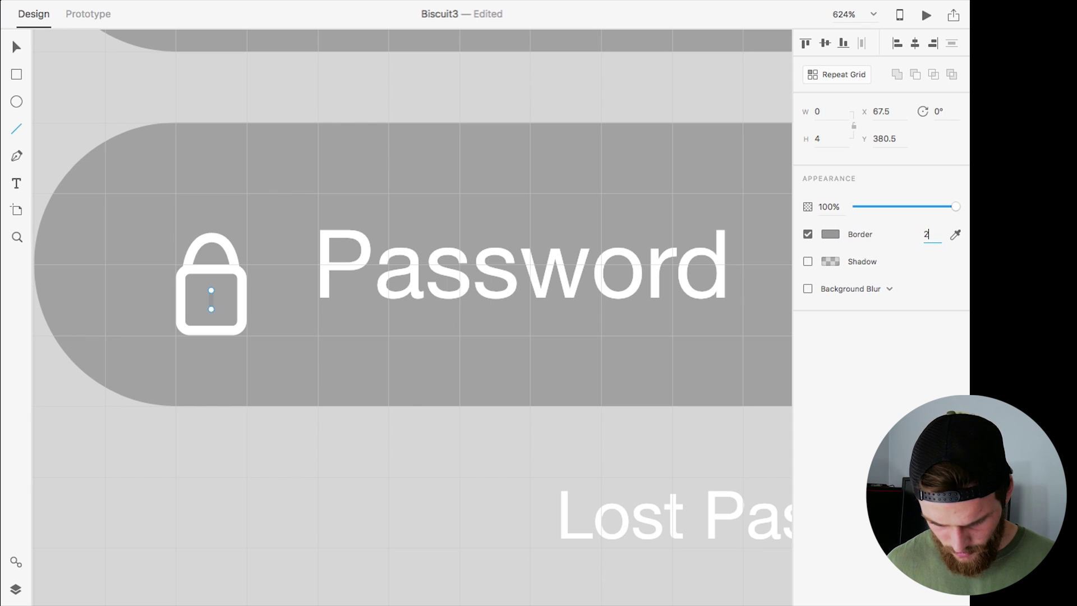
pyautogui.click(833, 235)
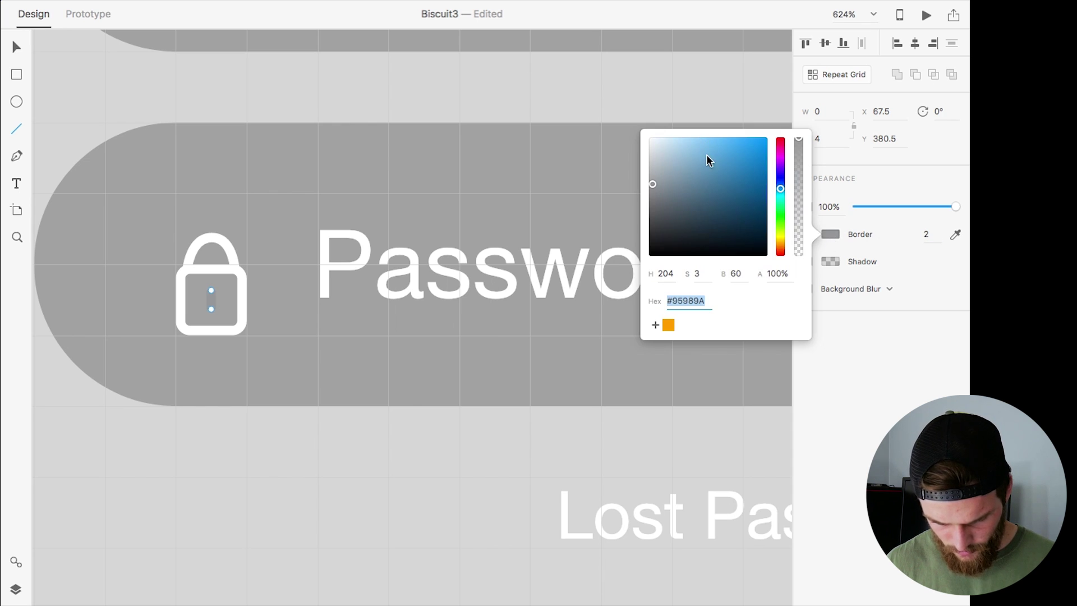
pyautogui.moveTo(707, 156); pyautogui.dragTo(644, 118)
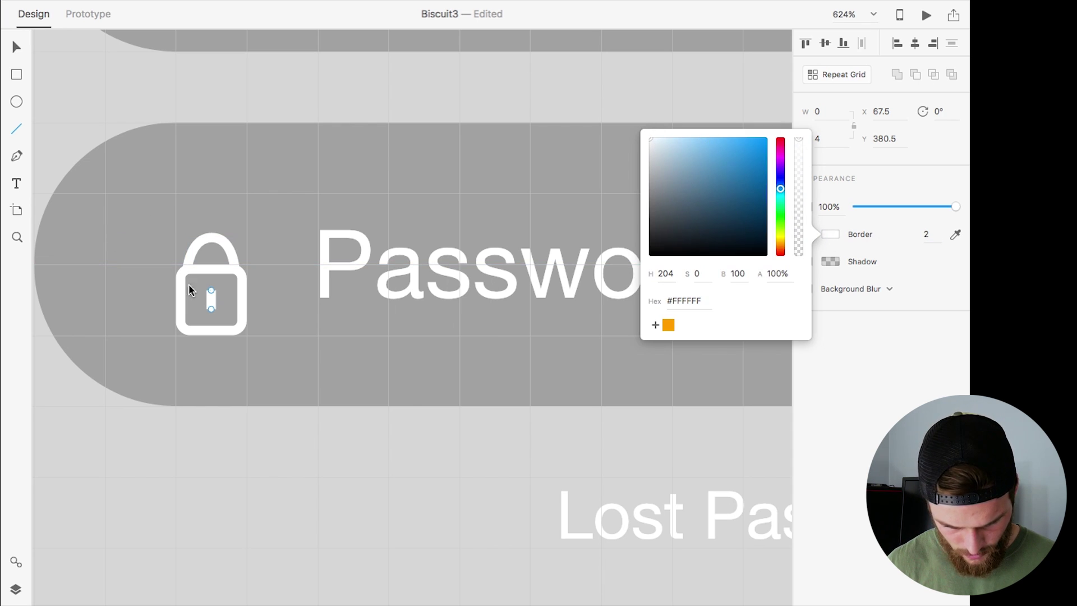
pyautogui.press('Escape')
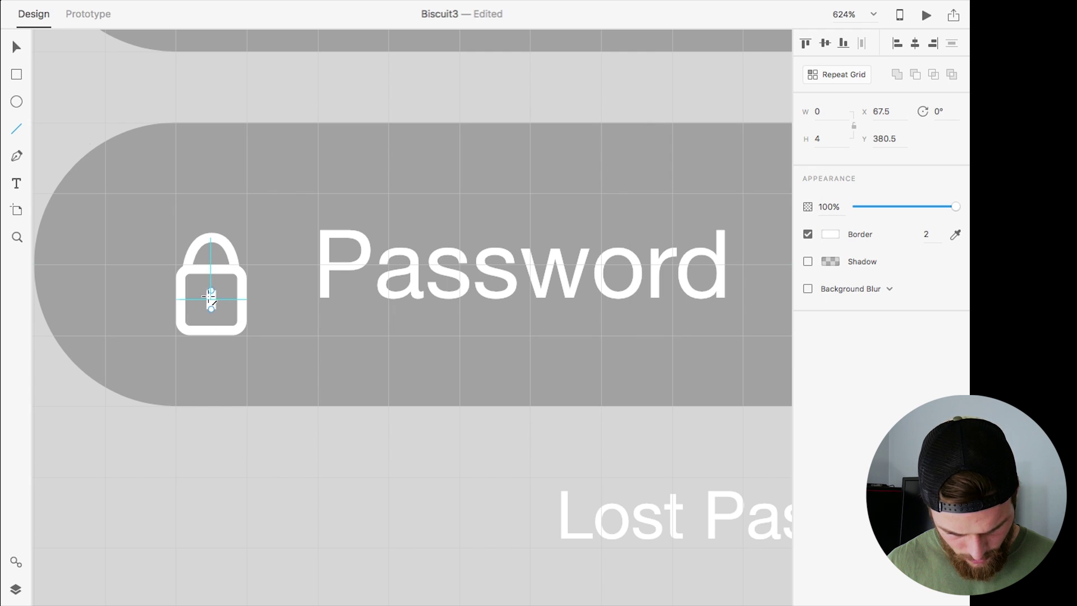
# Step: Group the keyhole line, lock body and shackle into one lock icon
pyautogui.click(16, 48)
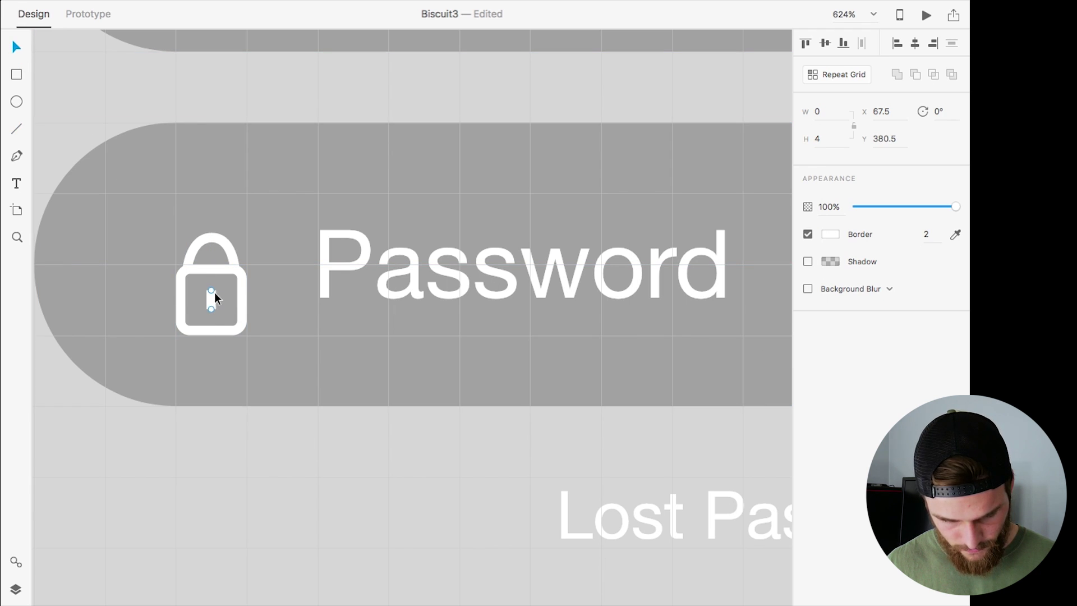
pyautogui.keyDown('shift'); pyautogui.click(242, 278); pyautogui.keyUp('shift')
pyautogui.keyDown('shift'); pyautogui.click(230, 251); pyautogui.keyUp('shift')
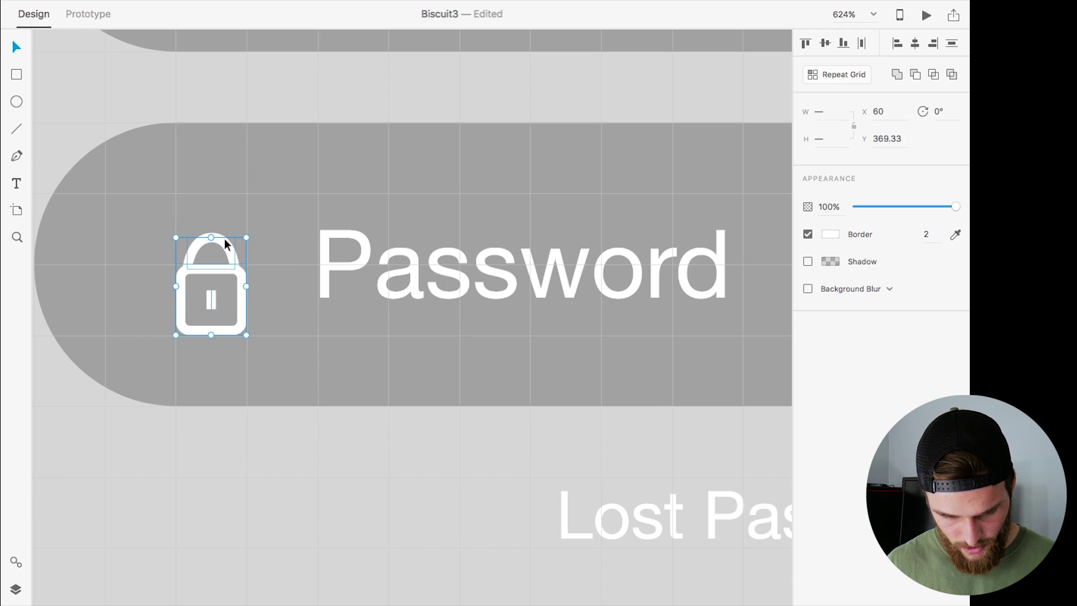
pyautogui.press('super+g')
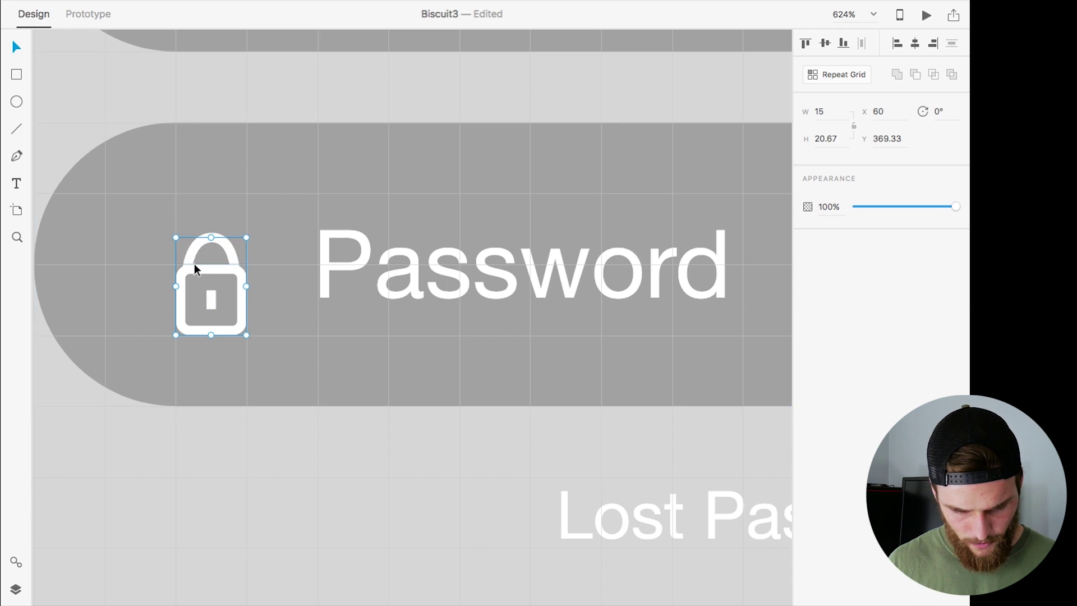
# Step: Widen the lock icon to about 18.58 and move it up to about Y 364.33, centred vertically in the Password field
pyautogui.scroll(-2, 195, 264)
pyautogui.scroll(2, 201, 282)
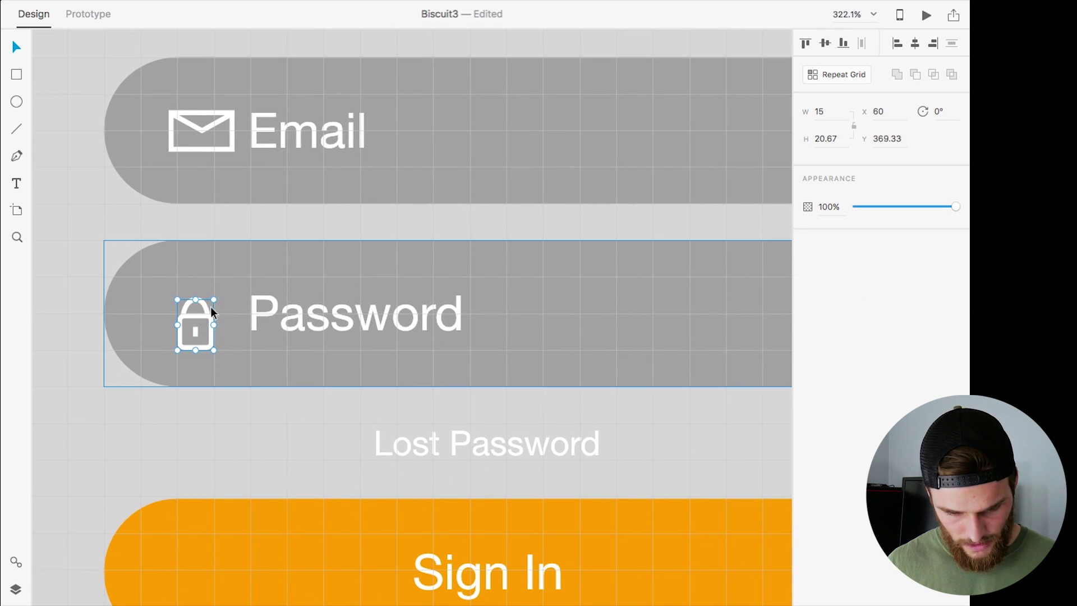
pyautogui.moveTo(214, 325)
pyautogui.mouseDown()
pyautogui.moveTo(235, 325)
pyautogui.moveTo(208, 306)
pyautogui.mouseUp()
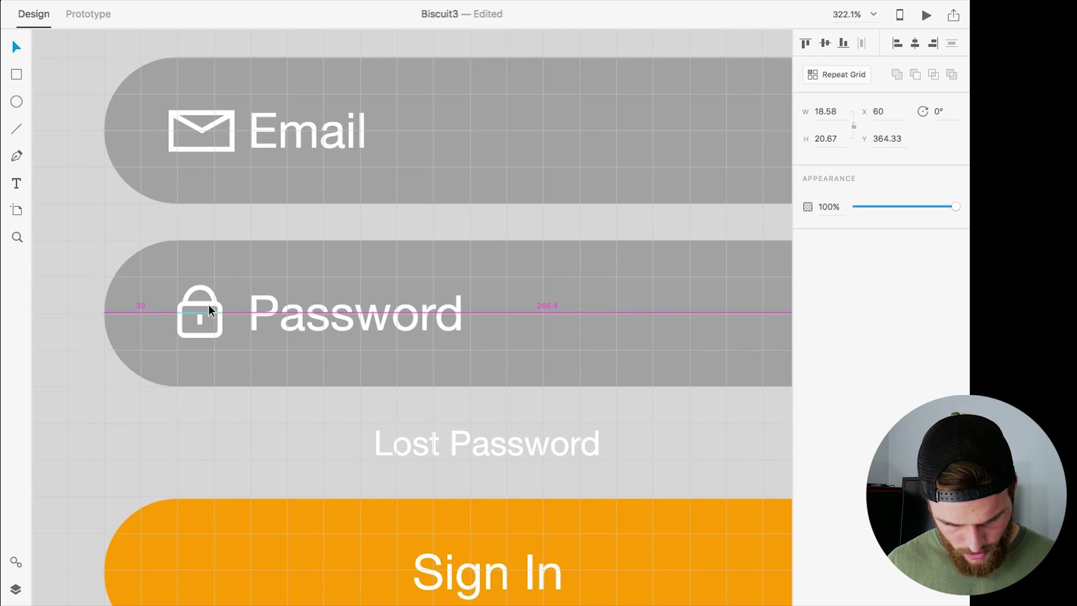
pyautogui.moveTo(209, 310); pyautogui.dragTo(208, 310)
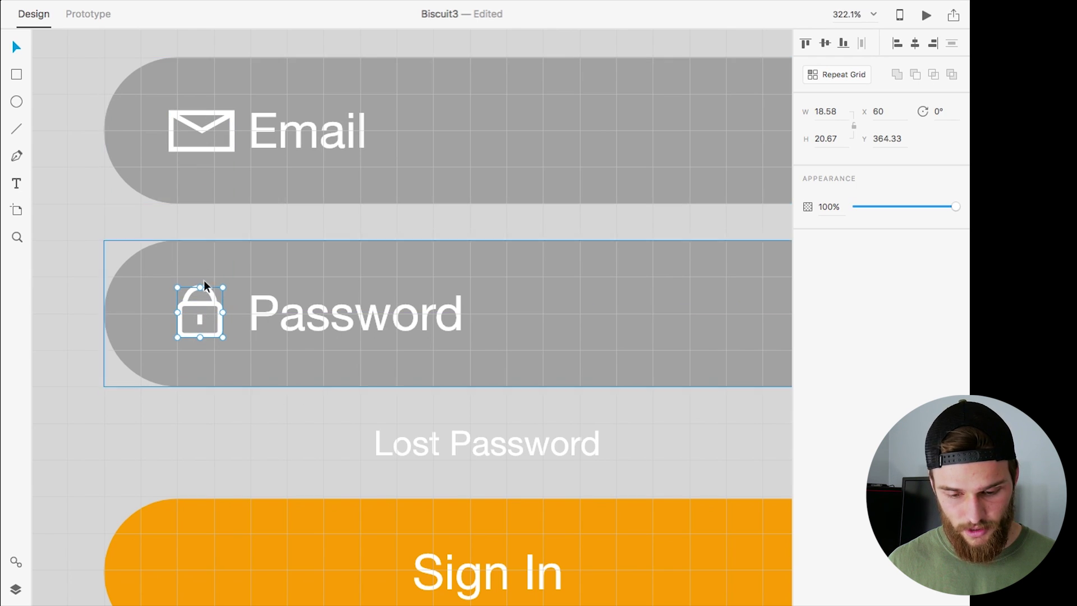
pyautogui.scroll(-5, 206, 332)
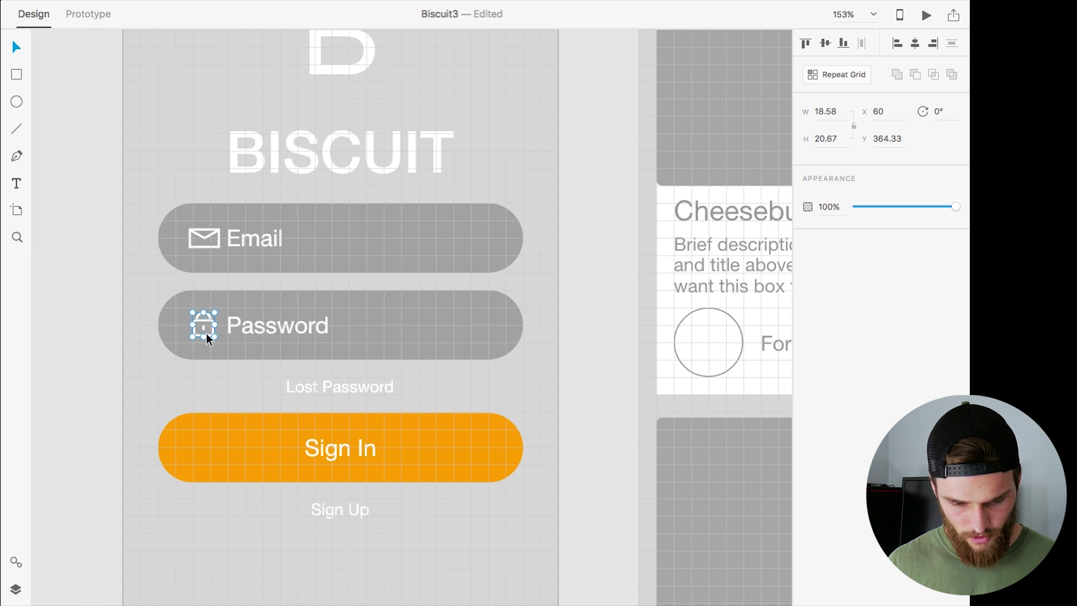
# Step: Nudge the lock icon slightly sideways to line up with the envelope icon, check it against the grid, and save the document
pyautogui.click(153, 263)
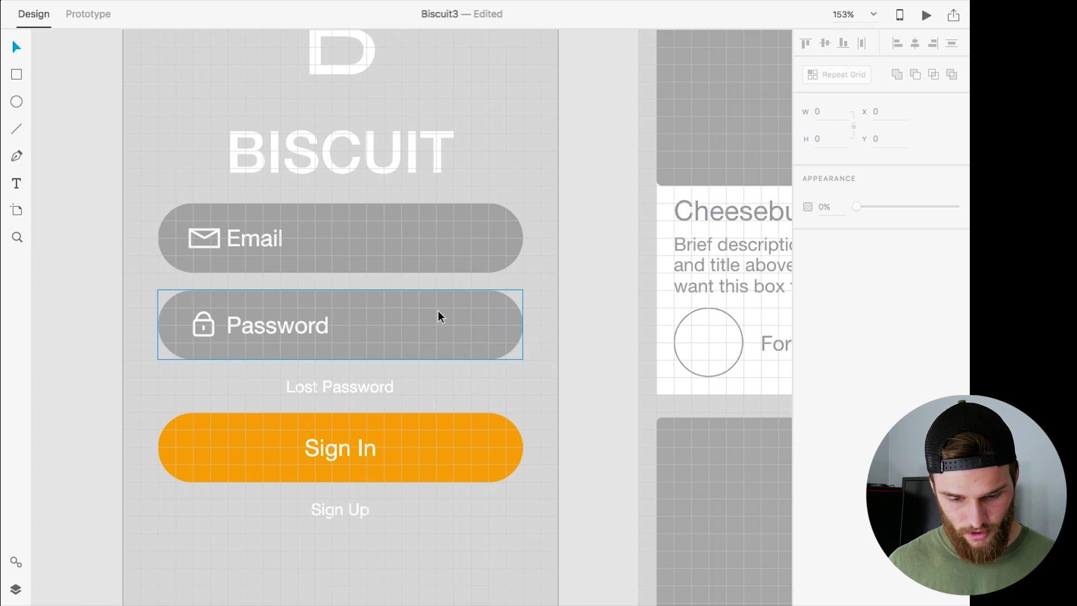
pyautogui.scroll(-3, 438, 311)
pyautogui.scroll(5, 438, 311)
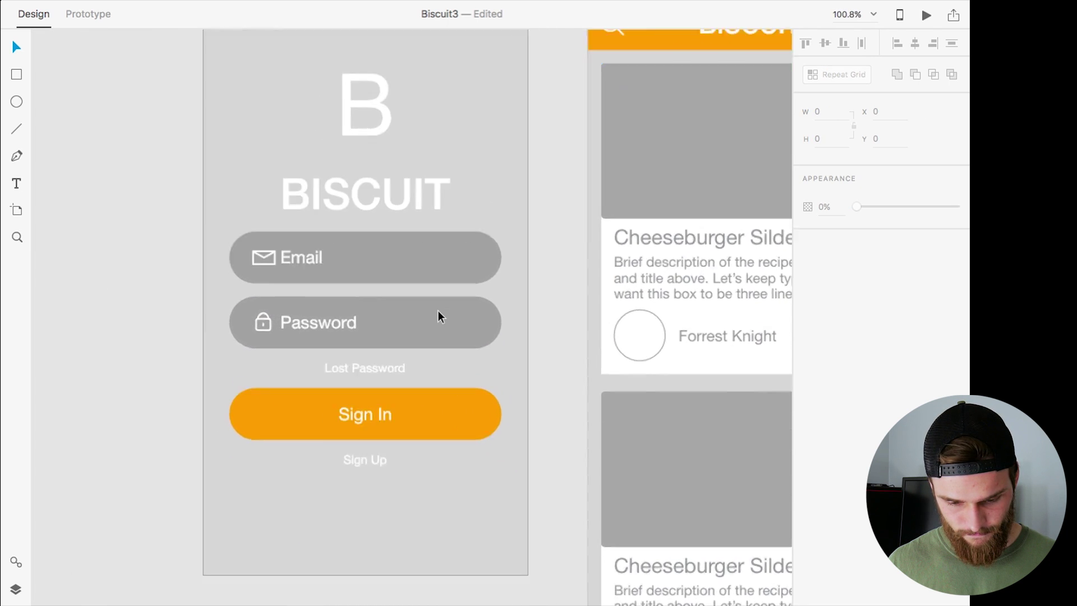
pyautogui.doubleClick(118, 328)
pyautogui.moveTo(119, 325); pyautogui.dragTo(122, 325)
pyautogui.click(67, 267)
pyautogui.press('super+0')
pyautogui.press('super+apostrophe')
pyautogui.hscroll(-3, 68, 267)
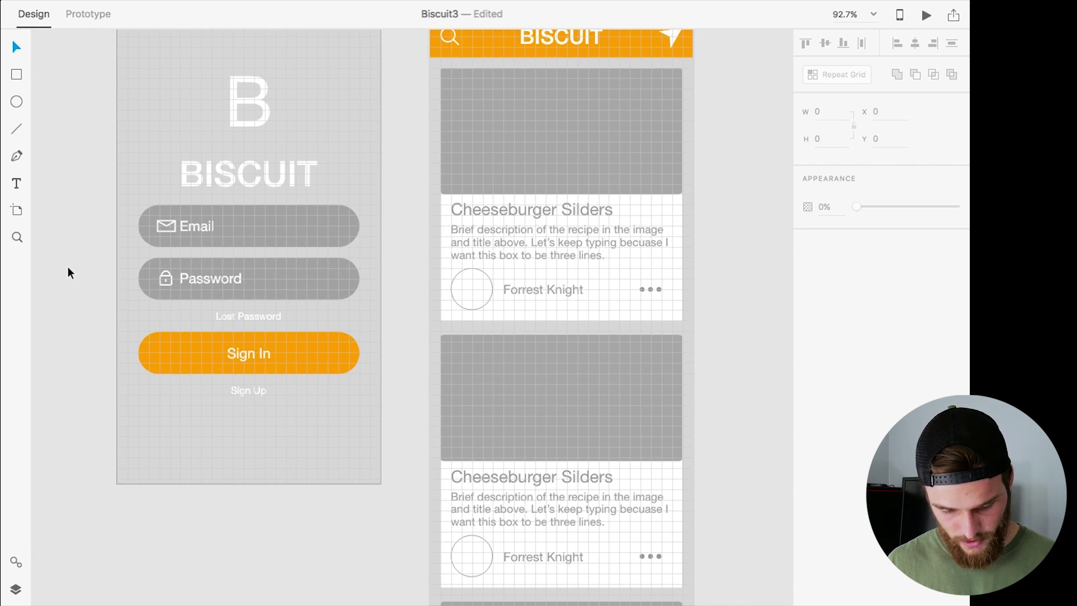
pyautogui.press('super+s')
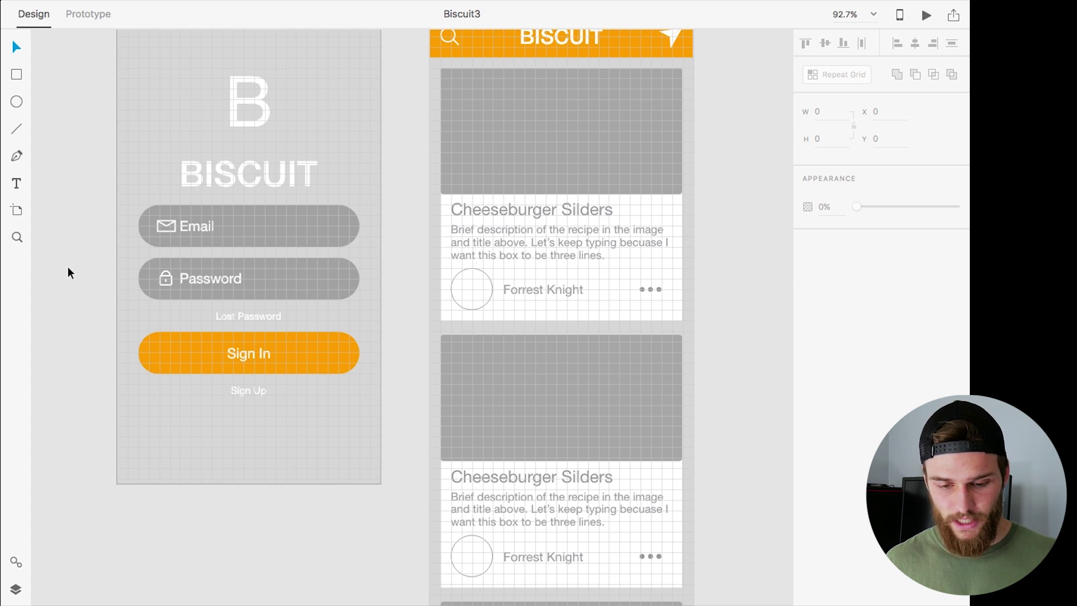
# Step: Switch to Unsplash in the browser, search for food photos and browse through the results
pyautogui.press('super+minus')
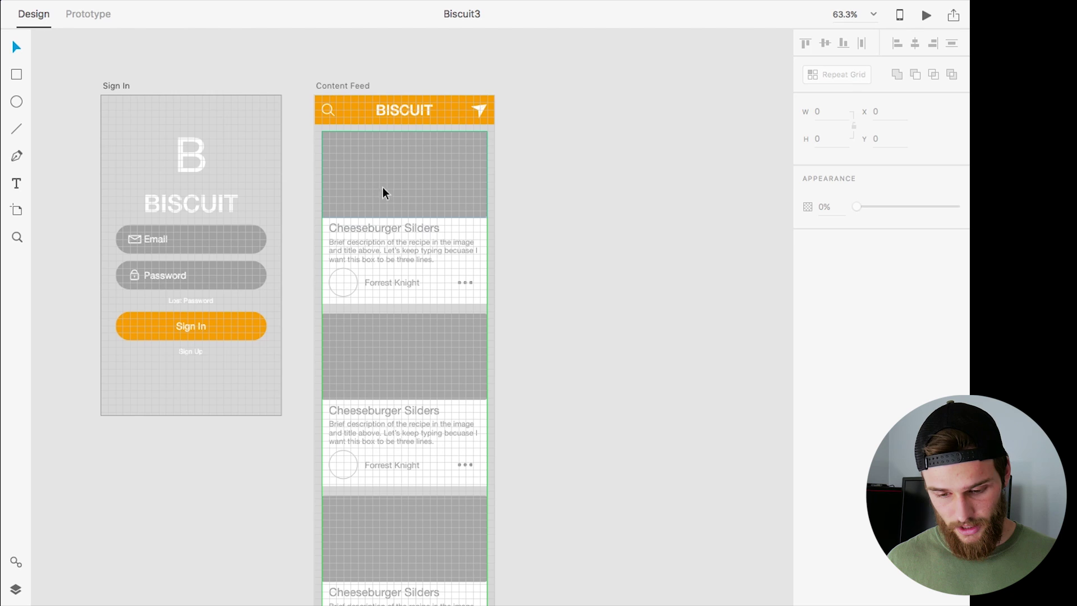
pyautogui.hotkey('ctrl', 'Right')
pyautogui.hotkey('ctrl', 'Right')
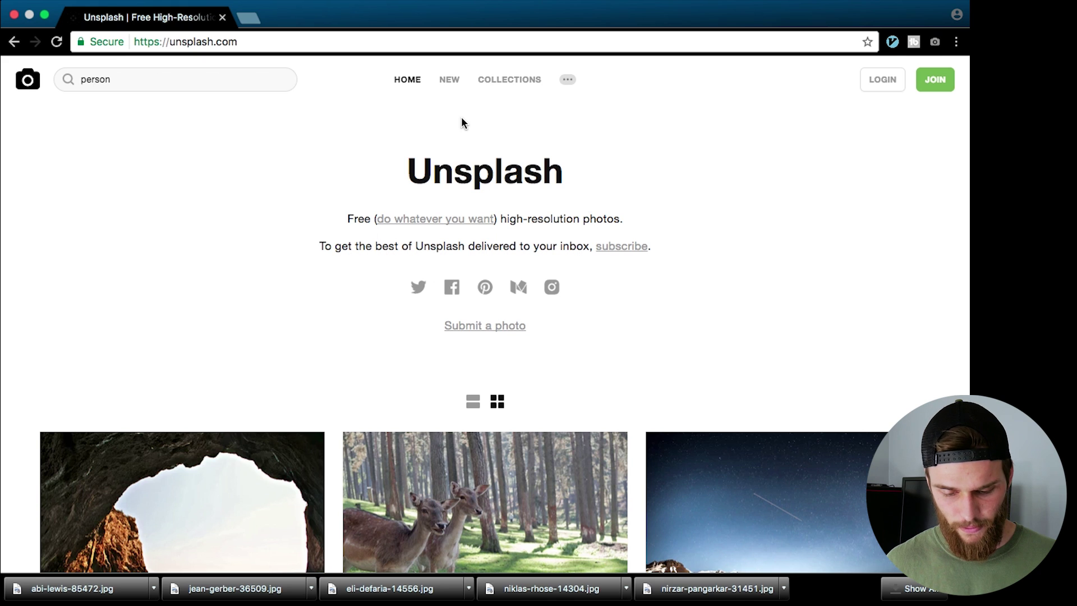
pyautogui.doubleClick(144, 75)
pyautogui.write('foo')
pyautogui.press('Return')
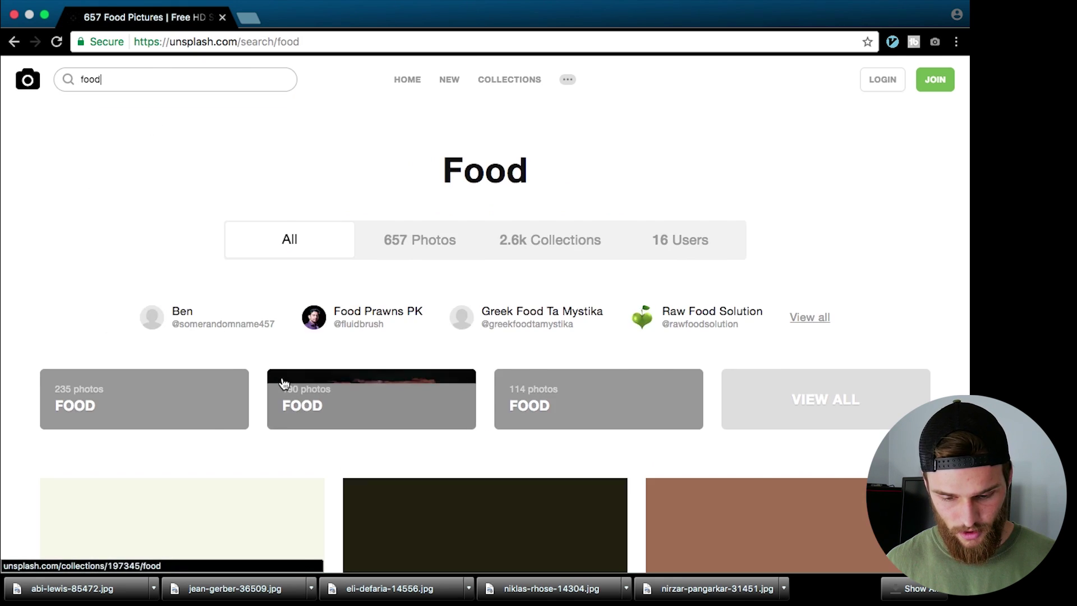
pyautogui.scroll(-5, 281, 380)
pyautogui.scroll(-10, 570, 433)
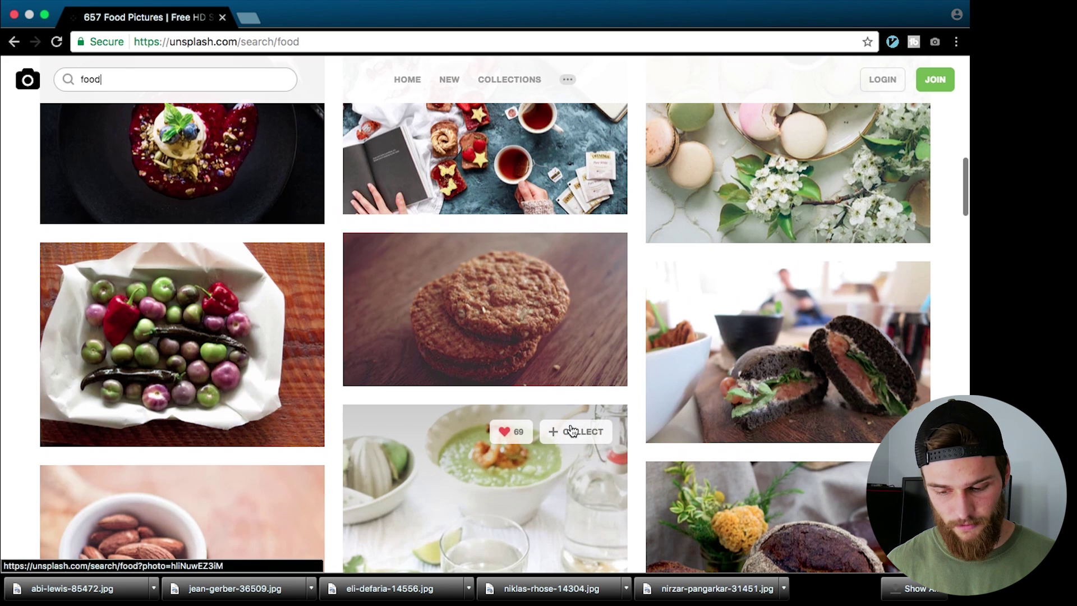
pyautogui.scroll(15, 571, 432)
pyautogui.scroll(-1, 572, 431)
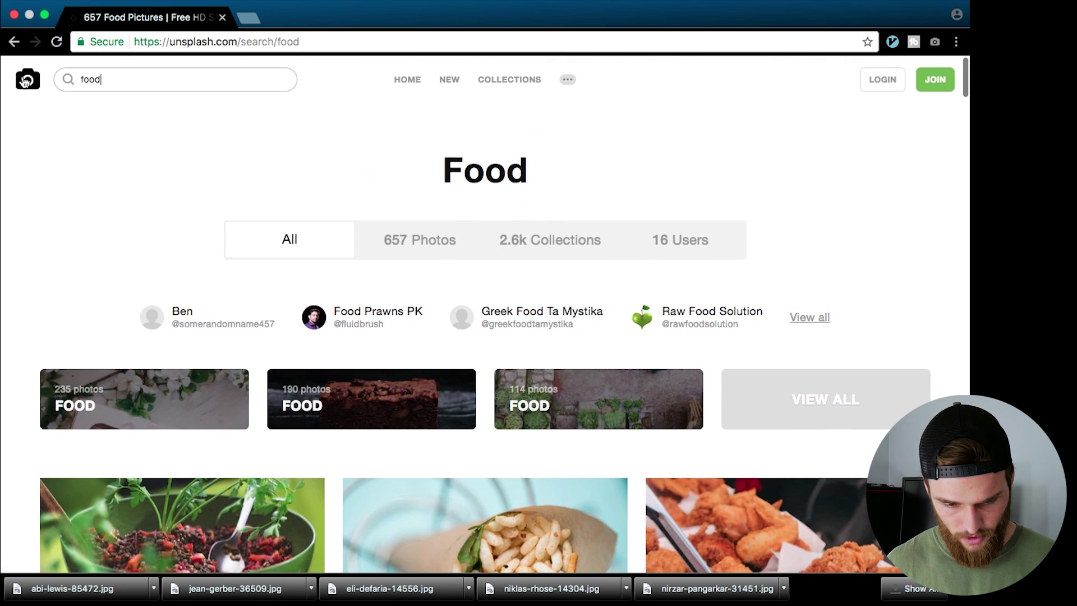
# Step: Return to the Unsplash home page and open its do-whatever-you-want licence link, then go back
pyautogui.click(28, 79)
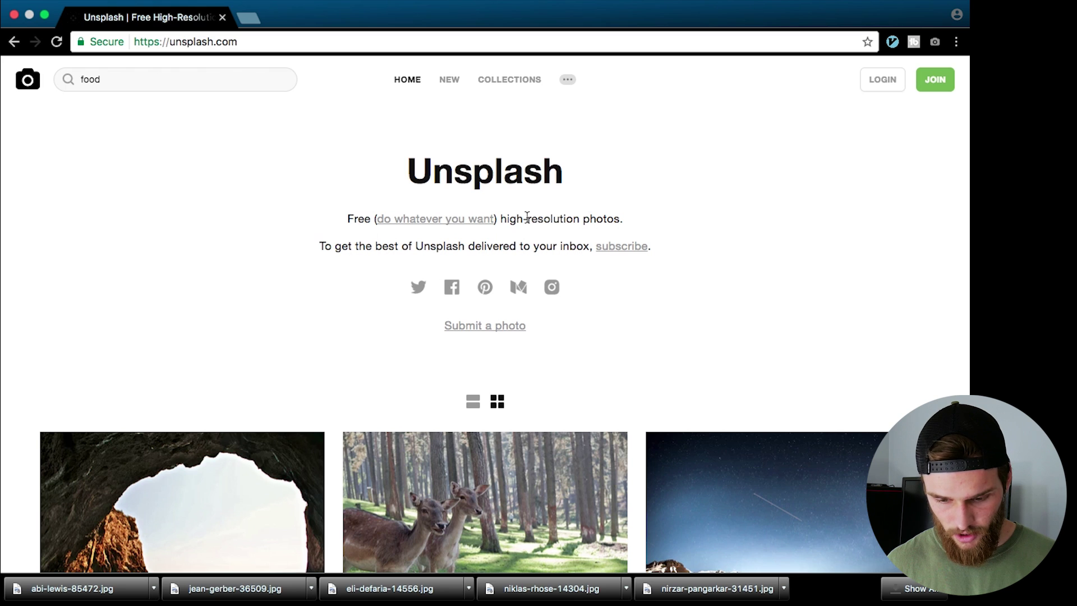
pyautogui.click(417, 223)
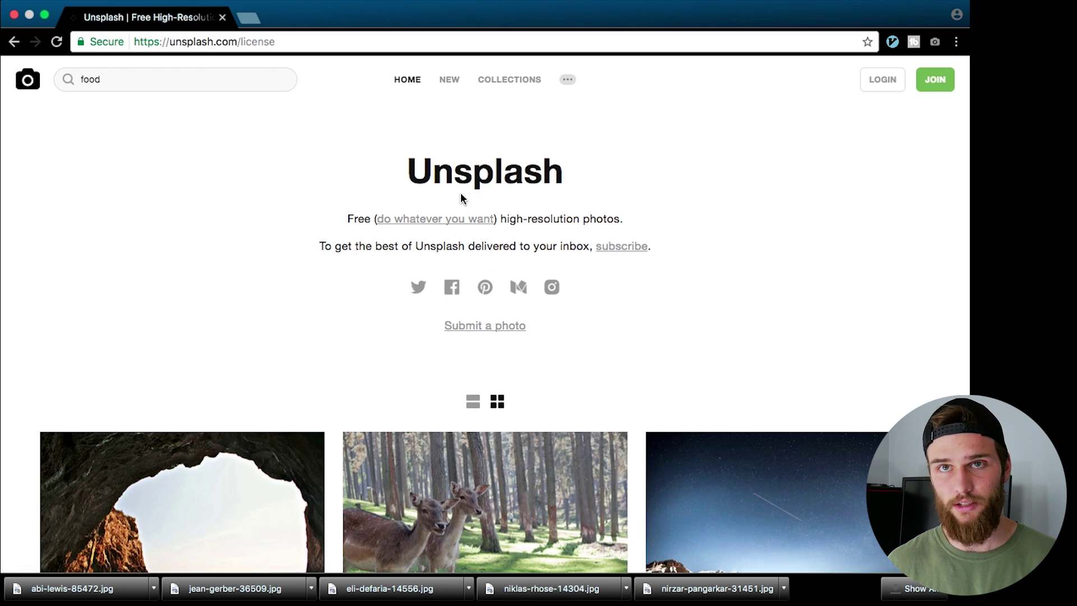
pyautogui.click(14, 41)
# Step: Place the steak, burger and pizza photos from the Downloads folder into the Content Feed's repeated card image area
pyautogui.hotkey('ctrl', 'Left')
pyautogui.hotkey('ctrl', 'Left')
pyautogui.hotkey('ctrl', 'Left')
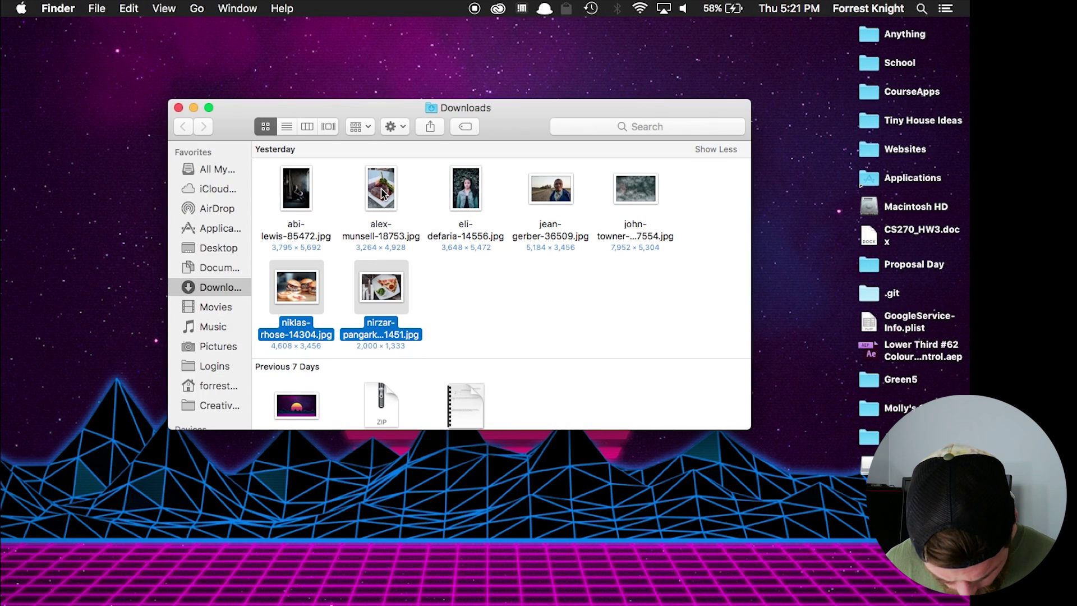
pyautogui.keyDown('super'); pyautogui.click(380, 191); pyautogui.keyUp('super')
pyautogui.moveTo(378, 192); pyautogui.dragTo(384, 171)
pyautogui.hotkey('ctrl', 'Right')
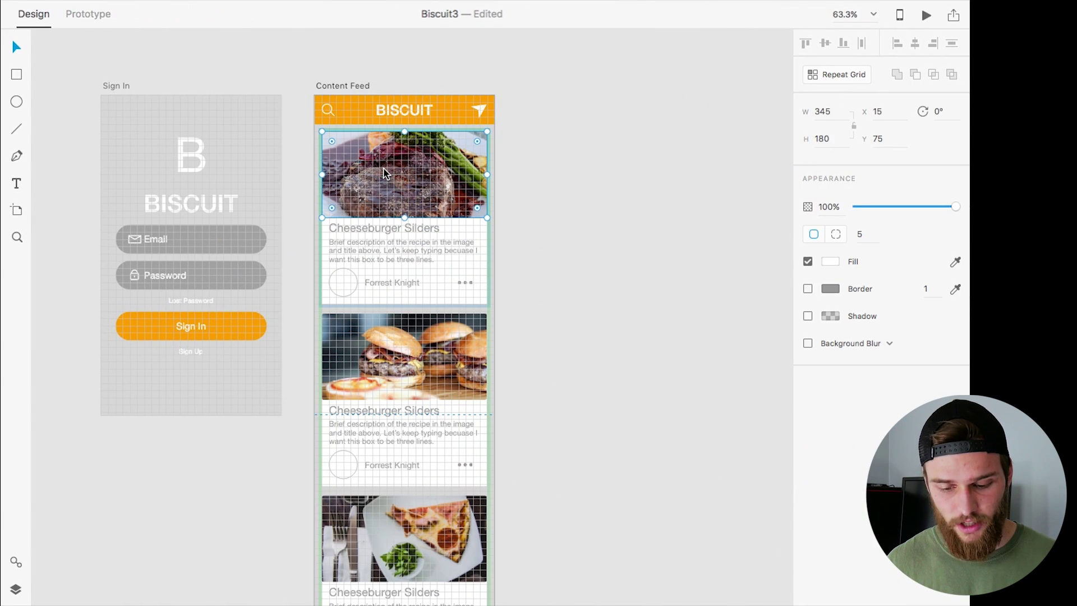
# Step: Examine how the three food photos repeat down the Content Feed cards to the end of the artboard
pyautogui.scroll(-4, 406, 497)
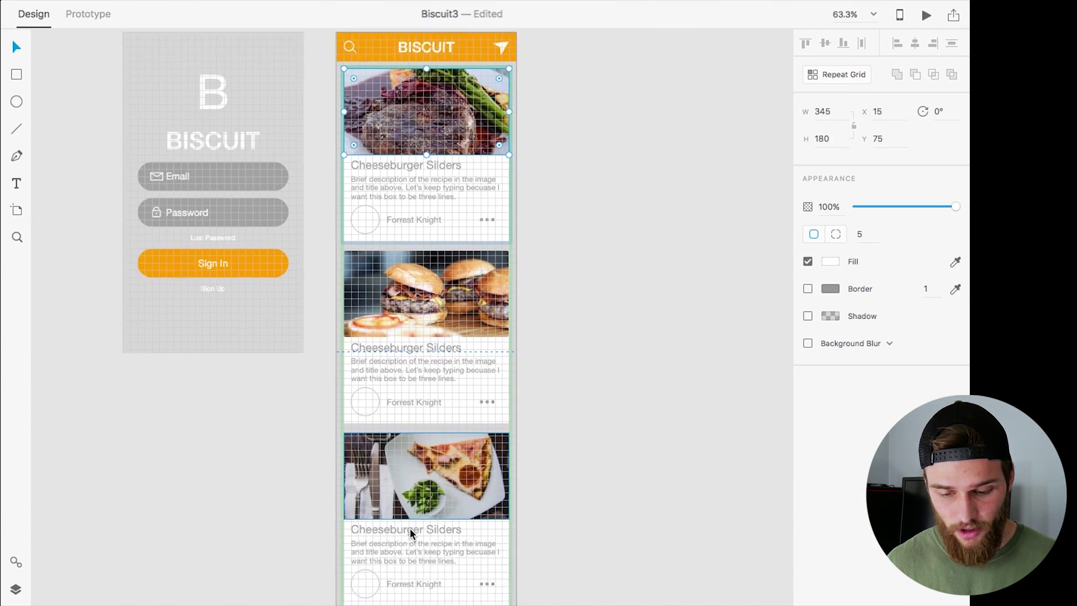
pyautogui.scroll(-5, 473, 442)
pyautogui.hscroll(4, 474, 442)
pyautogui.hscroll(-3, 474, 442)
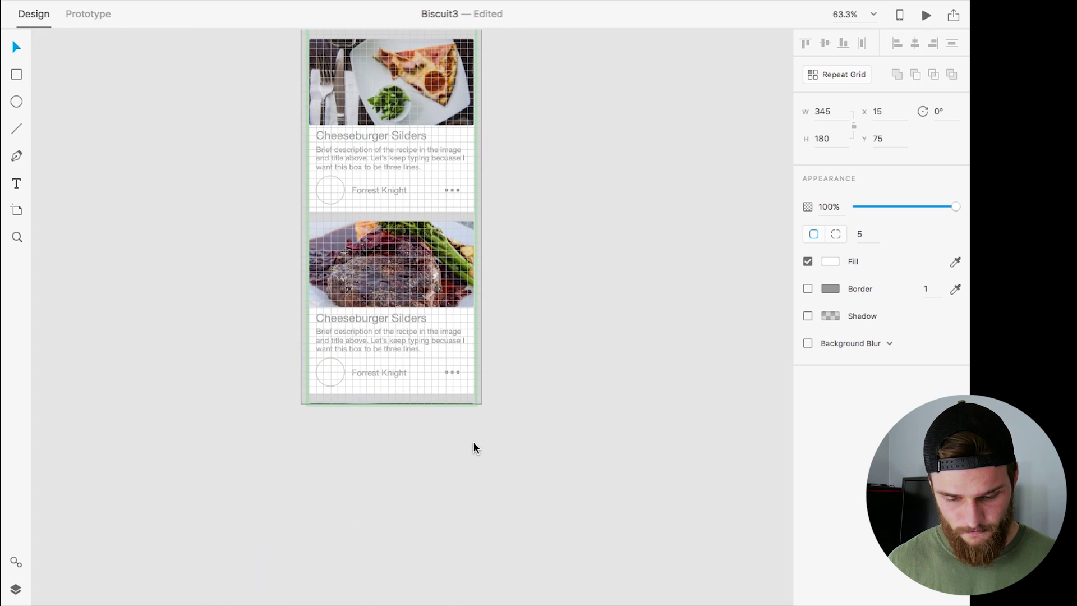
pyautogui.scroll(15, 473, 442)
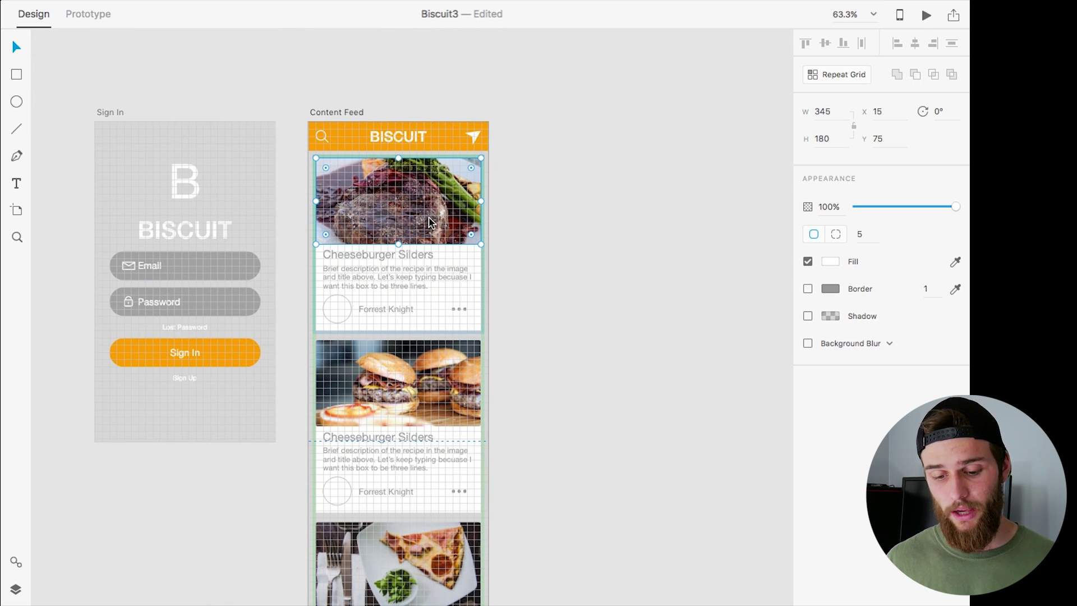
pyautogui.scroll(-3, 391, 193)
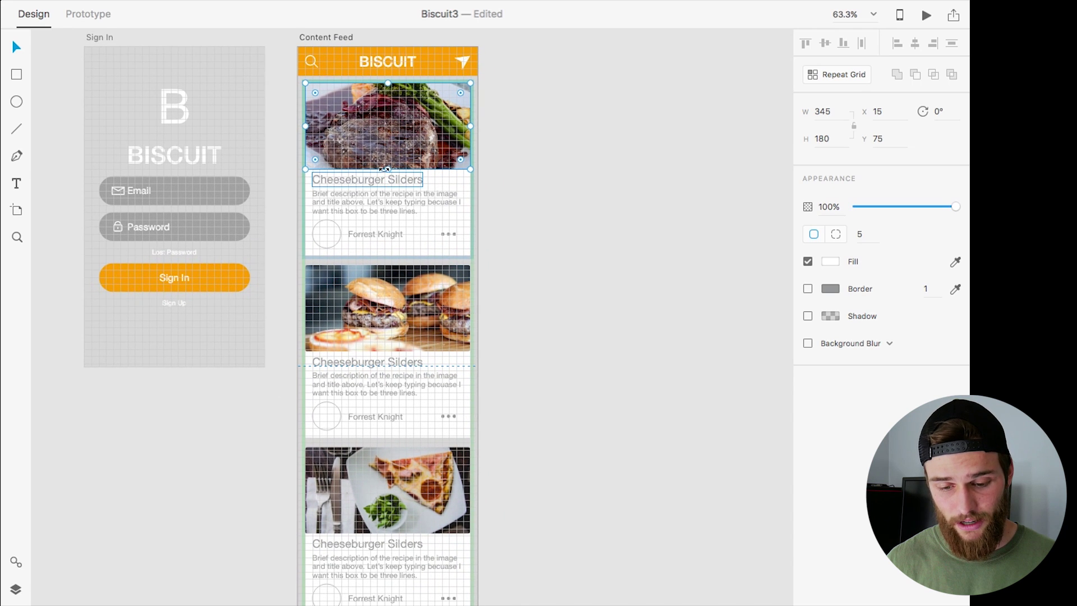
pyautogui.scroll(-10, 408, 480)
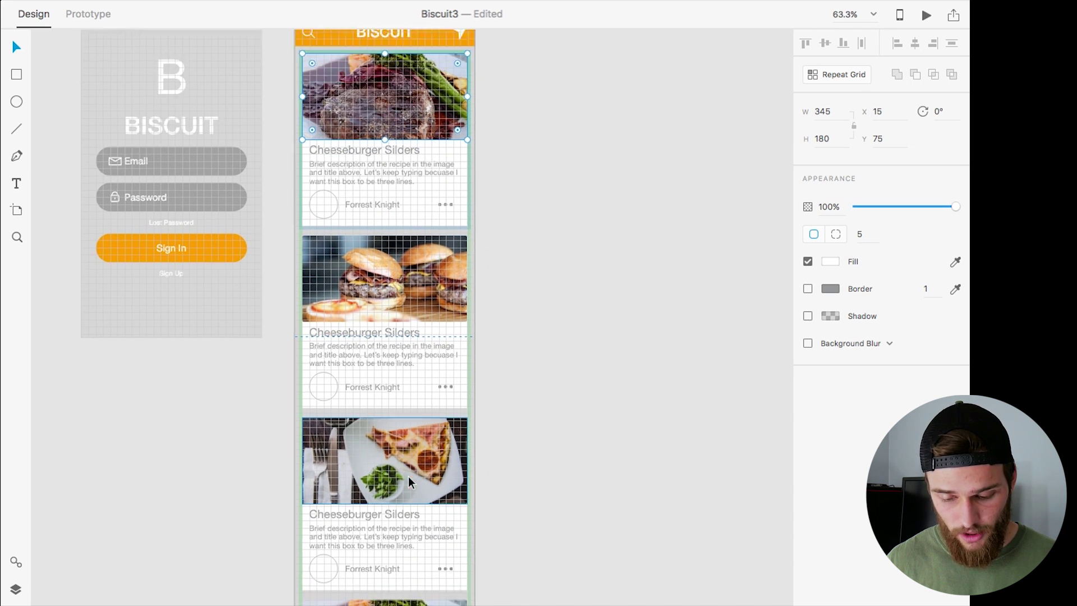
# Step: Shorten the Content Feed's repeat grid to a height of 1515 to hide the sliver of a fifth card
pyautogui.moveTo(415, 601)
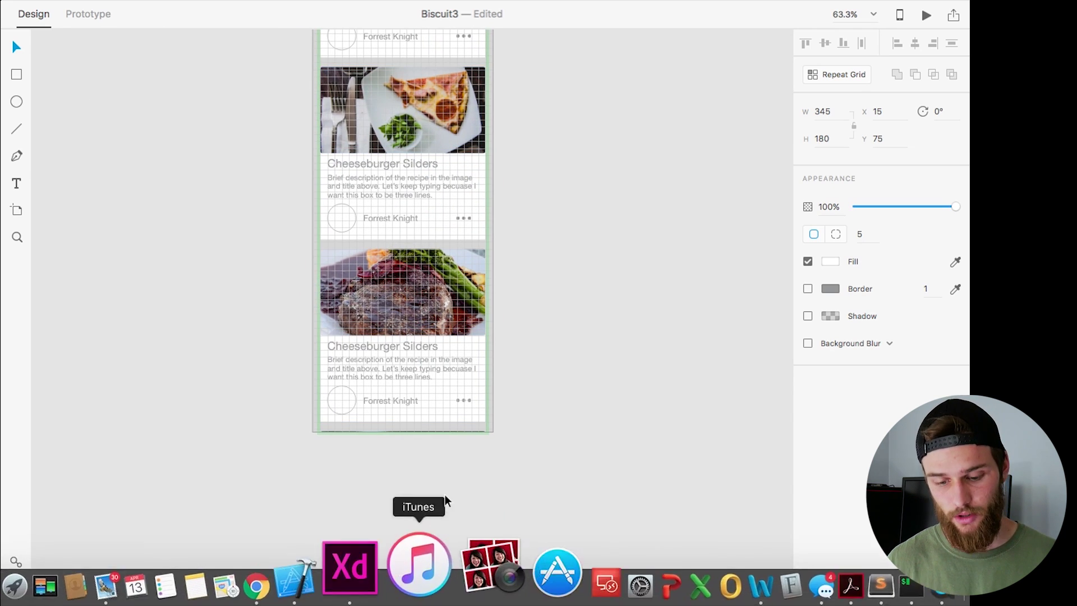
pyautogui.click(403, 430)
pyautogui.click(404, 431)
pyautogui.moveTo(406, 433)
pyautogui.mouseDown()
pyautogui.moveTo(406, 603)
pyautogui.moveTo(415, 432)
pyautogui.mouseUp()
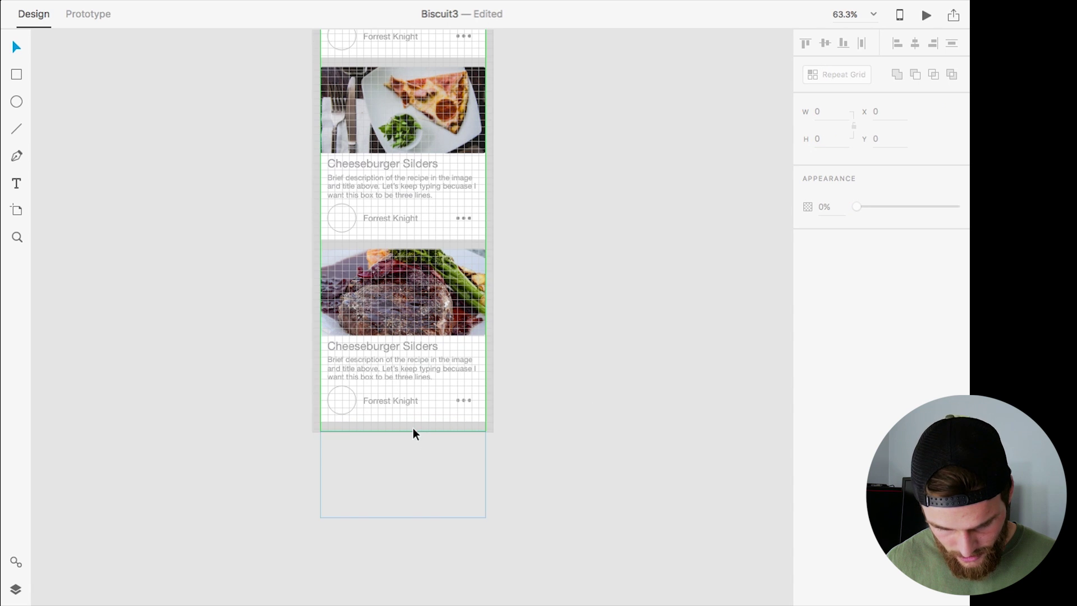
pyautogui.moveTo(401, 430); pyautogui.dragTo(406, 427)
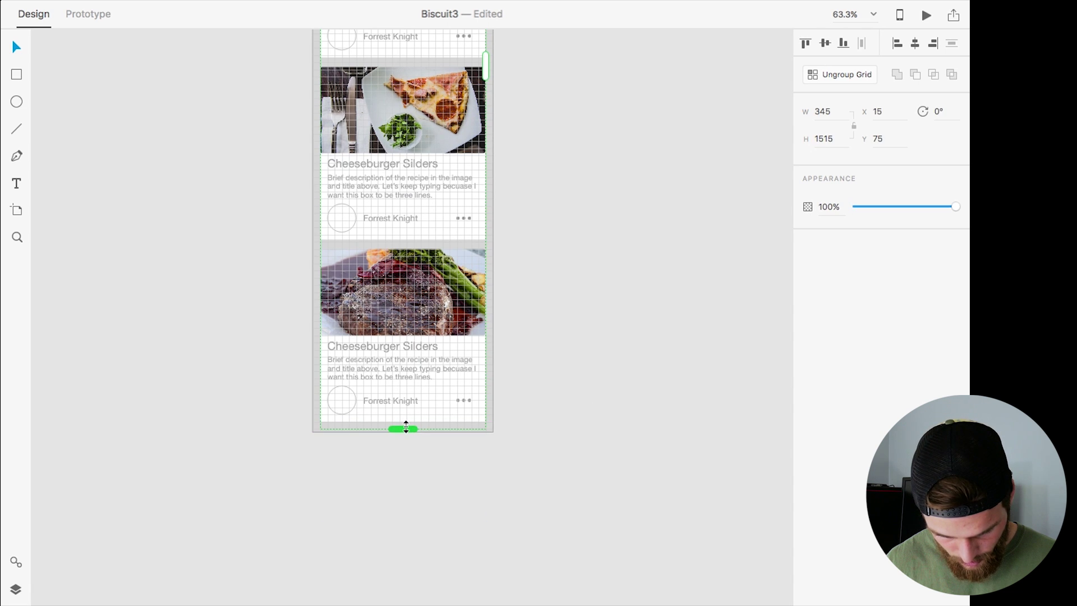
pyautogui.click(534, 380)
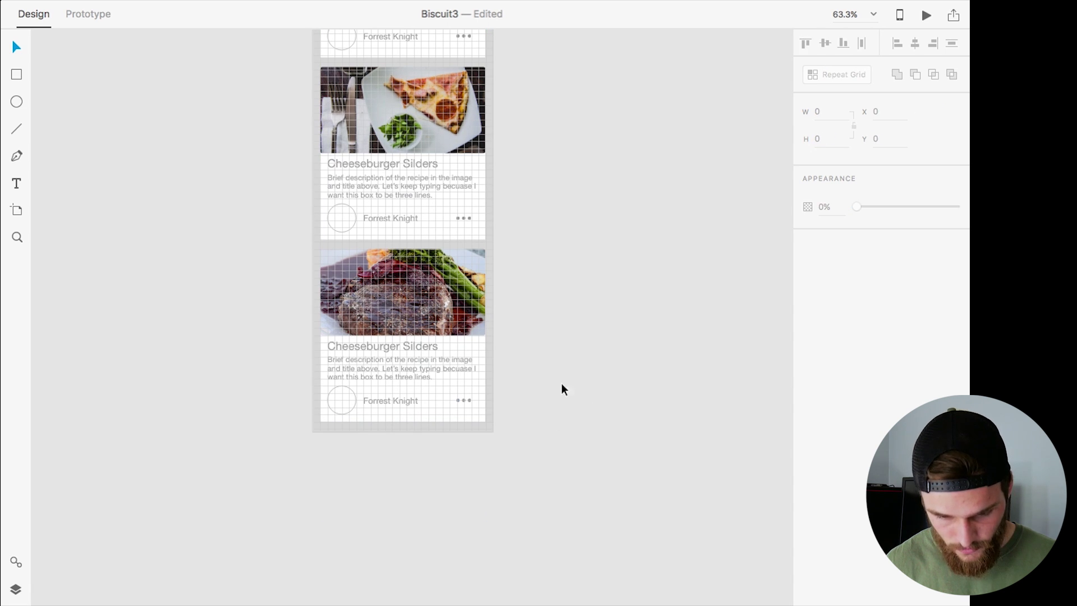
# Step: Replace the first card's title, under the steak photo, with "Bone-in Ribeye"
pyautogui.scroll(3, 539, 331)
pyautogui.scroll(5, 540, 331)
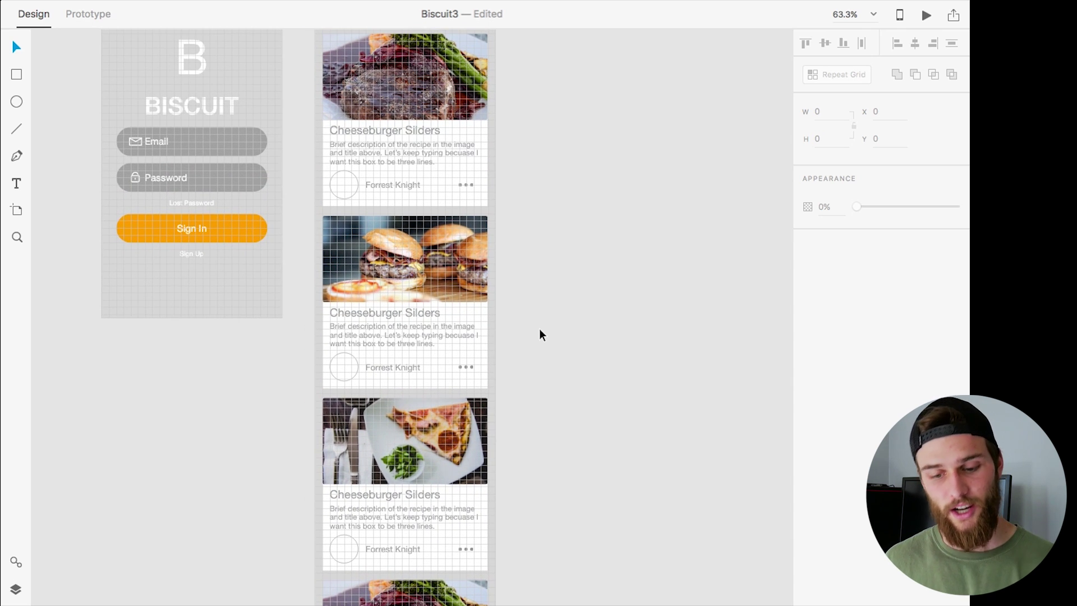
pyautogui.scroll(5, 321, 104)
pyautogui.scroll(5, 320, 100)
pyautogui.hscroll(3, 261, 401)
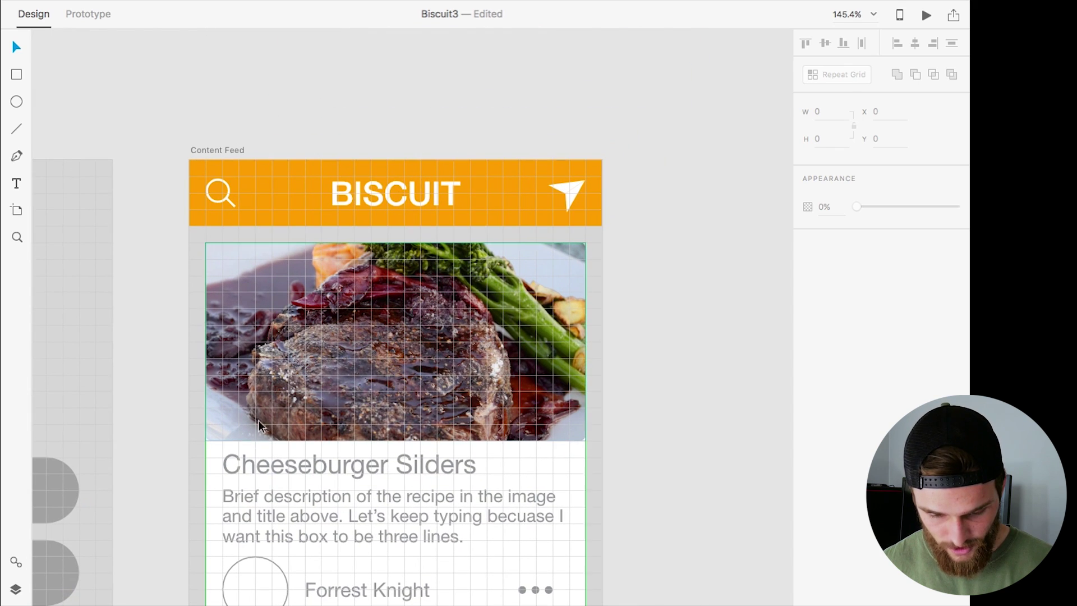
pyautogui.click(280, 463)
pyautogui.doubleClick(280, 463)
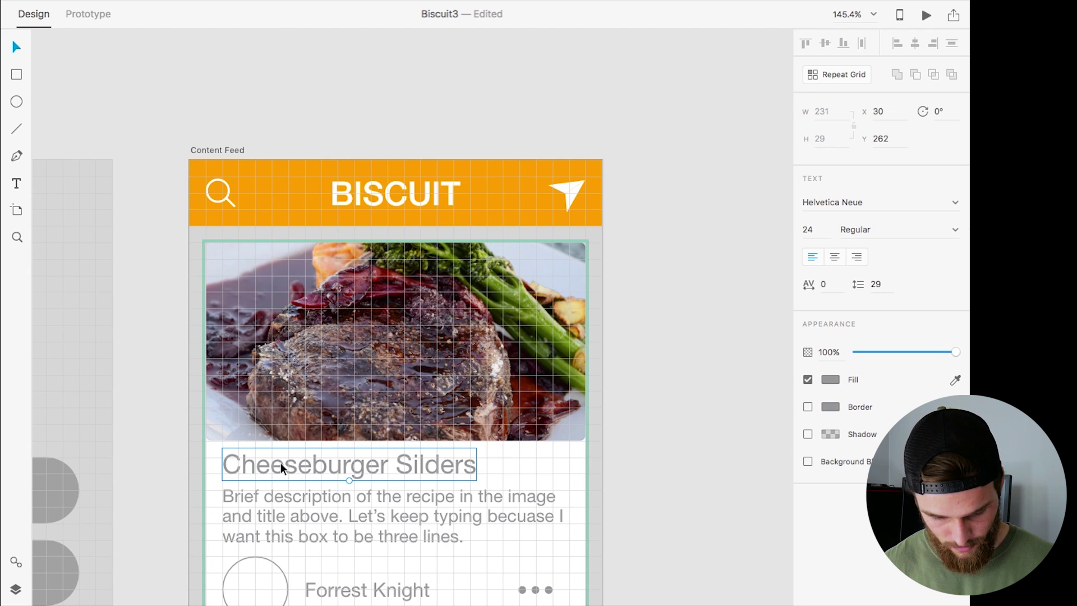
pyautogui.doubleClick(280, 463)
pyautogui.write('Ribe')
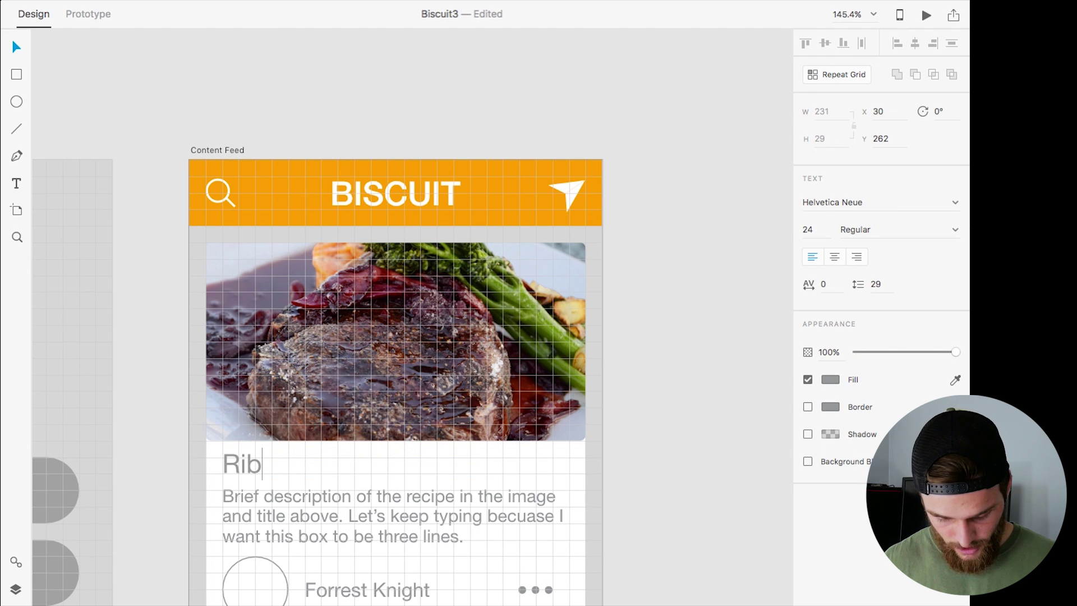
pyautogui.press('BackSpace')
pyautogui.press('BackSpace')
pyautogui.press('BackSpace')
pyautogui.press('BackSpace')
pyautogui.write('B')
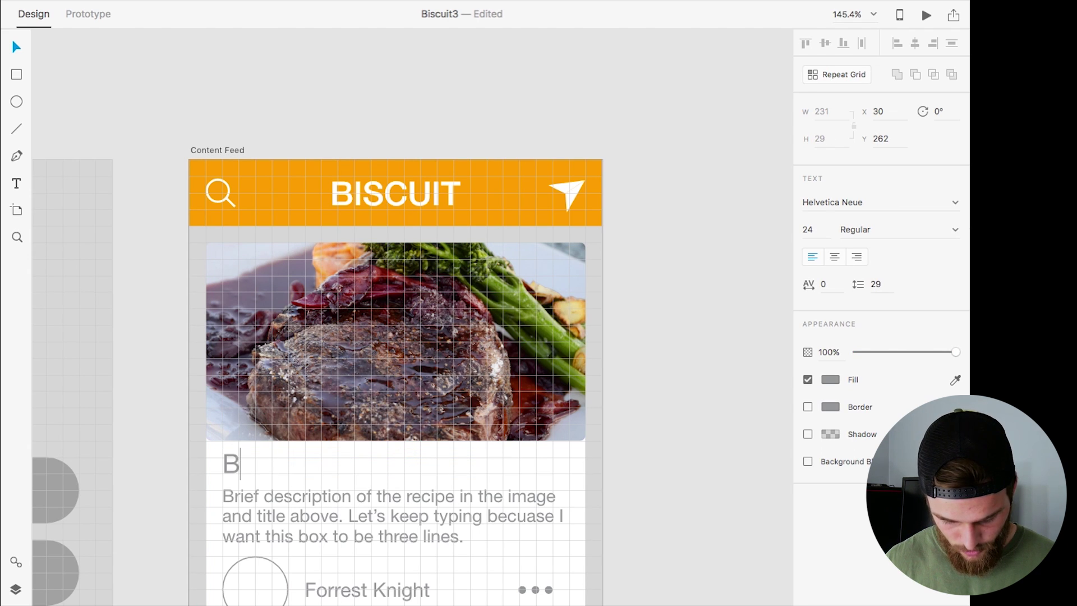
pyautogui.write('one-in')
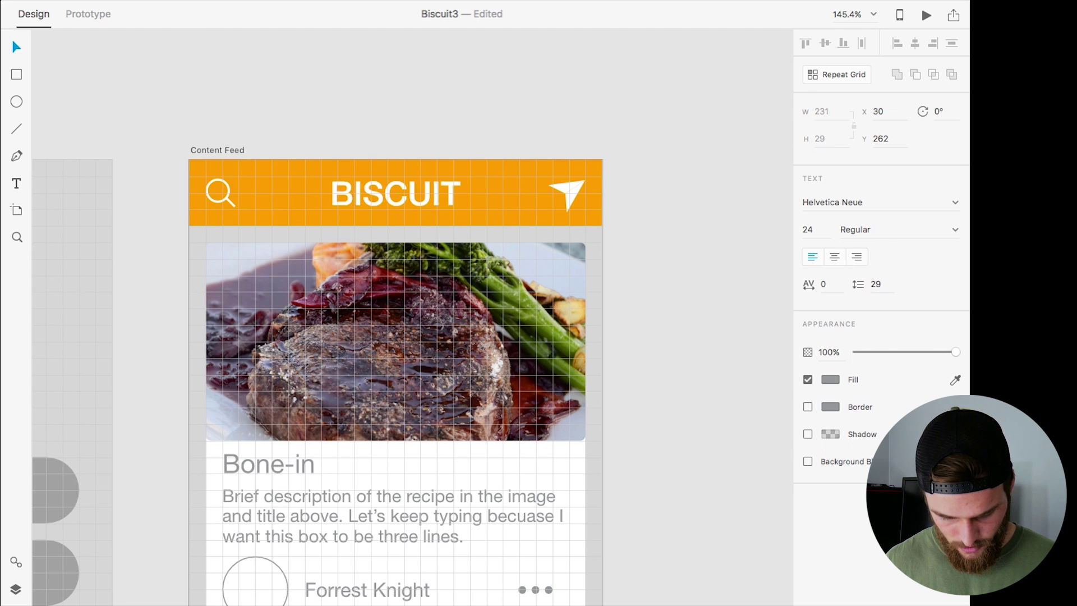
pyautogui.write(' Ribye')
pyautogui.press('BackSpace')
pyautogui.press('BackSpace')
pyautogui.write('eye')
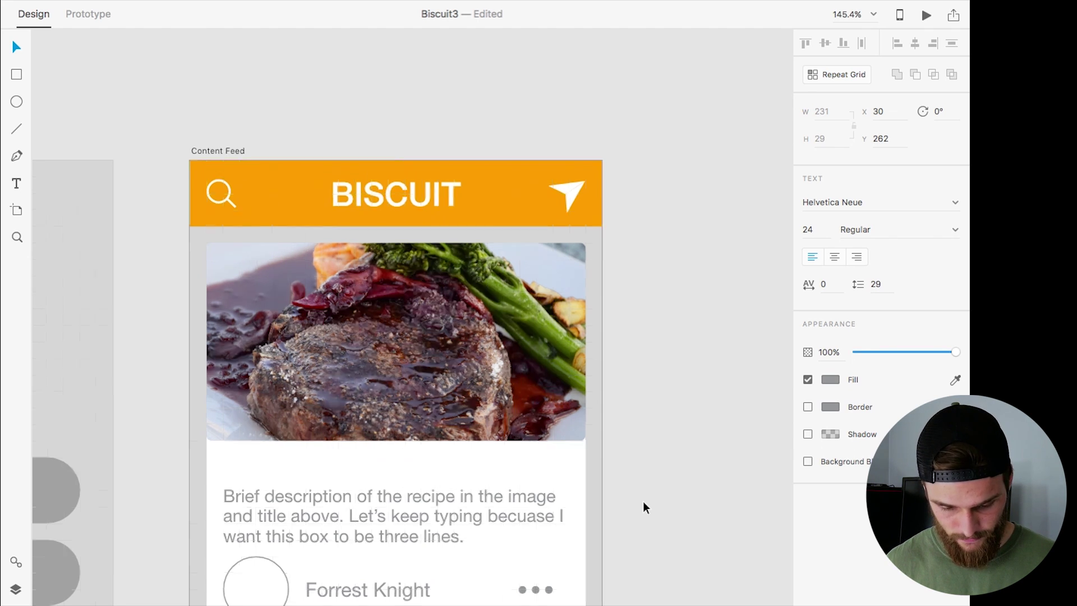
pyautogui.scroll(-5, 643, 501)
pyautogui.press('Escape')
pyautogui.press('Escape')
# Step: Replace the third card's title, under the pizza photo, with "Pizza"
pyautogui.scroll(-5, 648, 480)
pyautogui.hscroll(3, 678, 477)
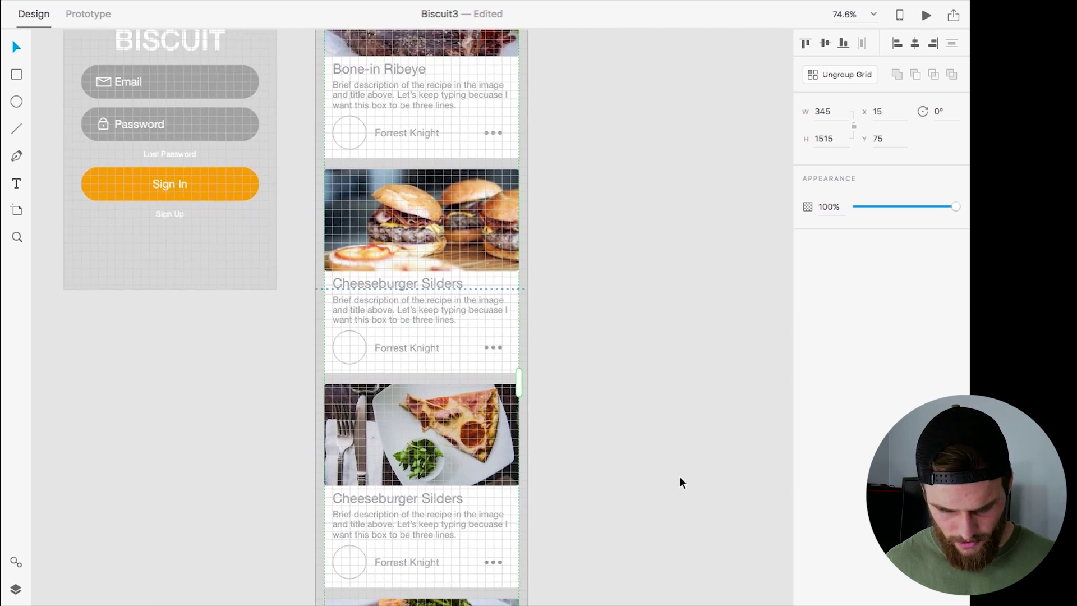
pyautogui.scroll(-5, 680, 482)
pyautogui.doubleClick(394, 331)
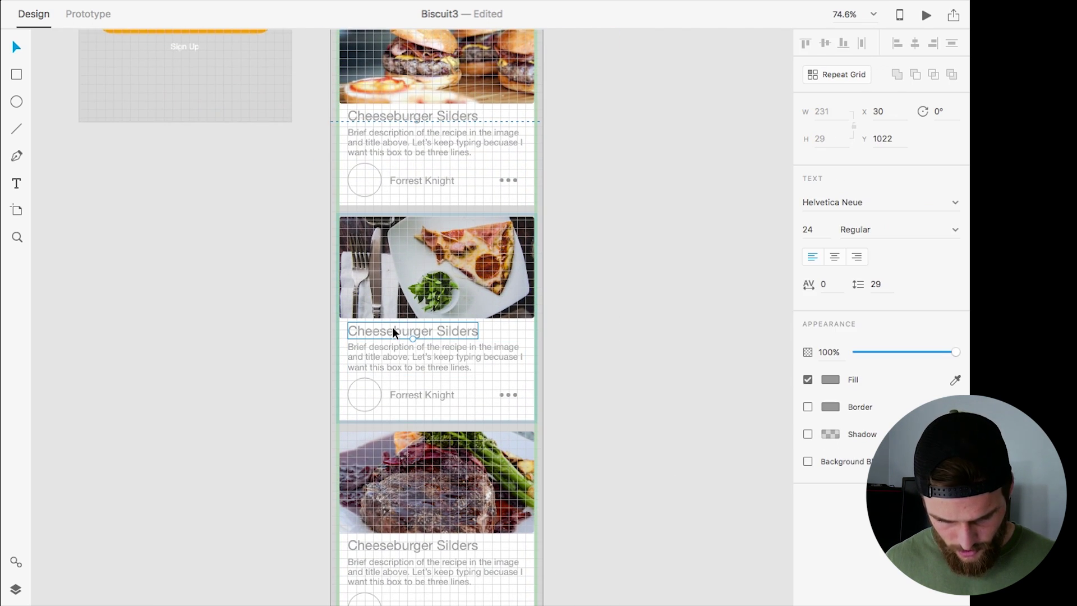
pyautogui.doubleClick(393, 332)
pyautogui.write('Pizza')
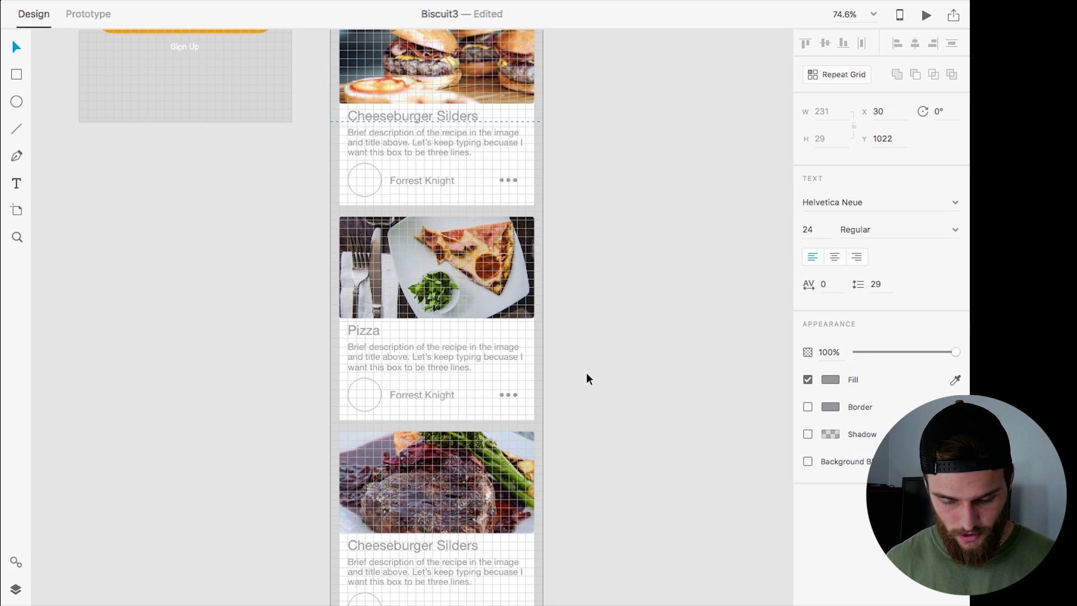
pyautogui.press('Escape')
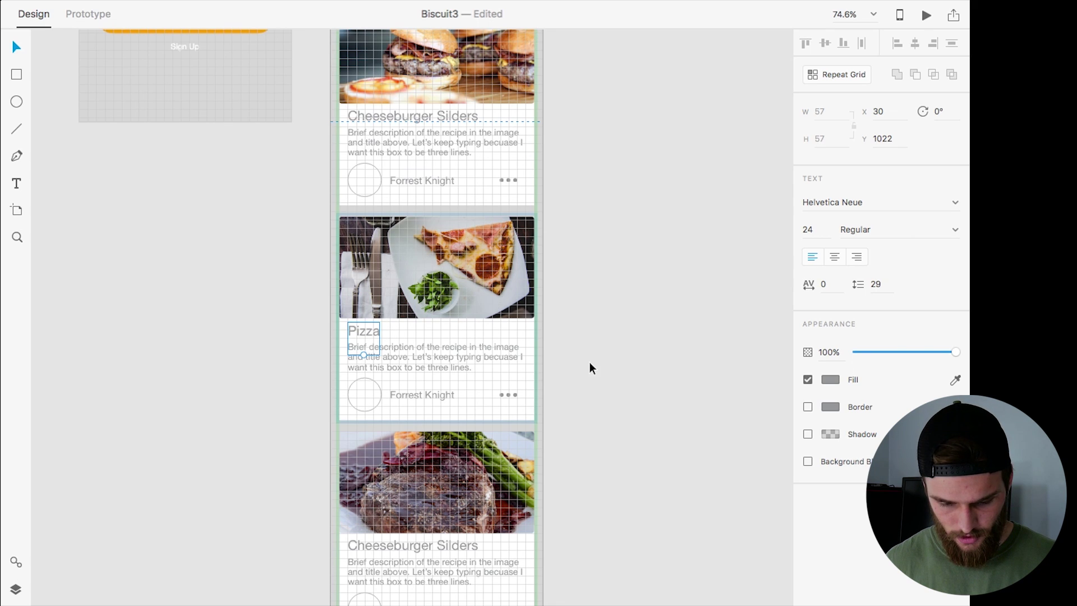
# Step: Remove the extra empty line after "Pizza" in the third card's title
pyautogui.doubleClick(362, 335)
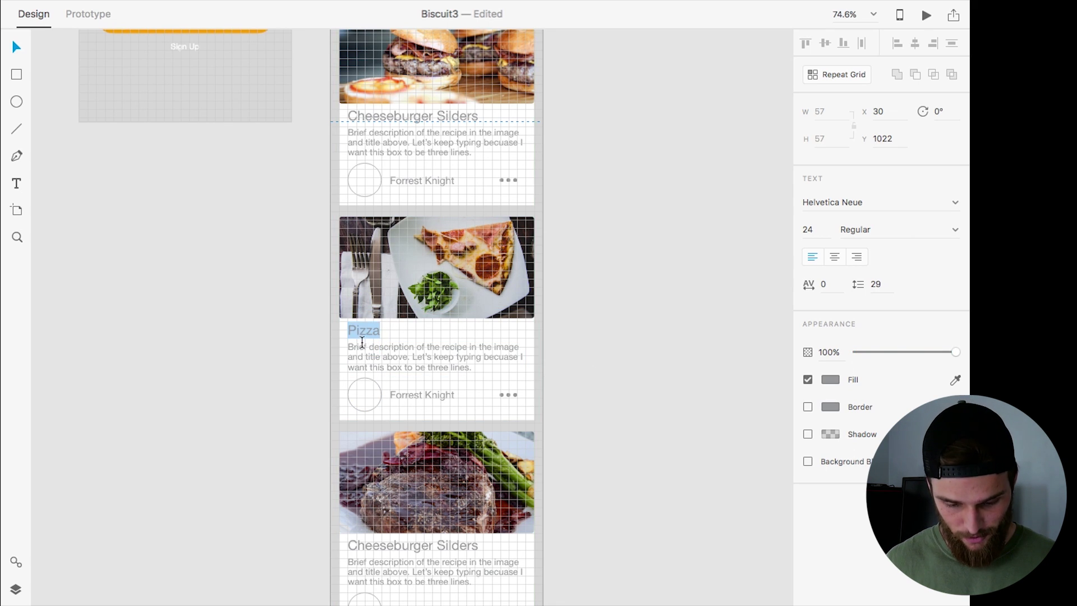
pyautogui.click(384, 333)
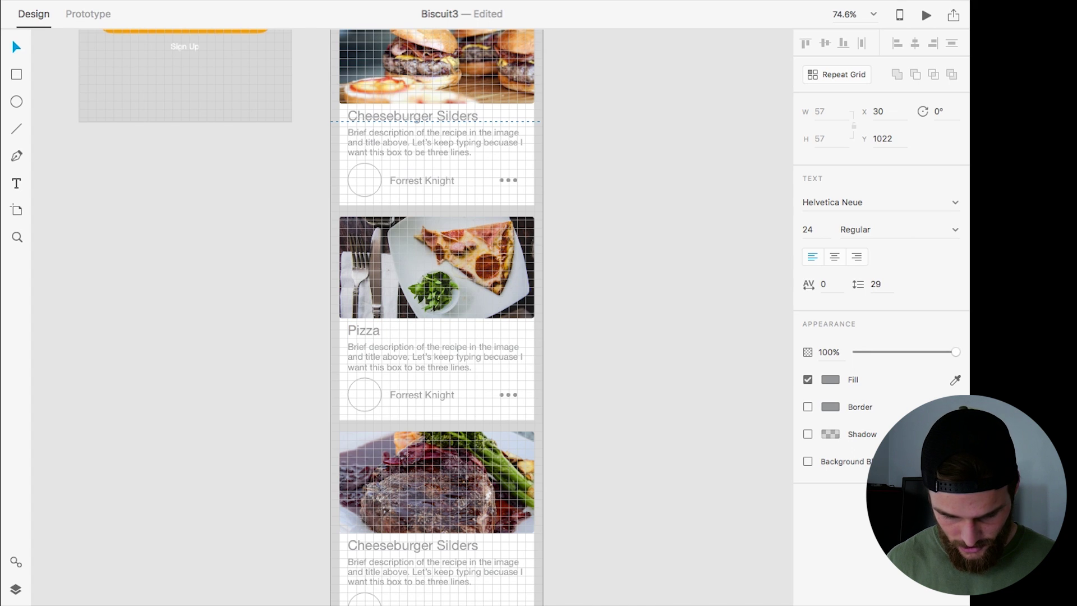
pyautogui.doubleClick(380, 332)
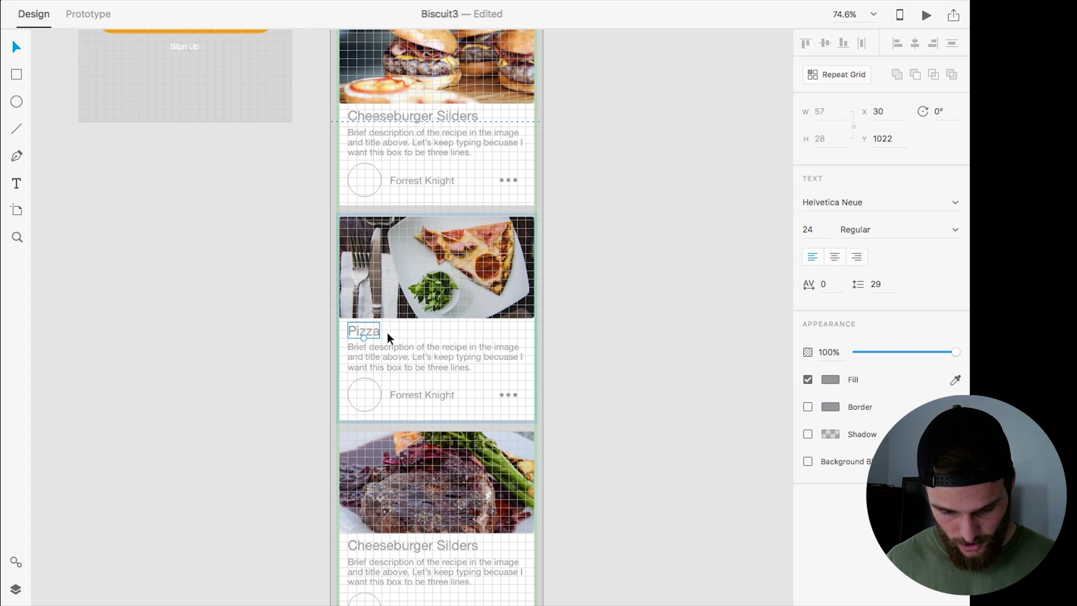
# Step: Fill the Content Feed cards' profile circles with the three portrait photos from the Downloads folder
pyautogui.scroll(10, 500, 325)
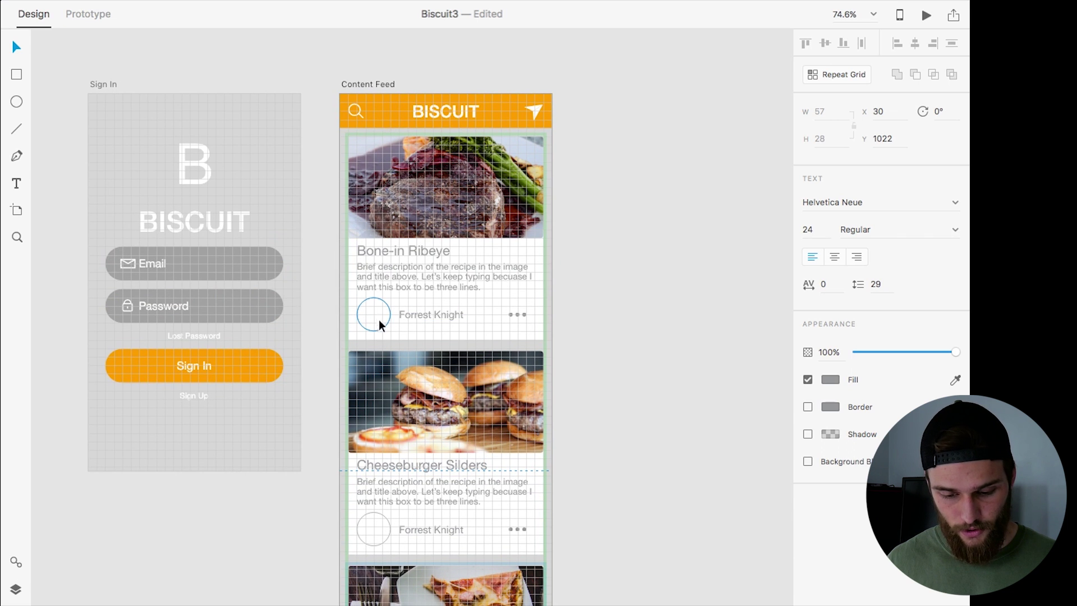
pyautogui.hotkey('ctrl', 'Left')
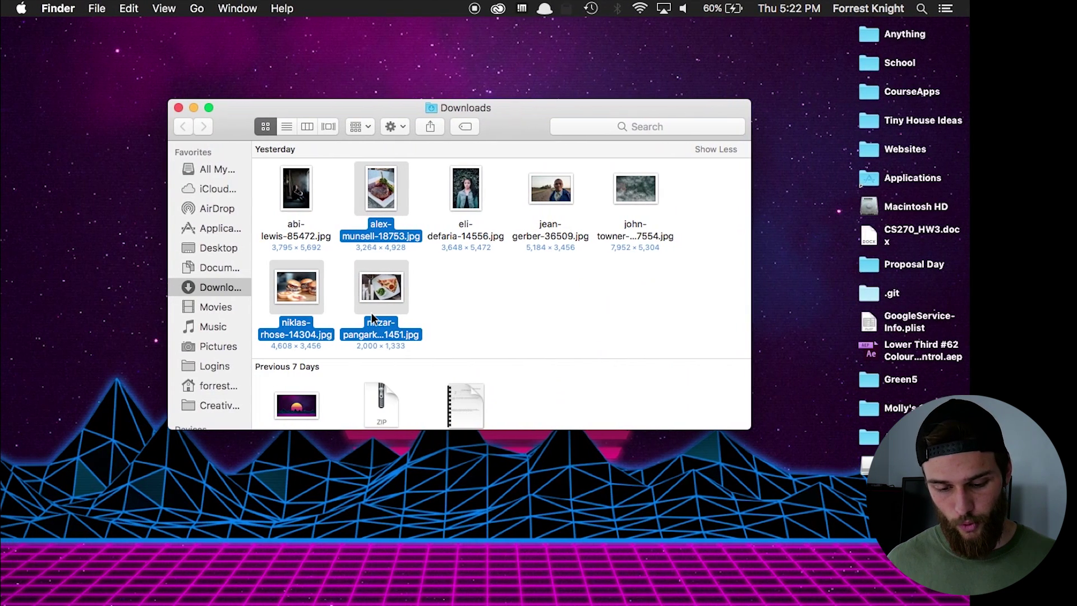
pyautogui.click(466, 317)
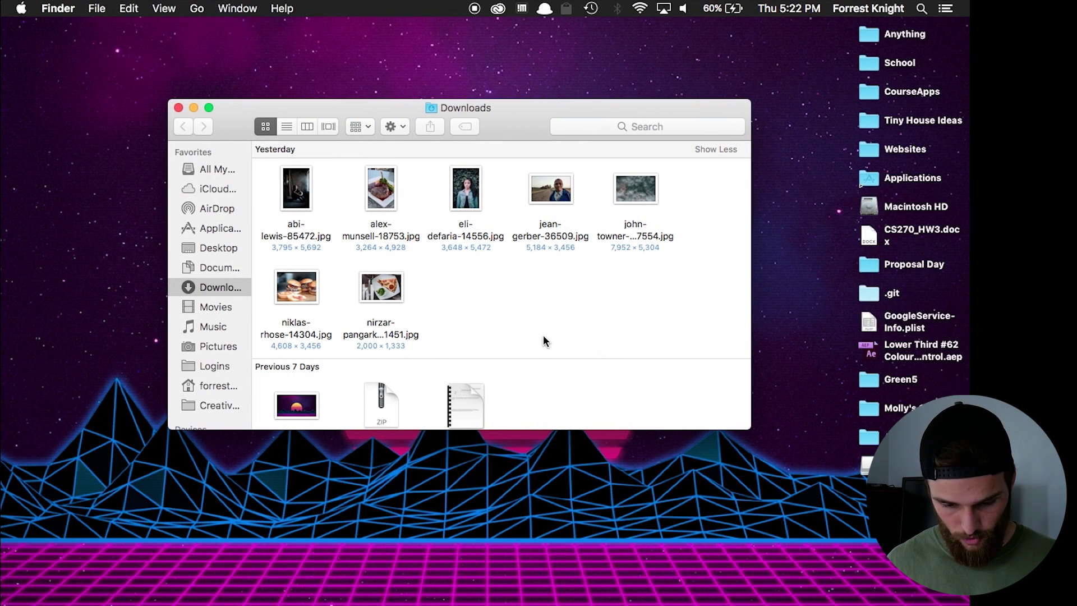
pyautogui.click(296, 191)
pyautogui.keyDown('super'); pyautogui.click(456, 190); pyautogui.keyUp('super')
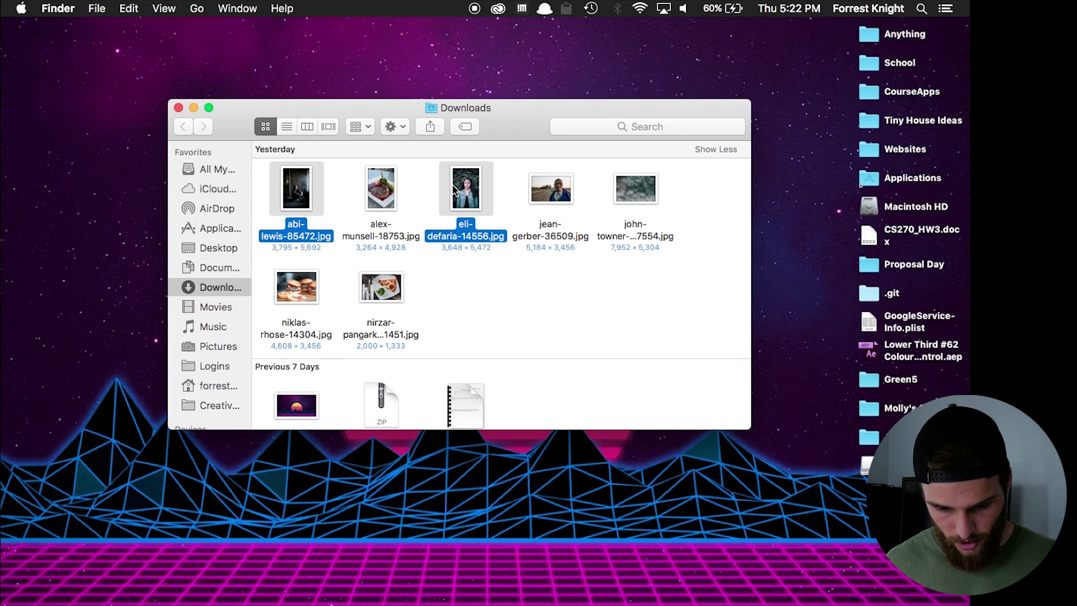
pyautogui.keyDown('super'); pyautogui.click(566, 193); pyautogui.keyUp('super')
pyautogui.moveTo(565, 195); pyautogui.dragTo(383, 322)
pyautogui.hotkey('ctrl', 'Right')
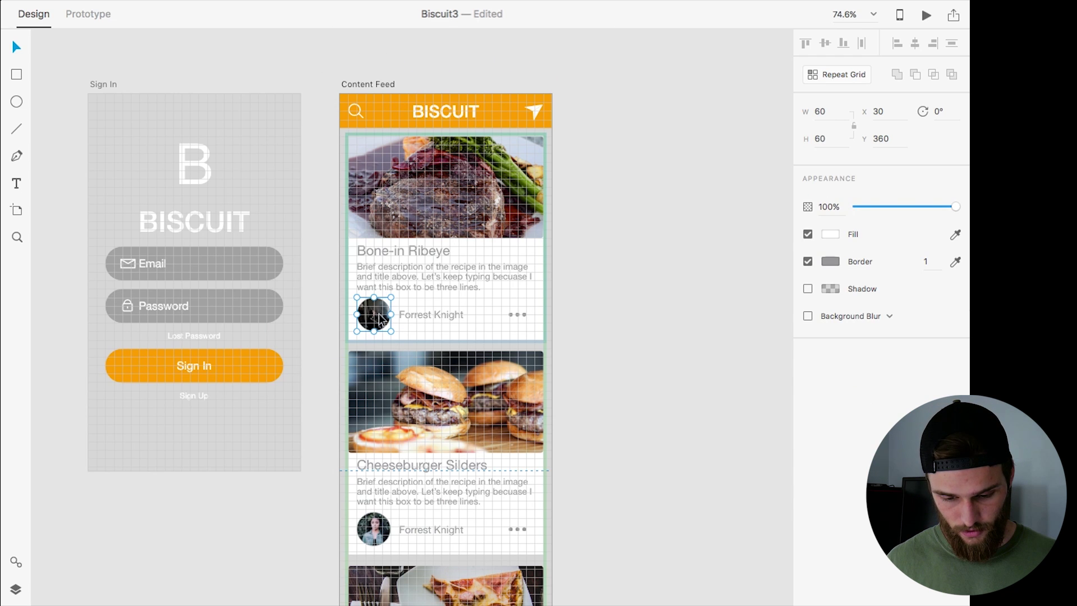
# Step: Replace the author name on the Cheeseburger Silders card with a sample full name for the woman pictured
pyautogui.scroll(-5, 450, 404)
pyautogui.scroll(5, 450, 404)
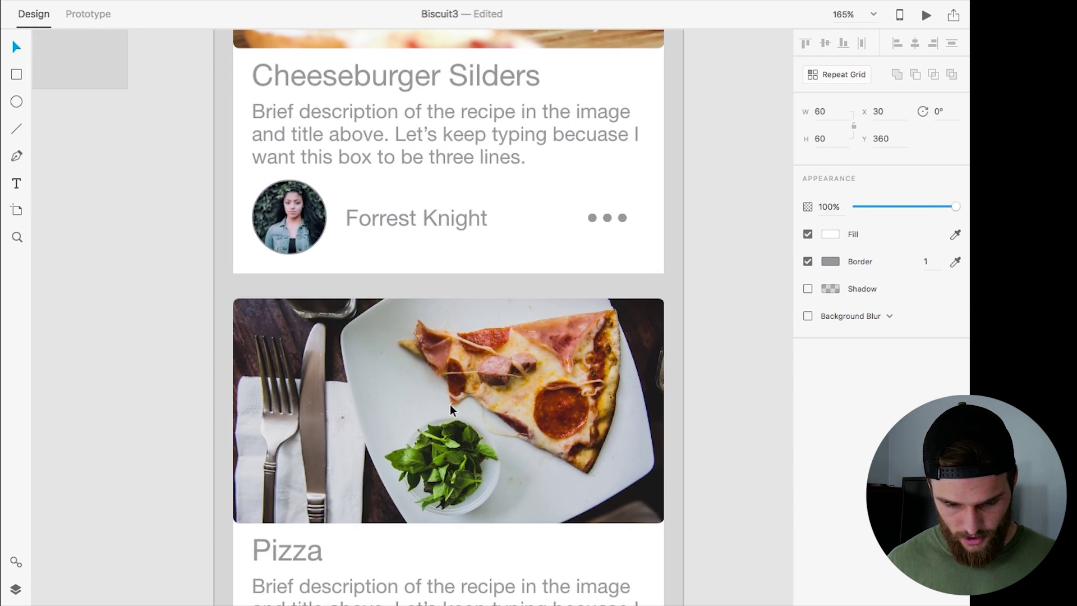
pyautogui.scroll(5, 450, 404)
pyautogui.doubleClick(363, 176)
pyautogui.write('Cindy Louwho')
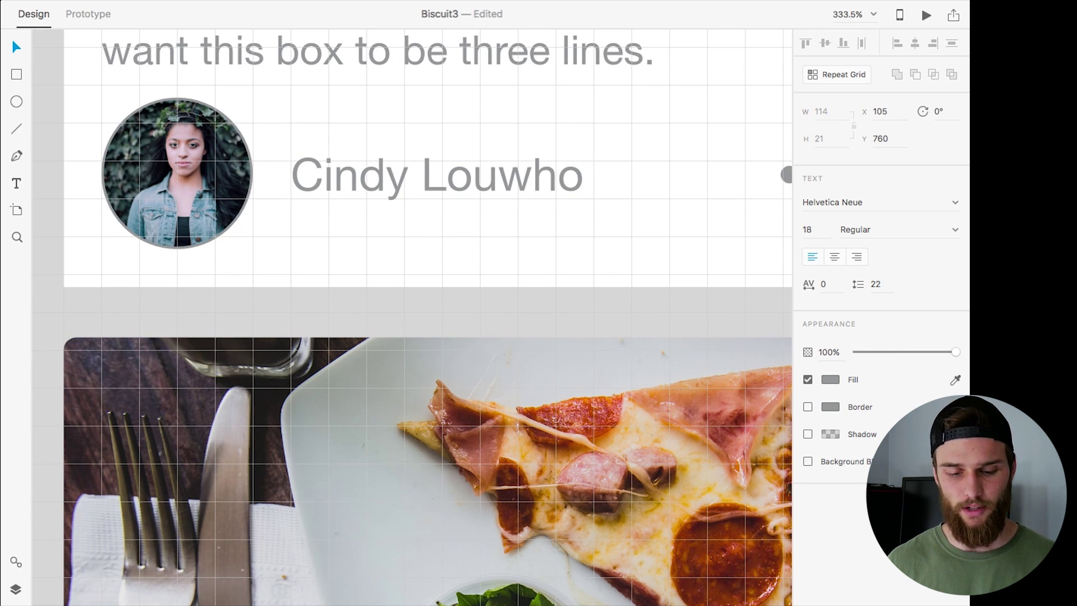
pyautogui.press('Escape')
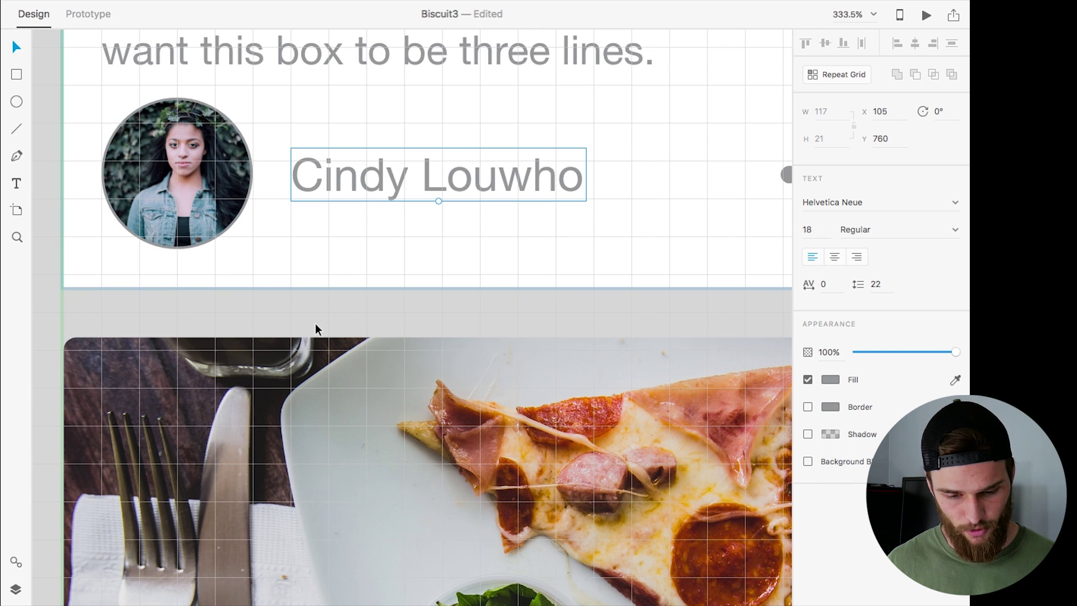
# Step: Replace the author name on the Pizza card with a sample full name for the man pictured
pyautogui.scroll(-10, 315, 329)
pyautogui.scroll(-3, 316, 329)
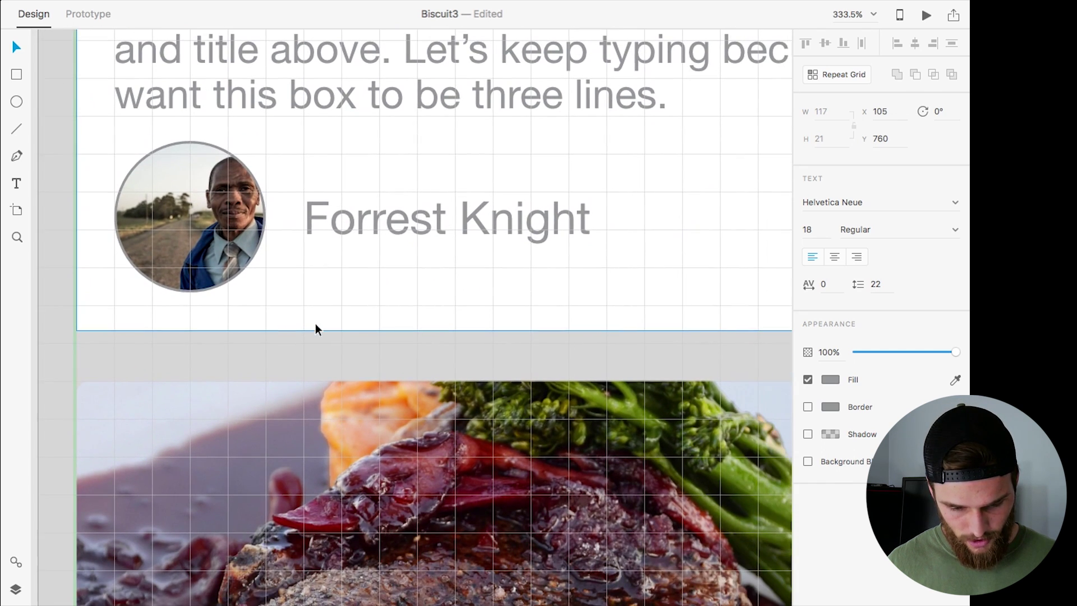
pyautogui.doubleClick(393, 212)
pyautogui.write('John Smith')
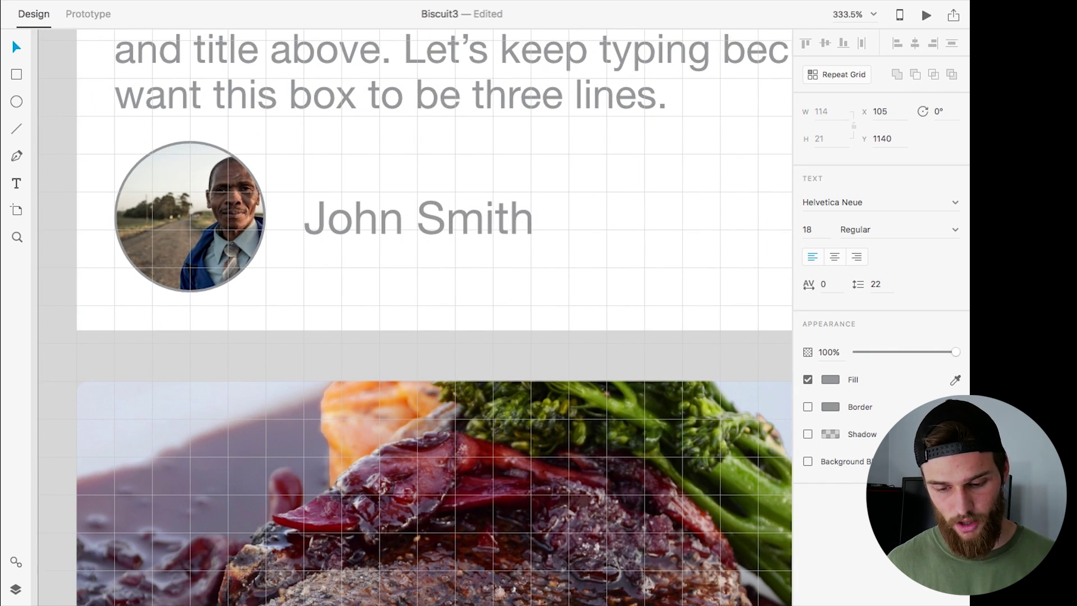
pyautogui.press('Escape')
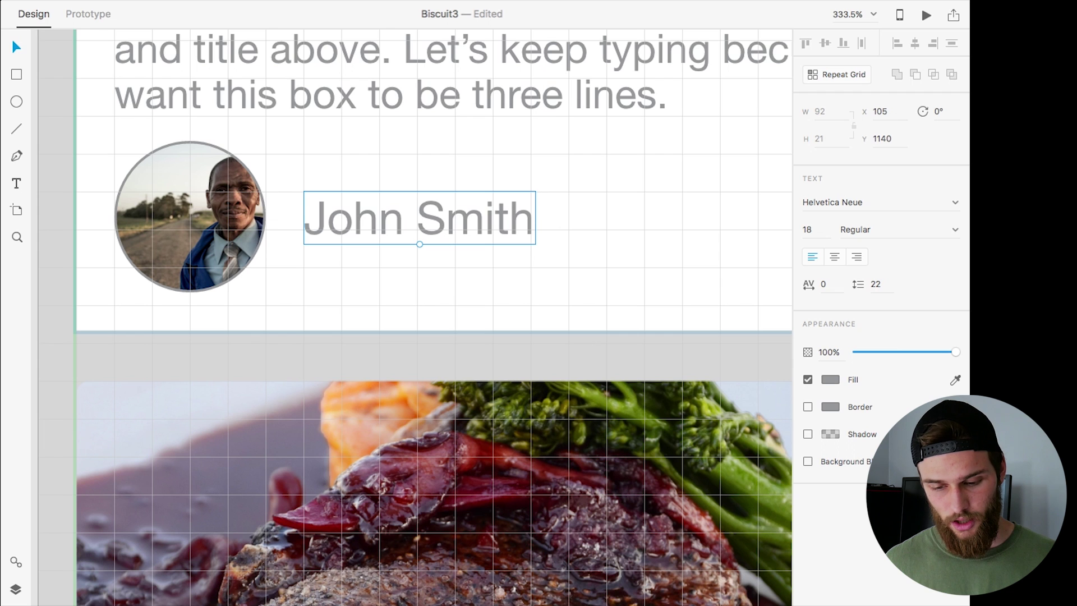
# Step: Examine the photos, titles, profile pictures and author names across the Content Feed cards
pyautogui.scroll(-5, 368, 283)
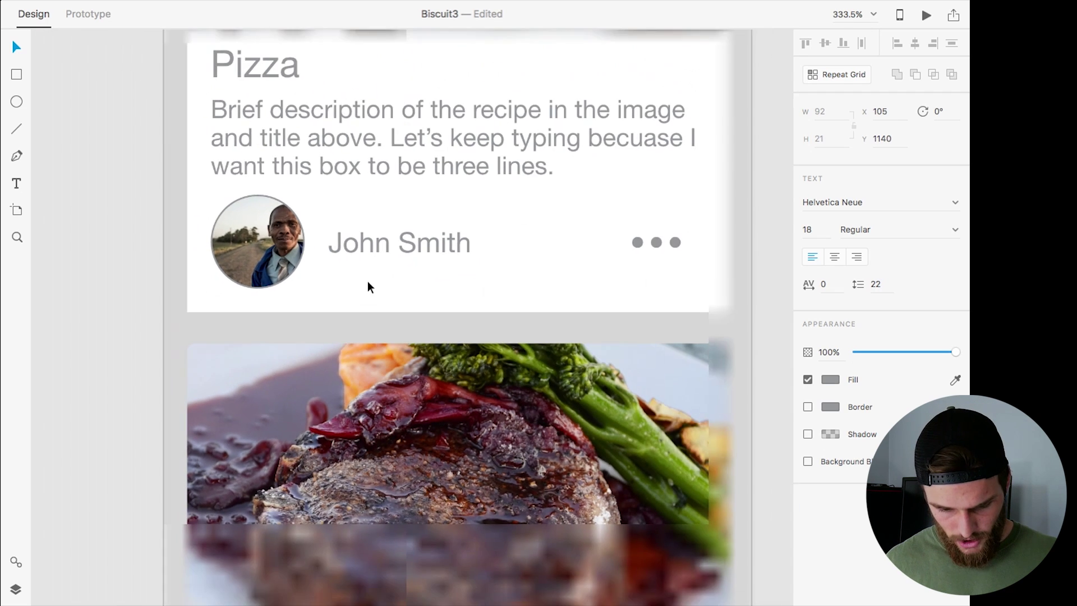
pyautogui.scroll(-5, 368, 284)
pyautogui.scroll(-5, 238, 334)
pyautogui.scroll(10, 238, 333)
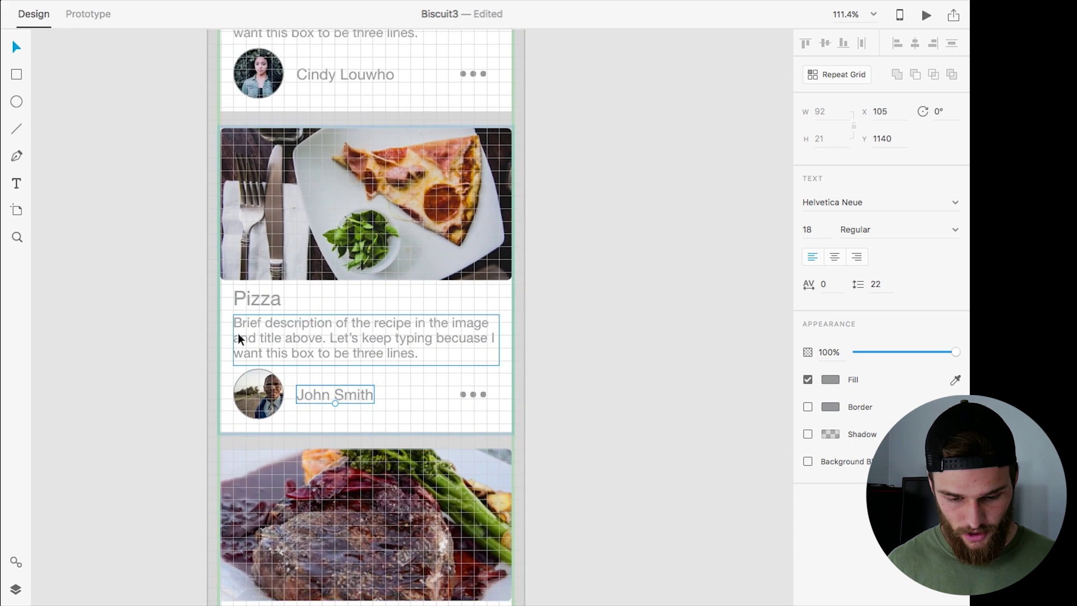
pyautogui.scroll(-8, 238, 333)
pyautogui.scroll(15, 397, 224)
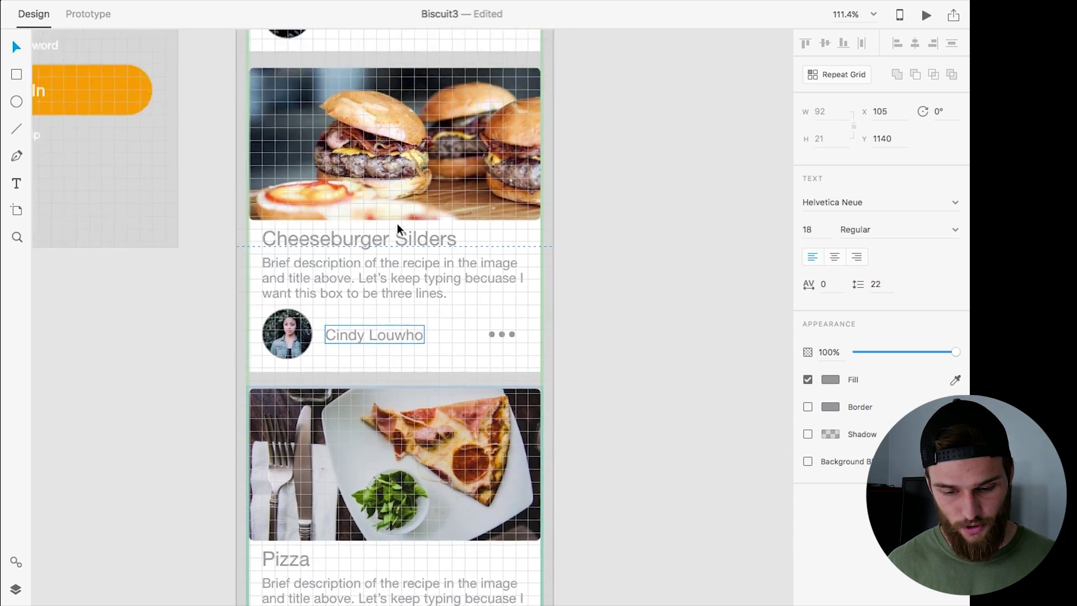
pyautogui.scroll(-5, 397, 224)
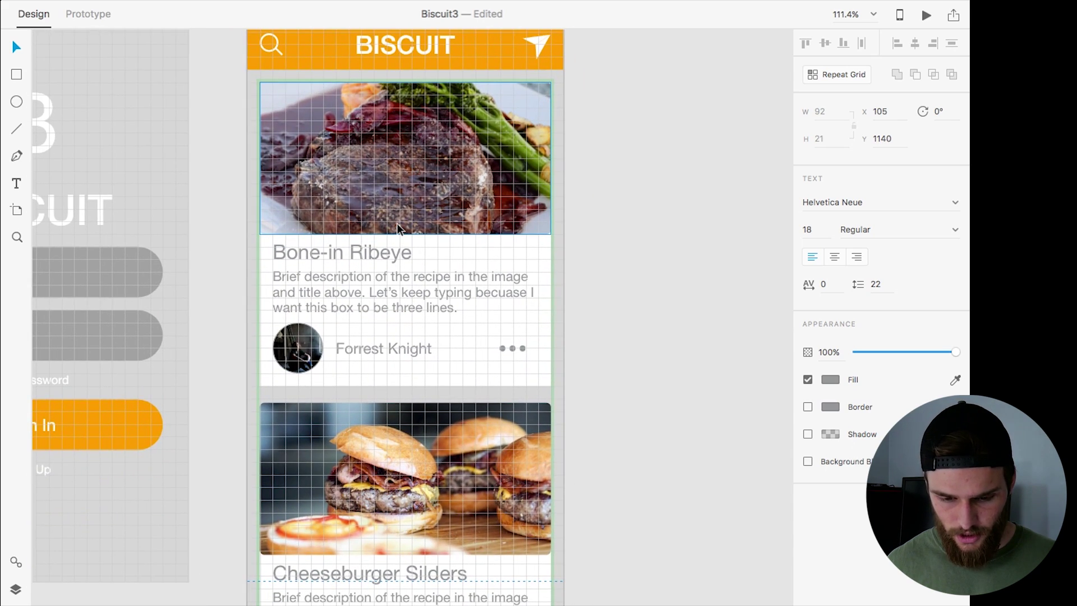
# Step: Change the background fill behind the Bone-in Ribeye card's text to black (#000000) with reduced opacity
pyautogui.scroll(5, 397, 223)
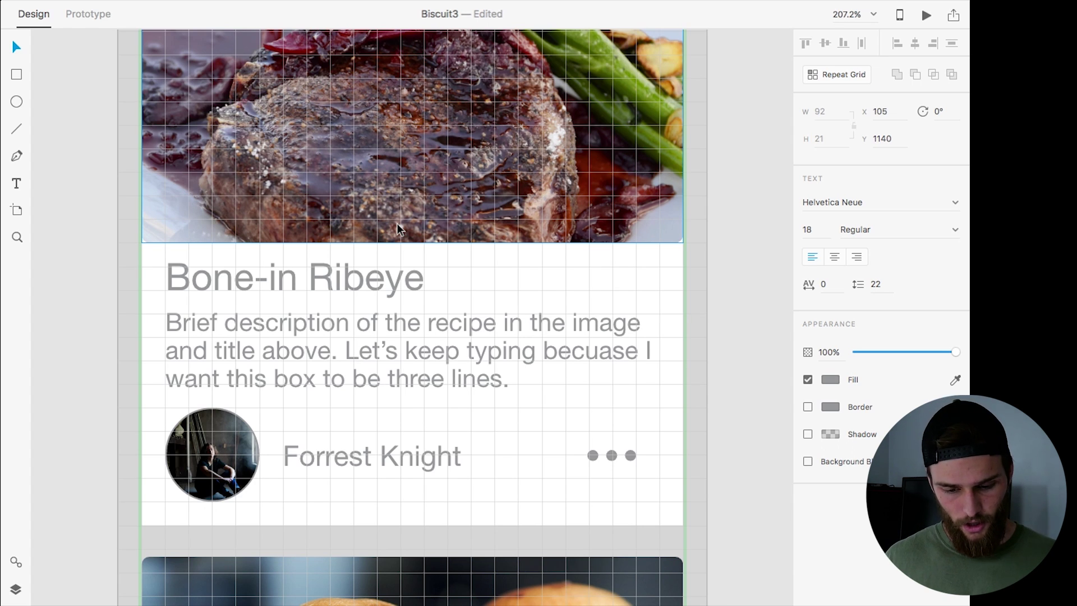
pyautogui.click(623, 283)
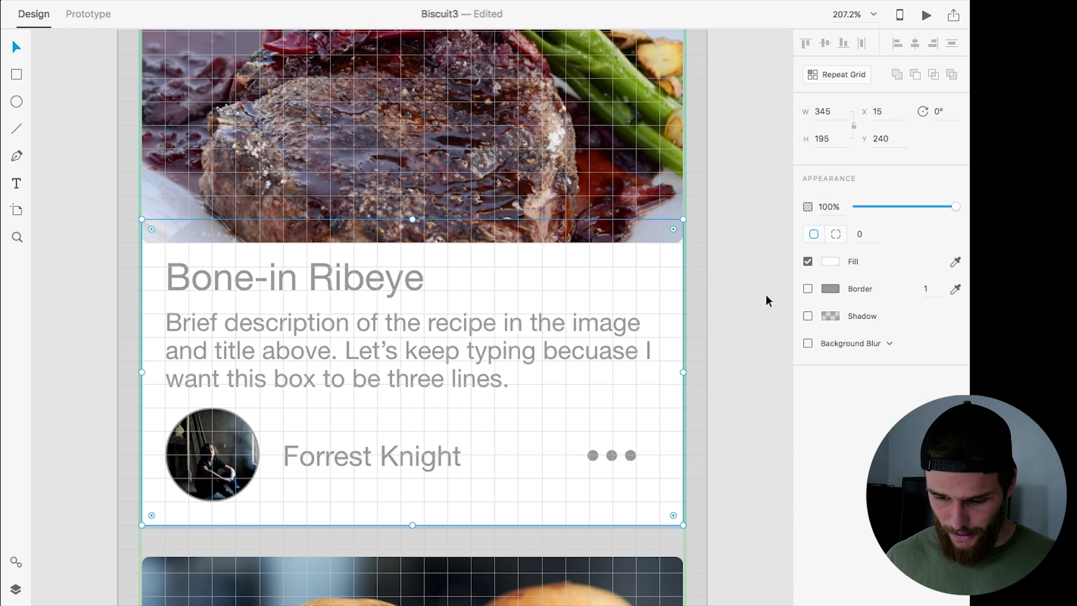
pyautogui.click(830, 261)
pyautogui.moveTo(671, 188); pyautogui.dragTo(623, 372)
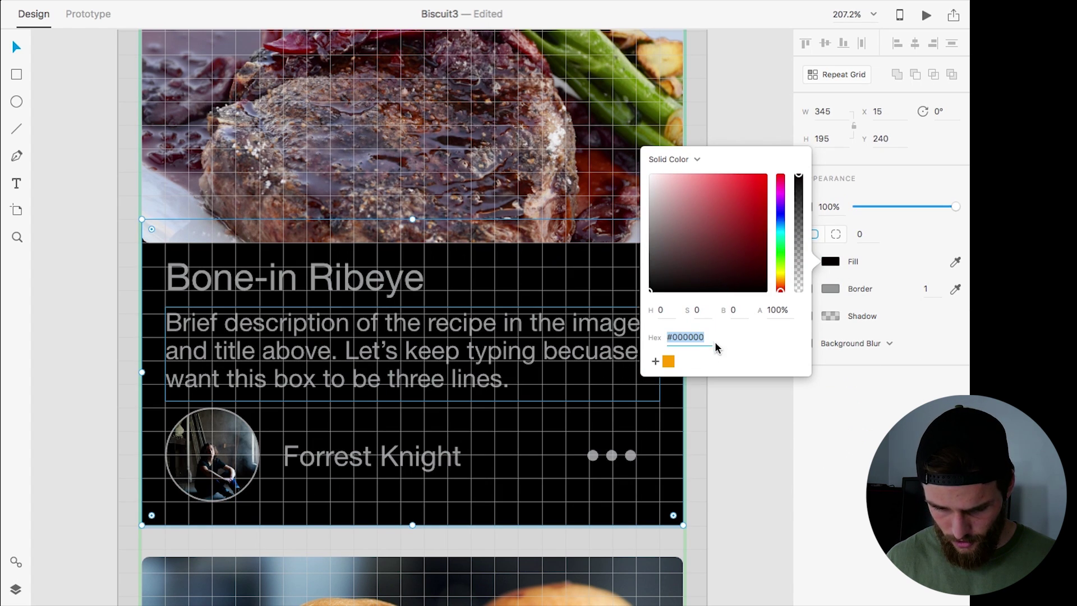
pyautogui.moveTo(799, 177); pyautogui.dragTo(798, 233)
pyautogui.click(817, 557)
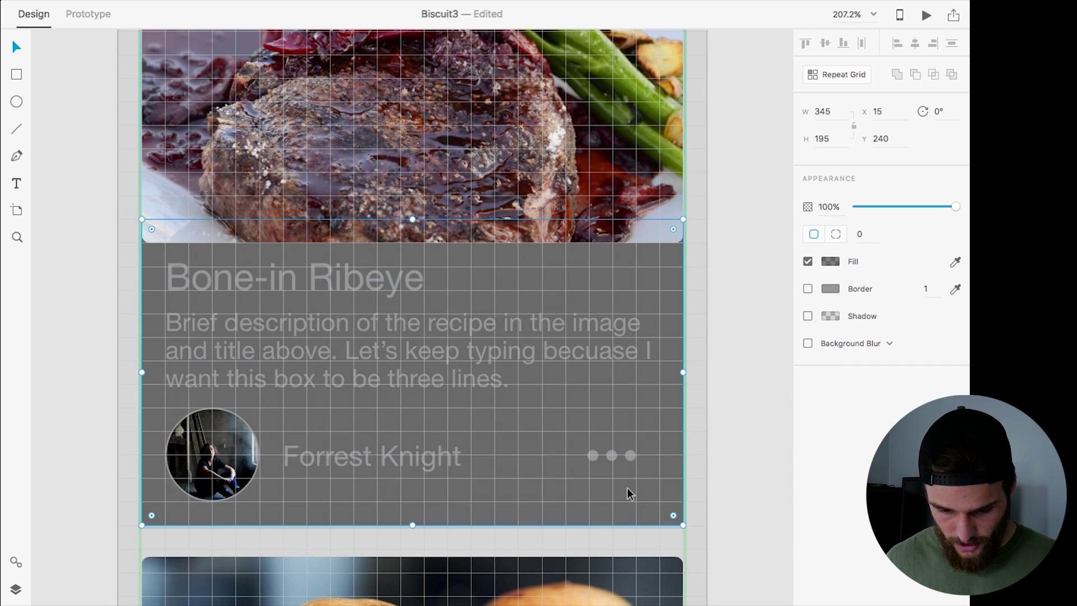
# Step: Change the text fill of the Bone-in Ribeye card's title and description to white (#FFFFFF)
pyautogui.scroll(-10, 574, 470)
pyautogui.scroll(5, 503, 295)
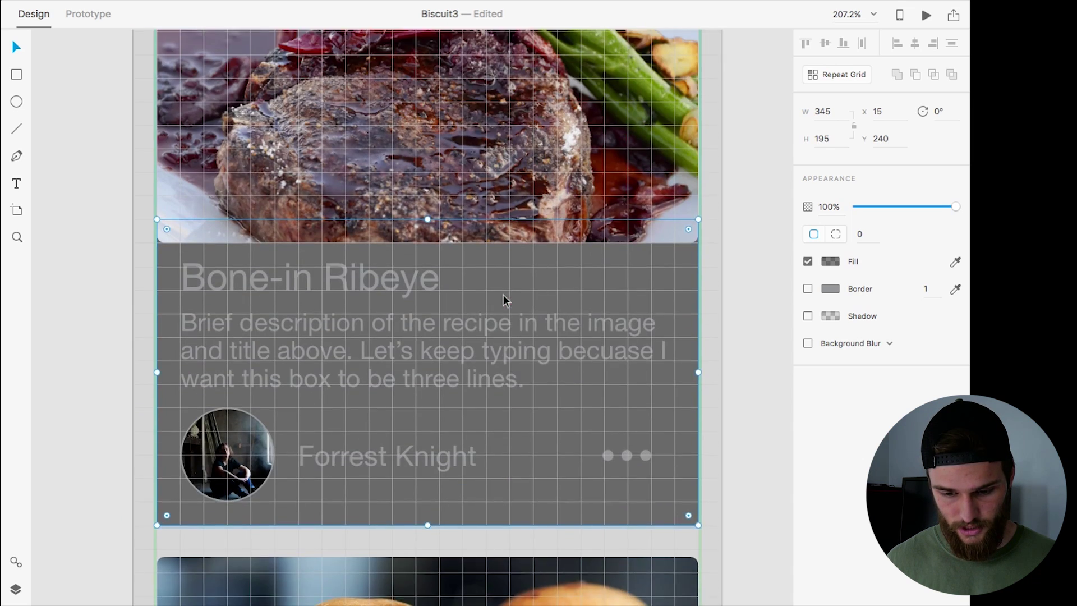
pyautogui.doubleClick(322, 240)
pyautogui.doubleClick(322, 240)
pyautogui.click(832, 380)
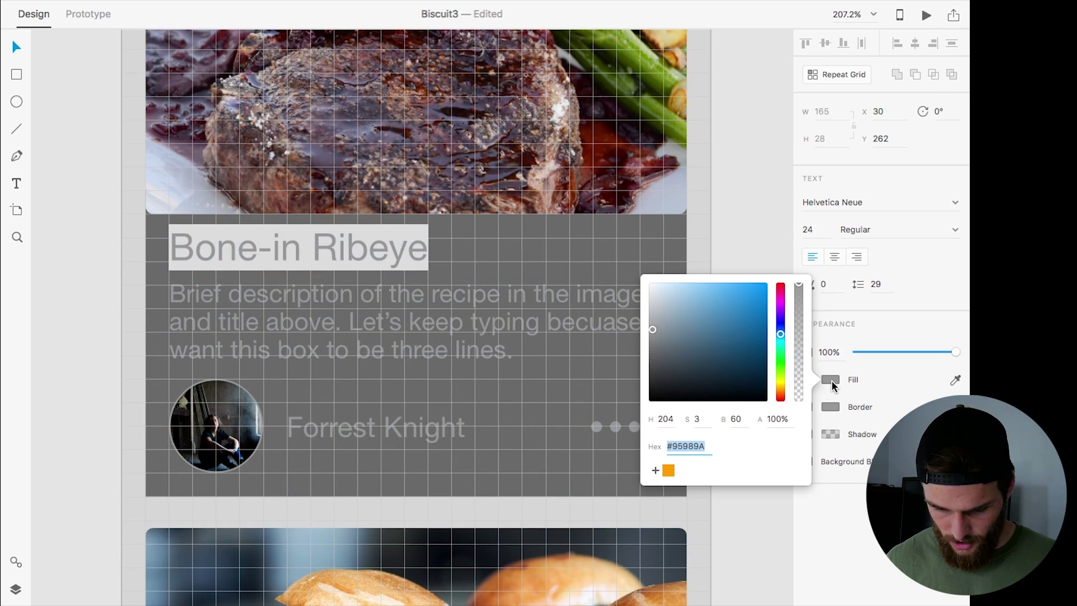
pyautogui.click(380, 318)
pyautogui.doubleClick(380, 318)
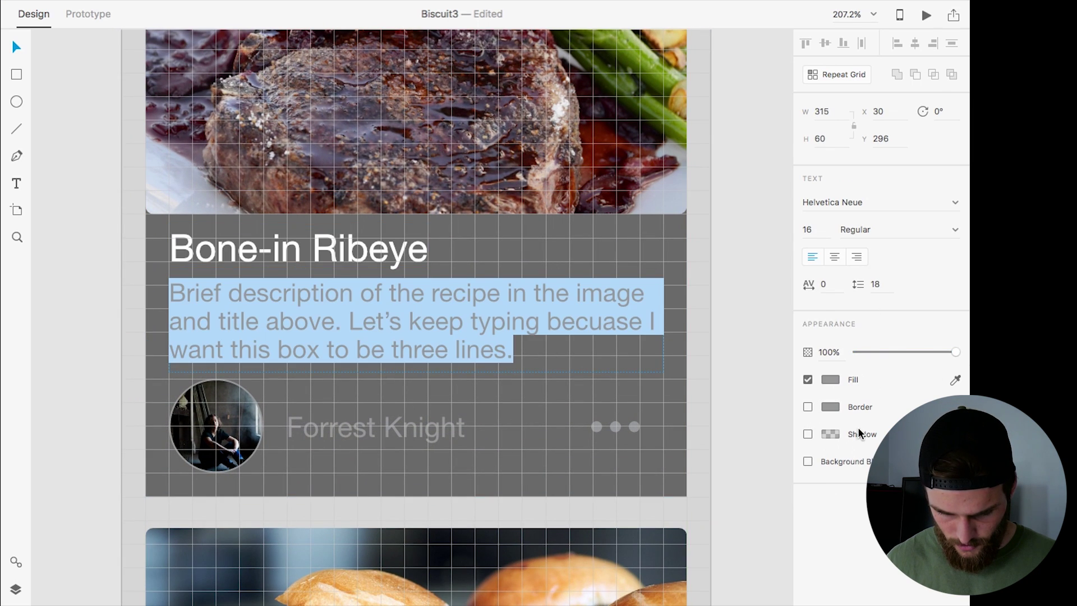
pyautogui.click(830, 380)
pyautogui.click(687, 314)
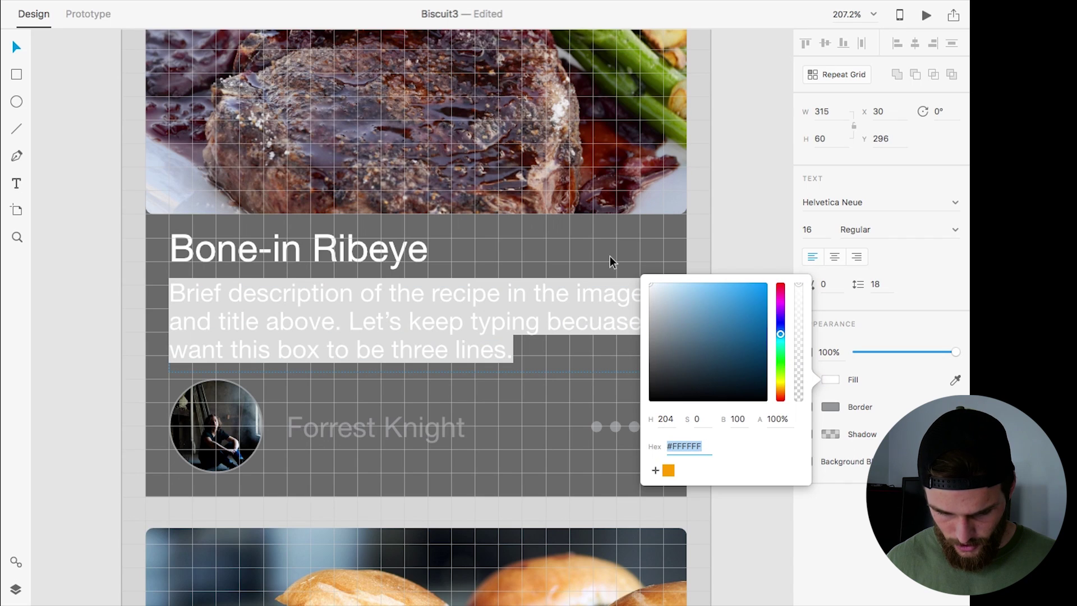
# Step: Change the text fill of the author name on the Bone-in Ribeye card to white
pyautogui.click(400, 428)
pyautogui.doubleClick(400, 428)
pyautogui.click(830, 379)
pyautogui.moveTo(701, 330); pyautogui.dragTo(578, 234)
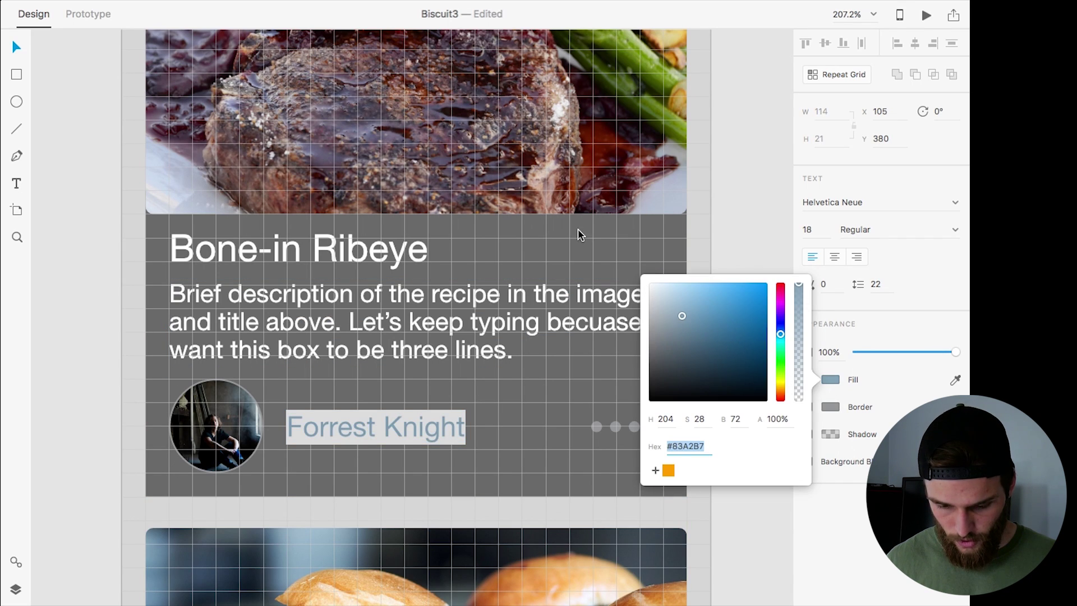
pyautogui.click(578, 235)
# Step: Change the fill of the three option dots on the Bone-in Ribeye card to white (#FFFFFF)
pyautogui.doubleClick(616, 427)
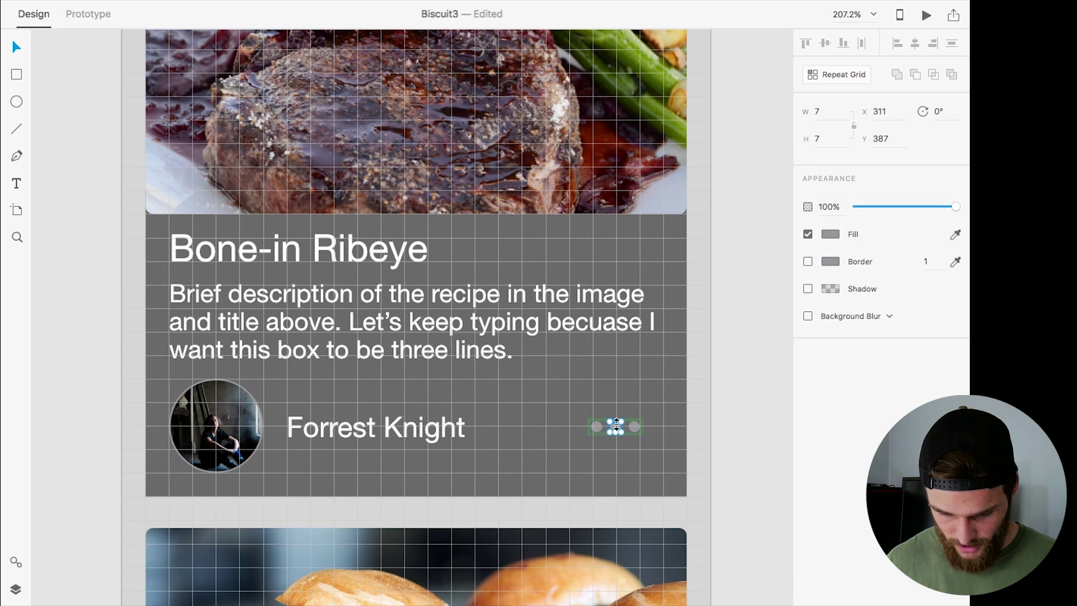
pyautogui.click(830, 234)
pyautogui.moveTo(654, 155); pyautogui.dragTo(588, 102)
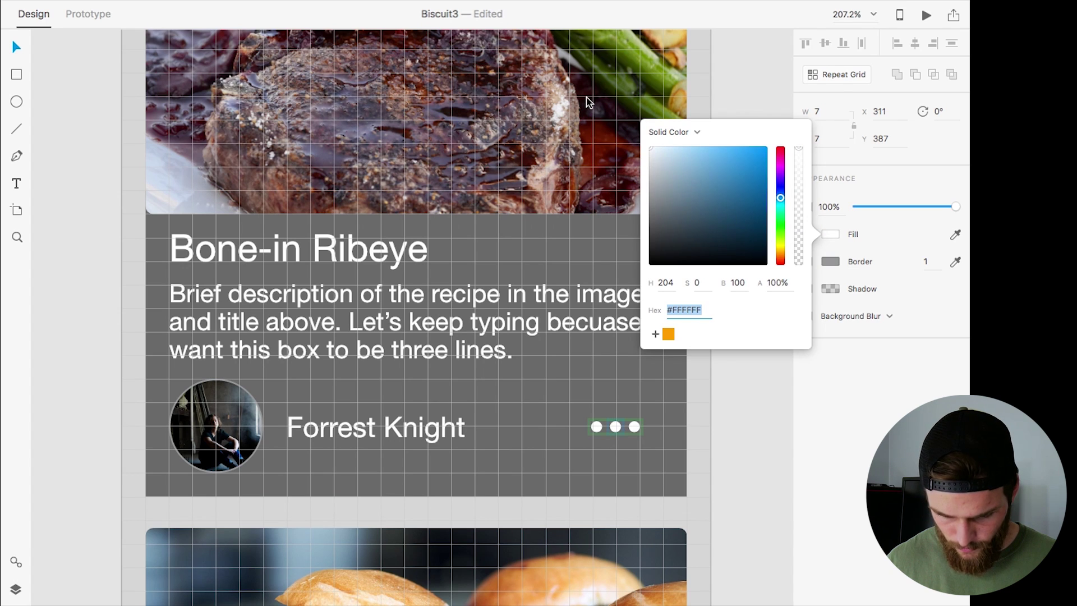
pyautogui.click(644, 206)
# Step: Remove the border from the profile photo circle on the Bone-in Ribeye card
pyautogui.click(178, 415)
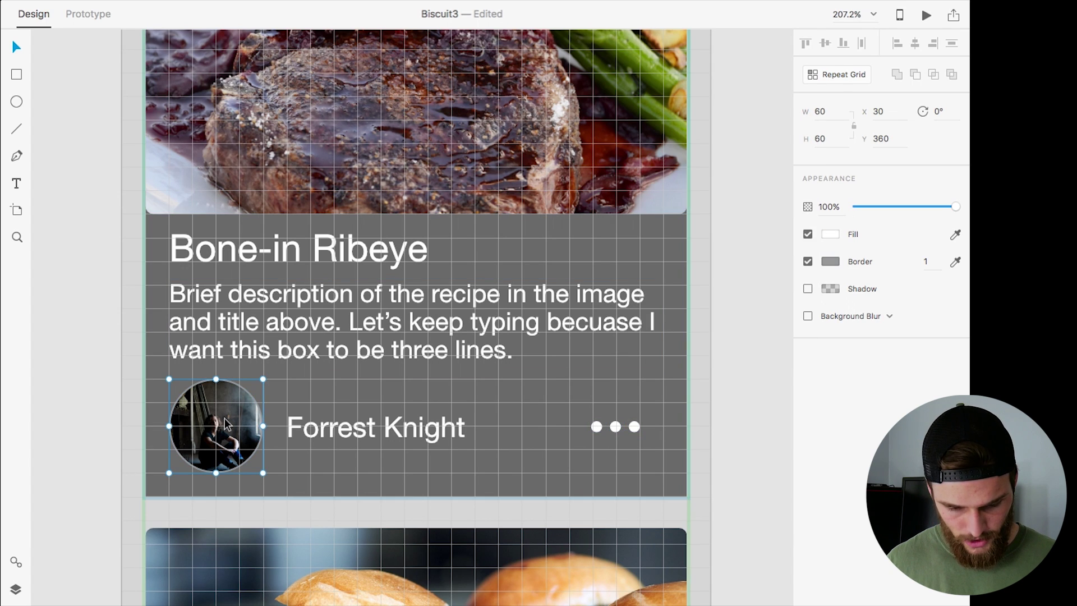
pyautogui.click(808, 262)
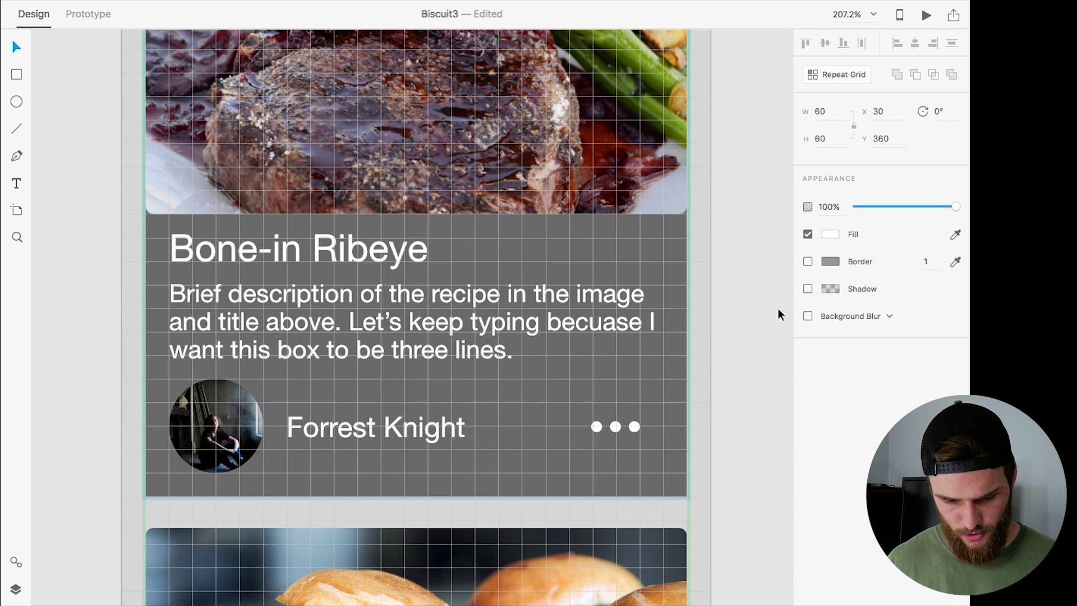
pyautogui.click(749, 379)
# Step: Examine the dark restyling on the other Content Feed cards and compare it with the Sign In screen
pyautogui.scroll(-10, 469, 459)
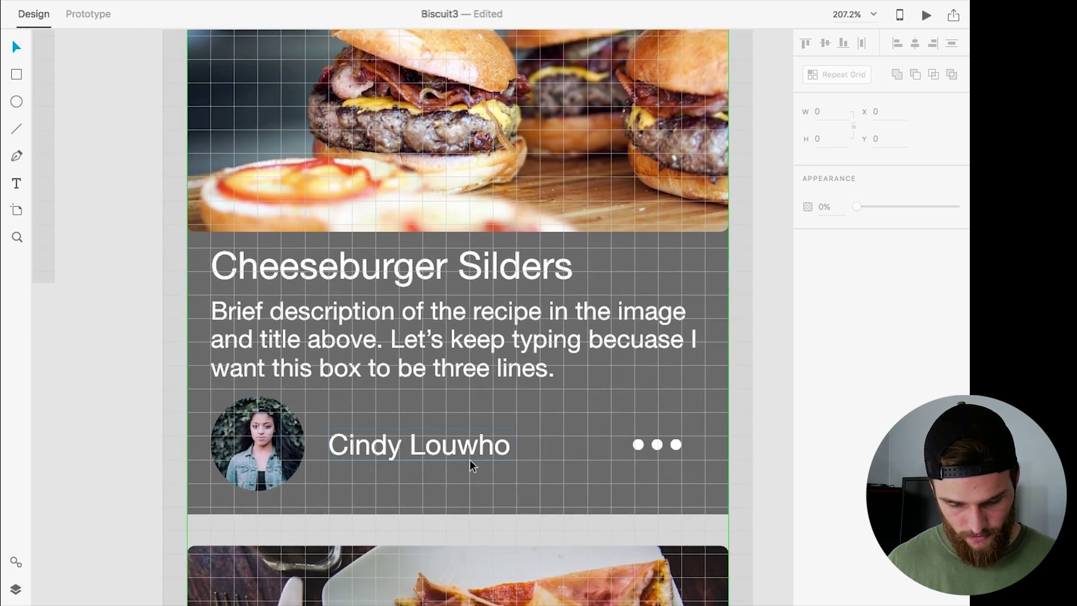
pyautogui.scroll(6, 356, 483)
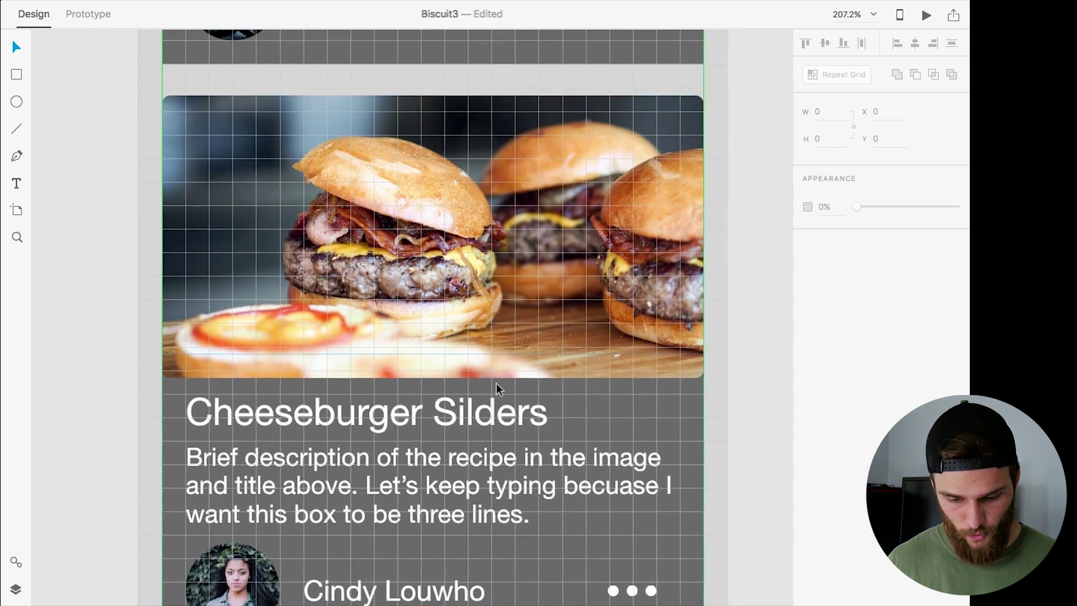
pyautogui.scroll(-5, 496, 383)
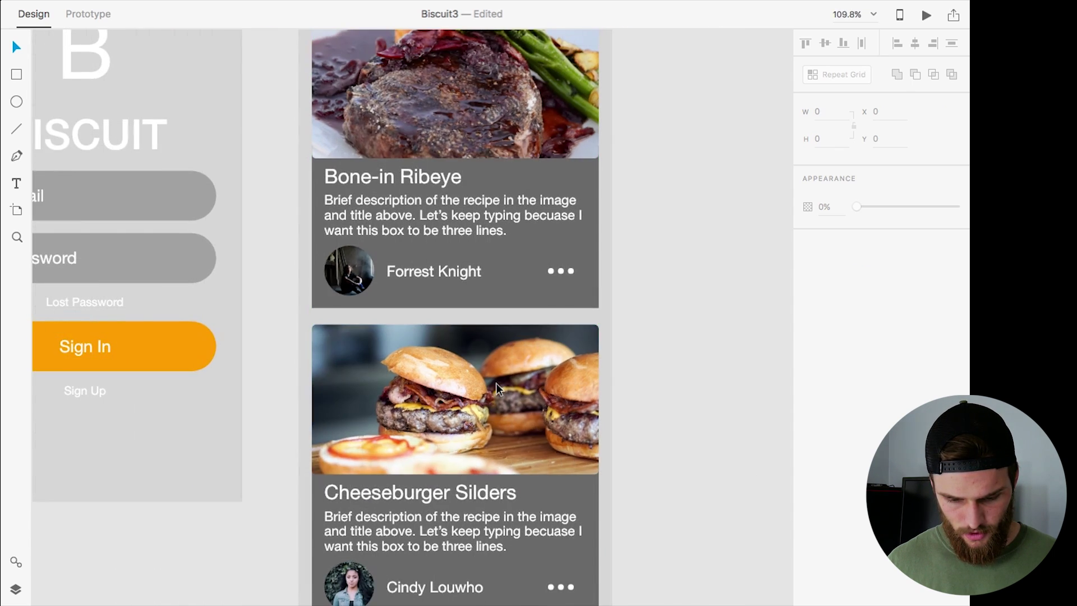
pyautogui.scroll(-3, 500, 381)
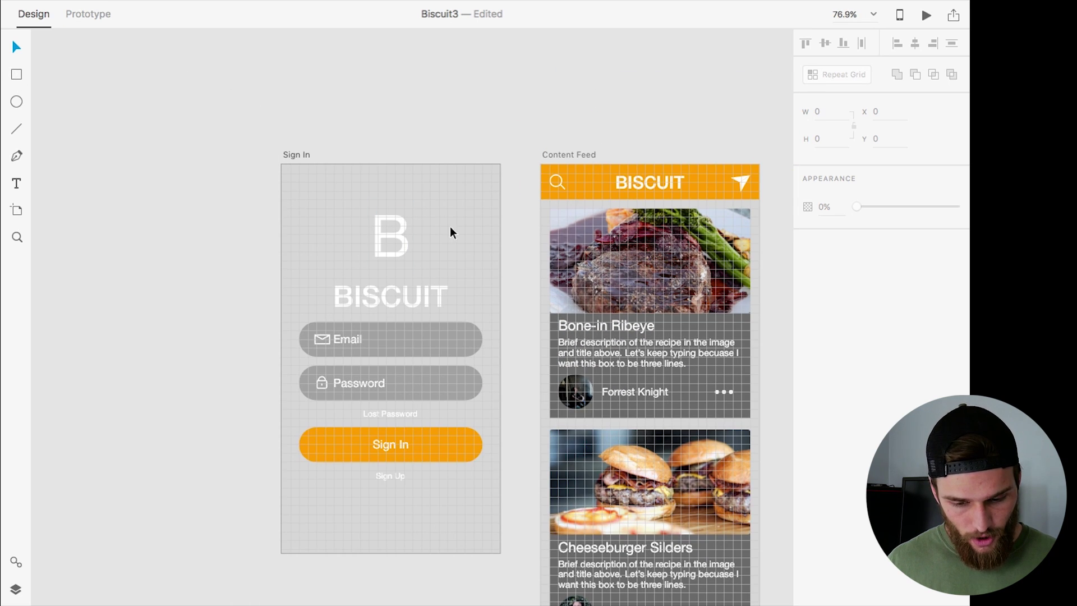
# Step: Draw a 375 × 667 rectangle covering the whole Sign In artboard and send it behind the logo and form elements
pyautogui.scroll(7, 325, 208)
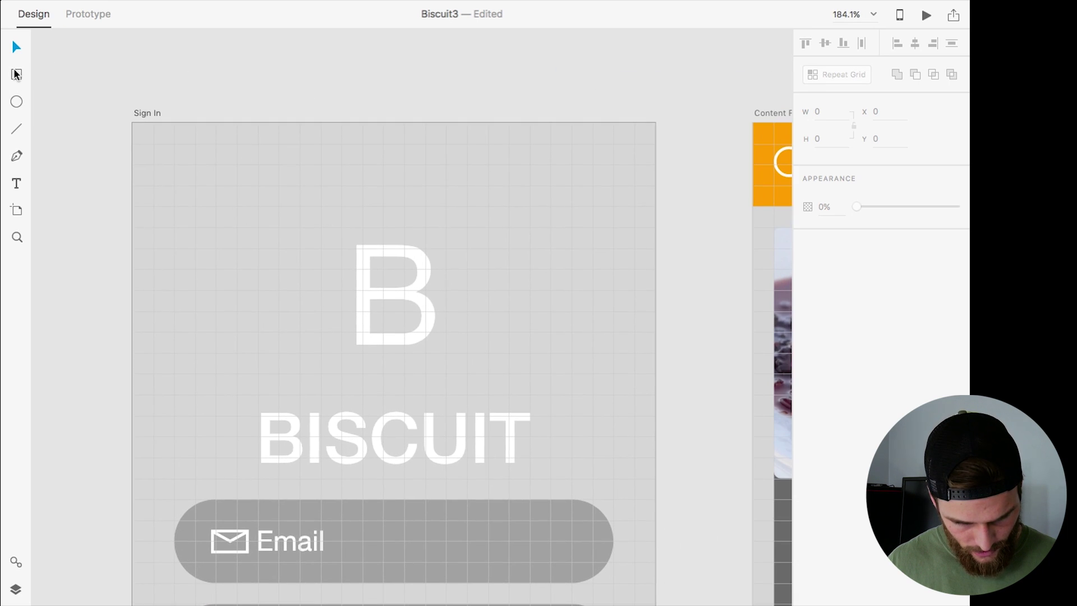
pyautogui.moveTo(135, 125)
pyautogui.mouseDown()
pyautogui.moveTo(440, 271)
pyautogui.moveTo(617, 257)
pyautogui.mouseUp()
pyautogui.scroll(-10, 443, 272)
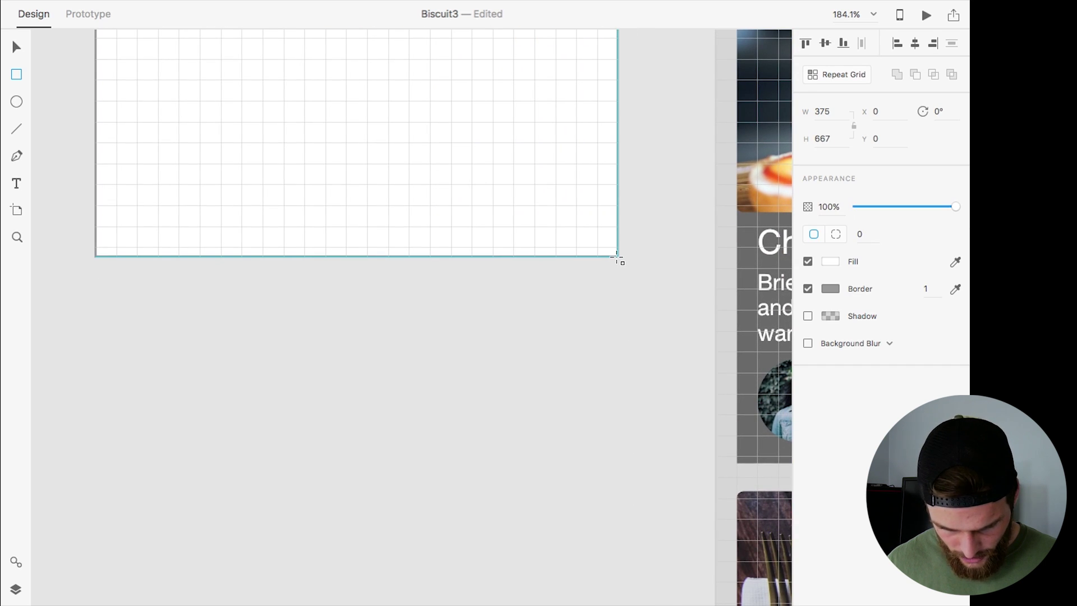
pyautogui.moveTo(617, 257); pyautogui.dragTo(617, 257)
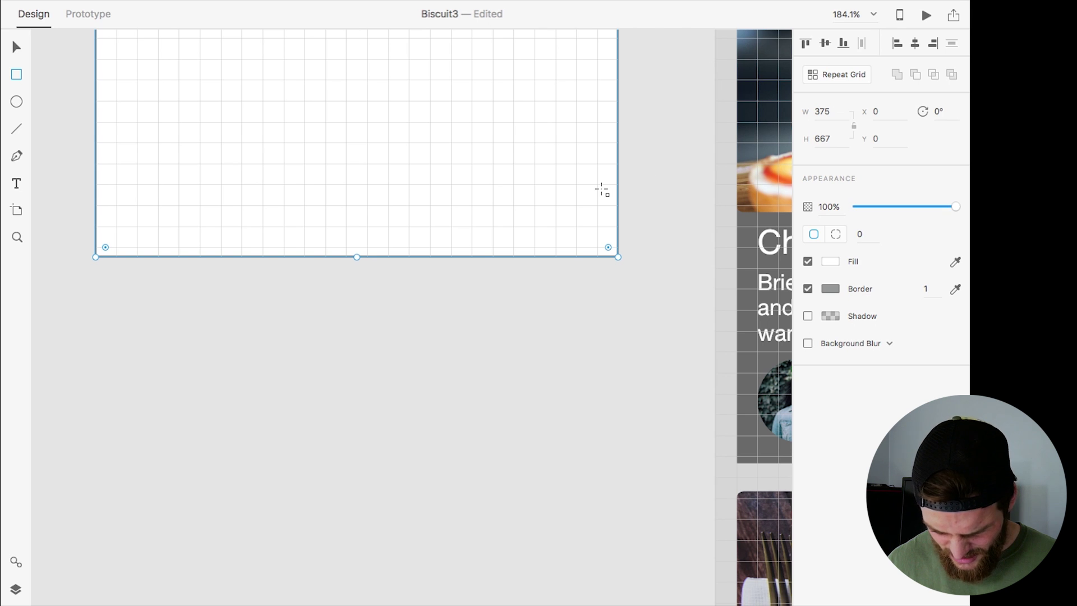
pyautogui.scroll(15, 602, 190)
pyautogui.hscroll(-2, 602, 189)
pyautogui.scroll(-4, 603, 190)
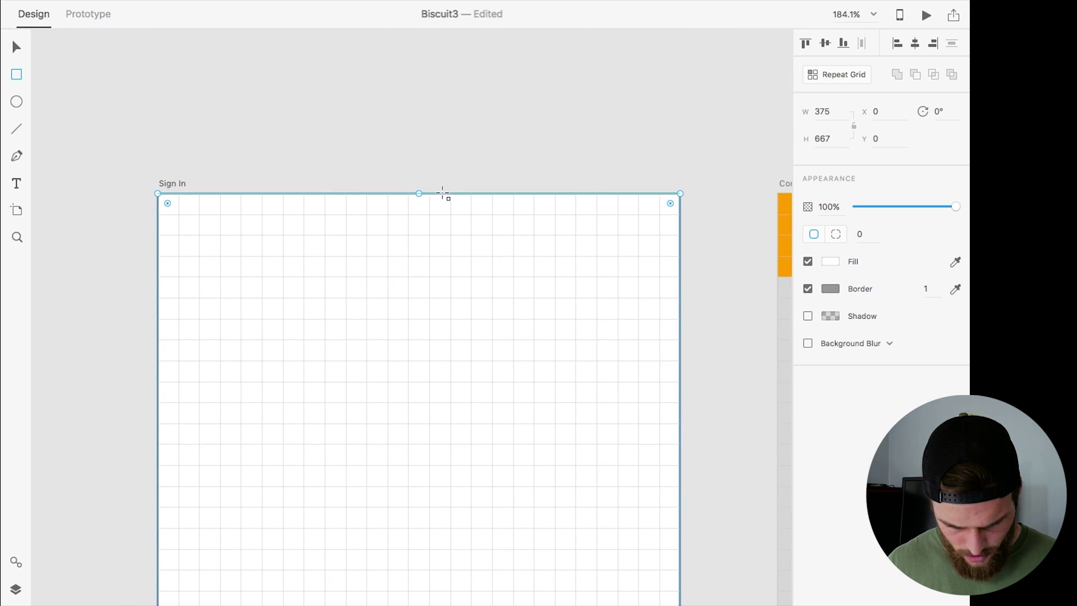
pyautogui.scroll(-10, 456, 403)
pyautogui.scroll(-2, 456, 403)
pyautogui.hscroll(1, 456, 403)
pyautogui.moveTo(395, 365); pyautogui.dragTo(400, 367)
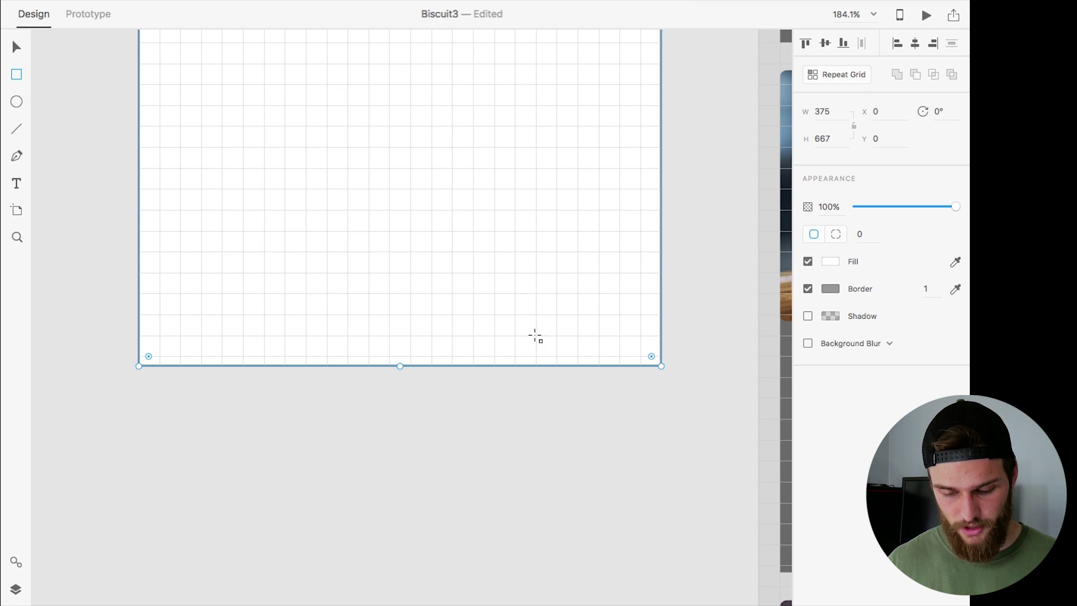
pyautogui.scroll(-5, 546, 237)
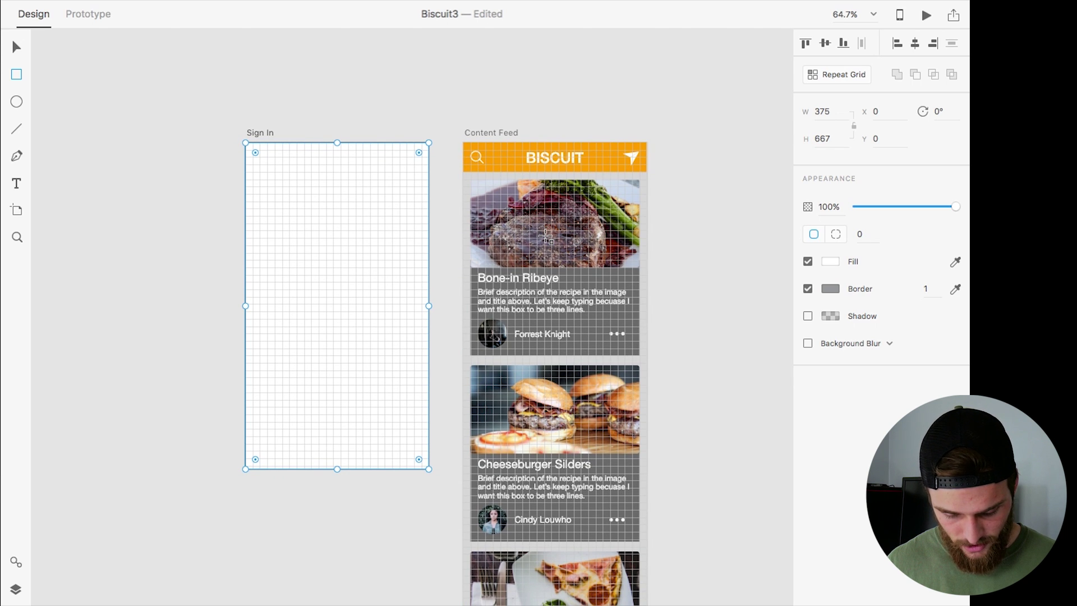
pyautogui.press('super+v')
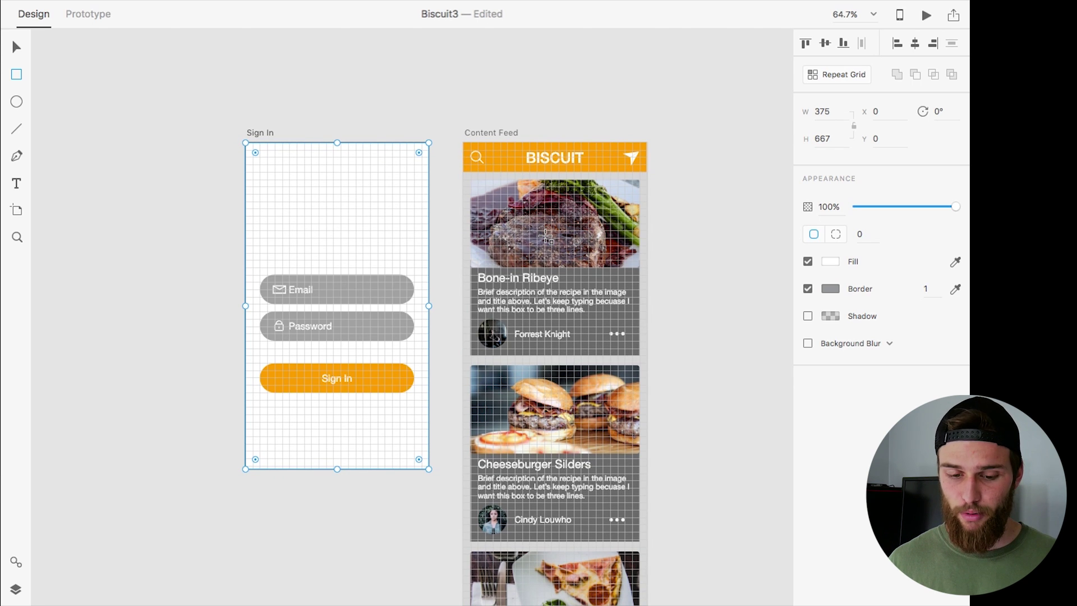
# Step: Set the fill of the Sign In background rectangle to black (#000000)
pyautogui.click(831, 262)
pyautogui.write('000000')
pyautogui.press('Return')
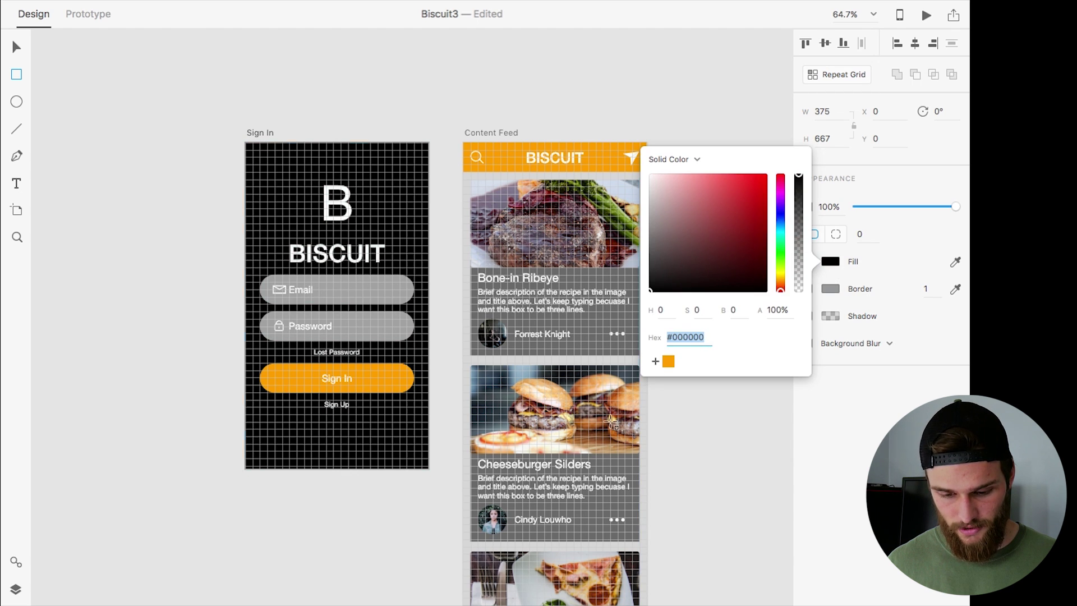
pyautogui.press('Escape')
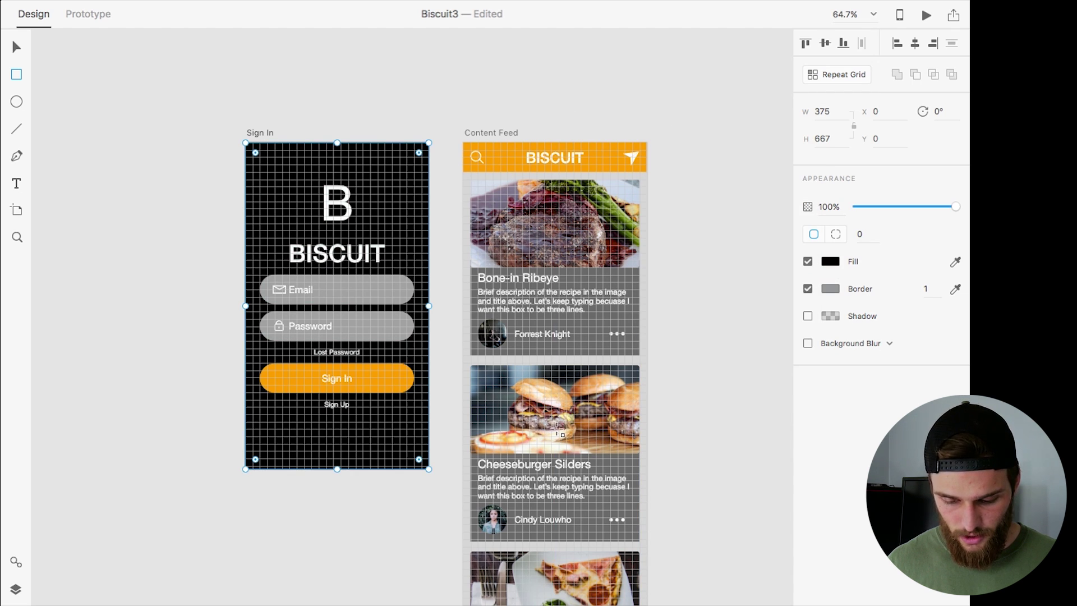
# Step: Place the burger photo from the Downloads folder into the Sign In background rectangle
pyautogui.press('super+Tab')
pyautogui.click(565, 333)
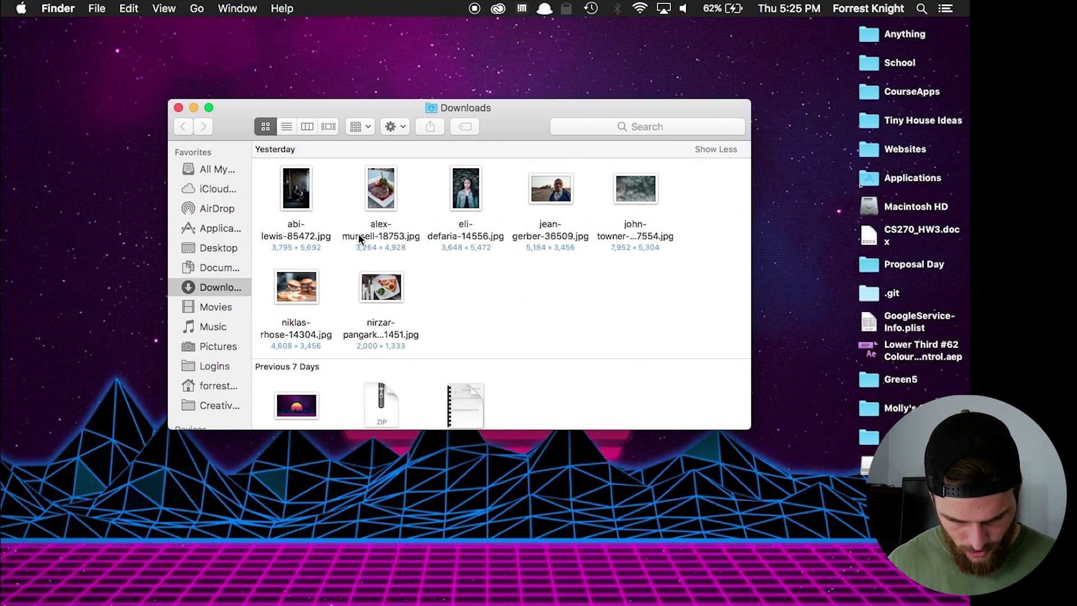
pyautogui.click(298, 286)
pyautogui.hotkey('ctrl', 'Right')
pyautogui.moveTo(293, 286); pyautogui.dragTo(393, 193)
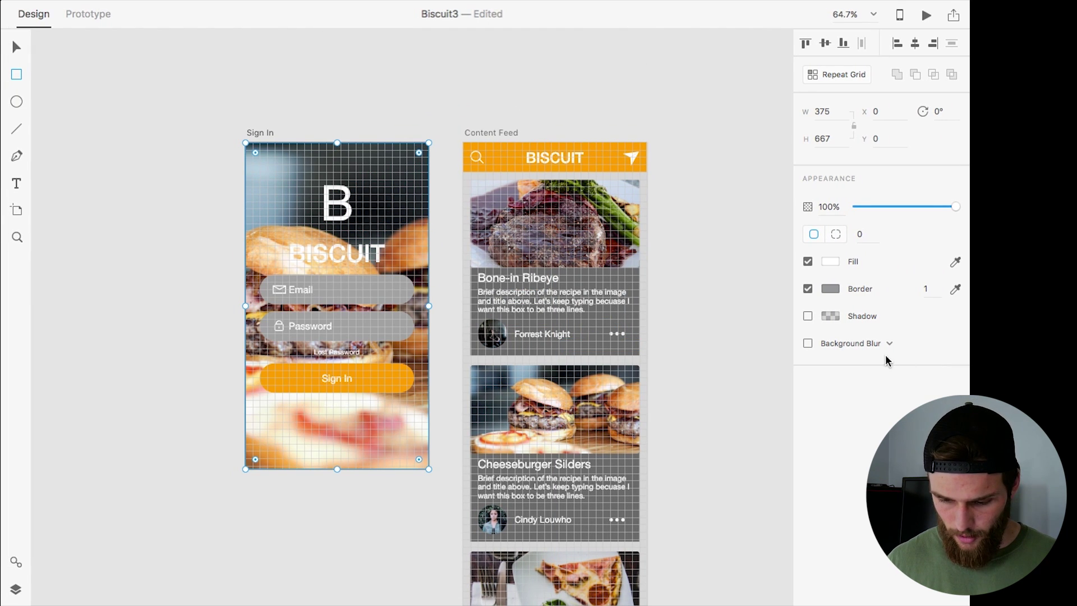
# Step: Enable Background Blur on the Sign In photo rectangle and set the effect's opacity to 70%
pyautogui.click(808, 344)
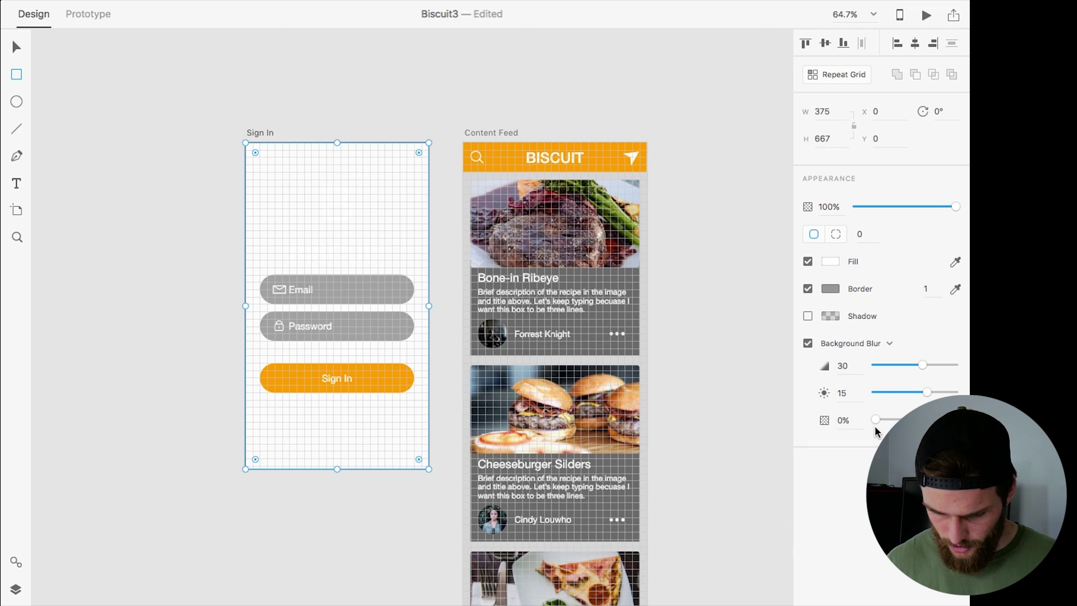
pyautogui.moveTo(877, 421); pyautogui.dragTo(913, 421)
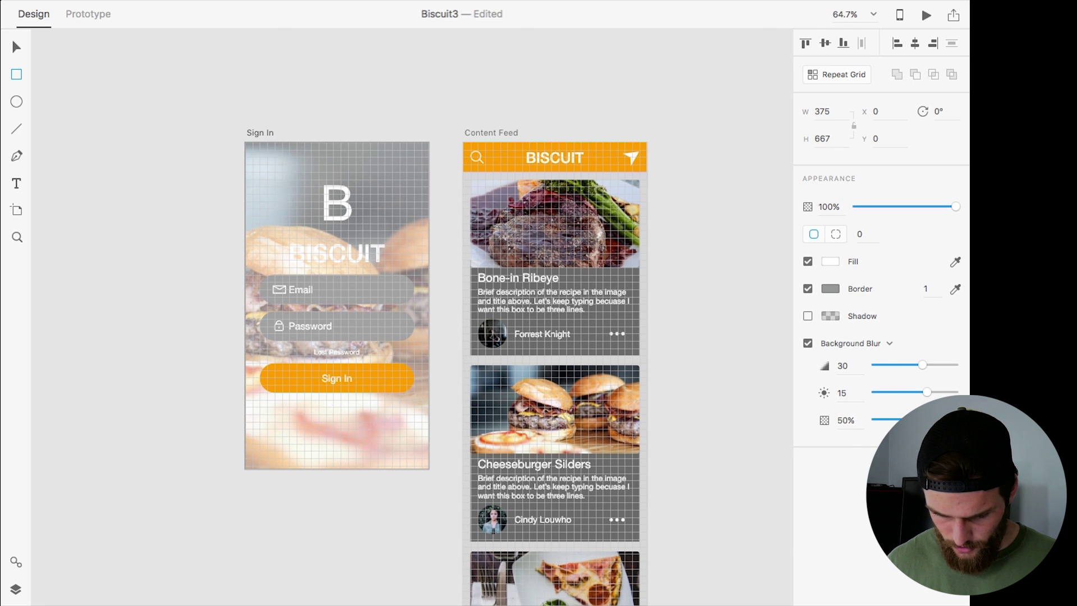
pyautogui.moveTo(914, 420)
pyautogui.mouseDown()
pyautogui.moveTo(887, 420)
pyautogui.moveTo(931, 421)
pyautogui.mouseUp()
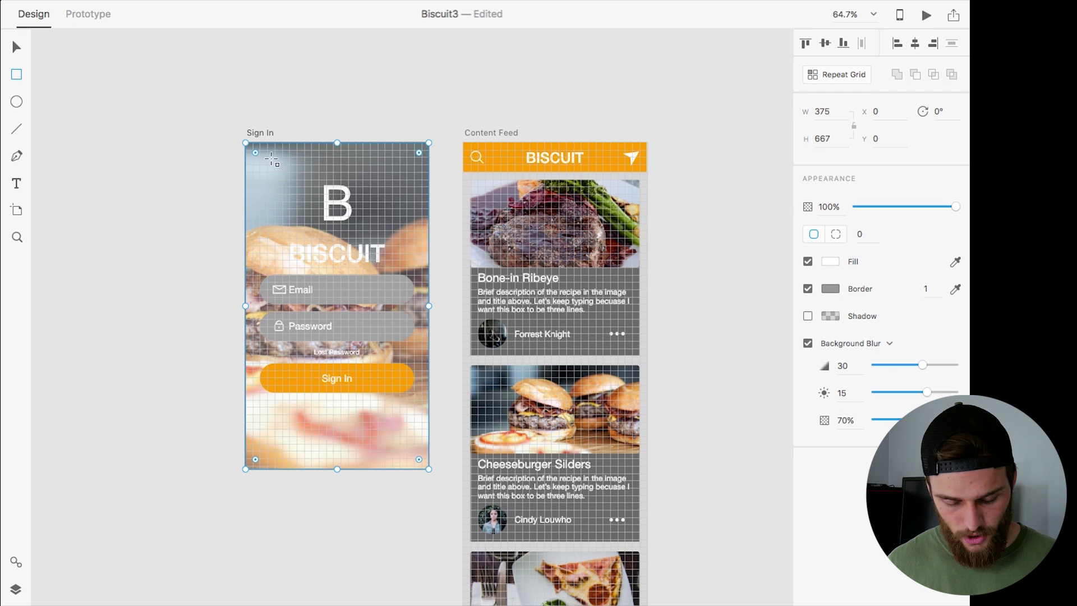
# Step: Draw a second 375 × 667 rectangle over the Sign In artboard and layer it between the photo and the form elements
pyautogui.click(256, 147)
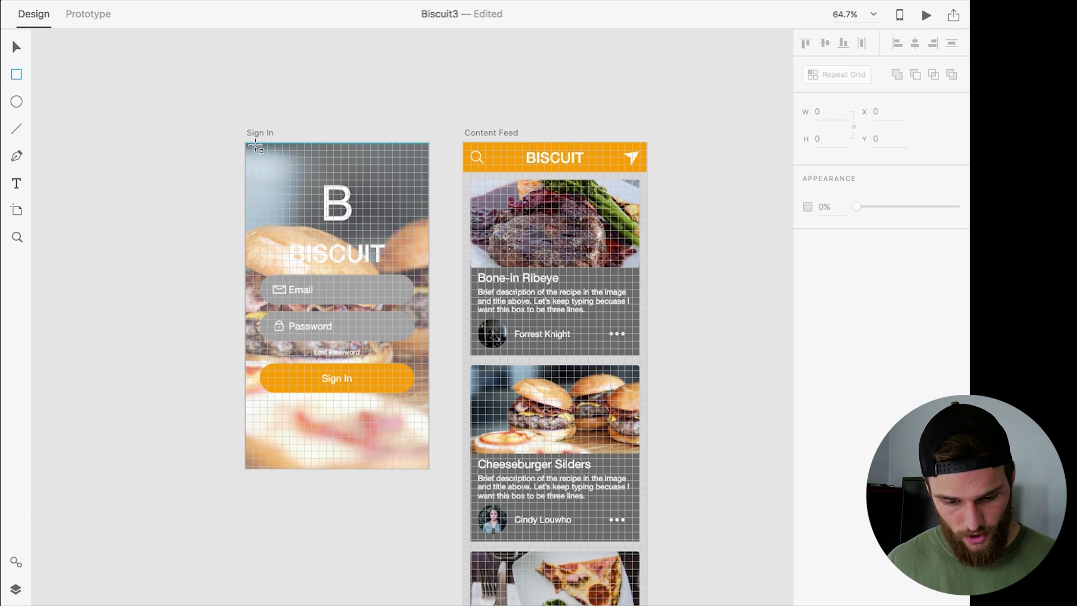
pyautogui.moveTo(248, 145)
pyautogui.mouseDown()
pyautogui.moveTo(440, 452)
pyautogui.moveTo(429, 470)
pyautogui.mouseUp()
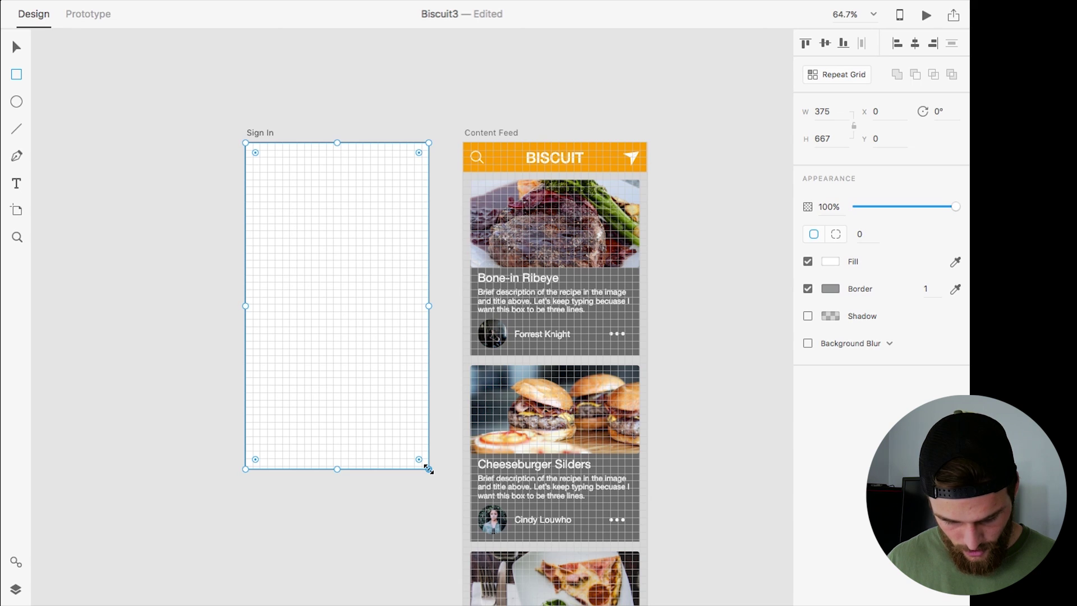
pyautogui.press('super+v')
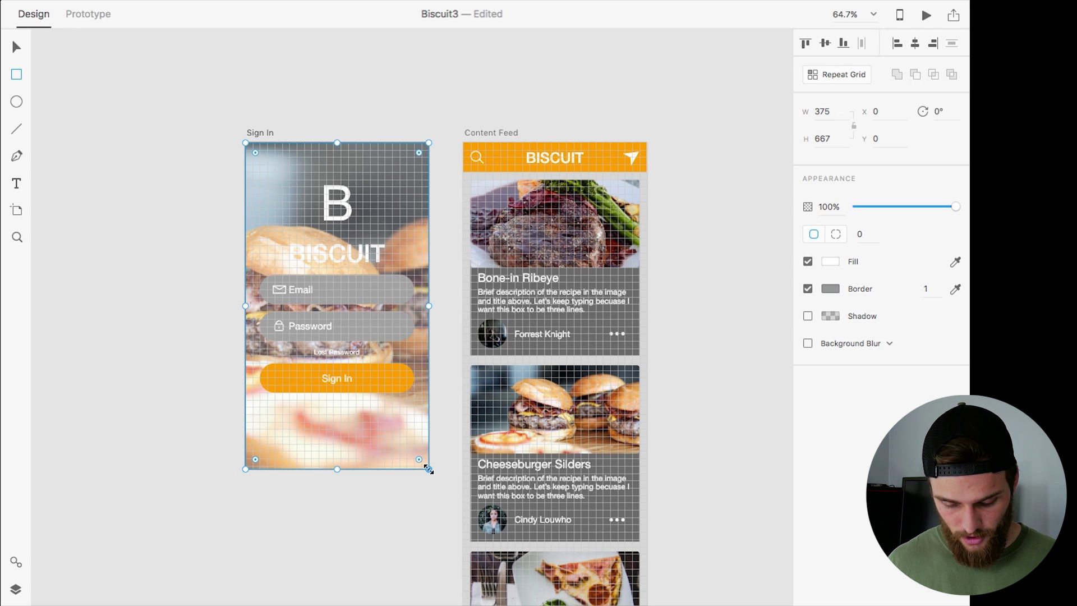
pyautogui.press('super+z')
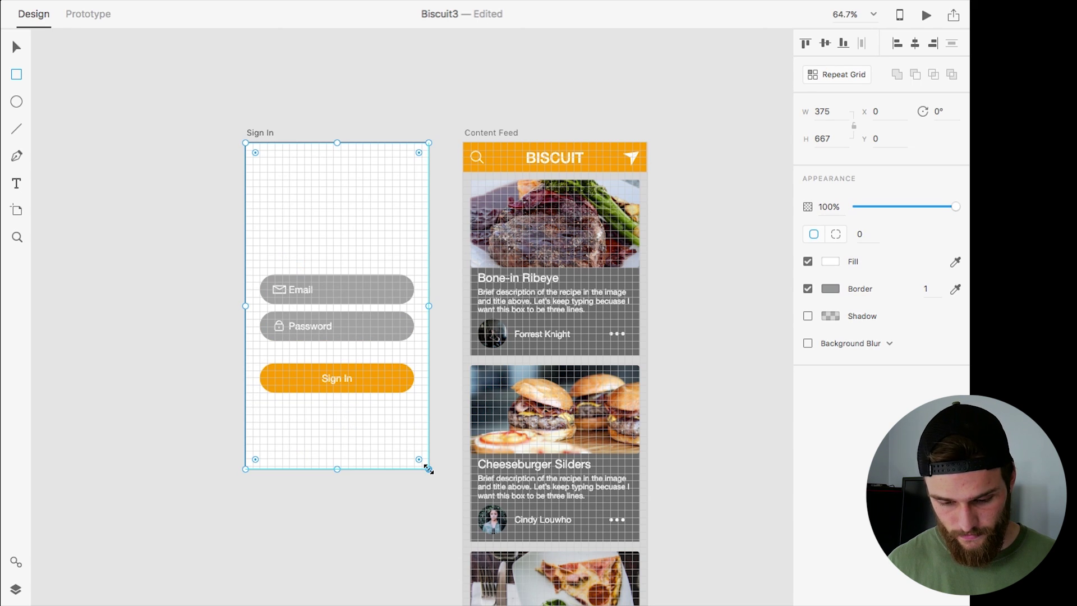
# Step: Fill the overlay rectangle on the Sign In artboard with the saved orange swatch
pyautogui.click(832, 262)
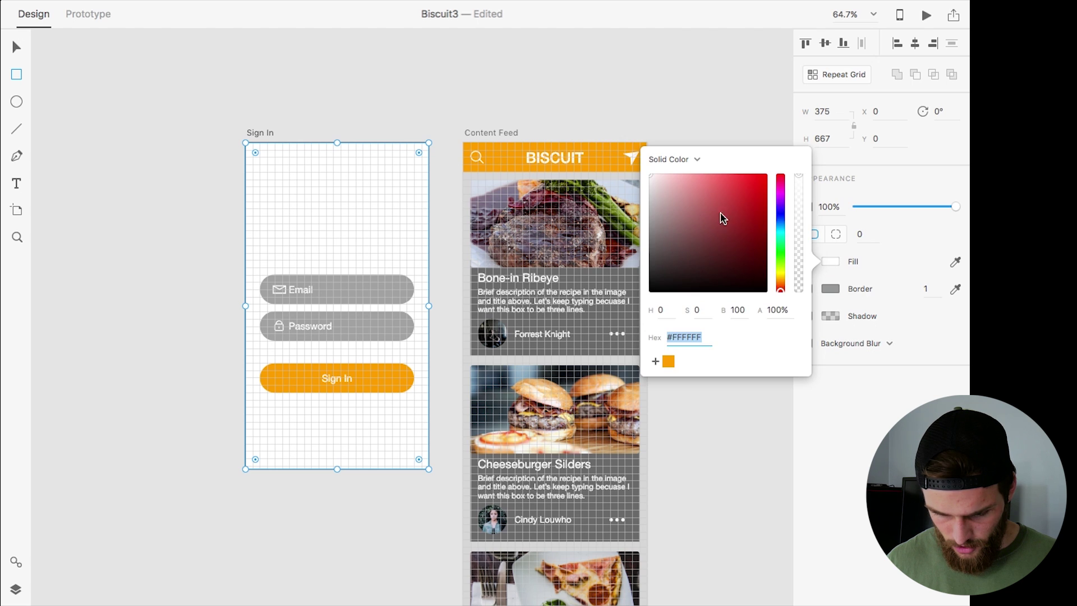
pyautogui.moveTo(659, 184); pyautogui.dragTo(637, 335)
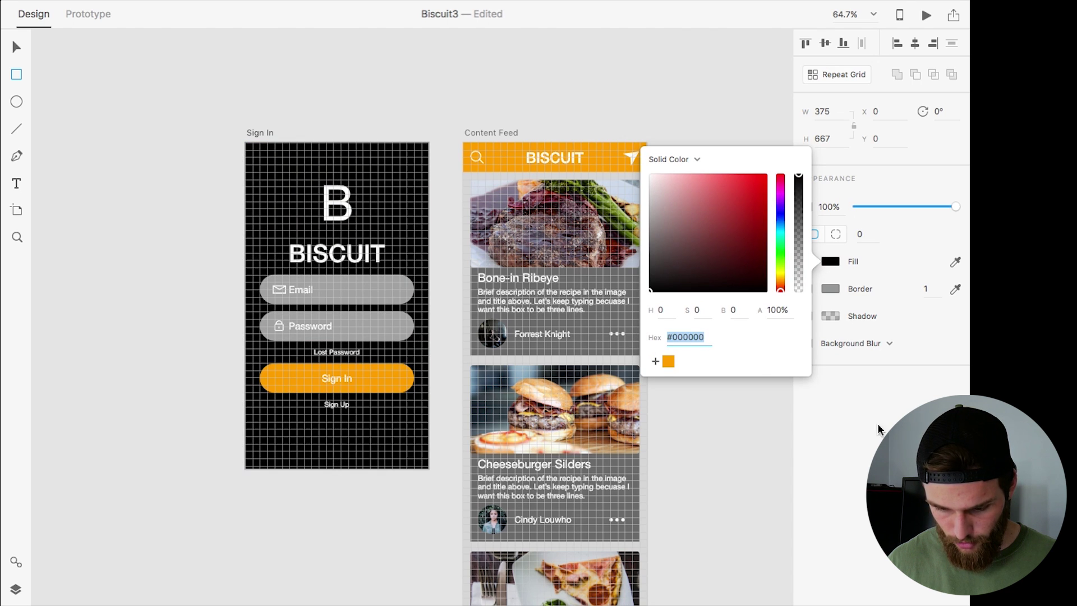
pyautogui.click(668, 362)
pyautogui.press('Escape')
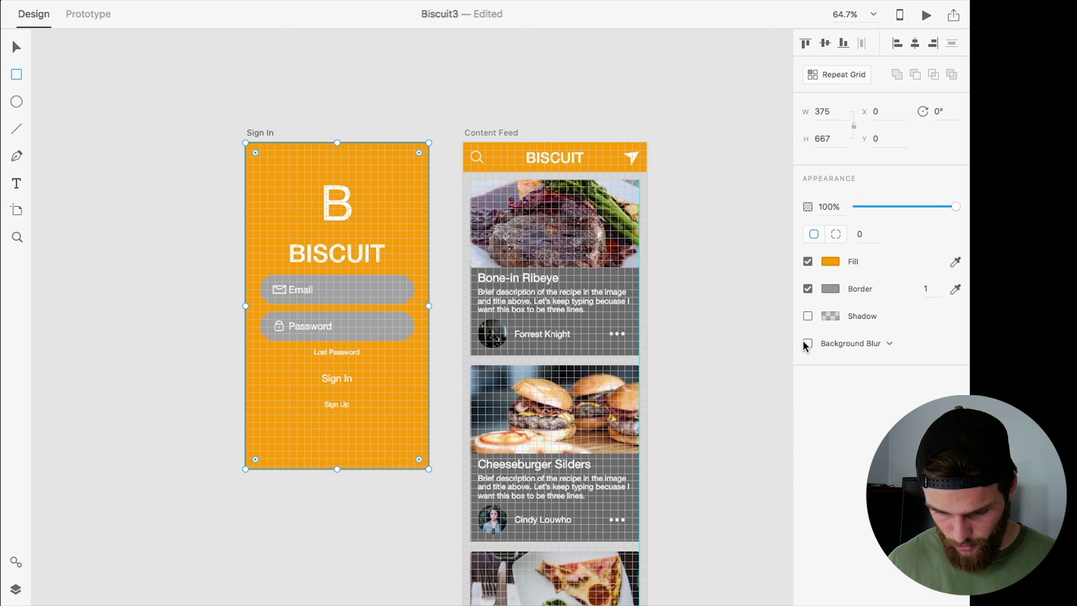
# Step: Apply Background Blur to the orange Sign In overlay with blur amount 15, brightness 0 and opacity 20%
pyautogui.click(807, 344)
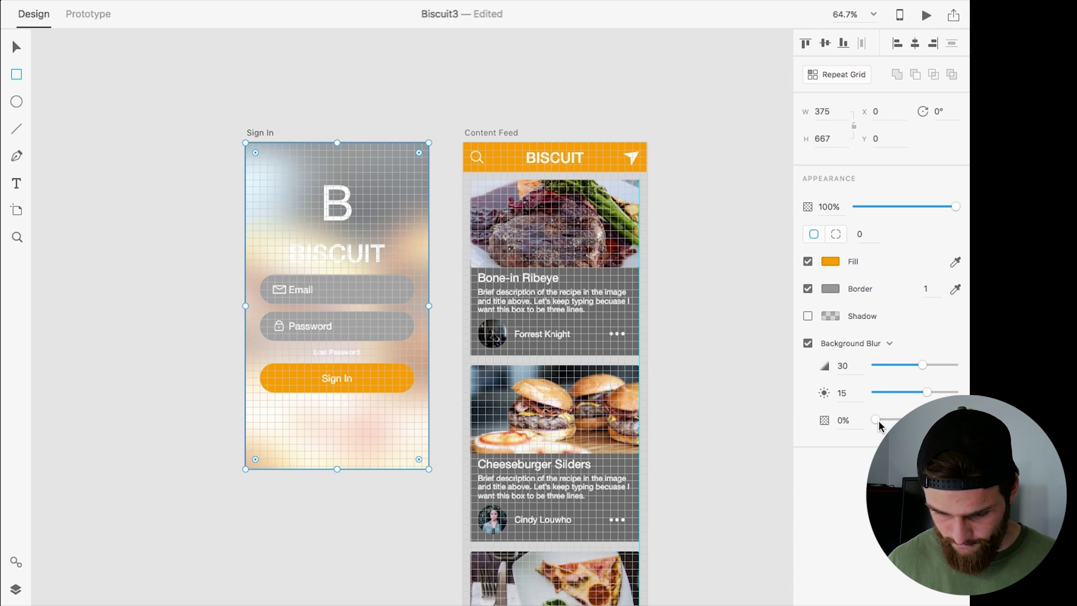
pyautogui.moveTo(880, 422); pyautogui.dragTo(892, 422)
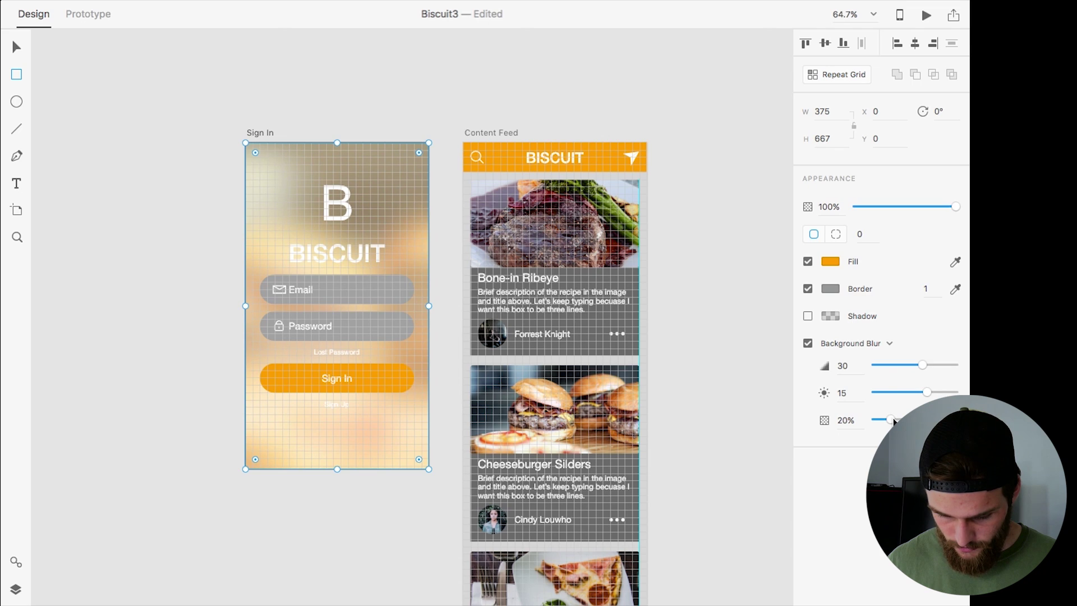
pyautogui.moveTo(890, 420); pyautogui.dragTo(883, 424)
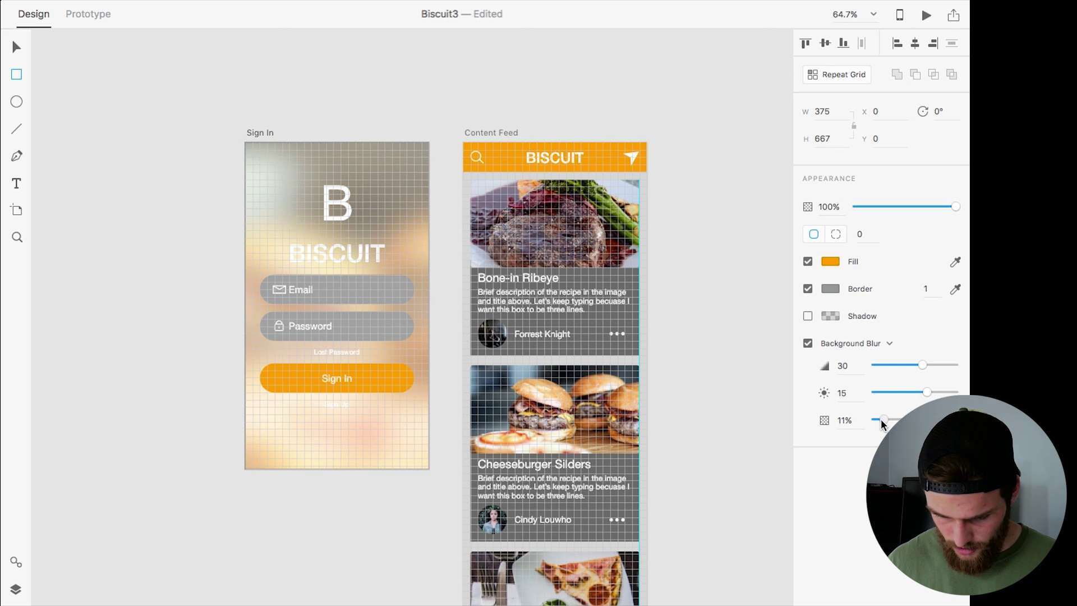
pyautogui.moveTo(924, 366); pyautogui.dragTo(901, 369)
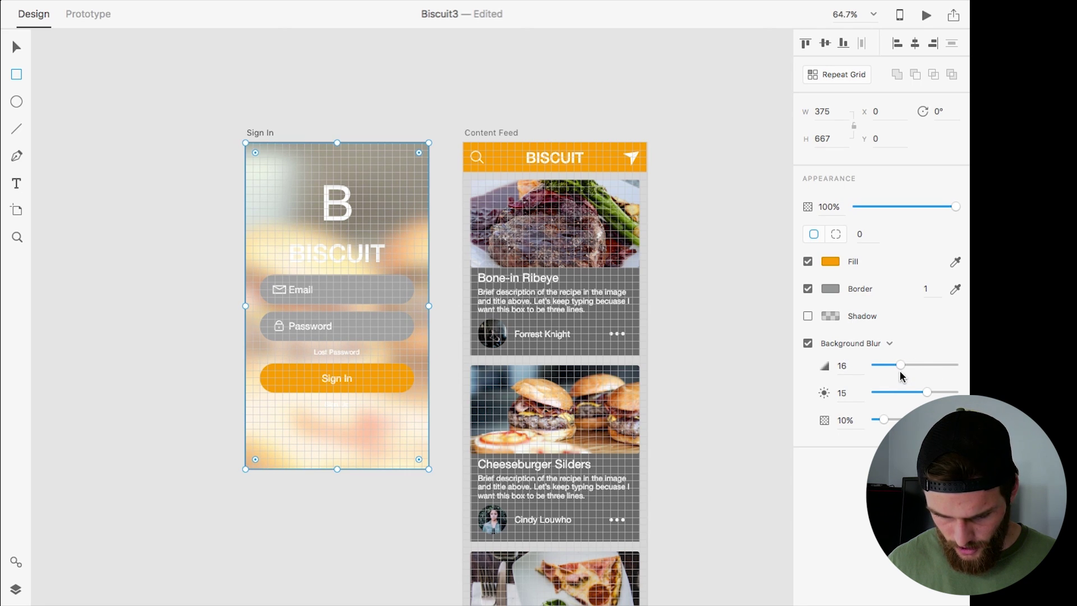
pyautogui.click(898, 368)
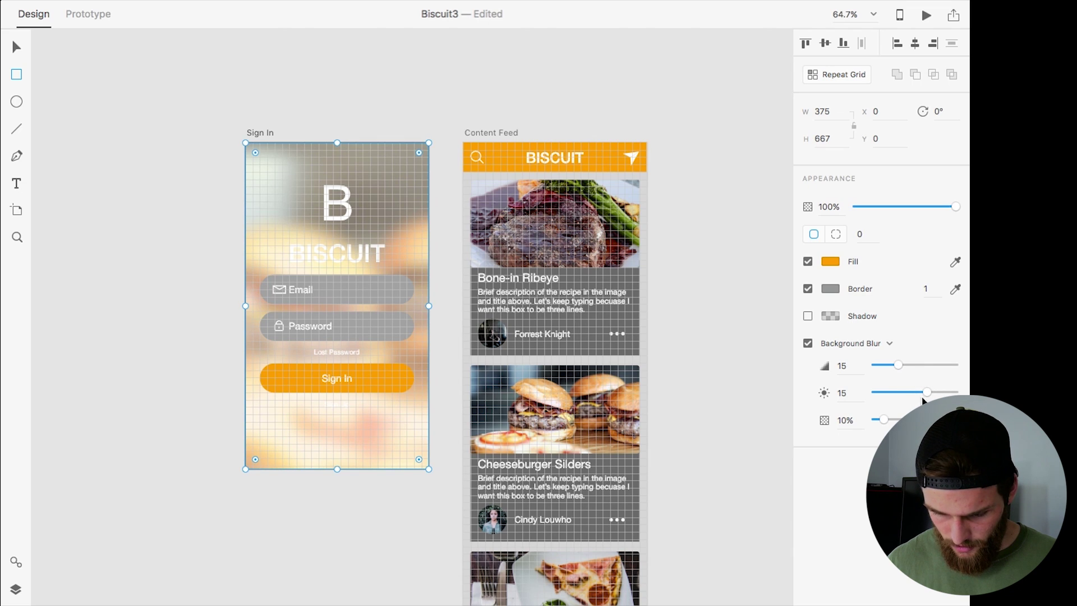
pyautogui.moveTo(927, 396); pyautogui.dragTo(892, 419)
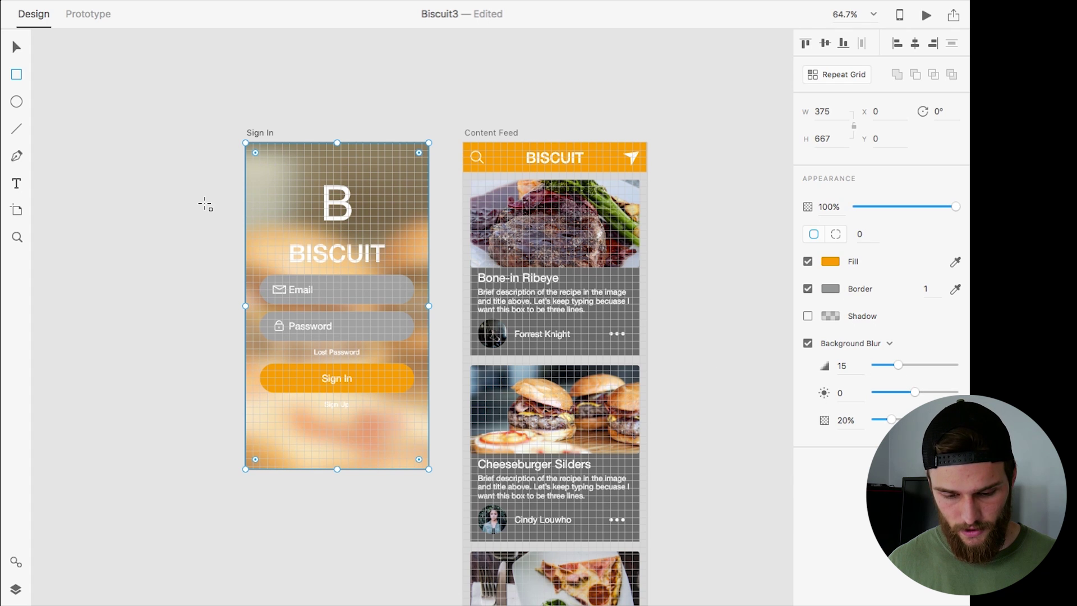
# Step: Change the Email field's background on the Sign In screen to black (#000000) with 50% alpha
pyautogui.scroll(5, 337, 283)
pyautogui.press('Escape')
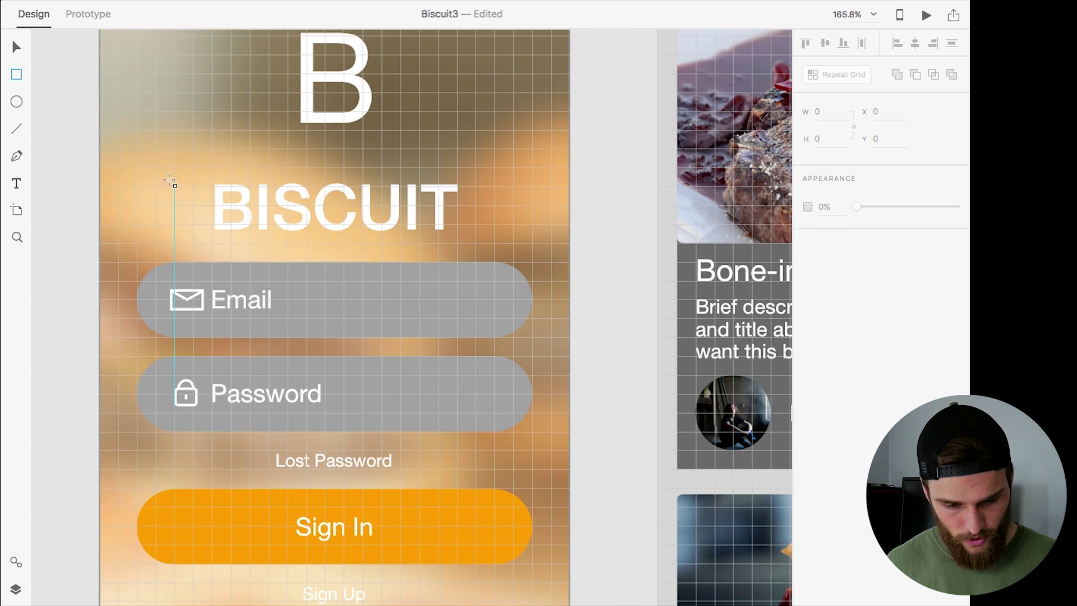
pyautogui.click(17, 48)
pyautogui.click(391, 315)
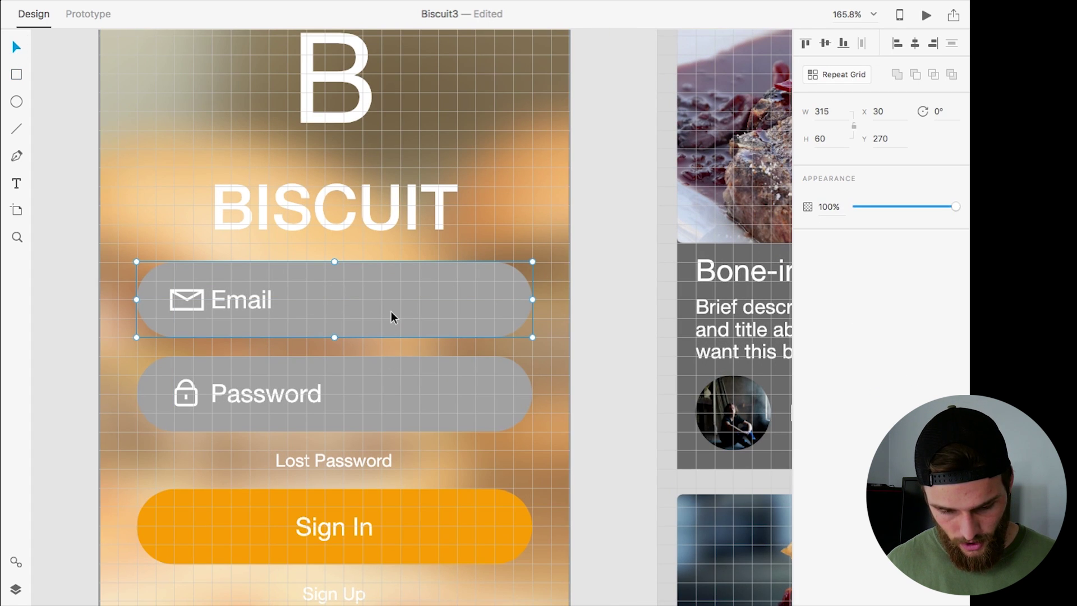
pyautogui.doubleClick(448, 313)
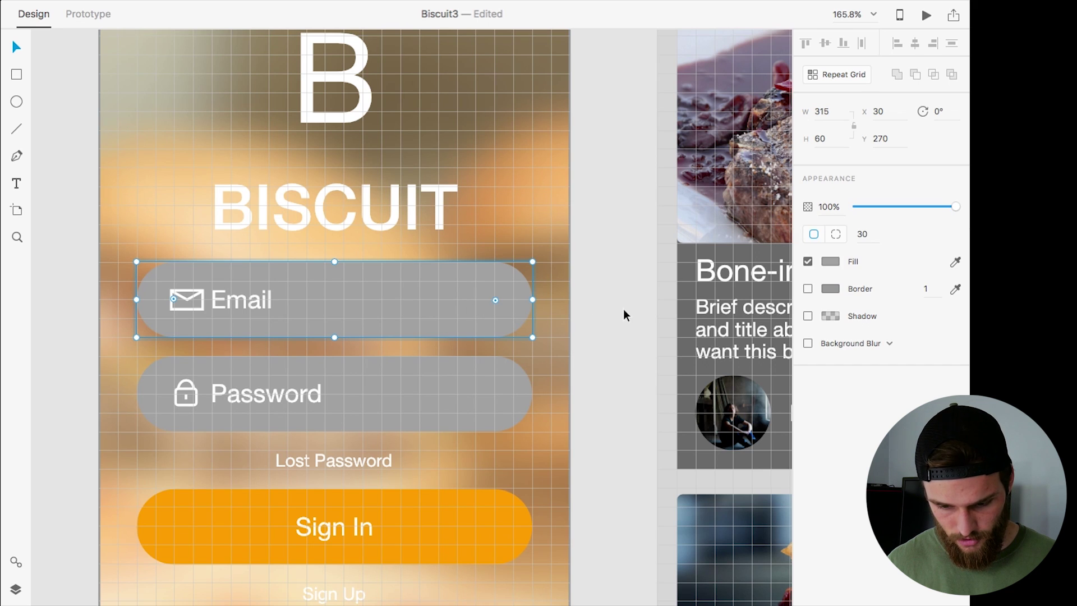
pyautogui.click(831, 261)
pyautogui.moveTo(662, 193); pyautogui.dragTo(604, 352)
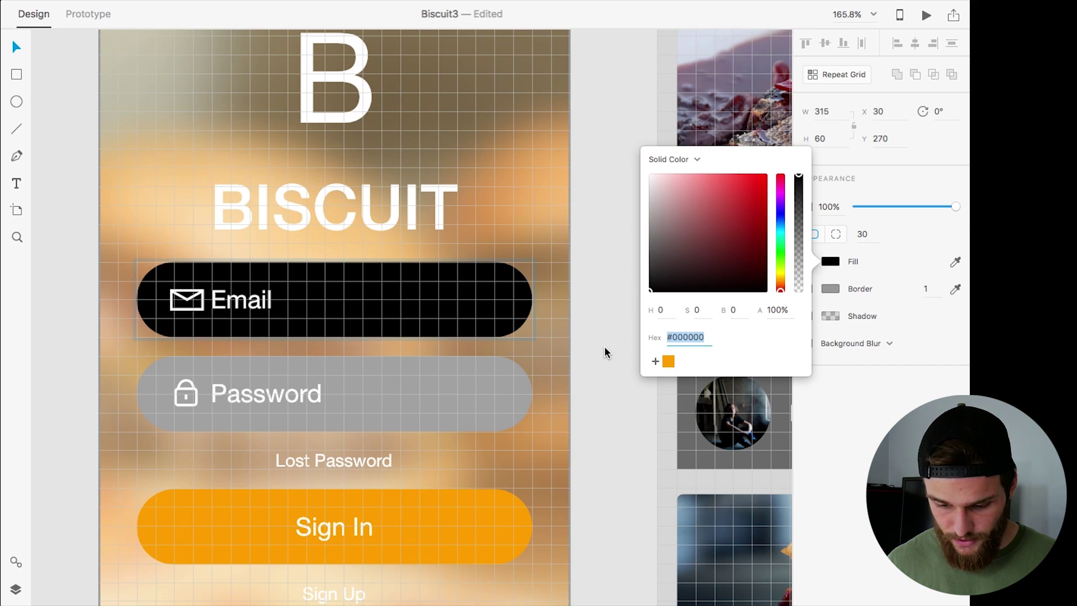
pyautogui.moveTo(799, 176); pyautogui.dragTo(800, 233)
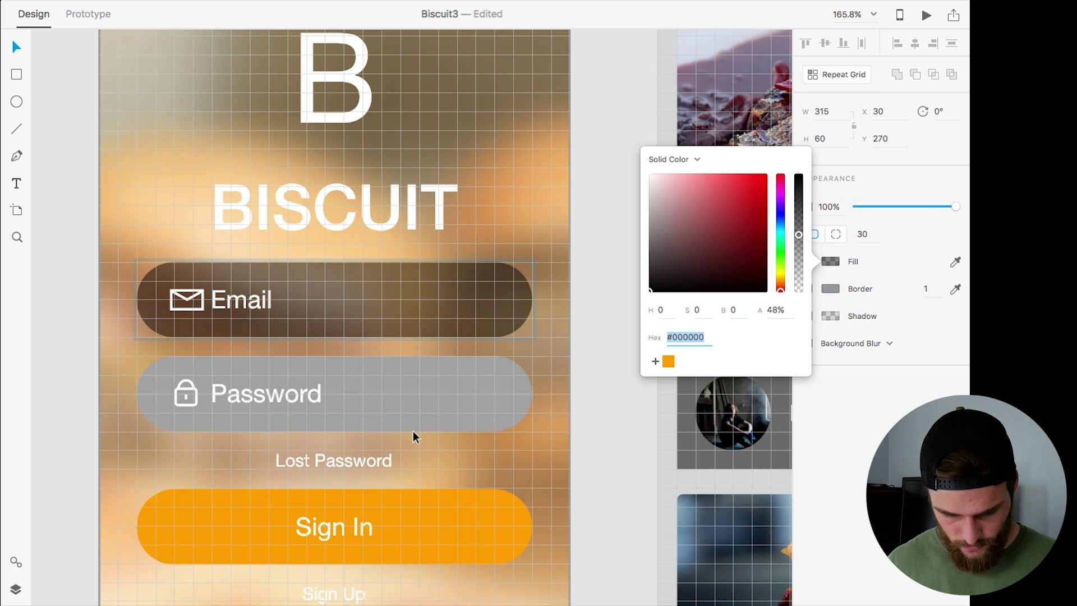
pyautogui.click(774, 310)
pyautogui.write('50')
pyautogui.press('Return')
# Step: Change the Password field's background on the Sign In screen to black (#000000) with 50% alpha
pyautogui.click(464, 403)
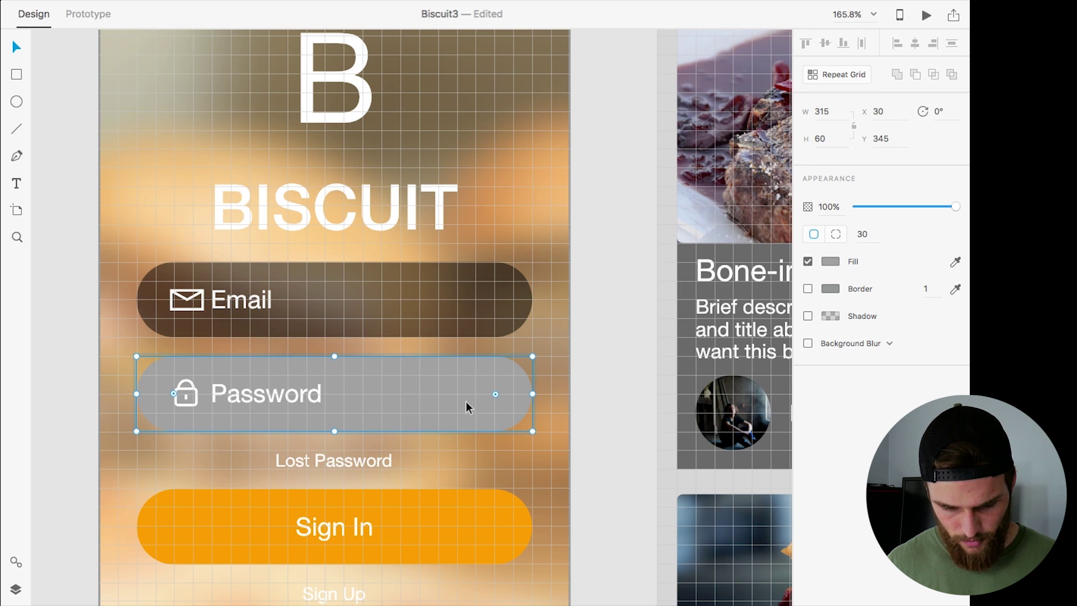
pyautogui.click(830, 262)
pyautogui.write('000')
pyautogui.press('Return')
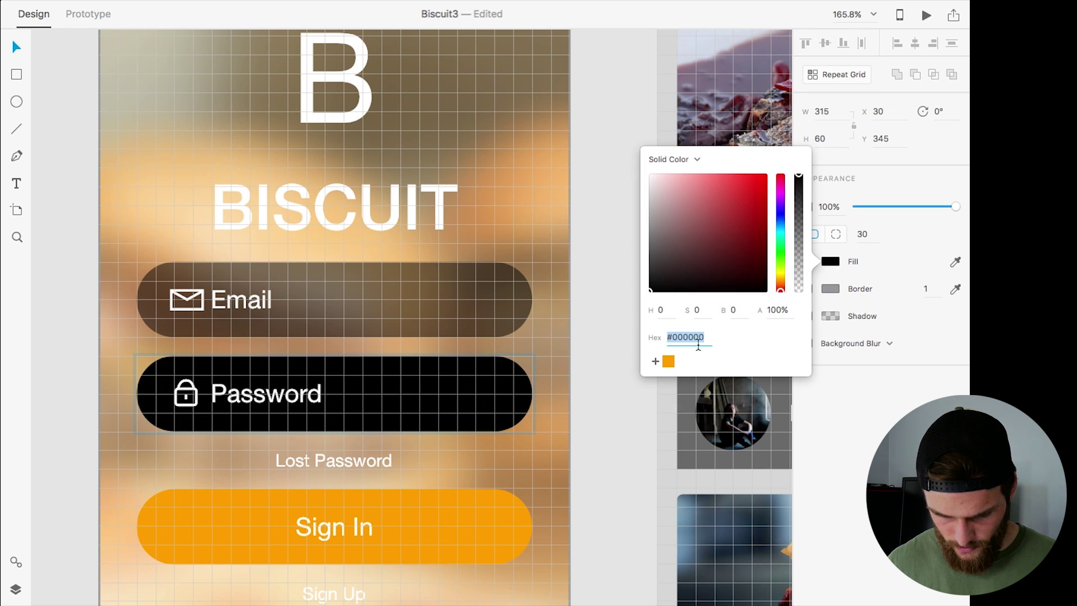
pyautogui.click(800, 233)
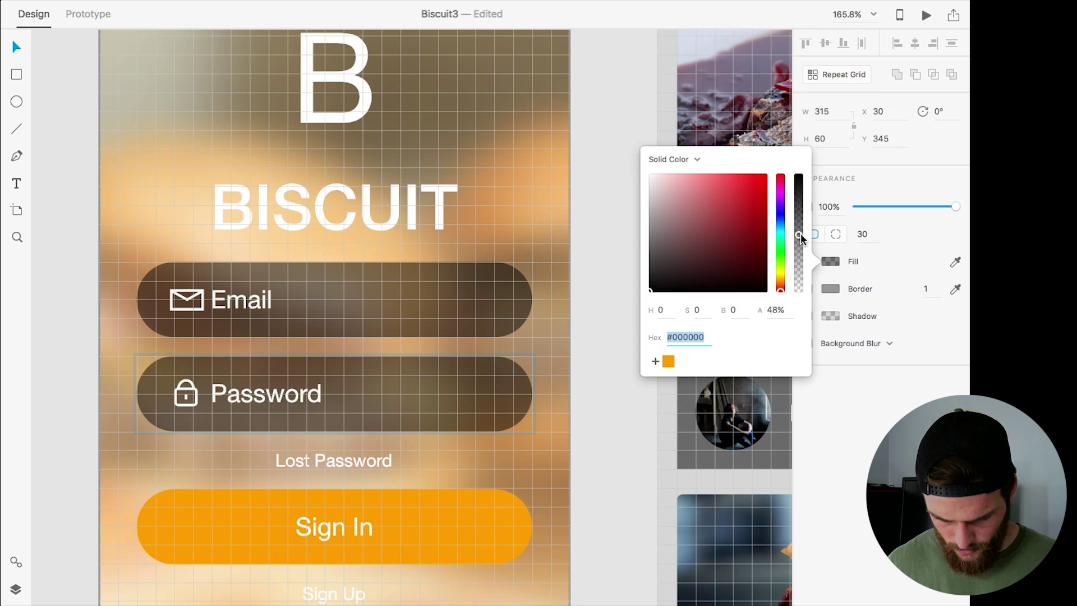
pyautogui.click(776, 309)
pyautogui.write('50')
pyautogui.press('Return')
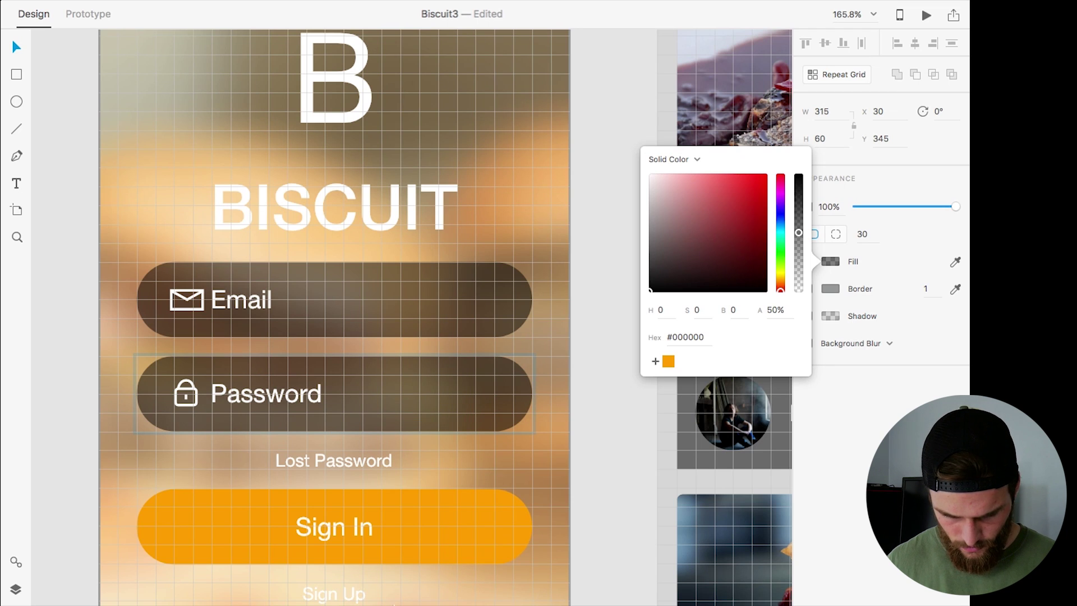
pyautogui.press('Escape')
# Step: Turn off the square grid on the Sign In artboard
pyautogui.scroll(-5, 559, 257)
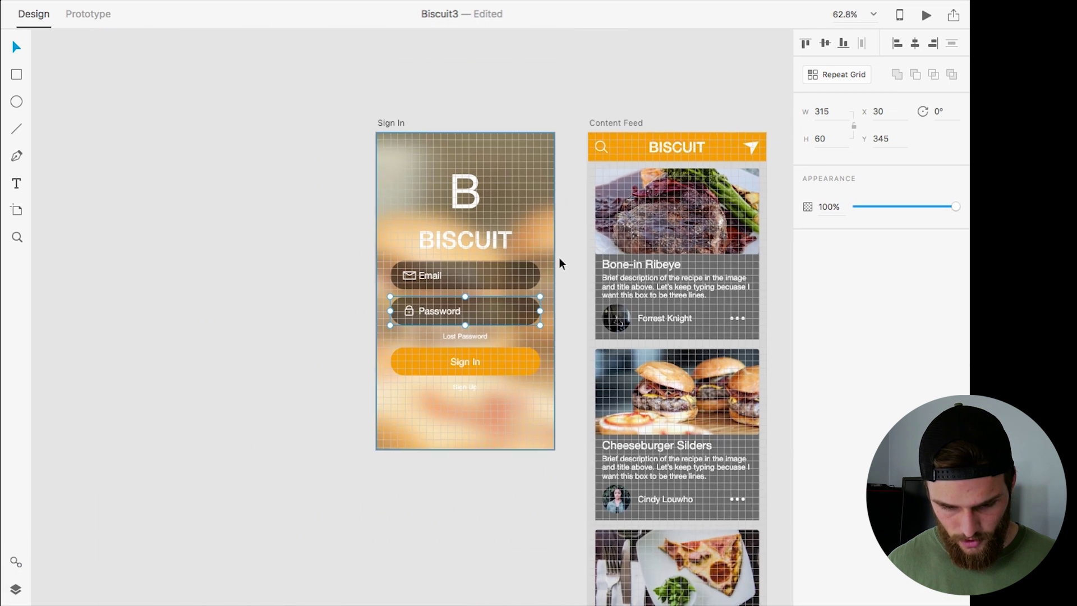
pyautogui.hscroll(3, 559, 257)
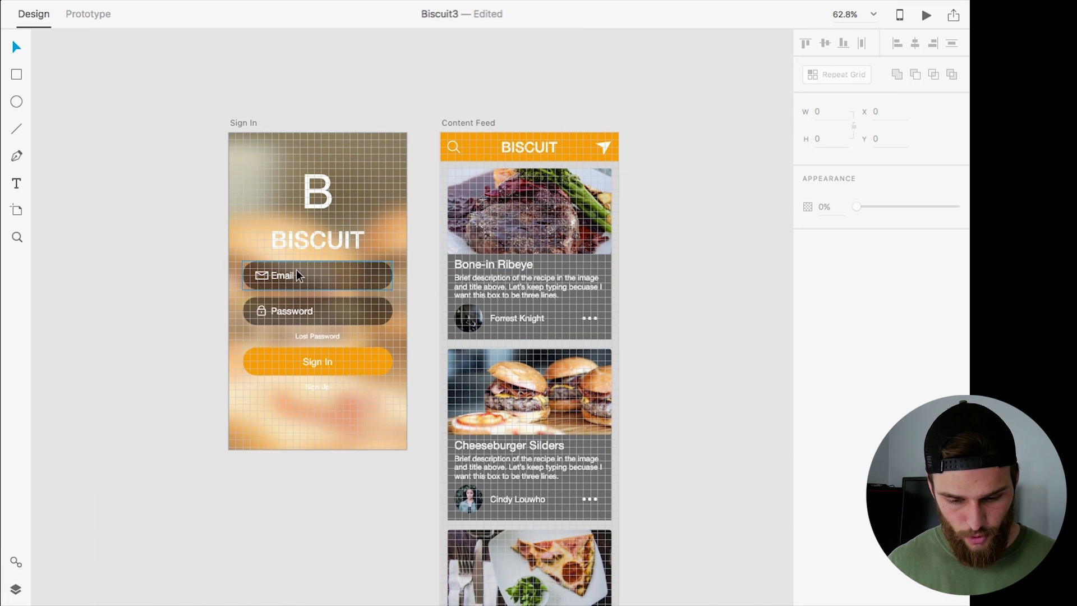
pyautogui.click(240, 123)
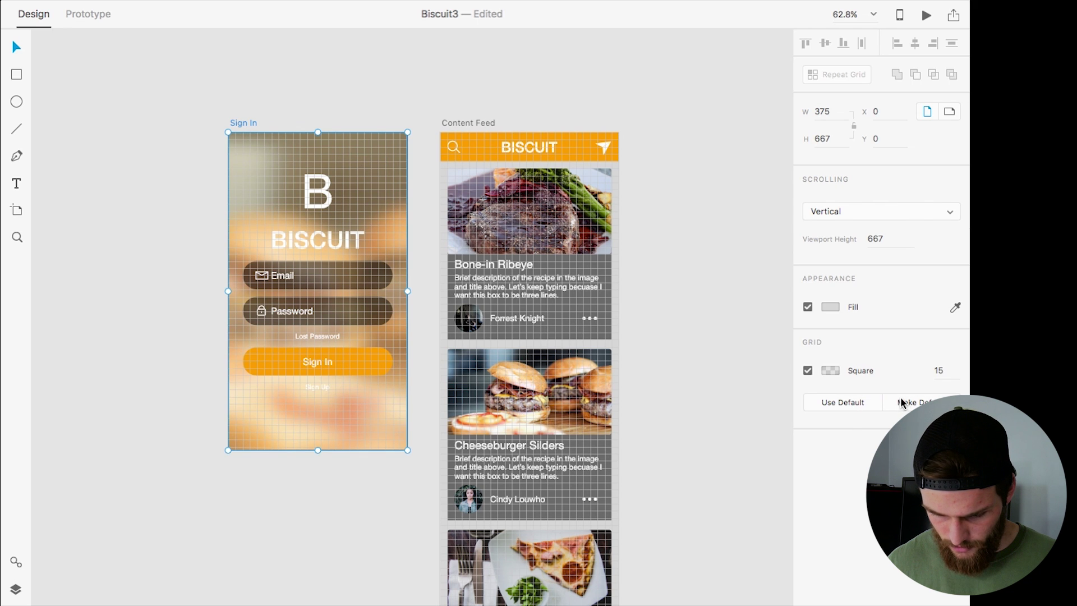
pyautogui.click(809, 371)
pyautogui.click(212, 244)
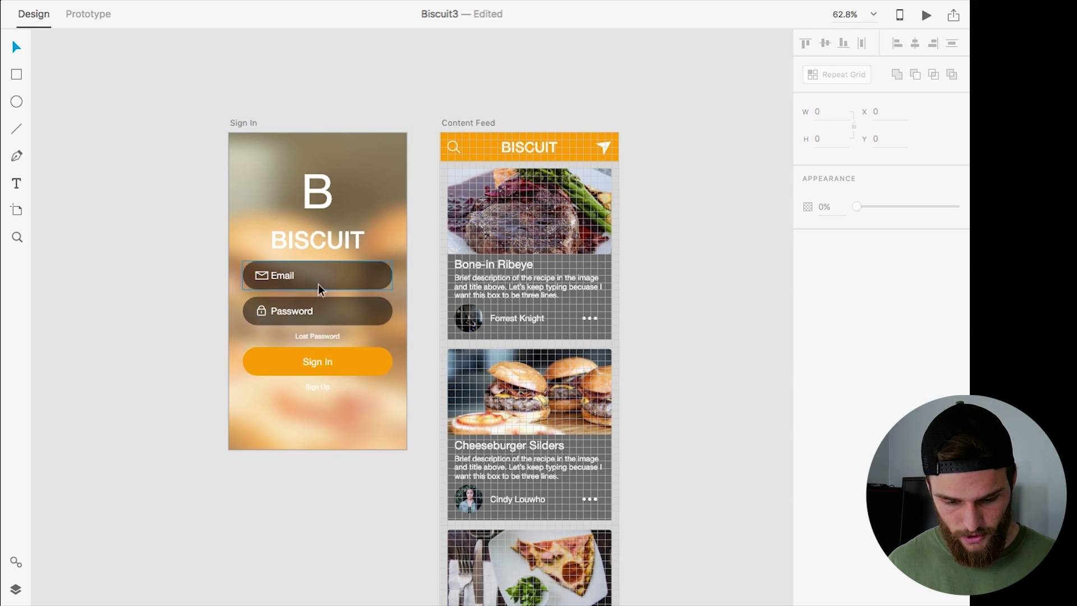
# Step: Select the orange overlay on the Sign In artboard and show the layer list for that artboard
pyautogui.scroll(5, 328, 284)
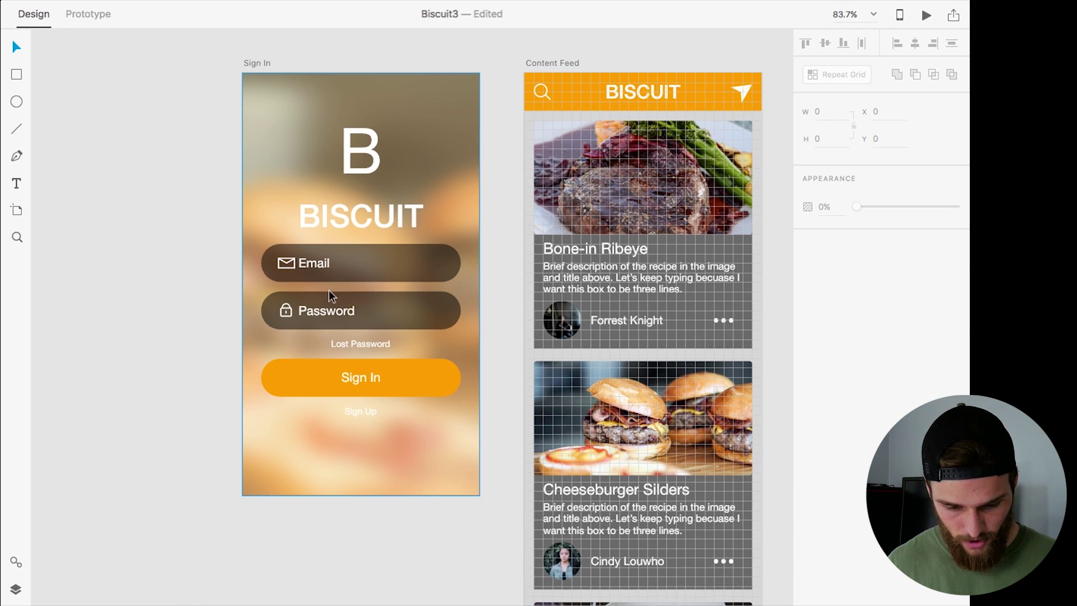
pyautogui.scroll(-3, 358, 319)
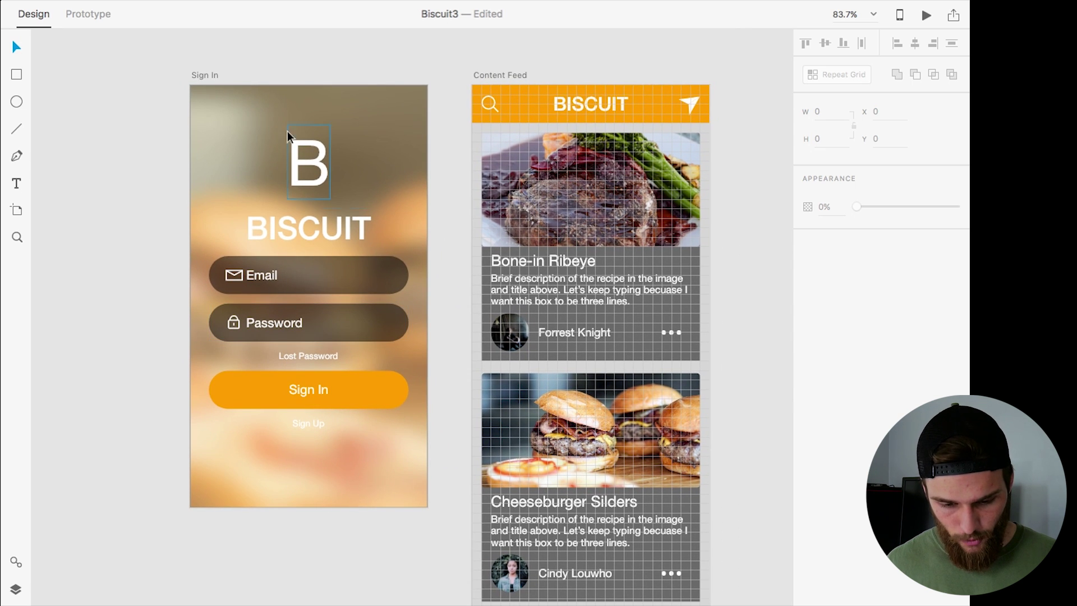
pyautogui.click(224, 113)
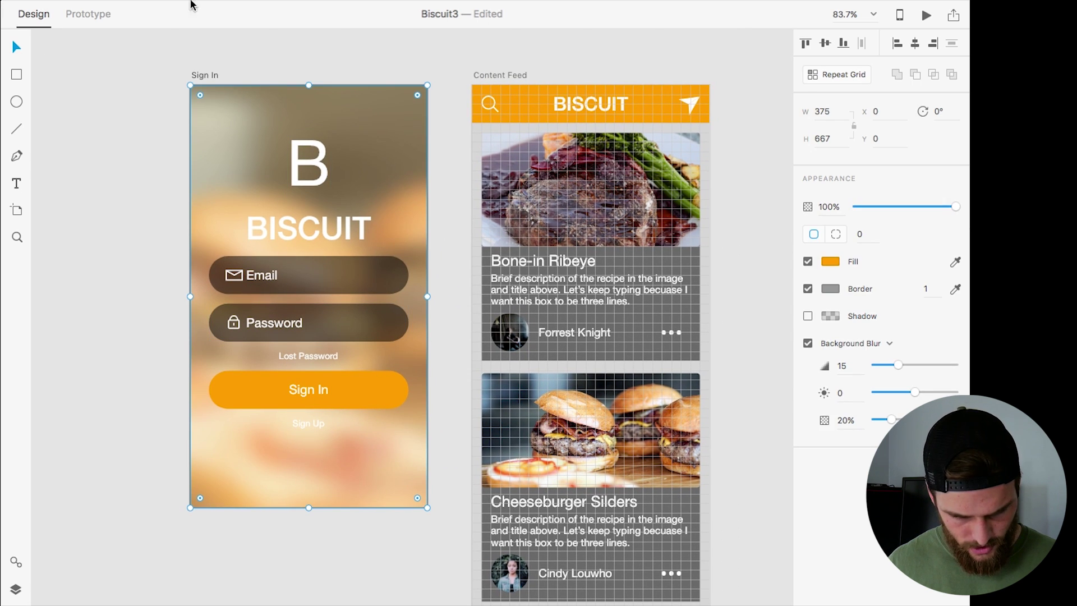
pyautogui.moveTo(213, 4)
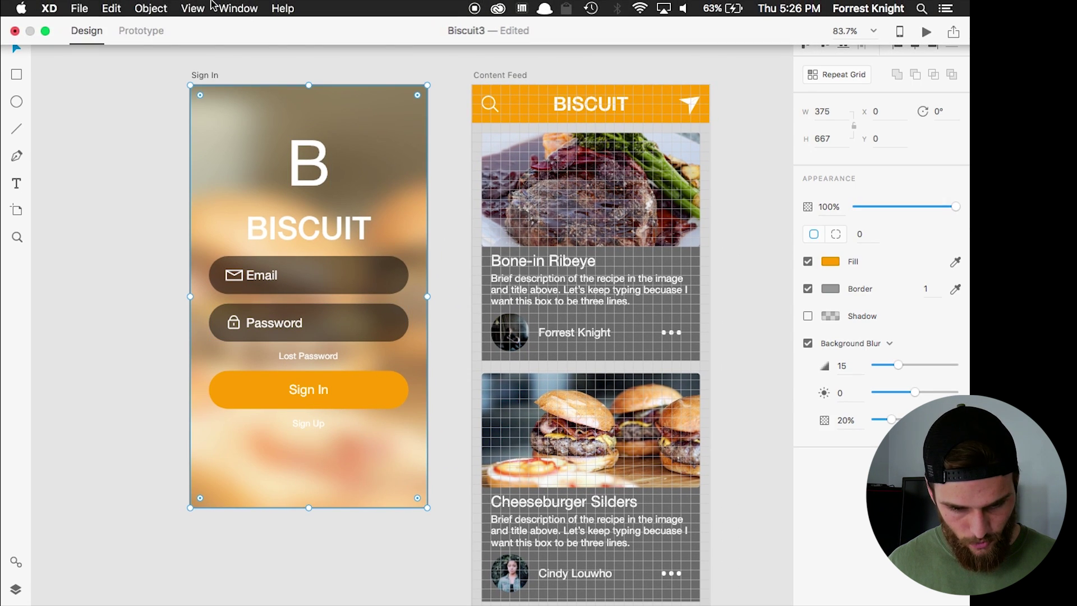
pyautogui.click(158, 9)
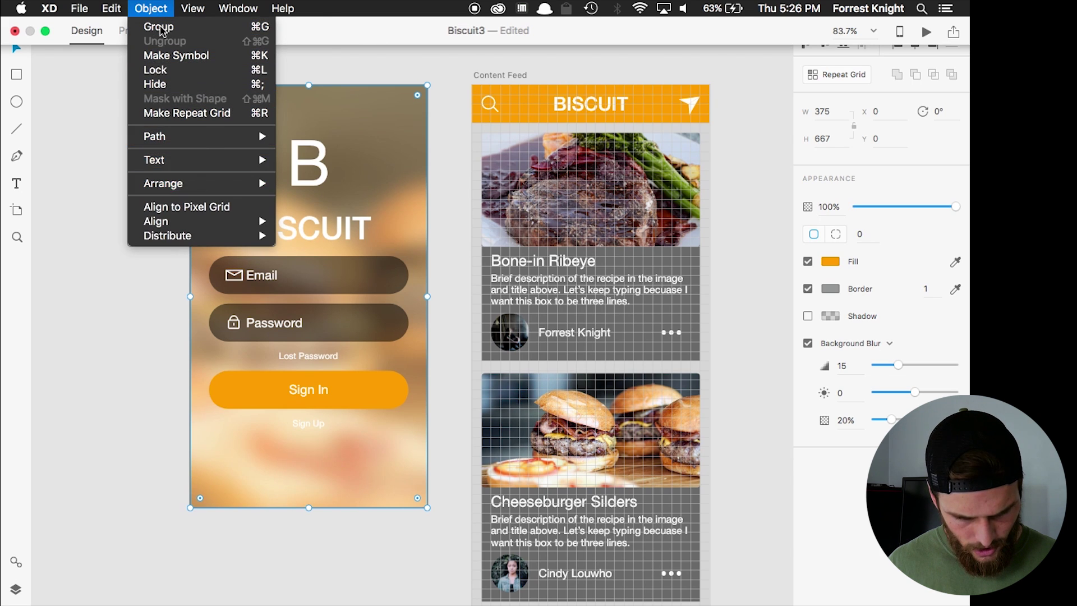
pyautogui.moveTo(192, 14)
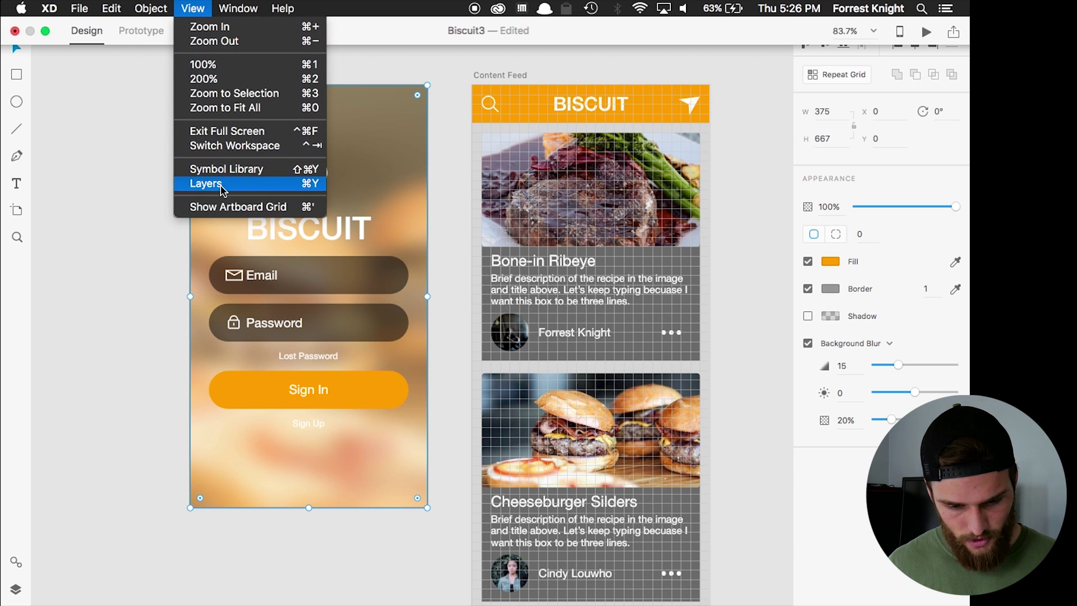
pyautogui.click(206, 184)
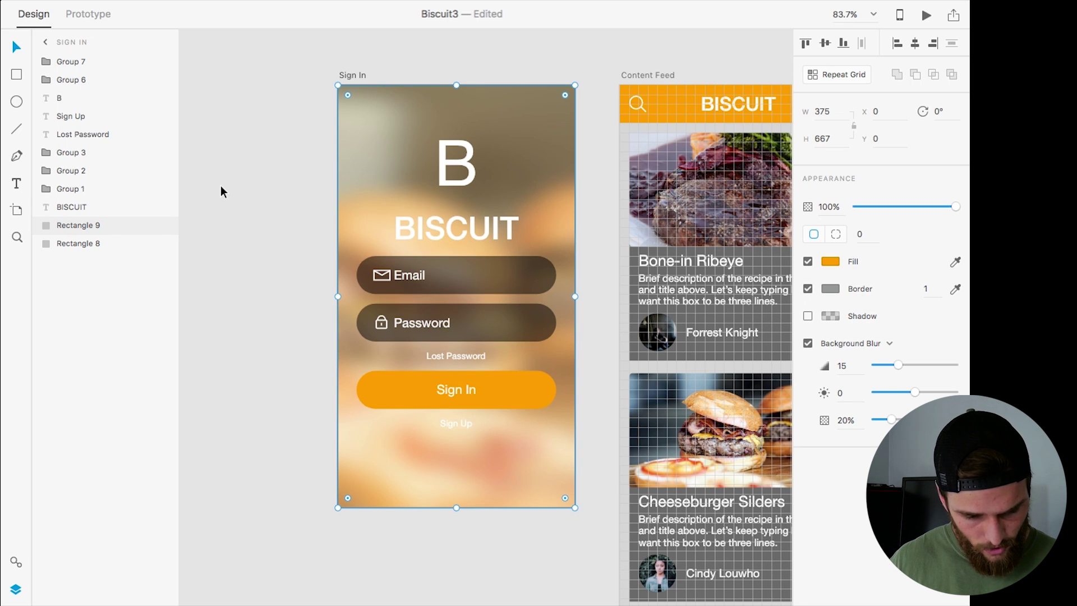
# Step: Copy the burger photo and orange overlay rectangles from Sign In onto the Content Feed artboard and send both to the back
pyautogui.click(82, 245)
pyautogui.click(79, 225)
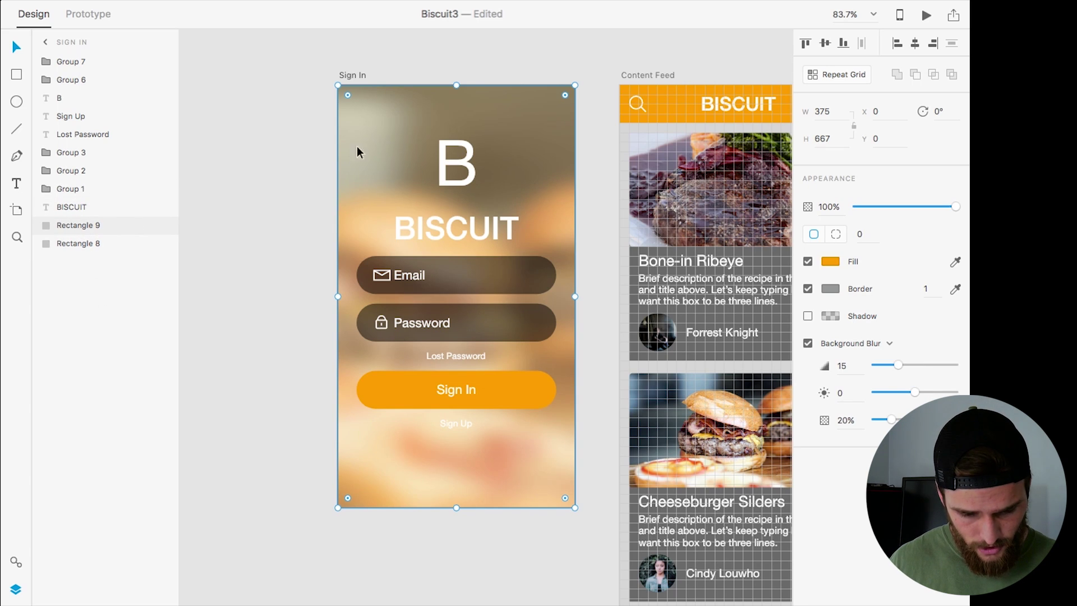
pyautogui.keyDown('shift'); pyautogui.click(88, 244); pyautogui.keyUp('shift')
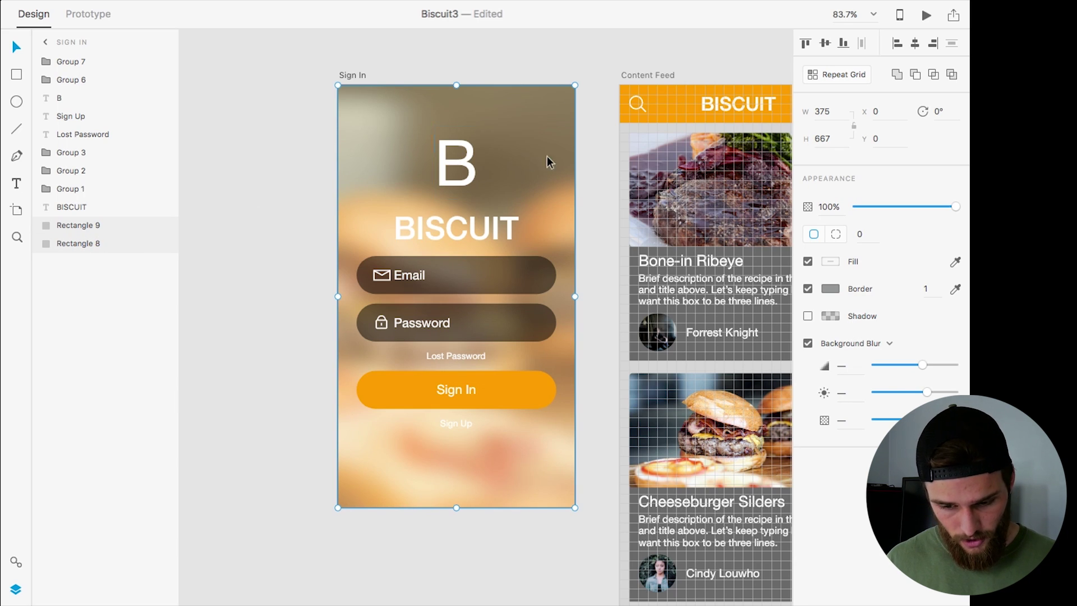
pyautogui.click(655, 66)
pyautogui.click(645, 76)
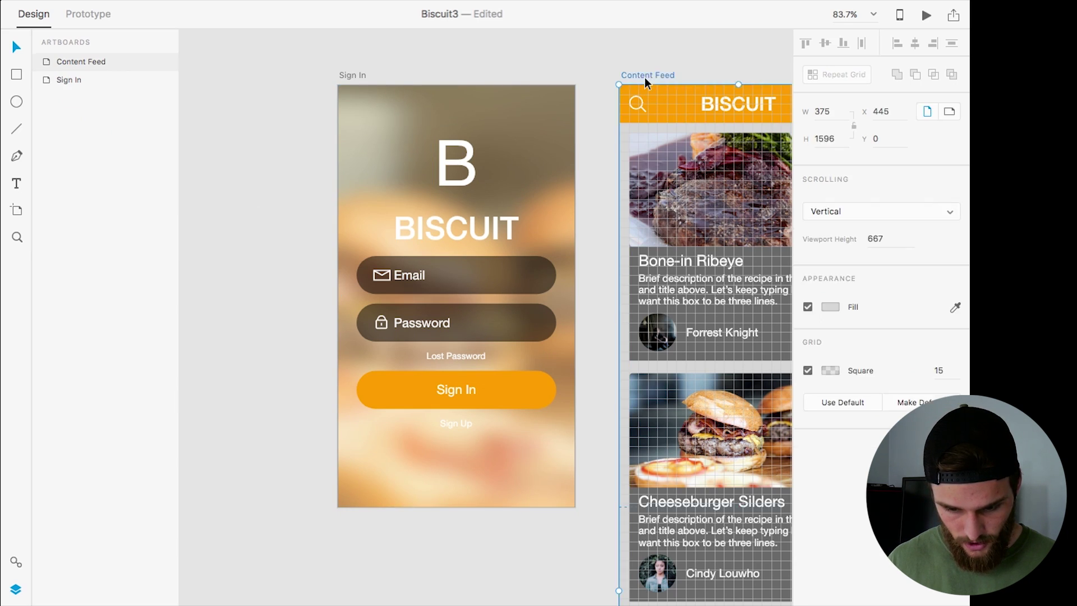
pyautogui.press('super+v')
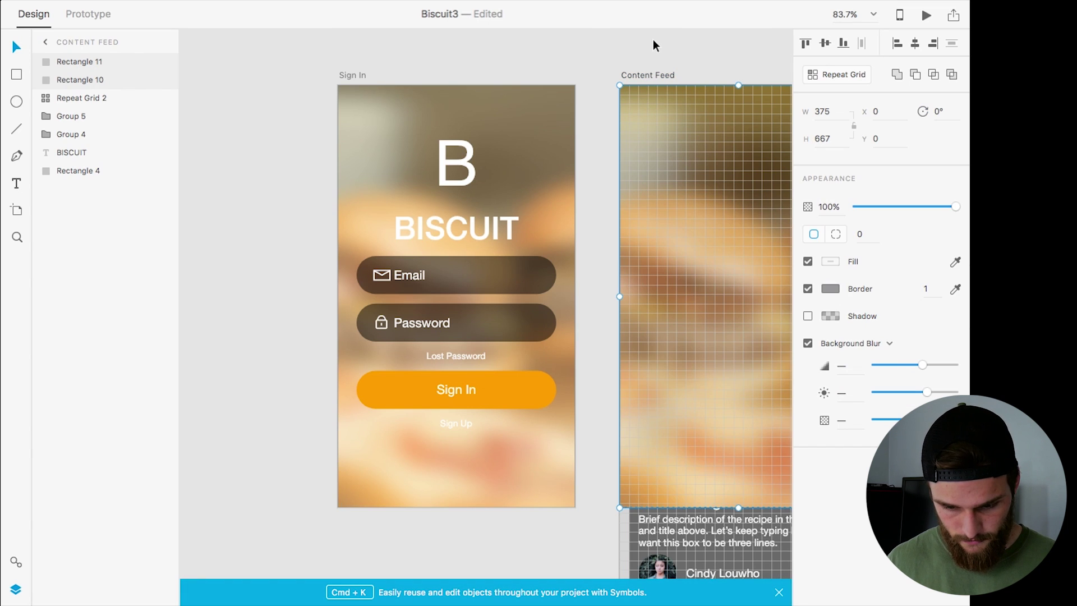
pyautogui.scroll(-5, 653, 39)
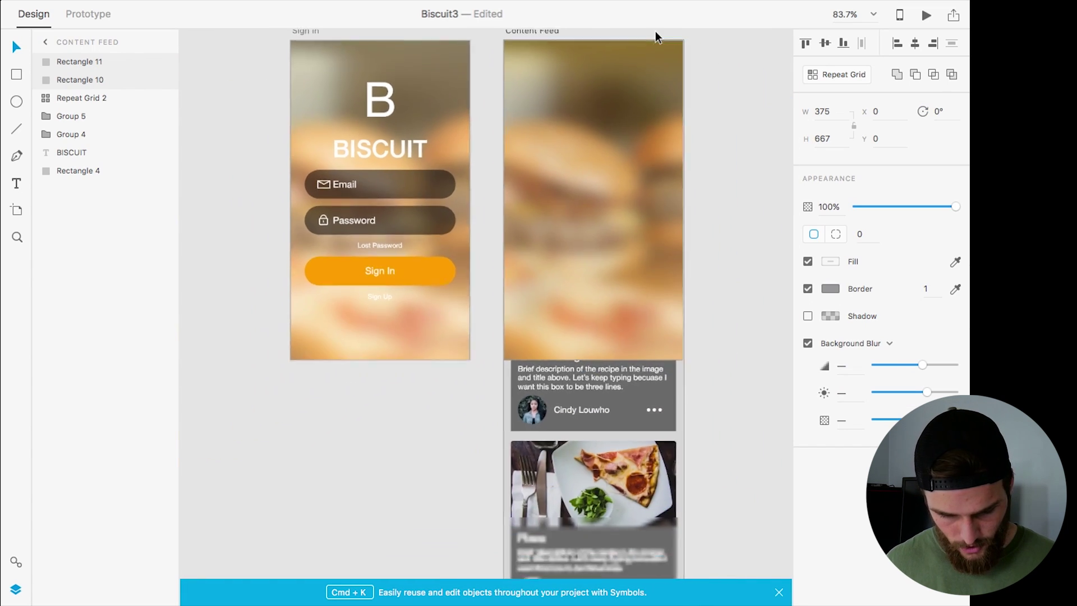
pyautogui.scroll(2, 657, 37)
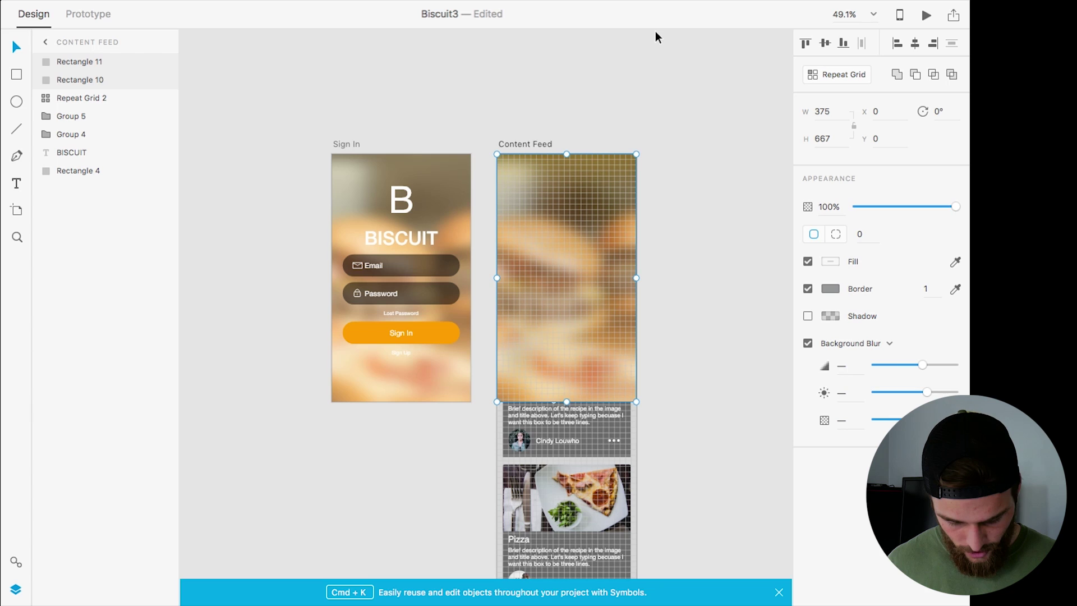
pyautogui.press('super+shift+bracketleft')
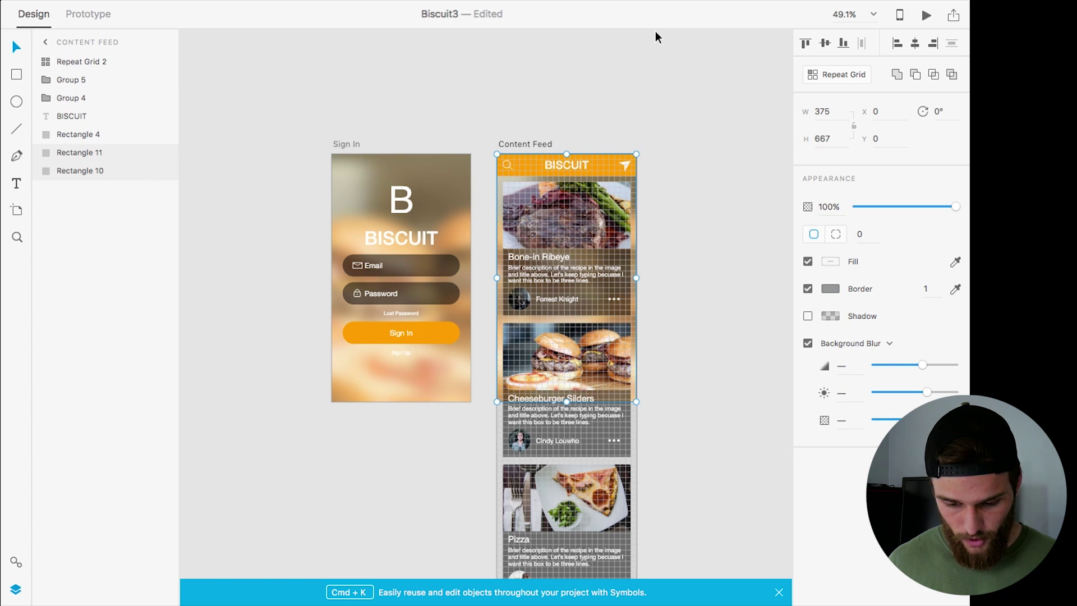
# Step: Stretch both background rectangles on the Content Feed down to the artboard's lower edge, at a height of 1596
pyautogui.scroll(-5, 702, 331)
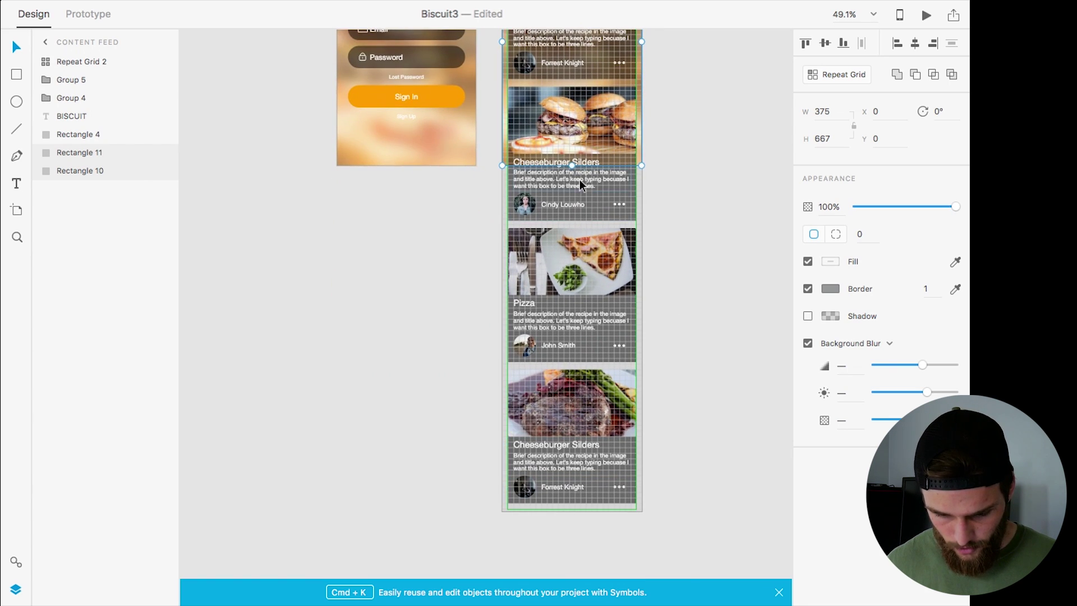
pyautogui.moveTo(571, 165); pyautogui.dragTo(577, 509)
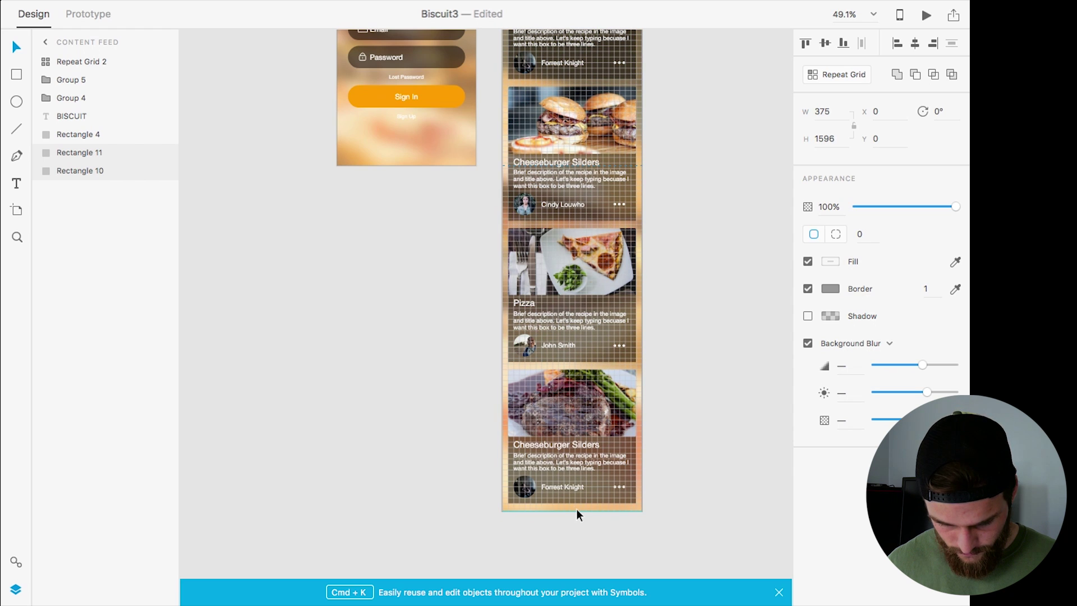
pyautogui.scroll(5, 741, 336)
pyautogui.scroll(5, 741, 337)
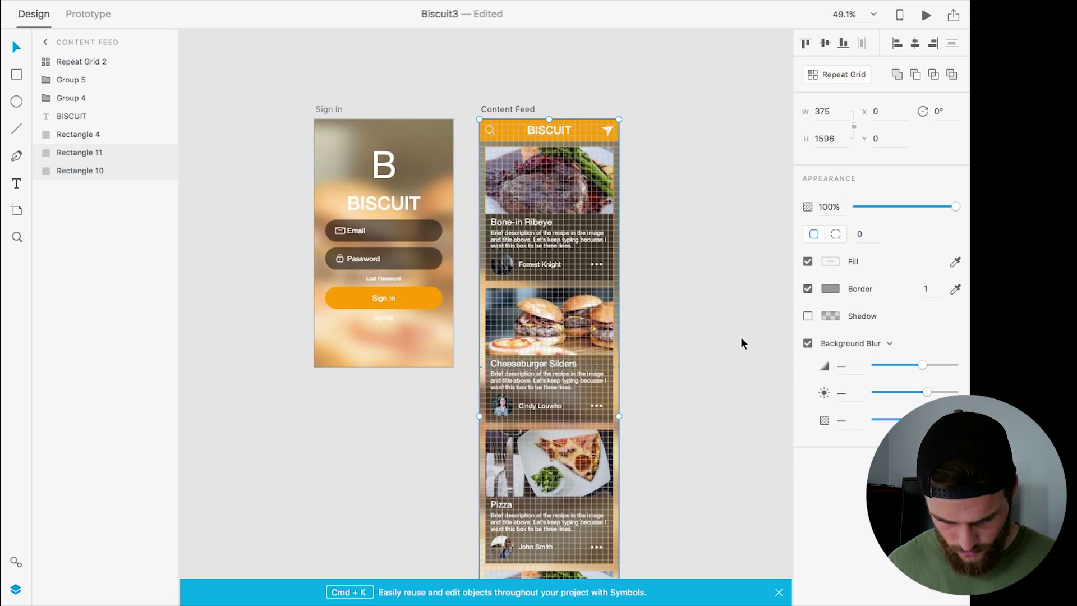
pyautogui.scroll(-2, 742, 343)
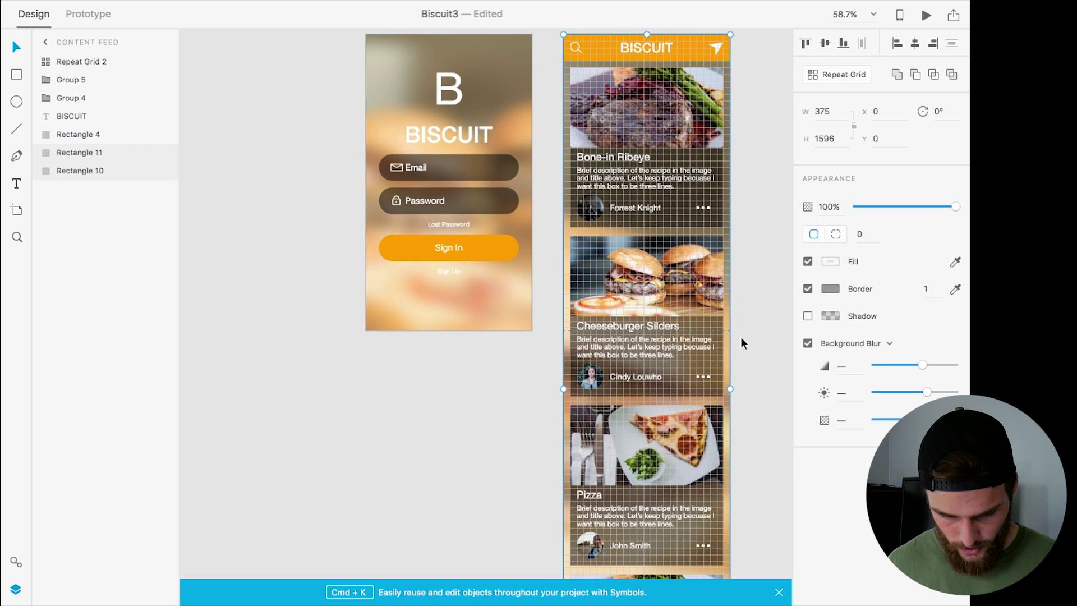
pyautogui.click(335, 173)
# Step: Switch to prototyping and link the Sign In button to the Content Feed artboard with a Slide Left transition
pyautogui.hscroll(5, 310, 178)
pyautogui.hscroll(-3, 309, 178)
pyautogui.scroll(-2, 309, 178)
pyautogui.scroll(3, 309, 178)
pyautogui.click(87, 20)
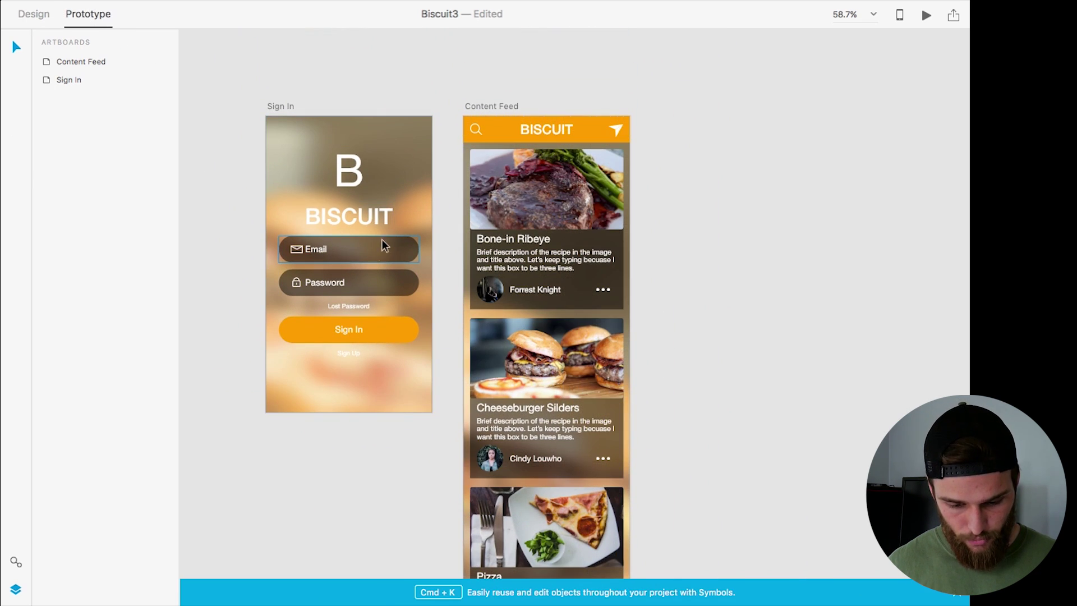
pyautogui.click(363, 334)
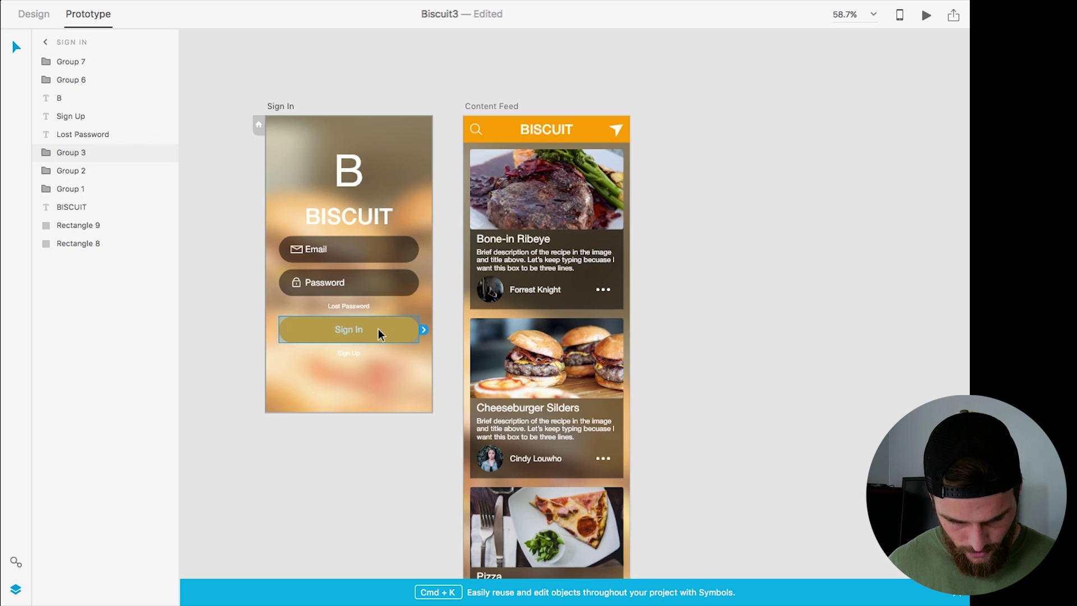
pyautogui.moveTo(423, 330); pyautogui.dragTo(506, 134)
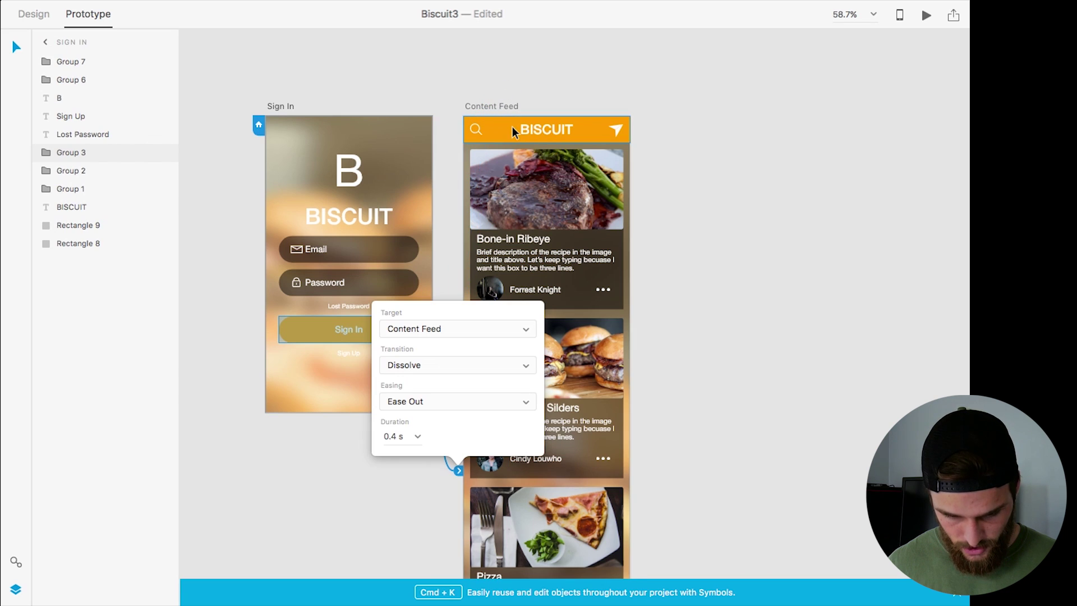
pyautogui.click(432, 365)
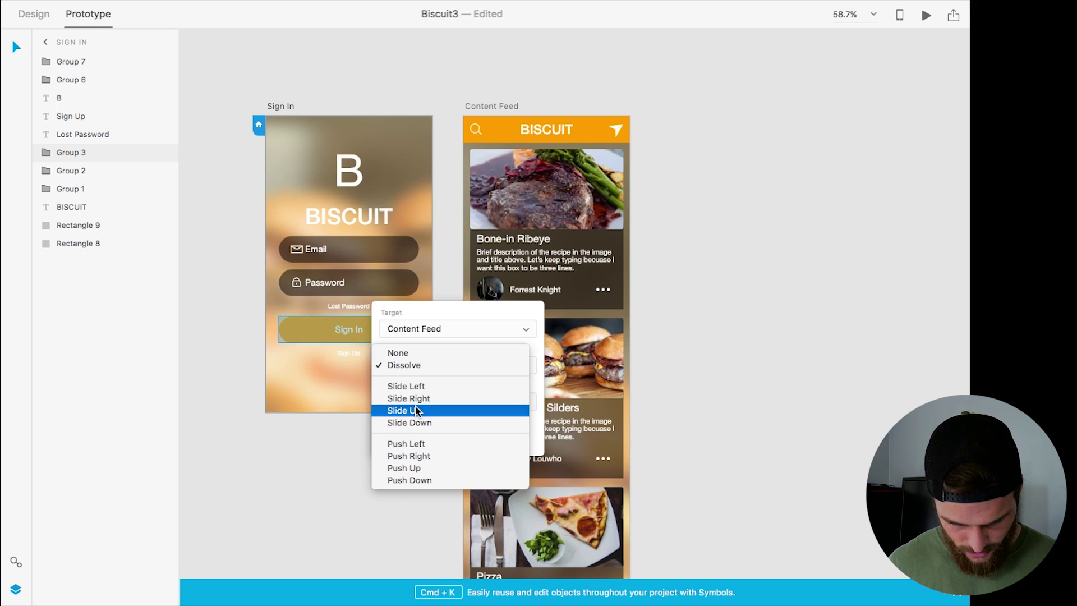
pyautogui.click(419, 388)
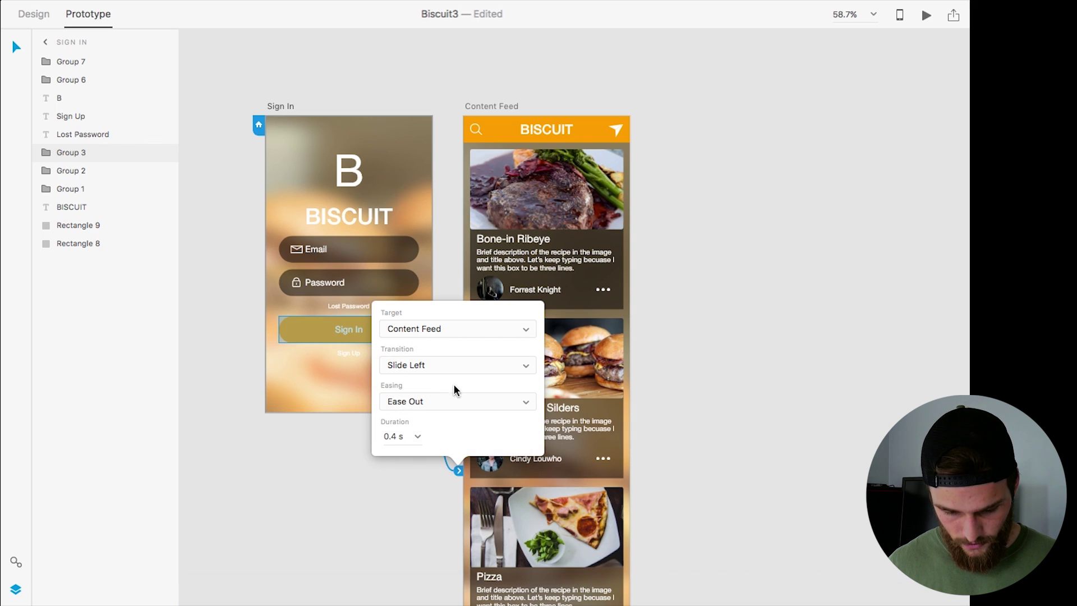
pyautogui.click(828, 355)
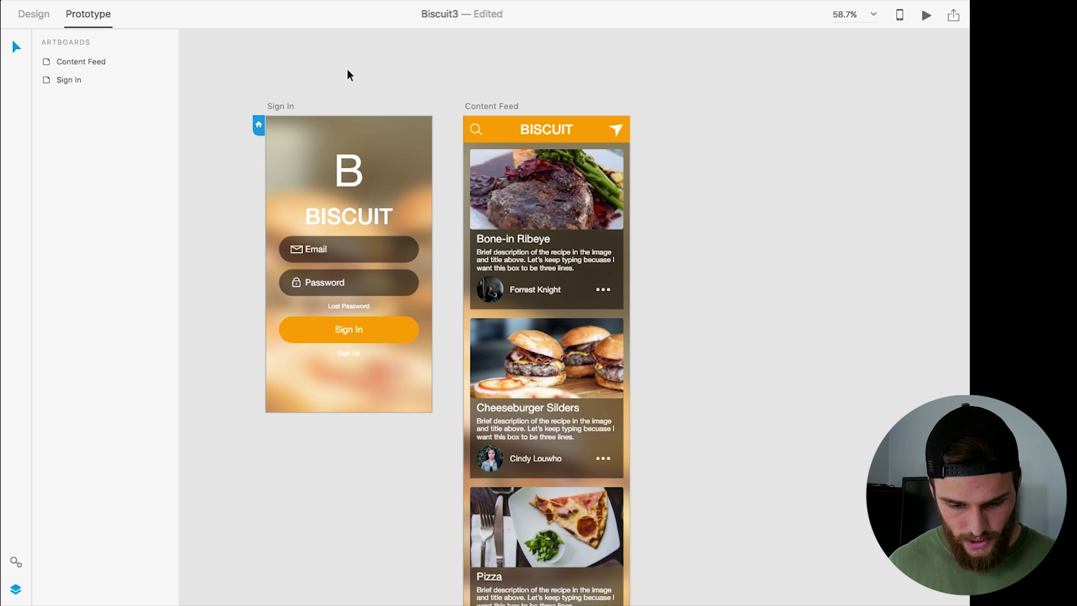
# Step: Preview the prototype by going from Sign In to the Content Feed, look through the whole feed, and close the preview
pyautogui.click(925, 17)
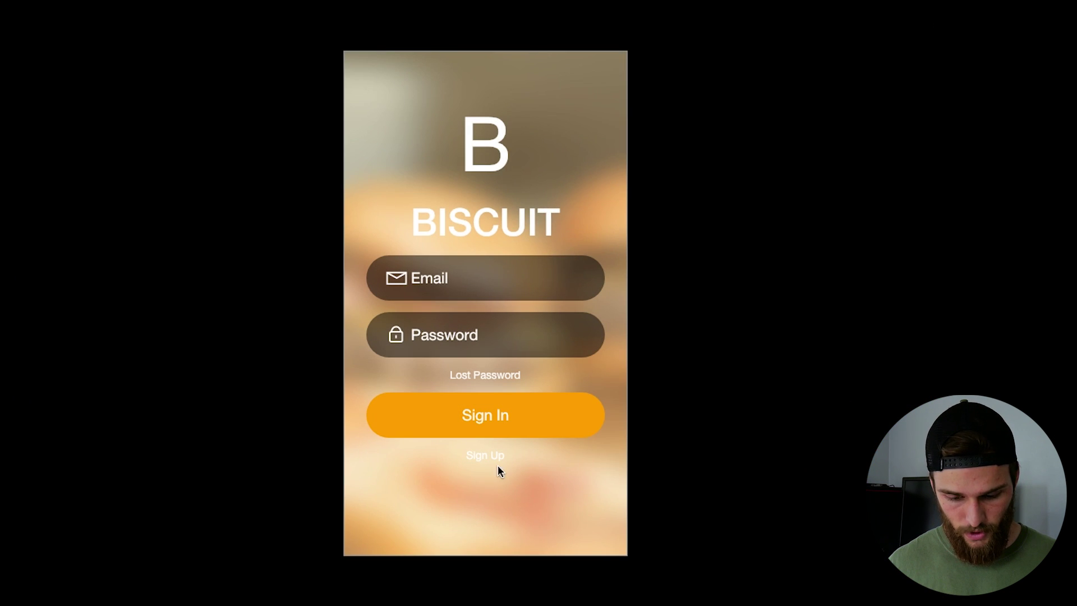
pyautogui.click(511, 414)
pyautogui.scroll(-10, 513, 414)
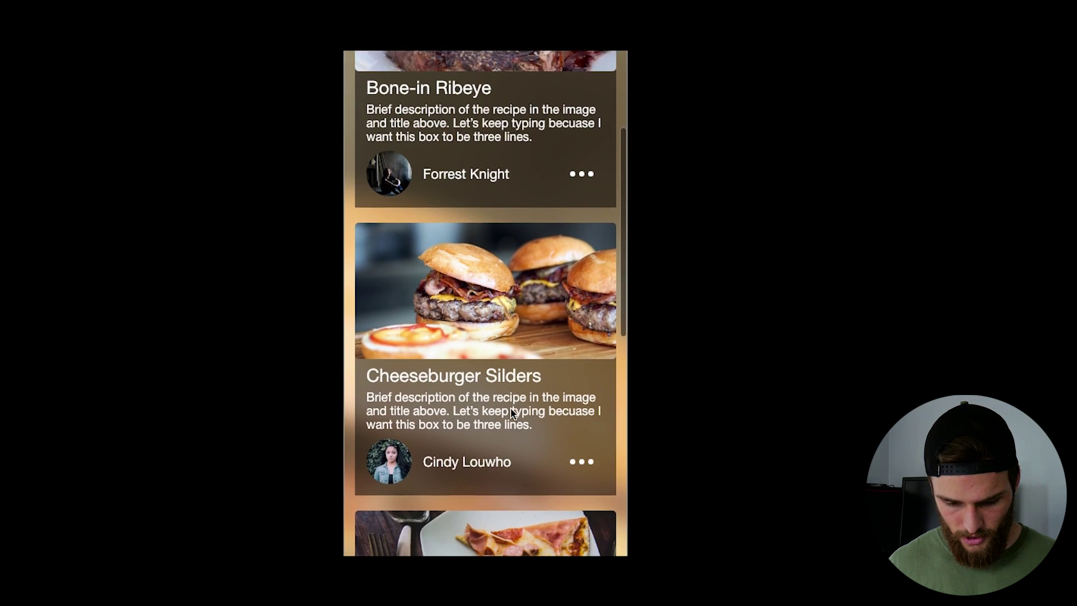
pyautogui.scroll(-6, 510, 414)
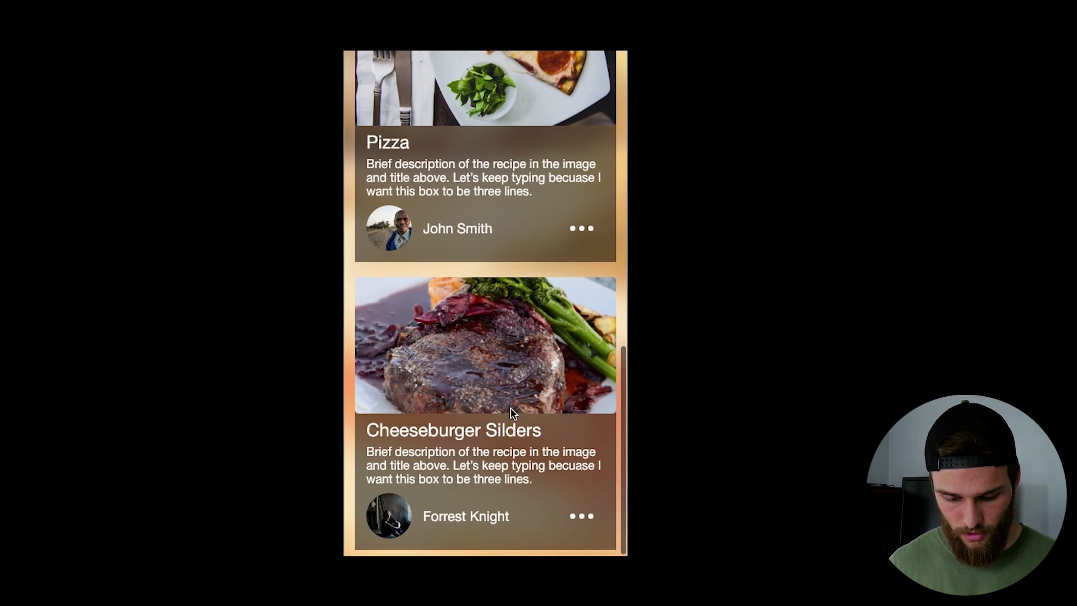
pyautogui.scroll(15, 514, 414)
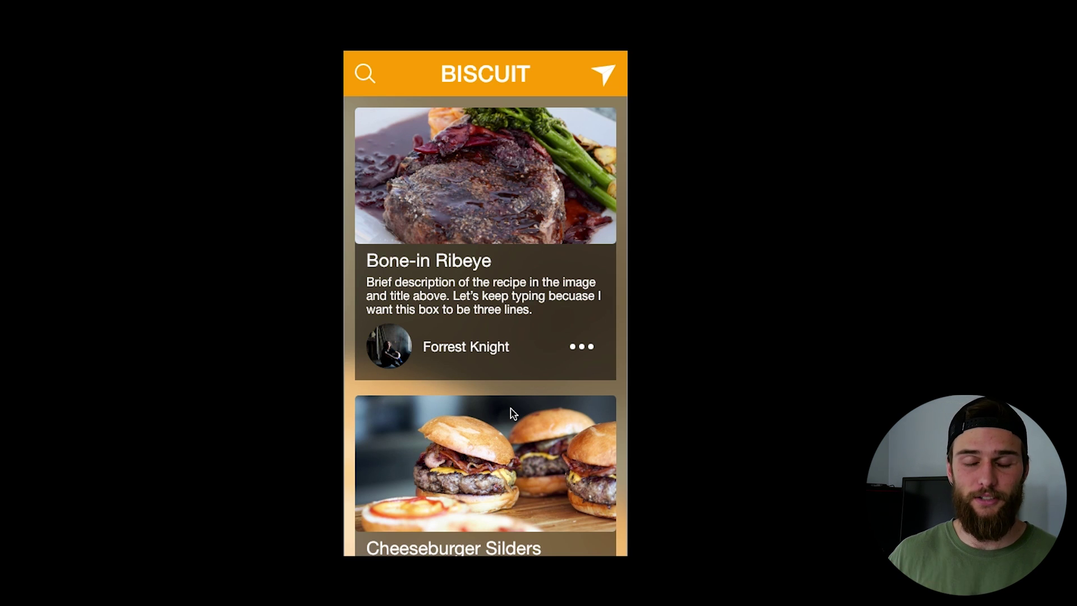
pyautogui.press('Escape')
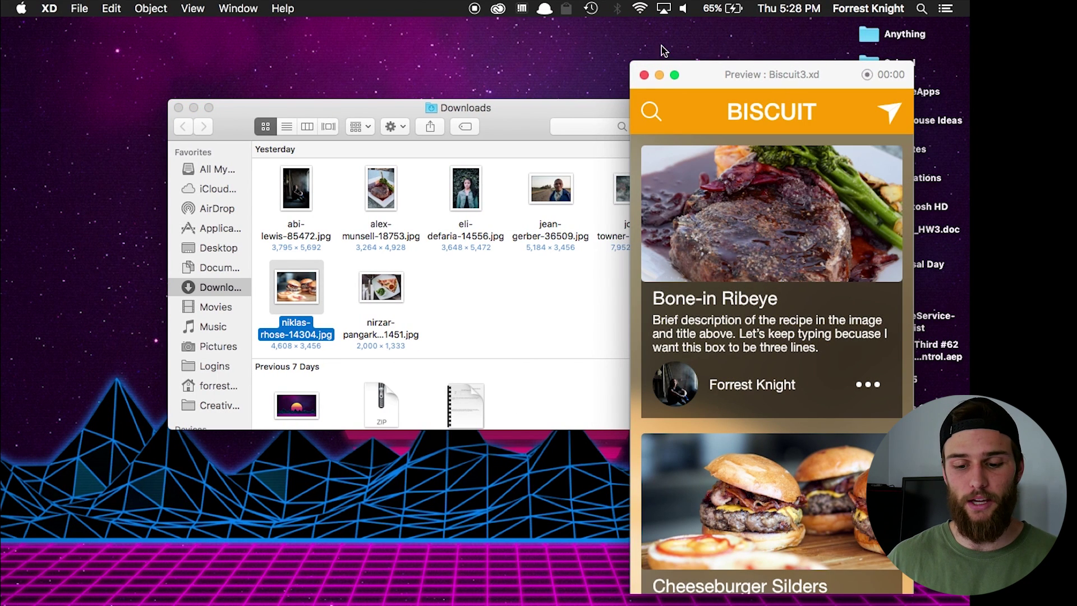
pyautogui.click(644, 76)
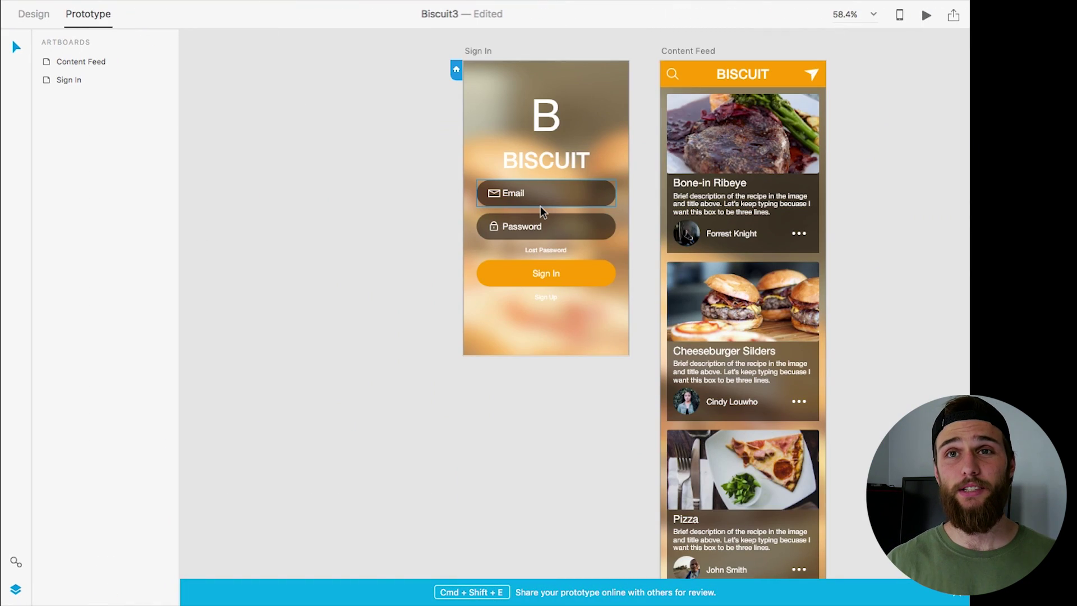